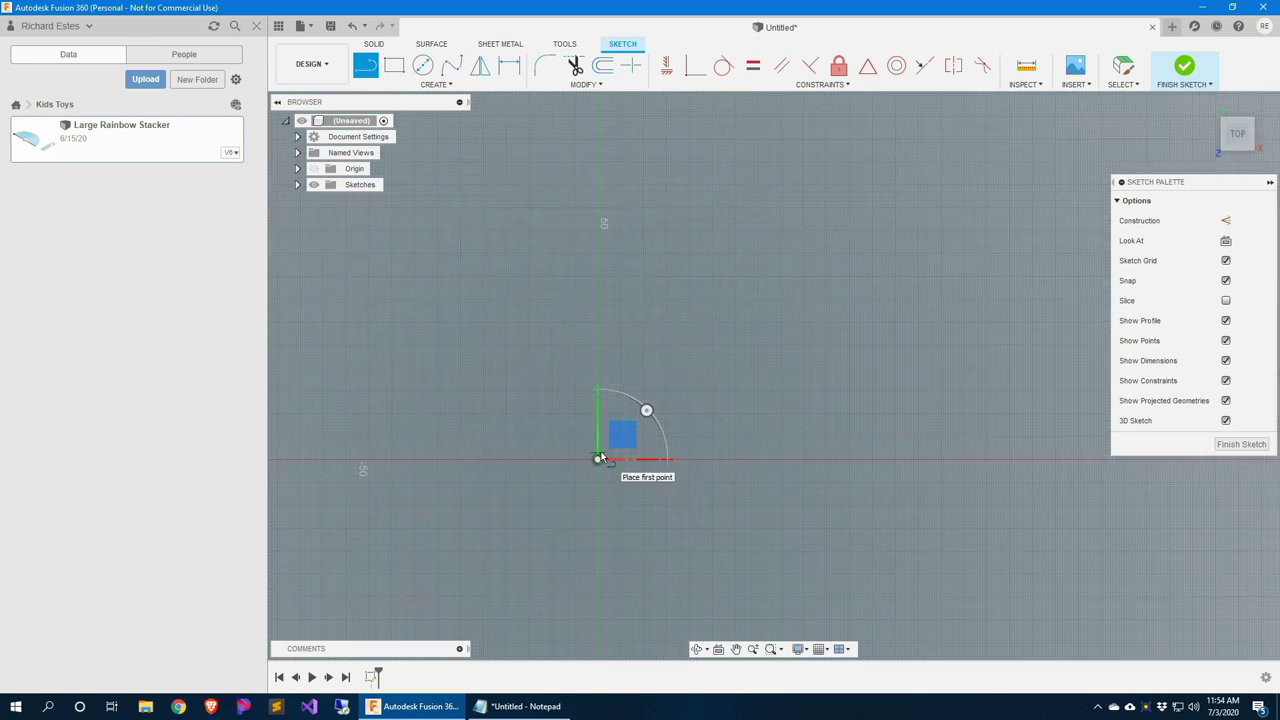
# Sketch a construction rectangle 180 mm tall and about 35 mm wide, its base on the horizontal axis and spanning the vertical axis
pyautogui.scroll(-1, 611, 380)
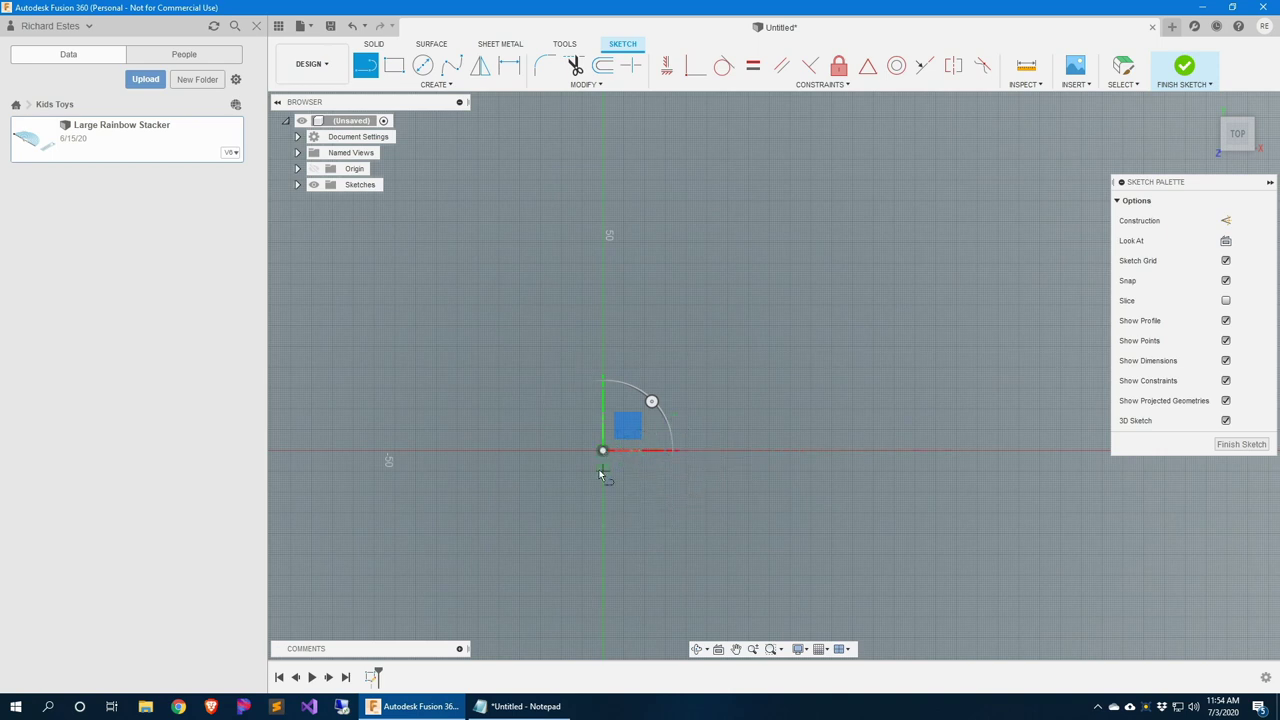
pyautogui.moveTo(595, 299)
pyautogui.mouseDown(button='middle')
pyautogui.moveTo(703, 393)
pyautogui.moveTo(610, 355)
pyautogui.moveTo(633, 357)
pyautogui.mouseUp(button='middle')
pyautogui.press('l')
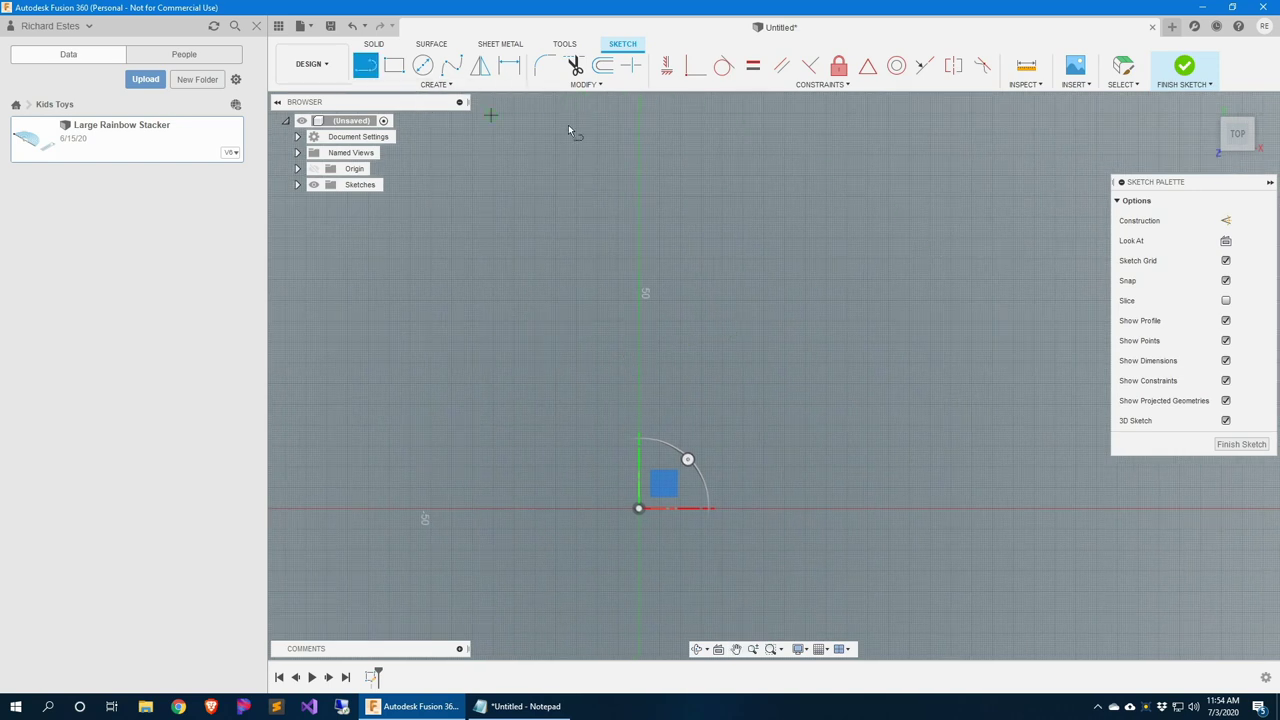
pyautogui.click(1226, 221)
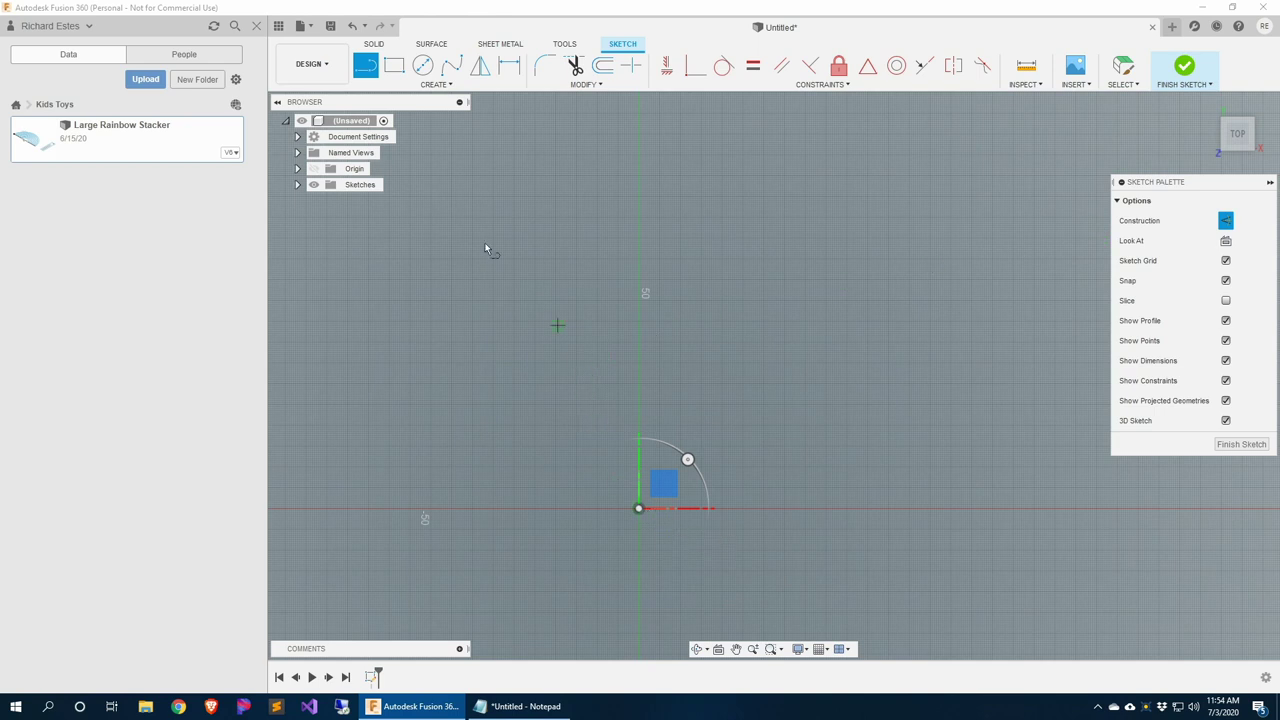
pyautogui.click(395, 66)
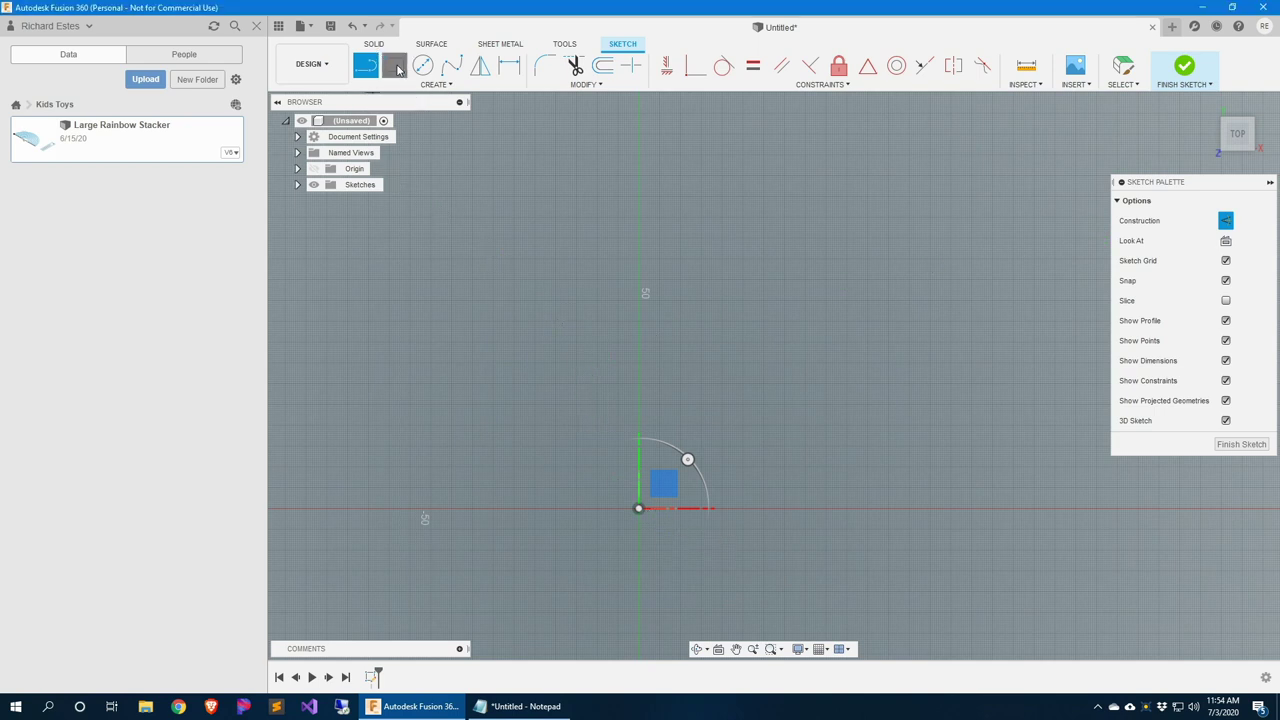
pyautogui.click(575, 508)
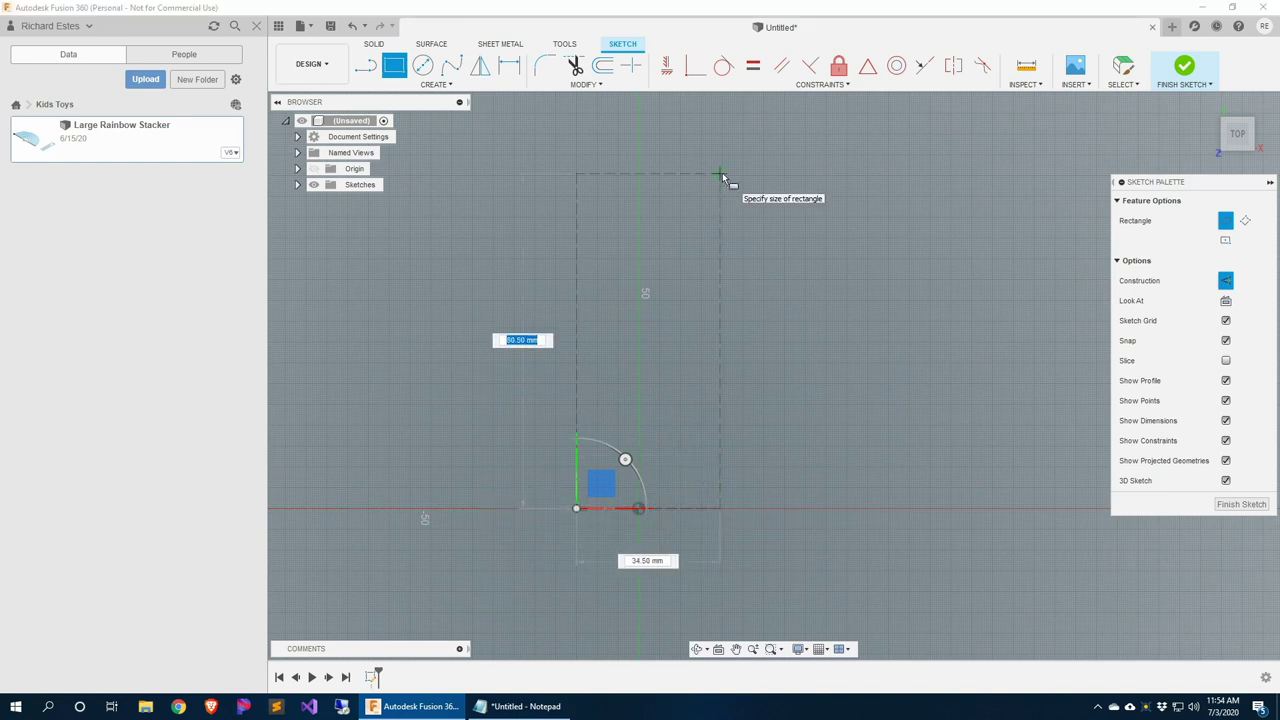
pyautogui.press('Tab')
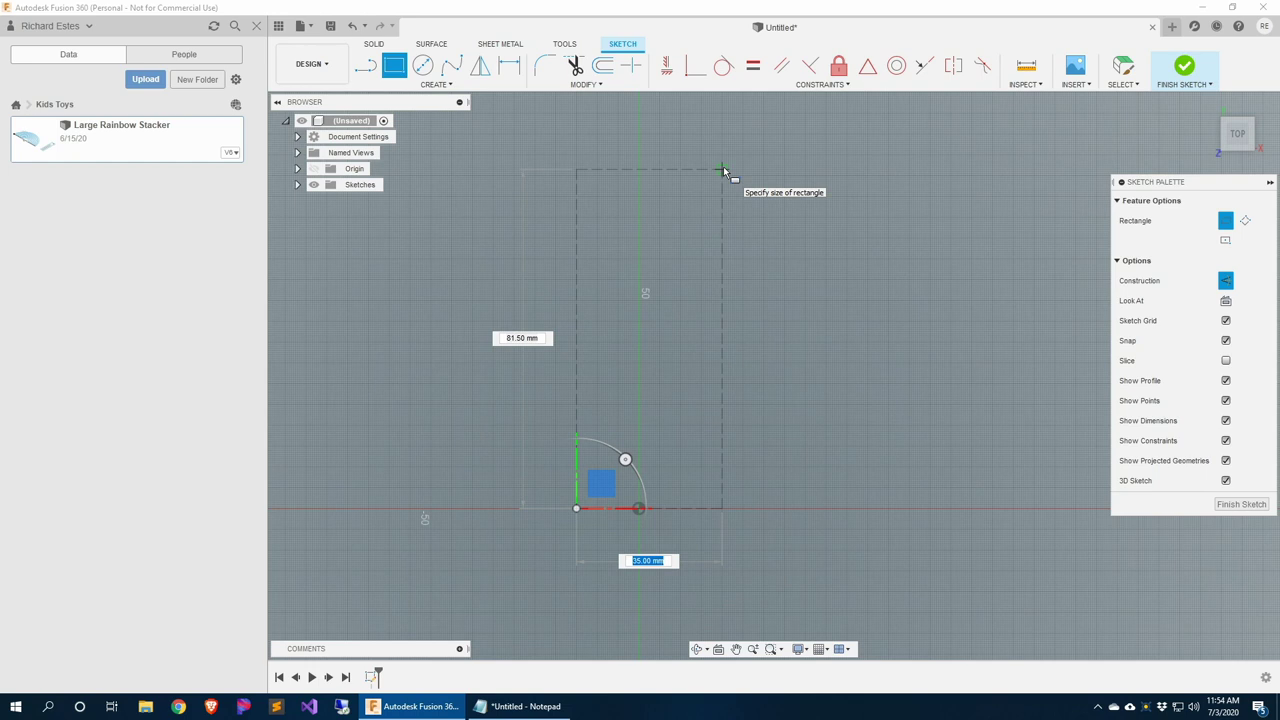
pyautogui.press('Tab')
pyautogui.write('180')
pyautogui.press('Return')
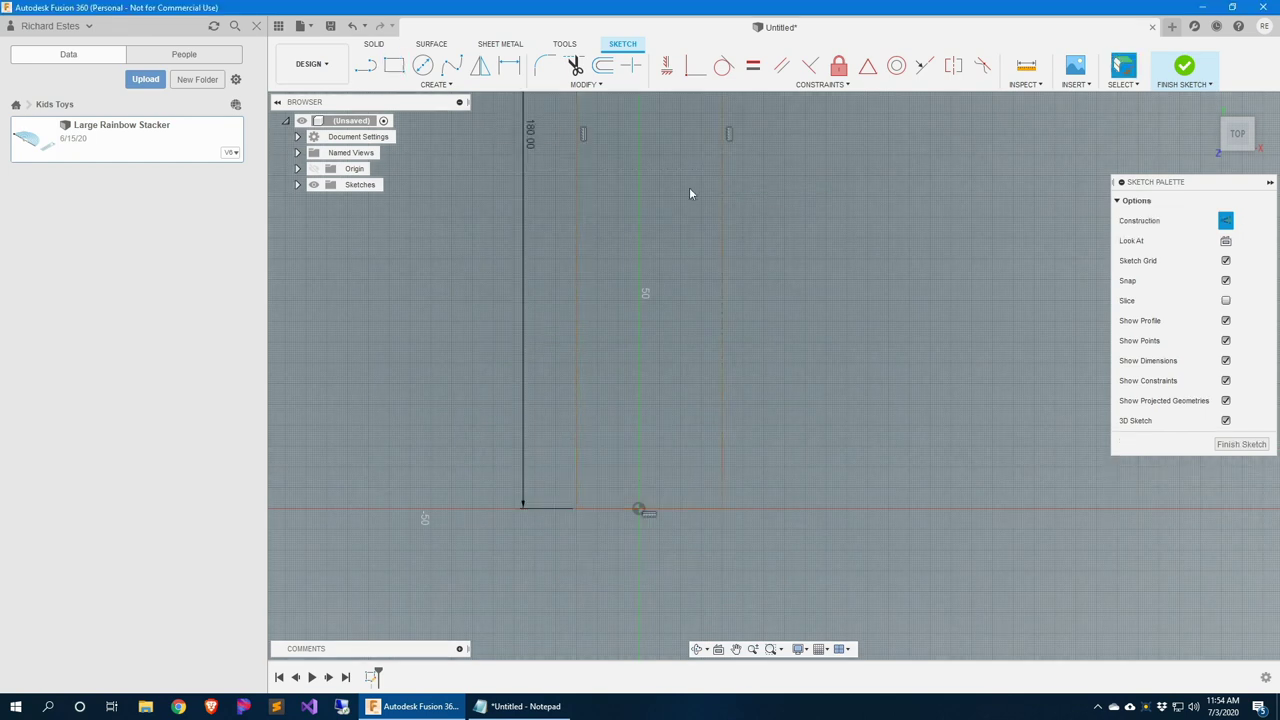
# Sketch a solid-line rectangle about 2 mm tall, starting where the vertical axis meets the construction rectangle's top edge and extending past its right side
pyautogui.scroll(-5, 683, 359)
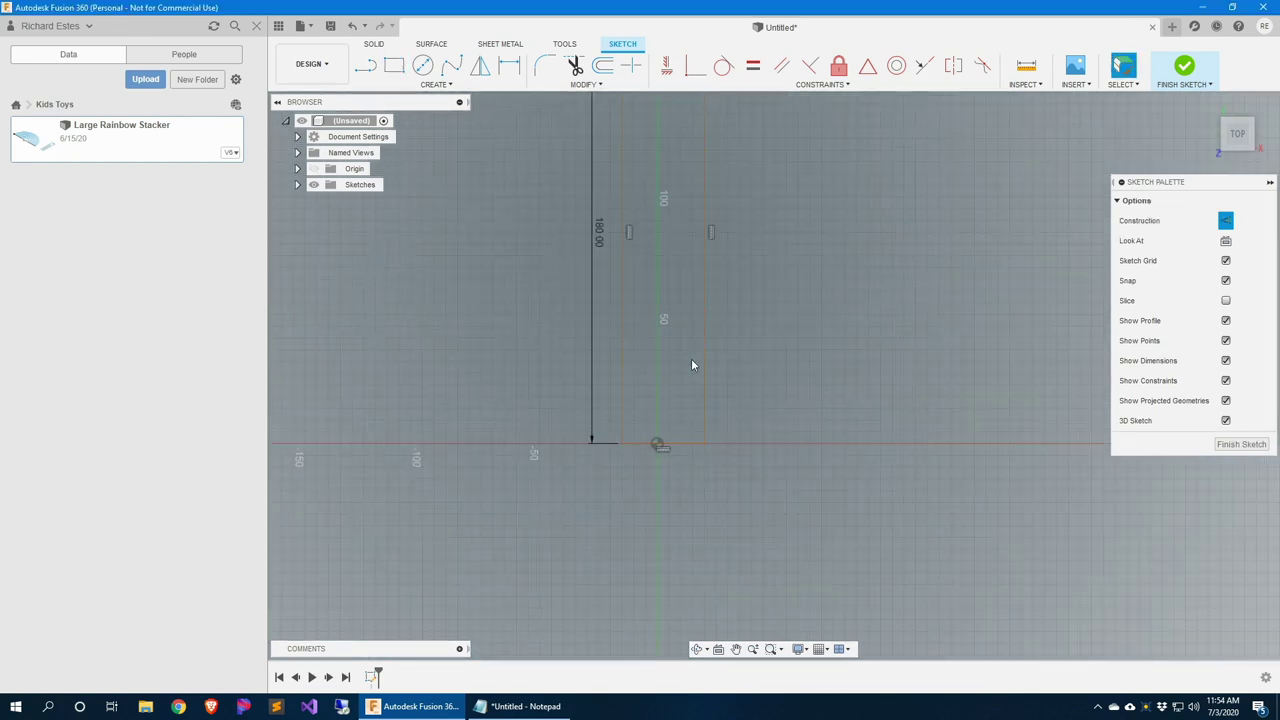
pyautogui.moveTo(780, 226); pyautogui.dragTo(751, 429, button='middle')
pyautogui.scroll(2, 734, 403)
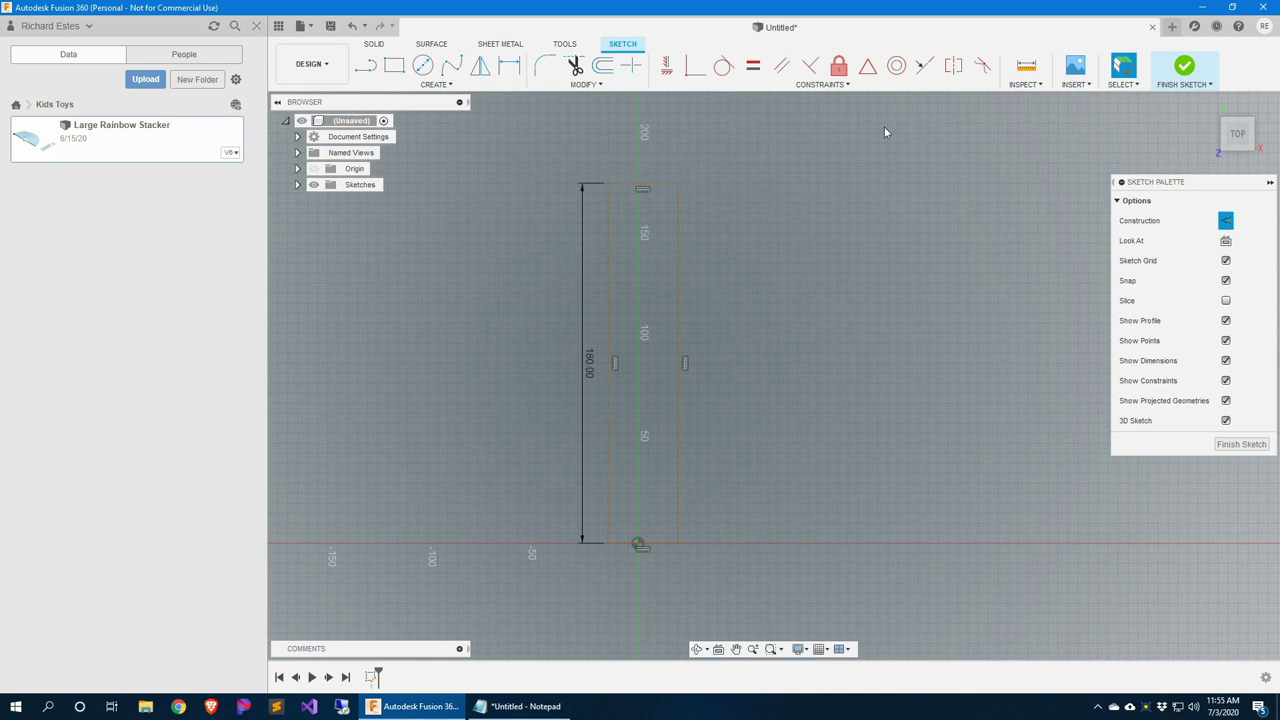
pyautogui.scroll(5, 689, 168)
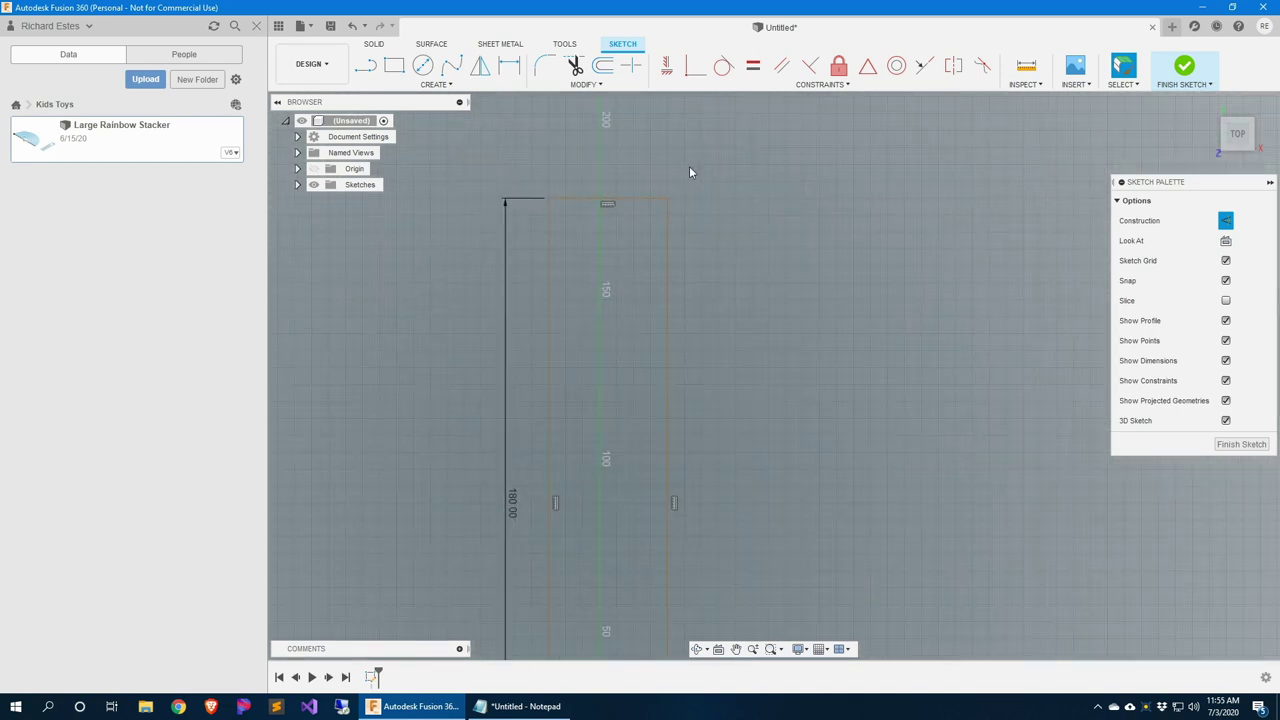
pyautogui.scroll(1, 684, 172)
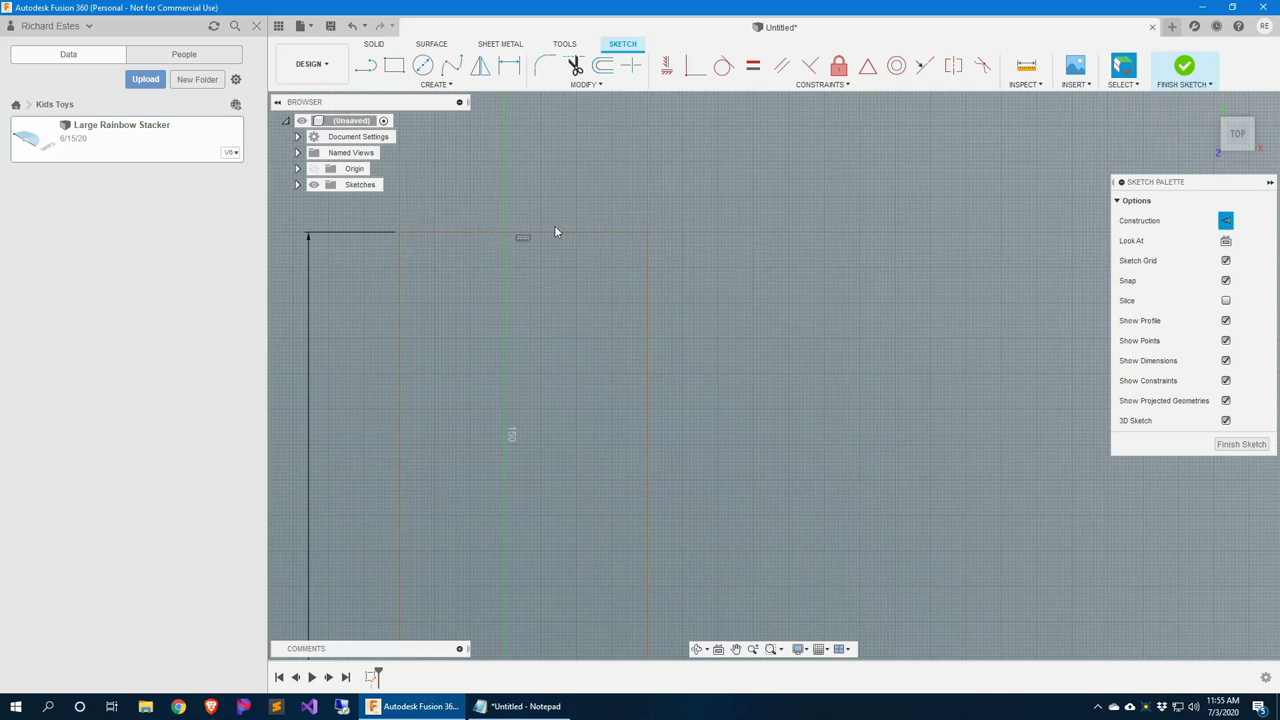
pyautogui.click(394, 65)
pyautogui.scroll(2, 518, 210)
pyautogui.scroll(1, 525, 222)
pyautogui.click(499, 254)
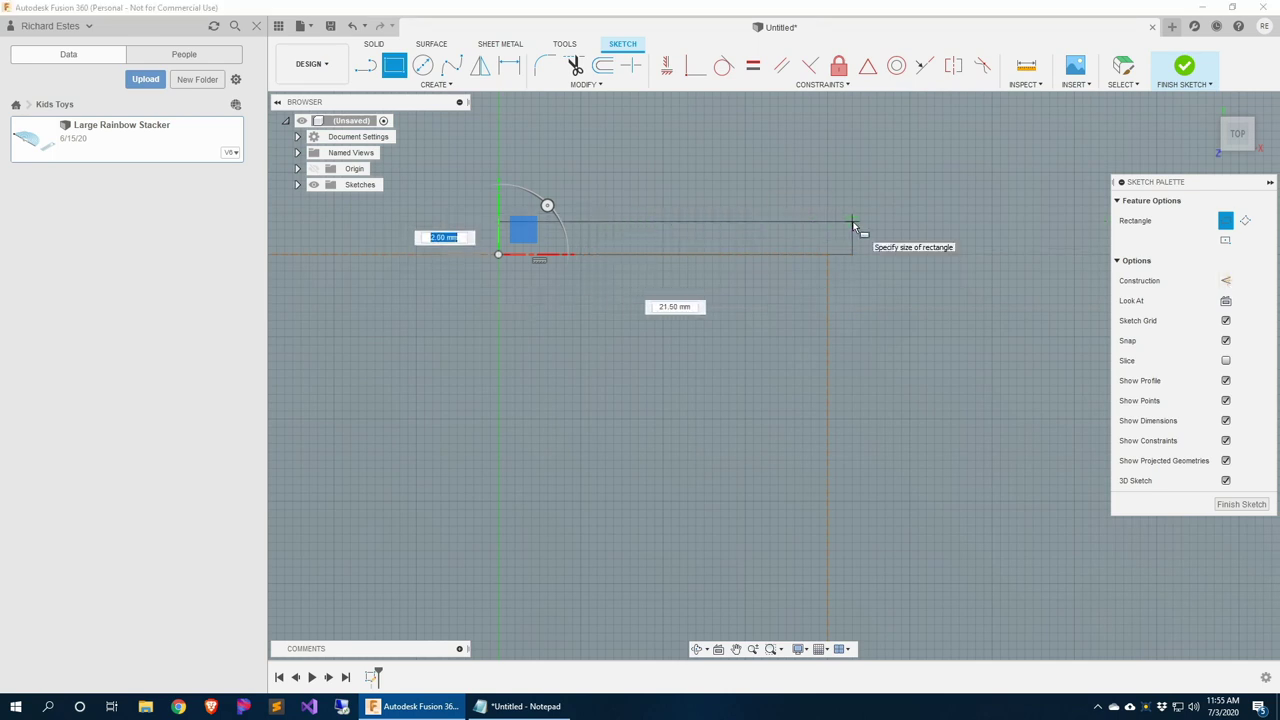
pyautogui.click(1072, 220)
pyautogui.click(1000, 336)
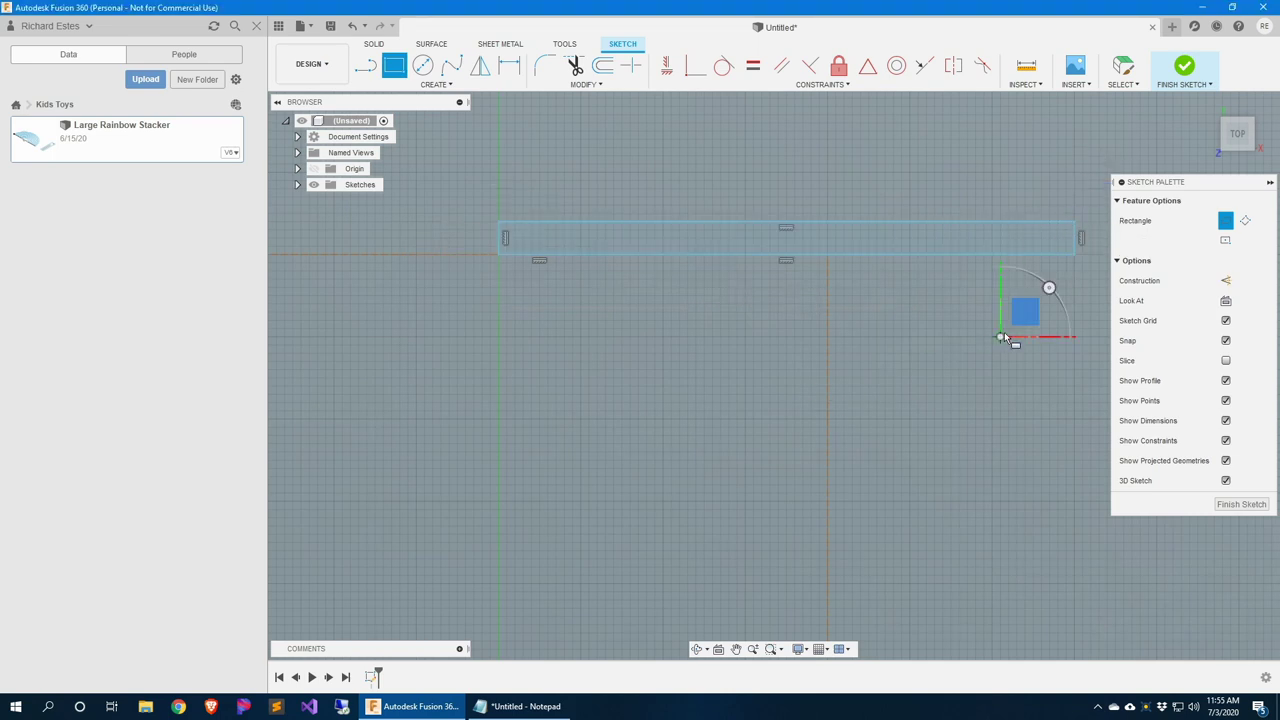
pyautogui.press('Escape')
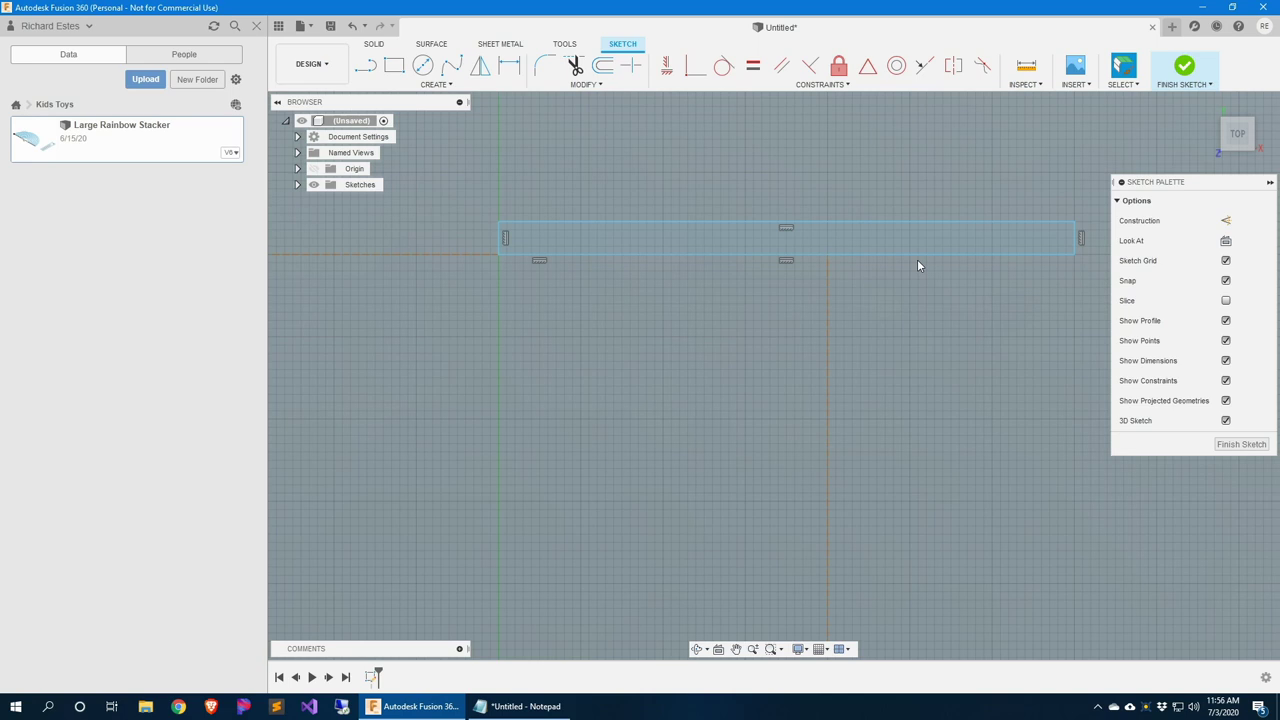
# Examine the tall construction rectangle from the origin up to the thin rectangle on its top edge
pyautogui.scroll(-5, 912, 267)
pyautogui.scroll(2, 648, 323)
pyautogui.scroll(1, 652, 331)
pyautogui.scroll(-4, 654, 334)
pyautogui.moveTo(658, 406)
pyautogui.mouseDown()
pyautogui.moveTo(629, 229)
pyautogui.moveTo(657, 157)
pyautogui.mouseUp()
pyautogui.press('Escape')
pyautogui.scroll(-2, 659, 255)
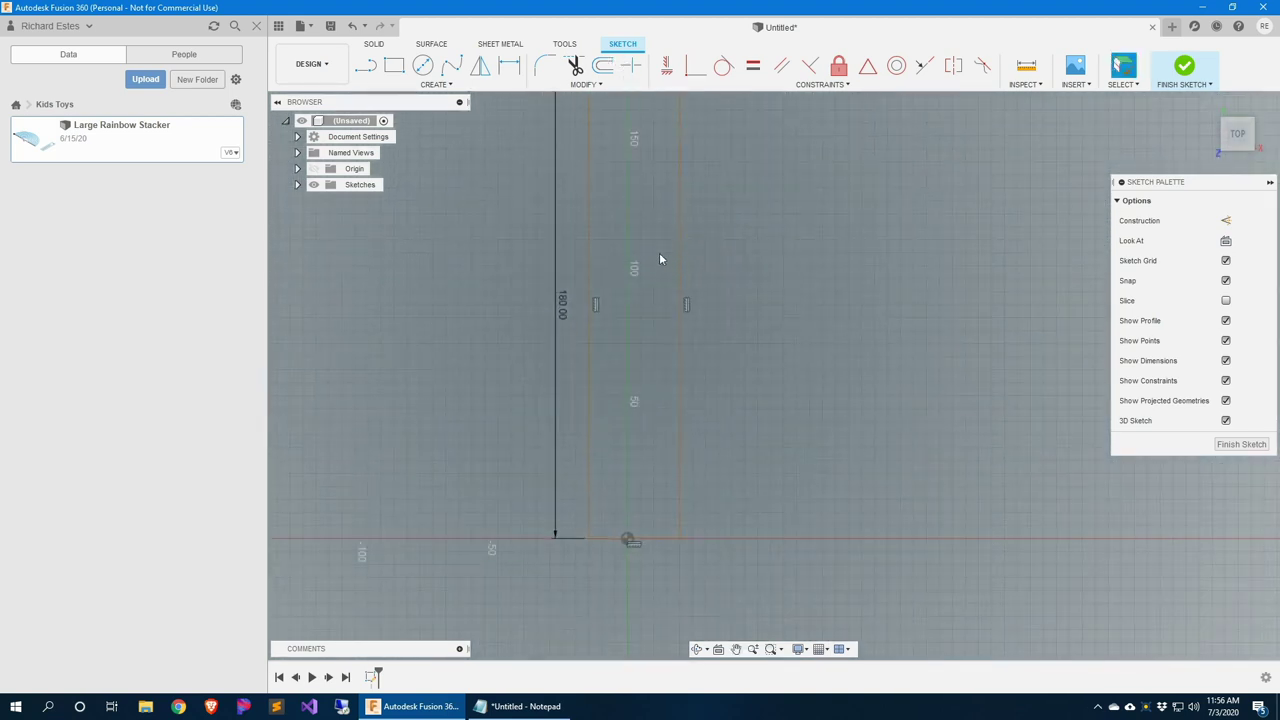
pyautogui.moveTo(659, 259); pyautogui.dragTo(651, 335, button='middle')
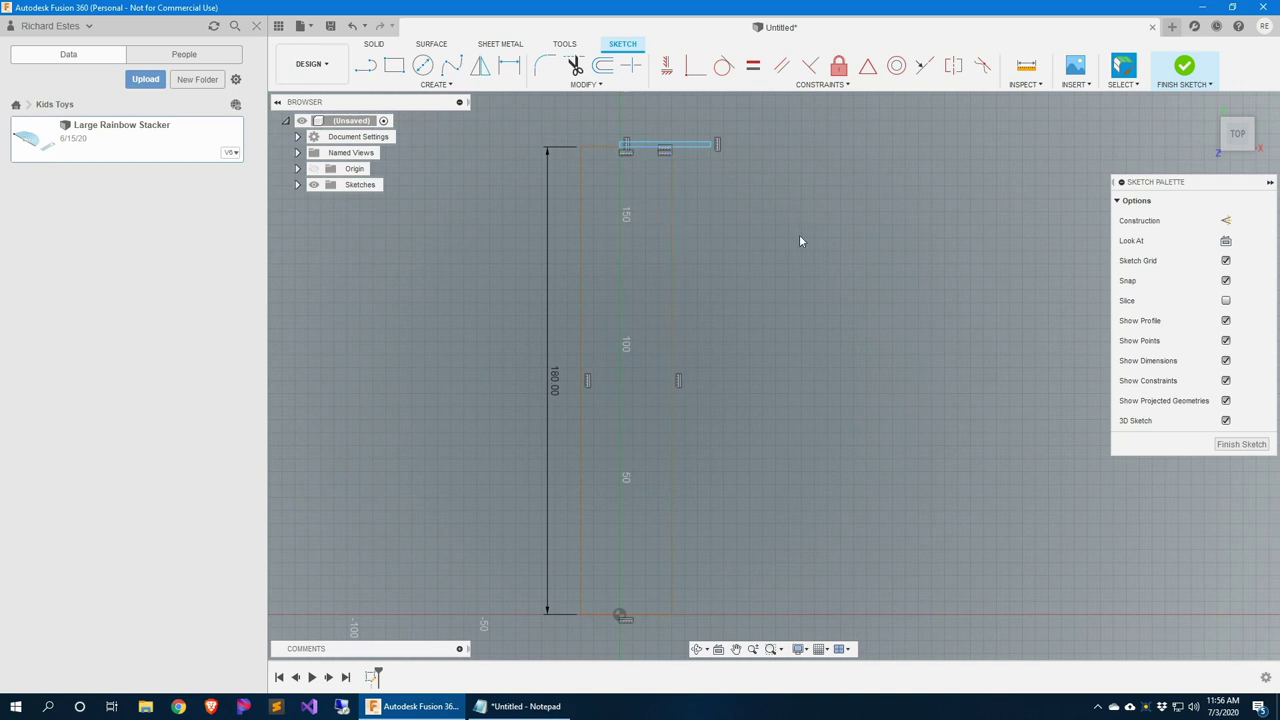
pyautogui.scroll(3, 800, 240)
pyautogui.scroll(-1, 834, 294)
pyautogui.moveTo(808, 284)
pyautogui.mouseDown(button='middle')
pyautogui.moveTo(846, 417)
pyautogui.moveTo(817, 409)
pyautogui.moveTo(903, 346)
pyautogui.moveTo(913, 383)
pyautogui.mouseUp(button='middle')
pyautogui.scroll(3, 866, 383)
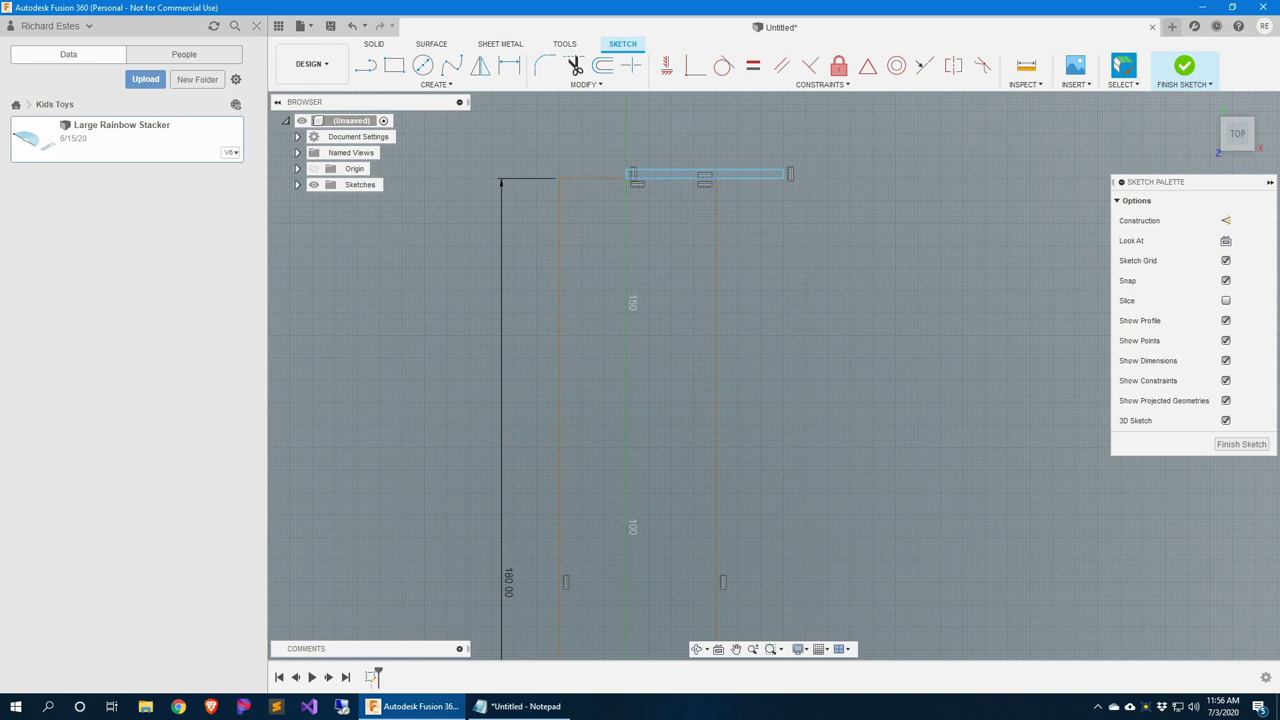
pyautogui.scroll(-2, 662, 211)
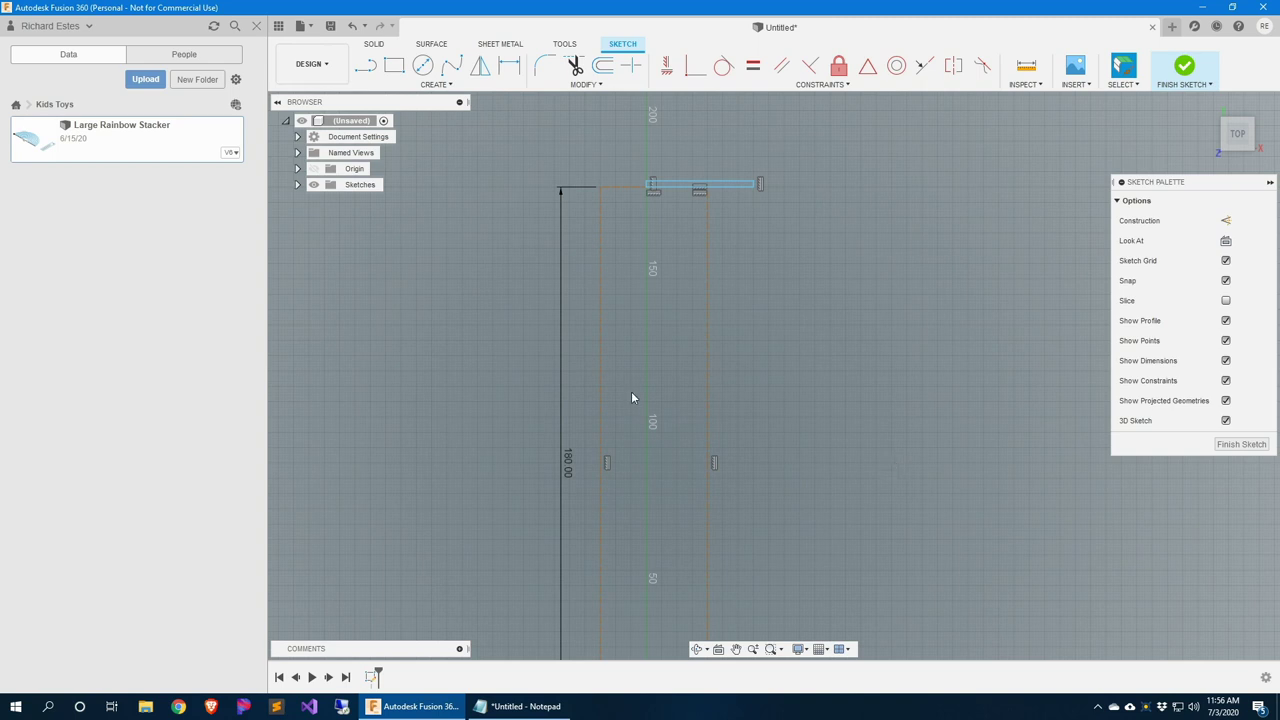
pyautogui.scroll(-2, 678, 493)
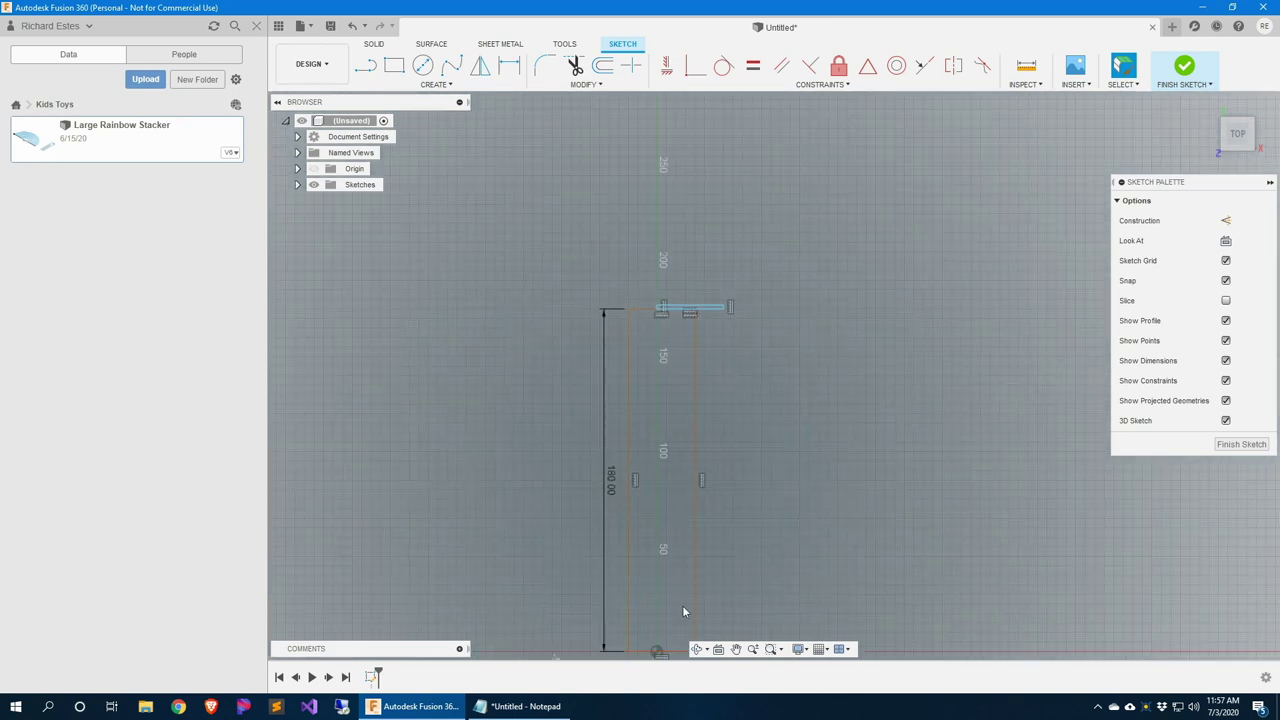
pyautogui.moveTo(728, 580); pyautogui.dragTo(706, 443, button='middle')
pyautogui.scroll(-1, 631, 528)
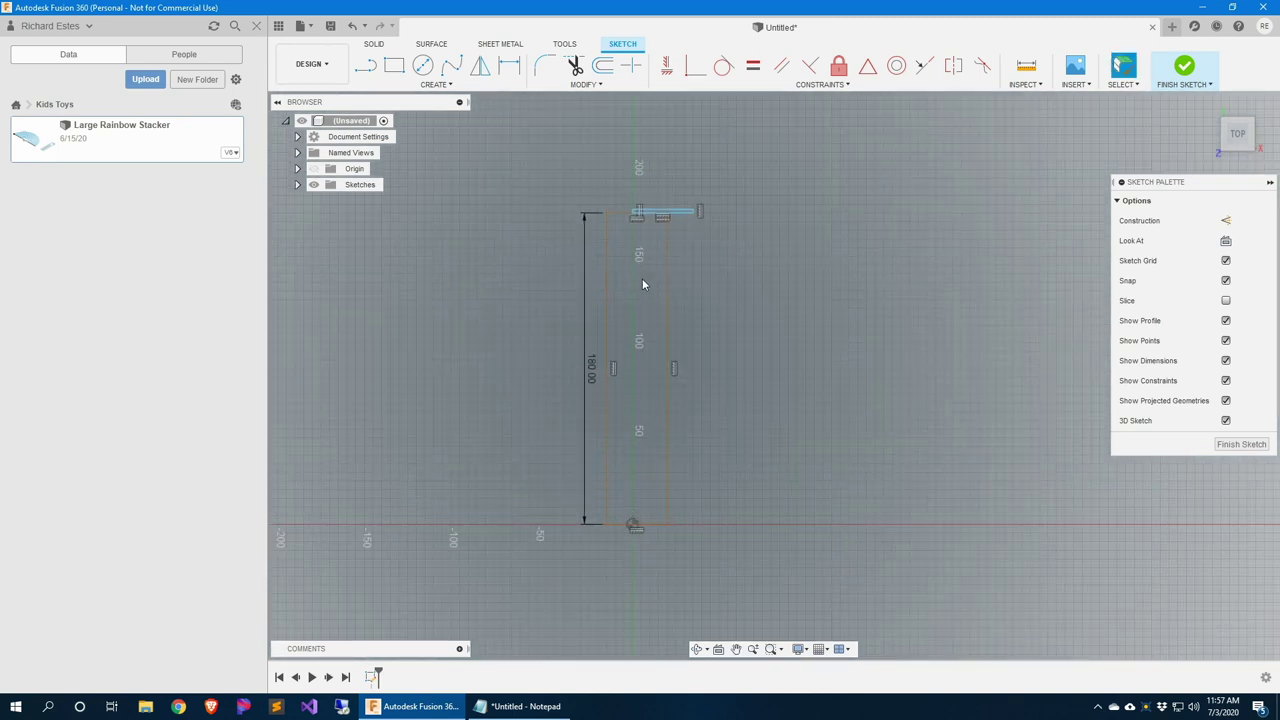
# Sketch a construction rectangle 48 mm tall downward from the thin rectangle's lower-left corner on the vertical axis
pyautogui.scroll(3, 642, 284)
pyautogui.moveTo(797, 249)
pyautogui.mouseDown(button='middle')
pyautogui.moveTo(780, 363)
pyautogui.moveTo(758, 353)
pyautogui.mouseUp(button='middle')
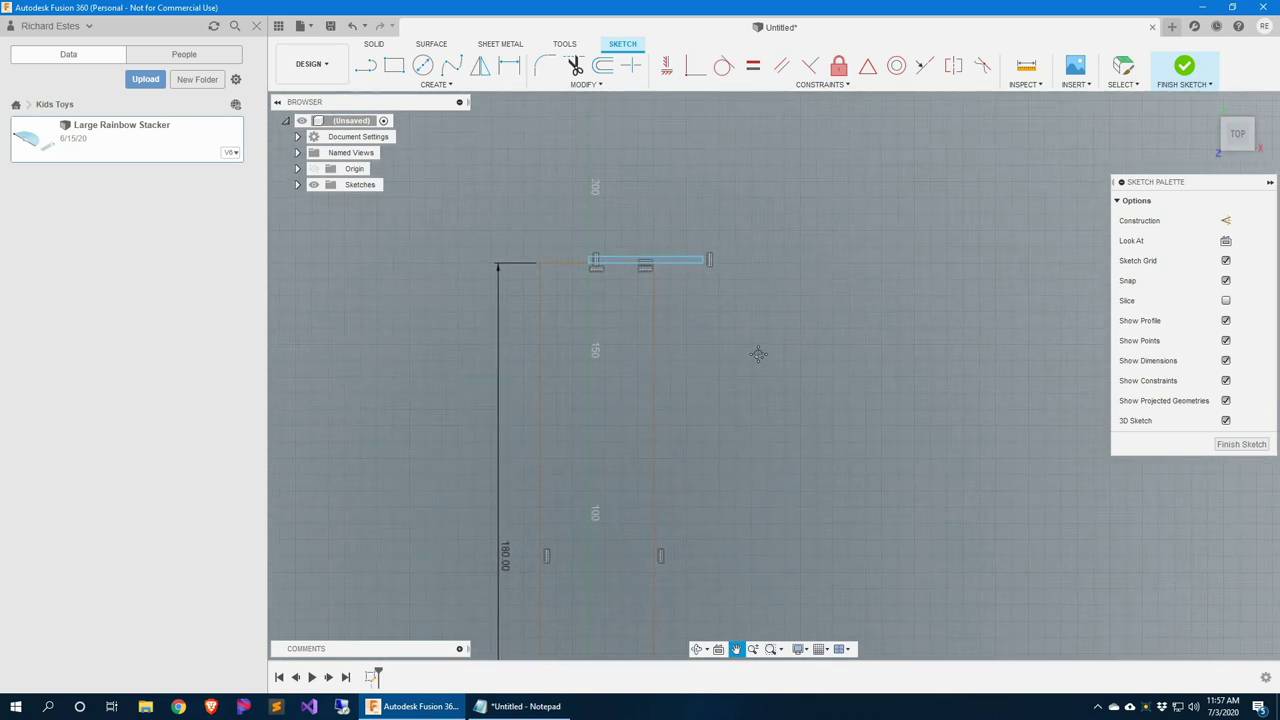
pyautogui.click(1226, 220)
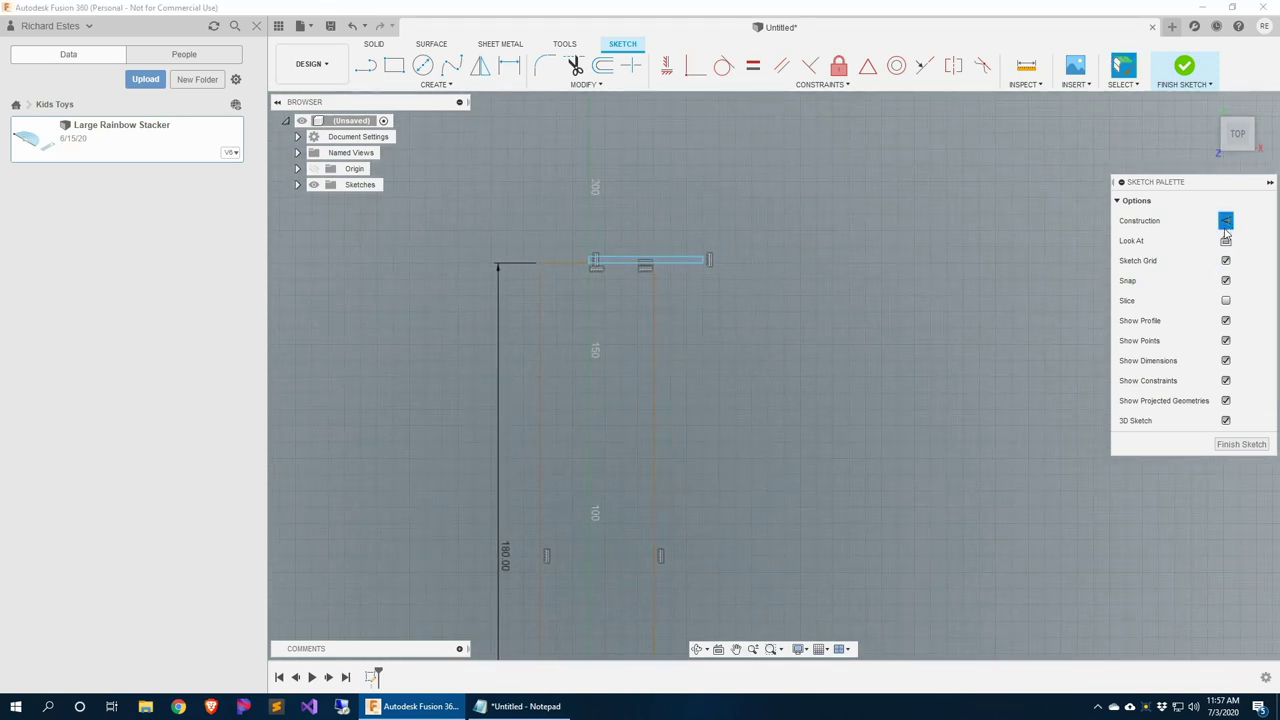
pyautogui.click(395, 70)
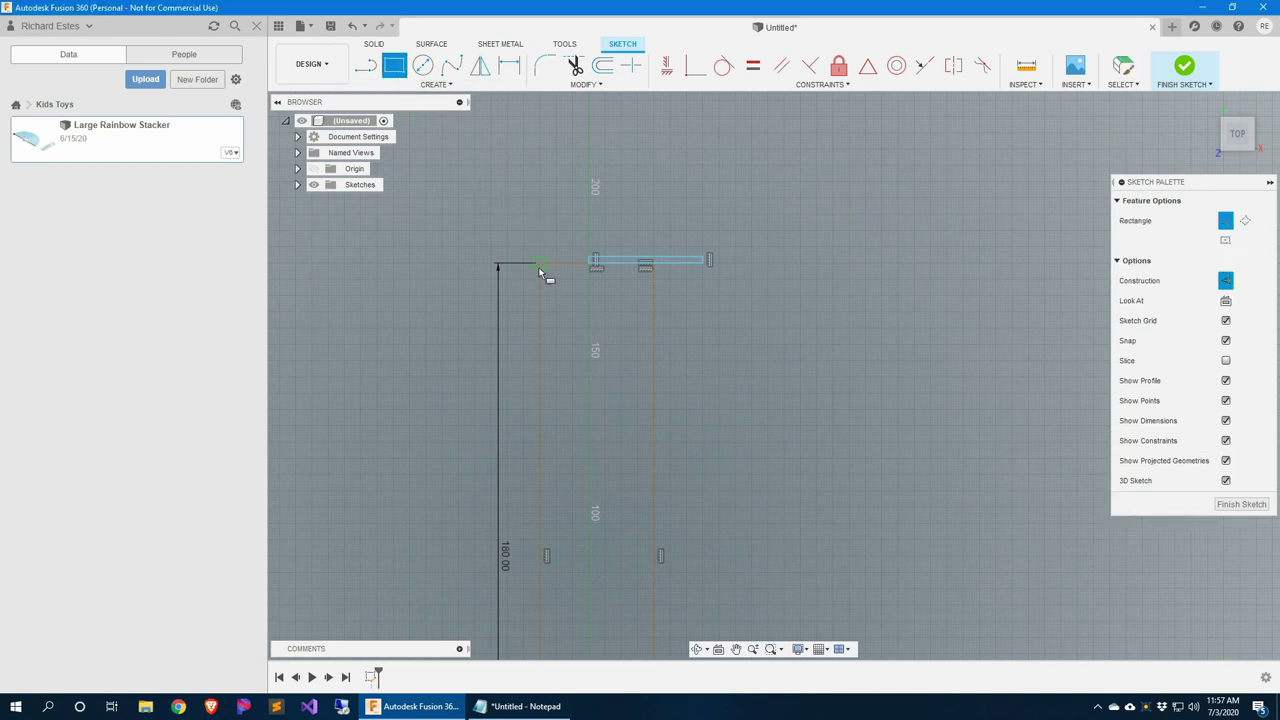
pyautogui.scroll(4, 585, 282)
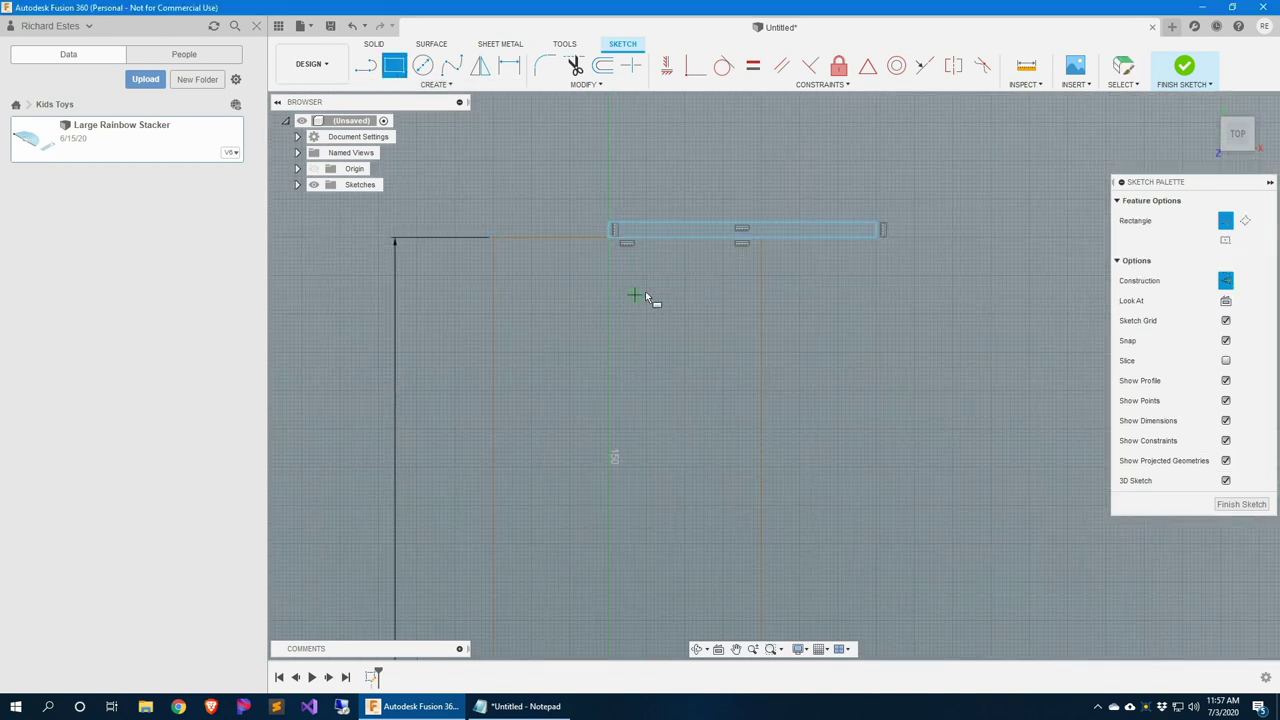
pyautogui.click(607, 238)
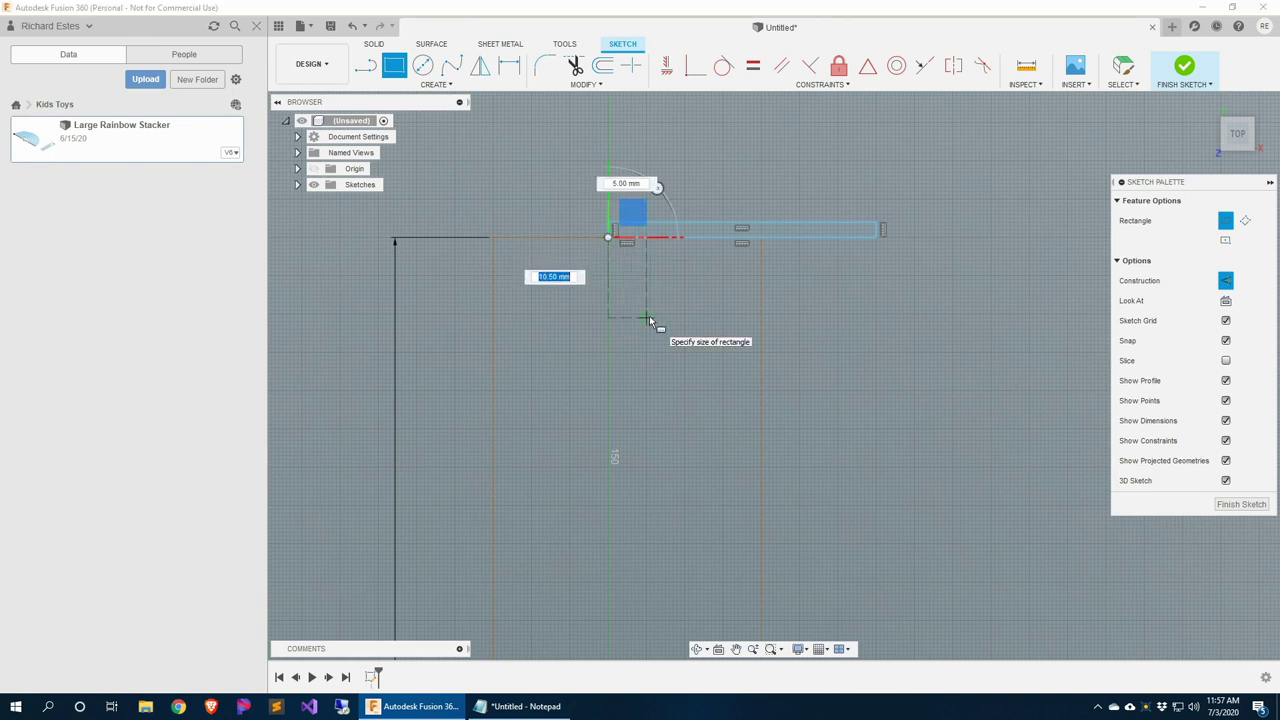
pyautogui.write('48')
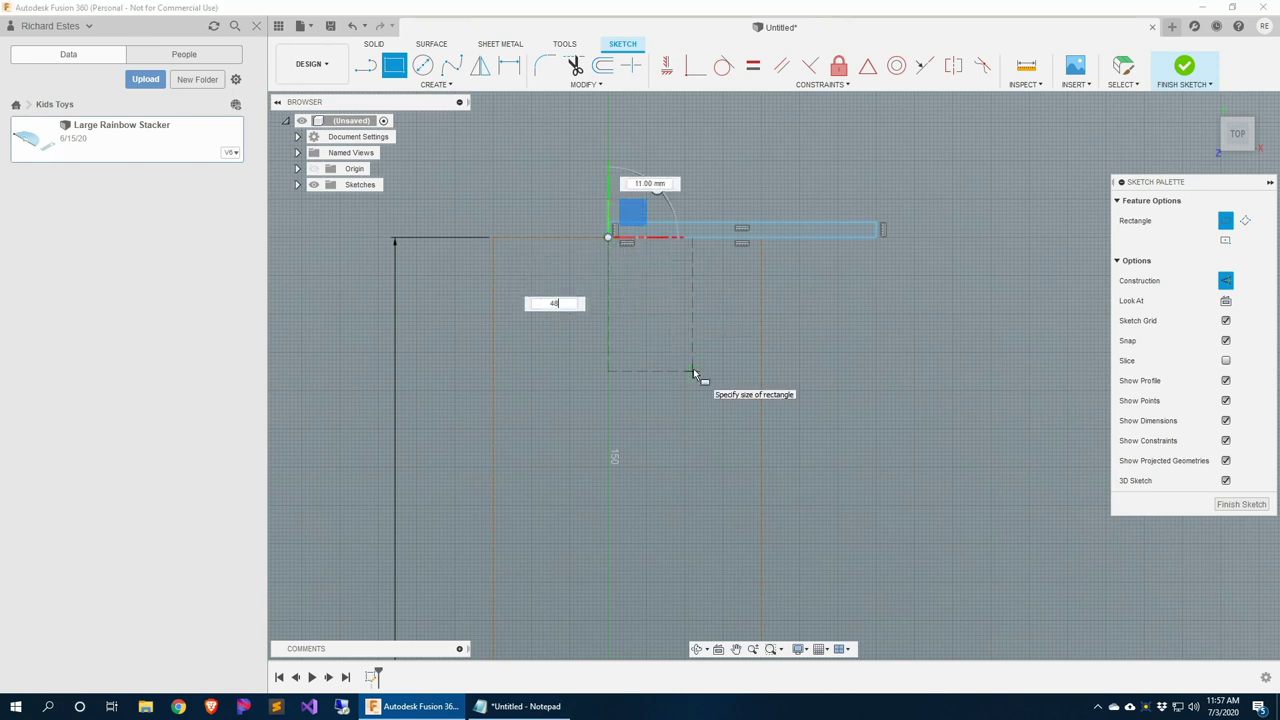
pyautogui.press('Tab')
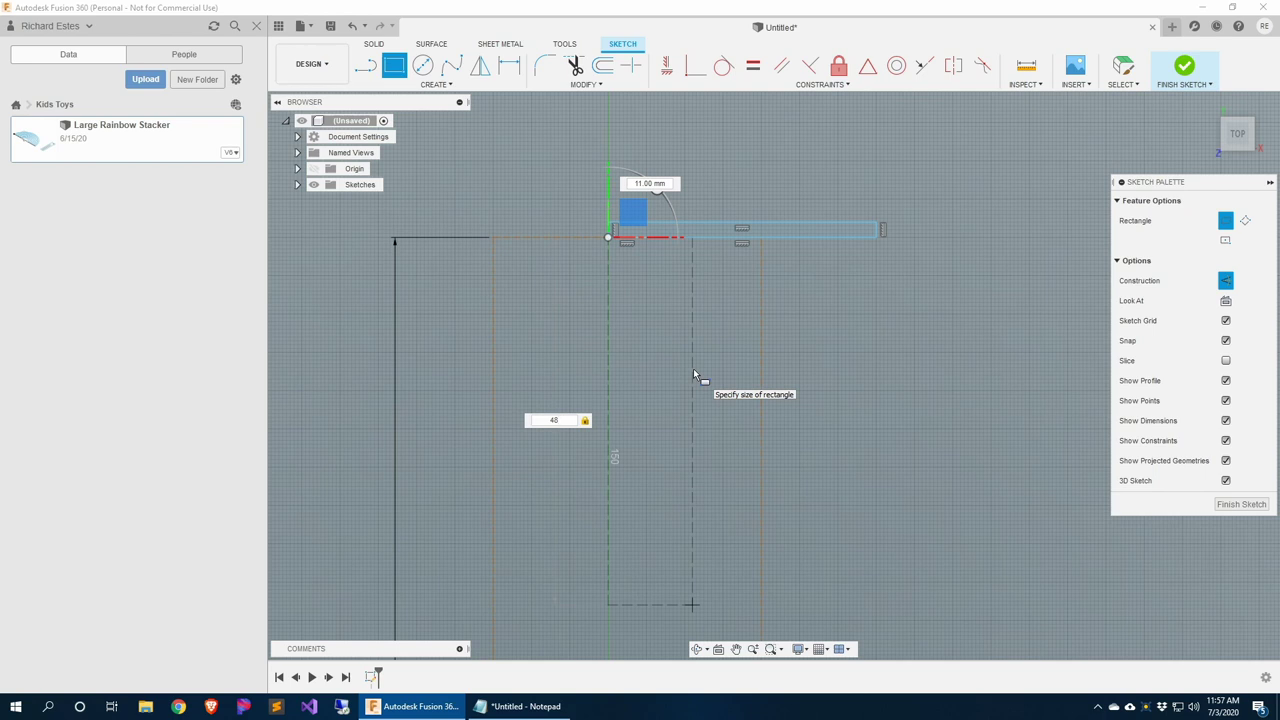
pyautogui.click(779, 368)
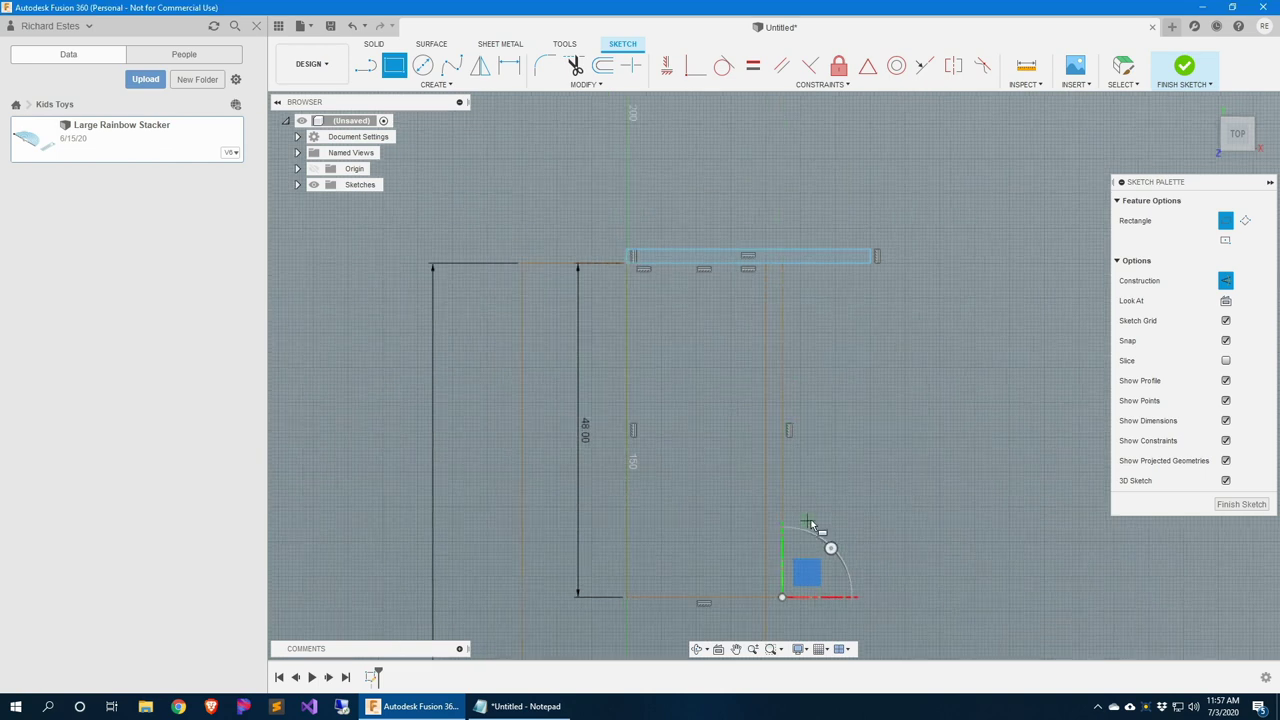
# Sketch a construction rectangle 12 mm tall and about 14 mm wide directly below the 48 mm one, starting at its lower-left corner
pyautogui.moveTo(834, 531)
pyautogui.mouseDown(button='middle')
pyautogui.moveTo(815, 192)
pyautogui.moveTo(847, 451)
pyautogui.mouseUp(button='middle')
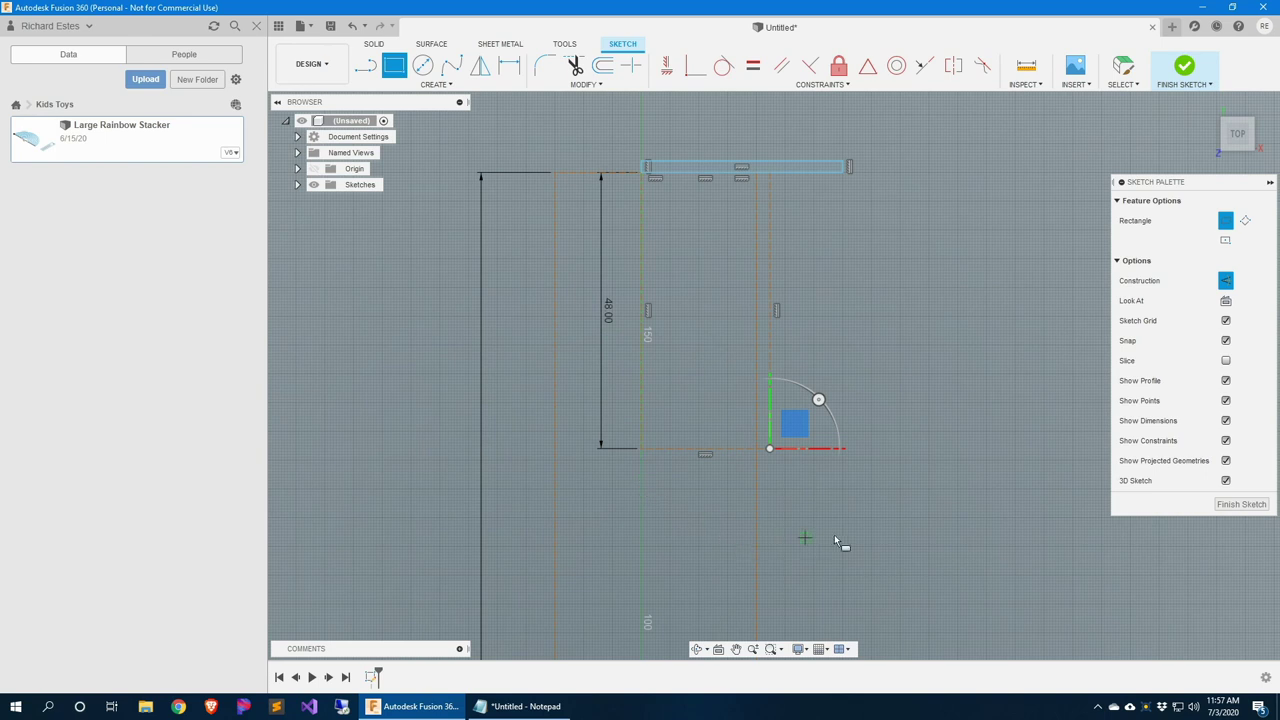
pyautogui.moveTo(877, 563)
pyautogui.mouseDown(button='middle')
pyautogui.moveTo(831, 434)
pyautogui.moveTo(864, 228)
pyautogui.mouseUp(button='middle')
pyautogui.scroll(-3, 843, 309)
pyautogui.moveTo(851, 388); pyautogui.dragTo(812, 326, button='middle')
pyautogui.press('r')
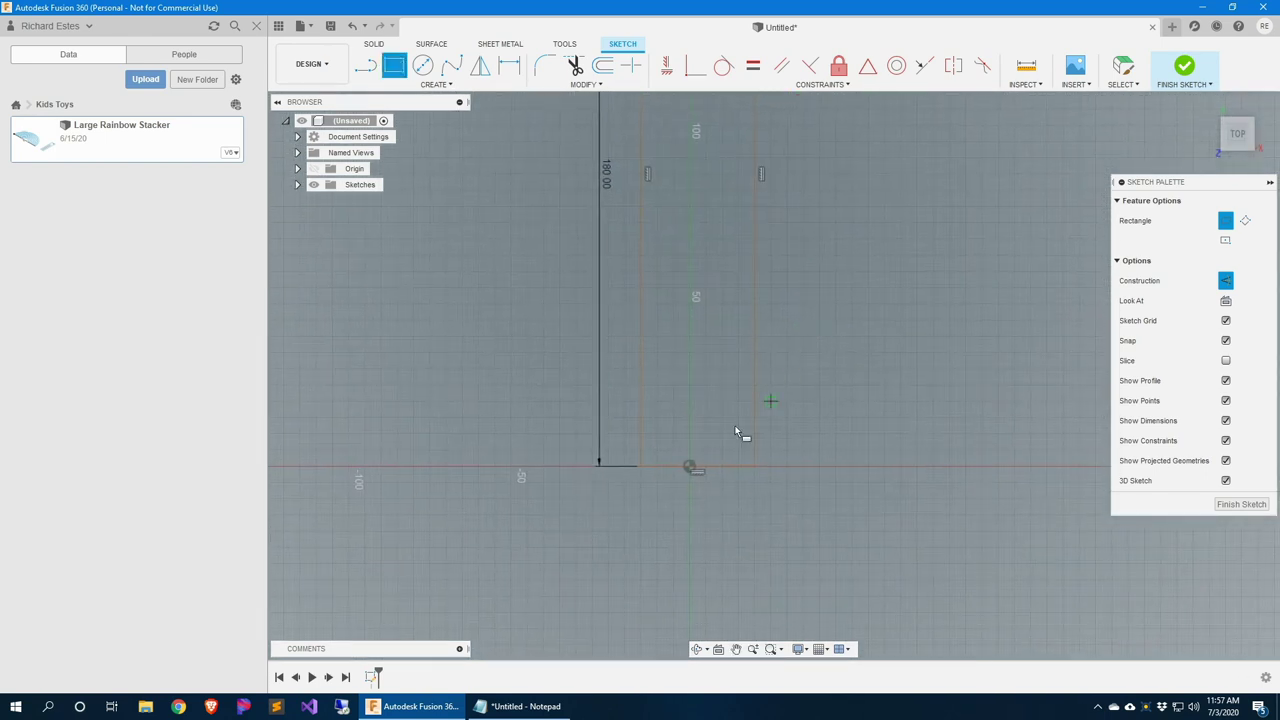
pyautogui.scroll(1, 851, 251)
pyautogui.moveTo(851, 250)
pyautogui.mouseDown(button='middle')
pyautogui.moveTo(817, 260)
pyautogui.moveTo(840, 509)
pyautogui.moveTo(818, 292)
pyautogui.mouseUp(button='middle')
pyautogui.moveTo(817, 311)
pyautogui.mouseDown(button='middle')
pyautogui.moveTo(880, 449)
pyautogui.moveTo(911, 421)
pyautogui.mouseUp(button='middle')
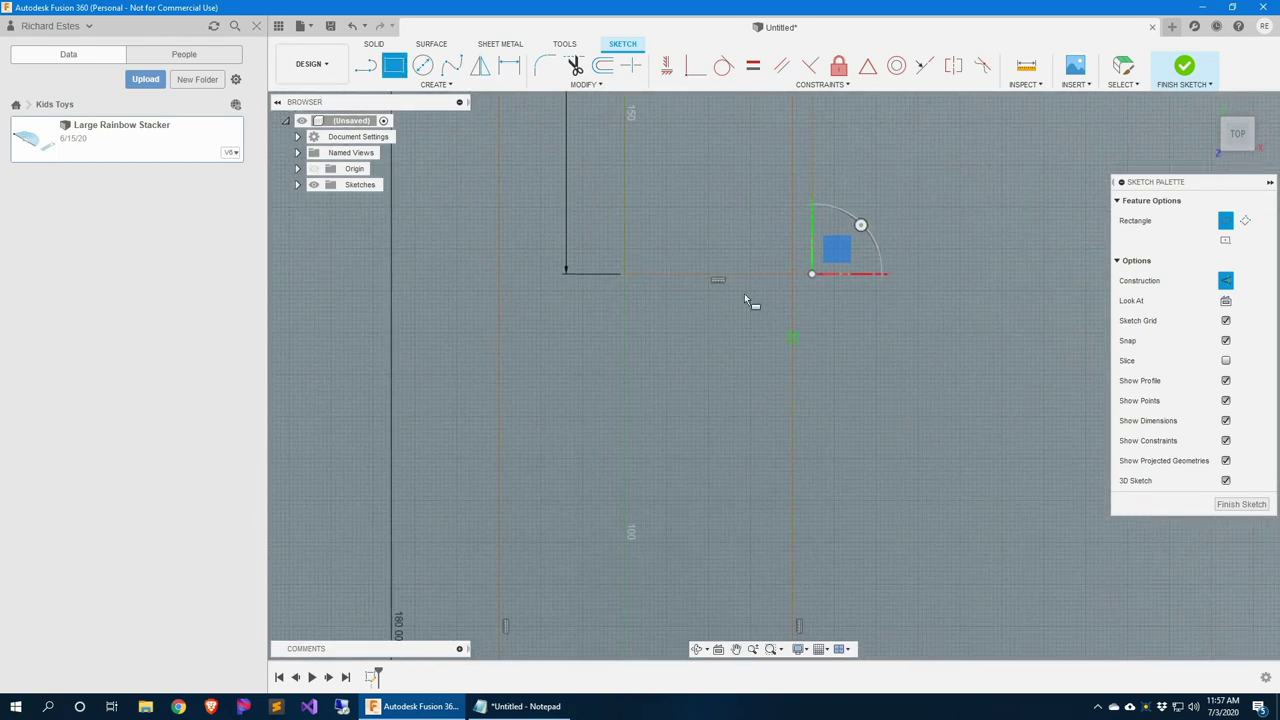
pyautogui.click(625, 272)
pyautogui.write('12')
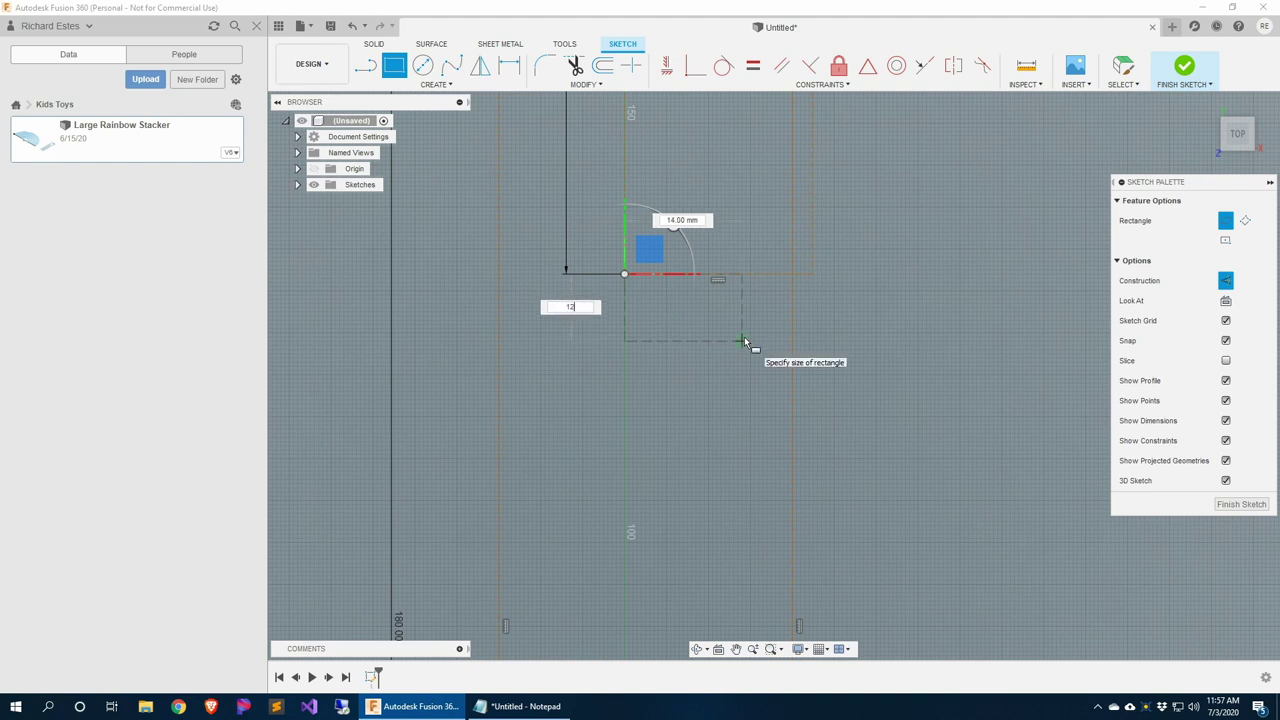
pyautogui.press('Return')
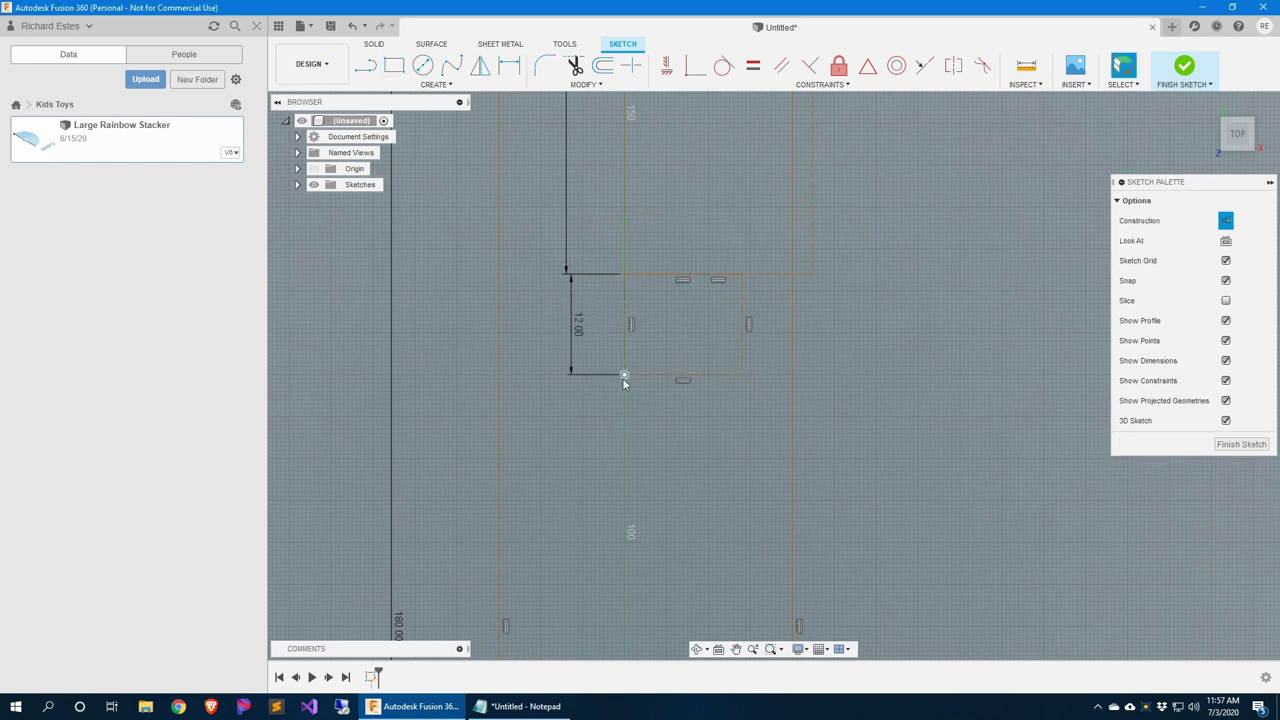
# Sketch two construction rectangles, each 12 mm tall, stacked downward along the vertical axis from the existing 12 mm rectangle's lower-left corner
pyautogui.press('r')
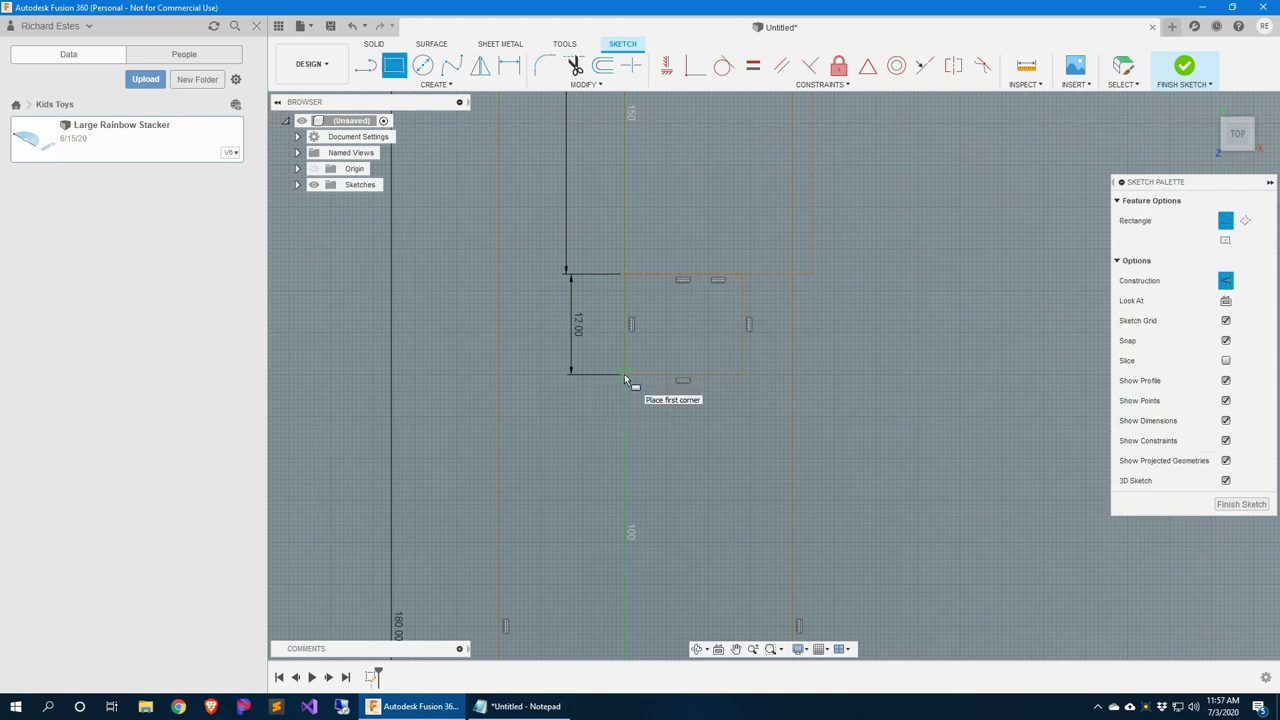
pyautogui.click(624, 374)
pyautogui.write('12')
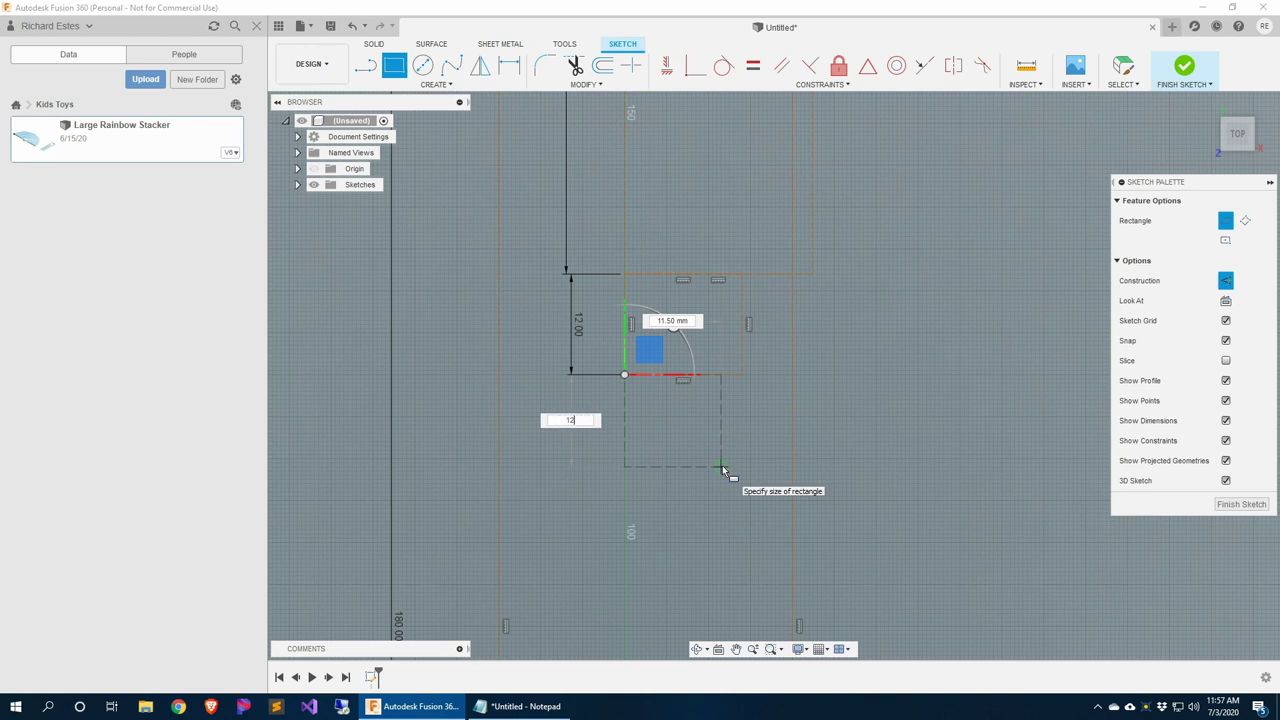
pyautogui.press('Return')
pyautogui.press('r')
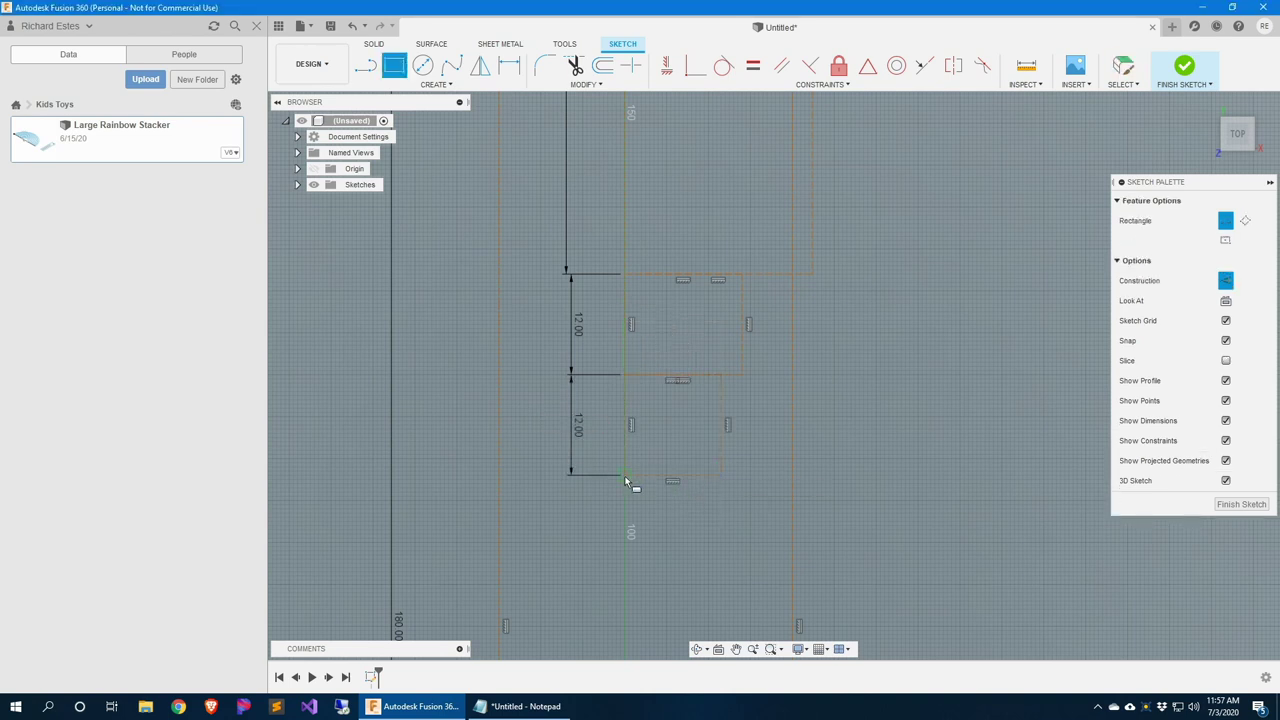
pyautogui.click(624, 474)
pyautogui.write('12')
pyautogui.press('Return')
# Sketch a construction rectangle 12 mm tall and about 9.5 mm wide from the lowest rectangle's lower-left corner down to the origin line
pyautogui.scroll(-3, 714, 459)
pyautogui.moveTo(714, 465)
pyautogui.mouseDown(button='middle')
pyautogui.moveTo(692, 453)
pyautogui.moveTo(666, 218)
pyautogui.moveTo(607, 465)
pyautogui.mouseUp(button='middle')
pyautogui.press('r')
pyautogui.scroll(2, 607, 465)
pyautogui.click(606, 460)
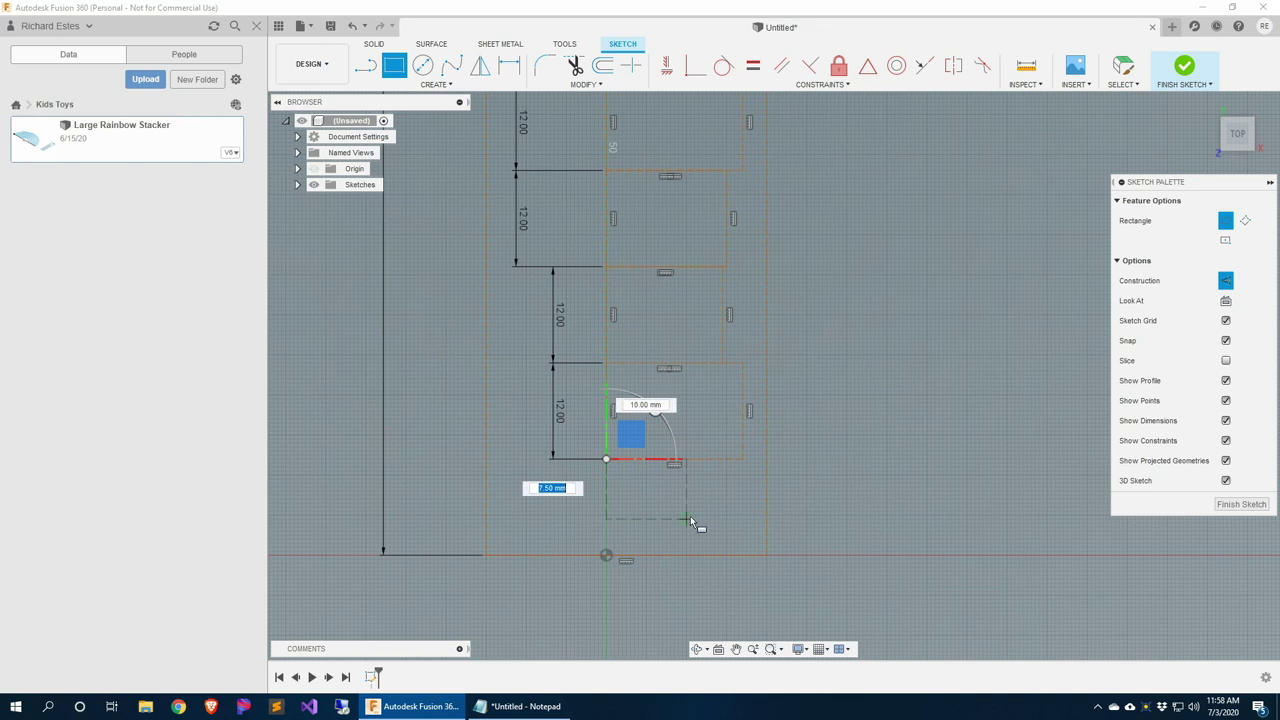
pyautogui.write('12')
pyautogui.press('Tab')
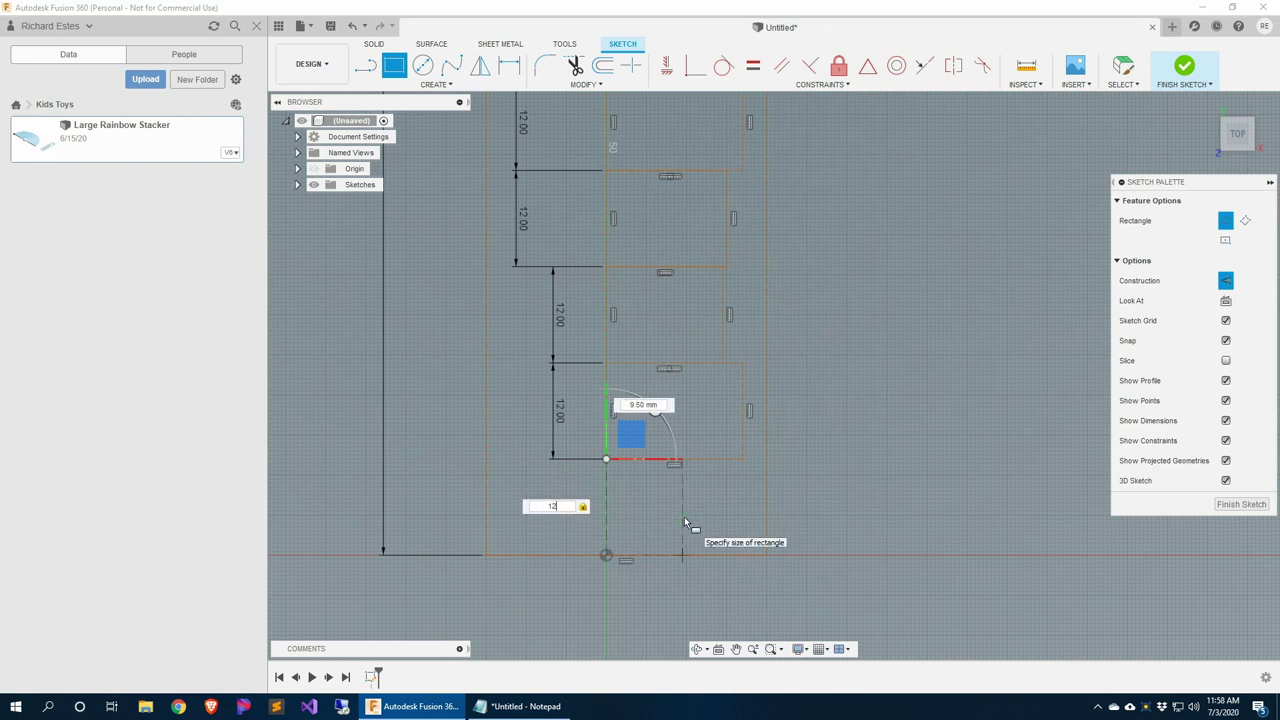
pyautogui.click(684, 516)
pyautogui.press('Escape')
# Examine the stacked construction rectangles from the 48 mm one down to the origin
pyautogui.scroll(3, 628, 335)
pyautogui.scroll(-3, 636, 234)
pyautogui.scroll(-5, 636, 234)
pyautogui.moveTo(627, 486); pyautogui.dragTo(651, 467, button='middle')
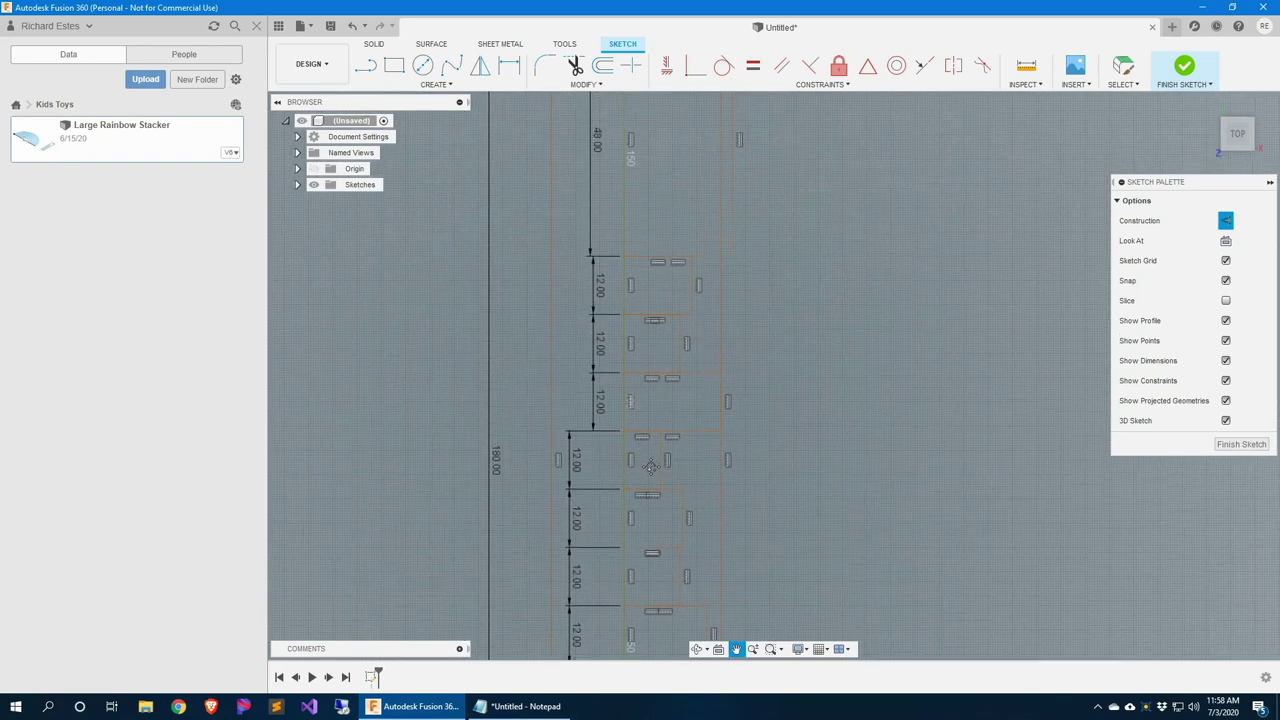
pyautogui.moveTo(644, 247)
pyautogui.mouseDown(button='middle')
pyautogui.moveTo(644, 497)
pyautogui.moveTo(627, 498)
pyautogui.moveTo(638, 229)
pyautogui.mouseUp(button='middle')
pyautogui.moveTo(620, 570); pyautogui.dragTo(620, 331, button='middle')
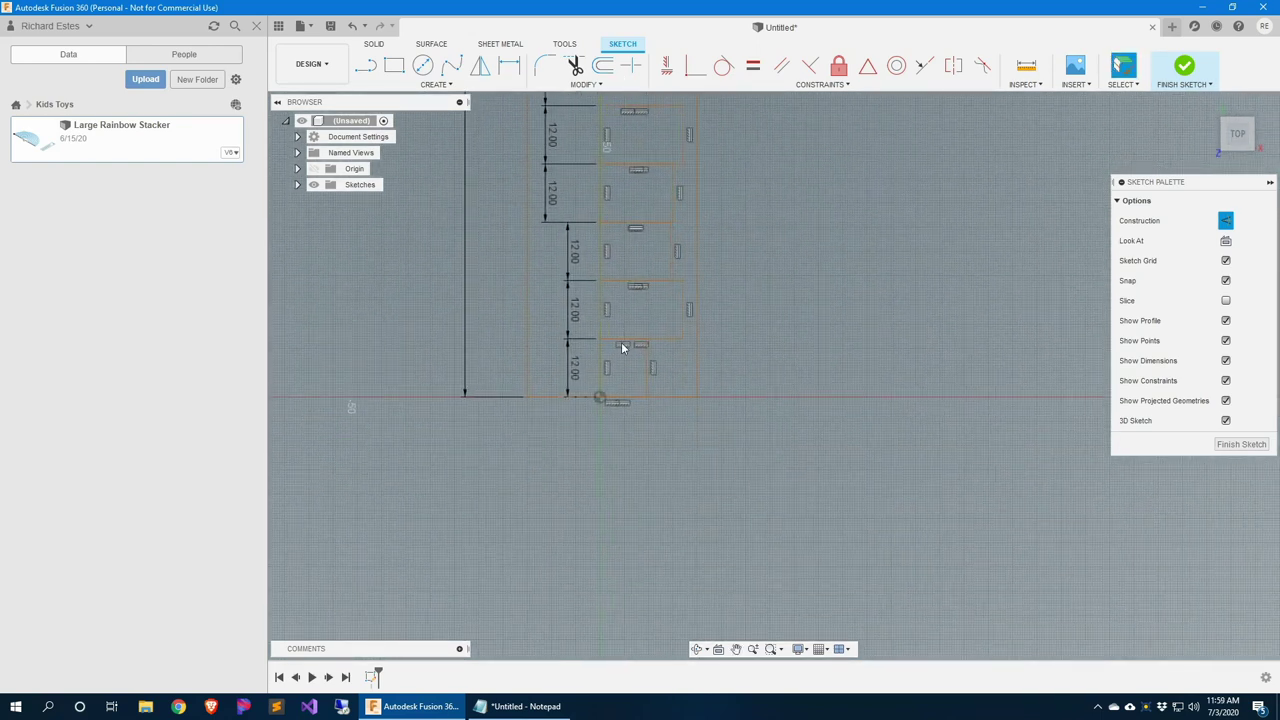
pyautogui.scroll(3, 620, 337)
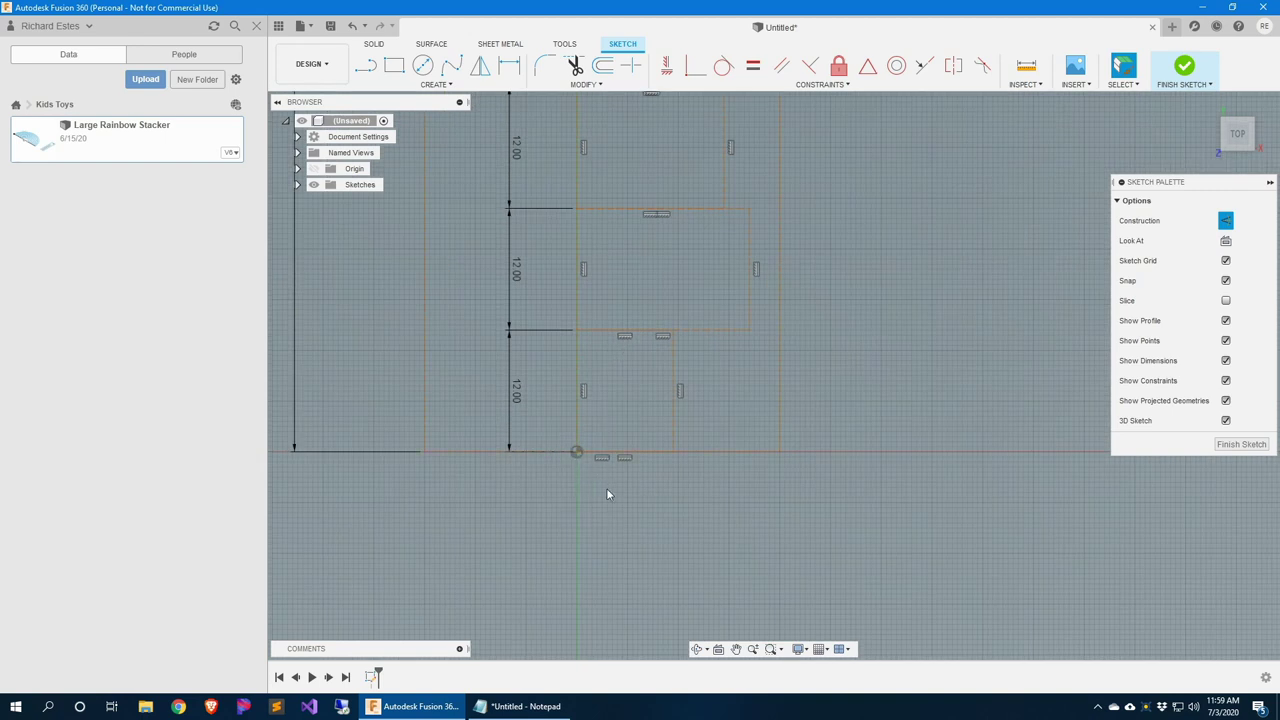
# Sketch a construction circle with a diameter of 0.25" centred on the origin
pyautogui.click(446, 87)
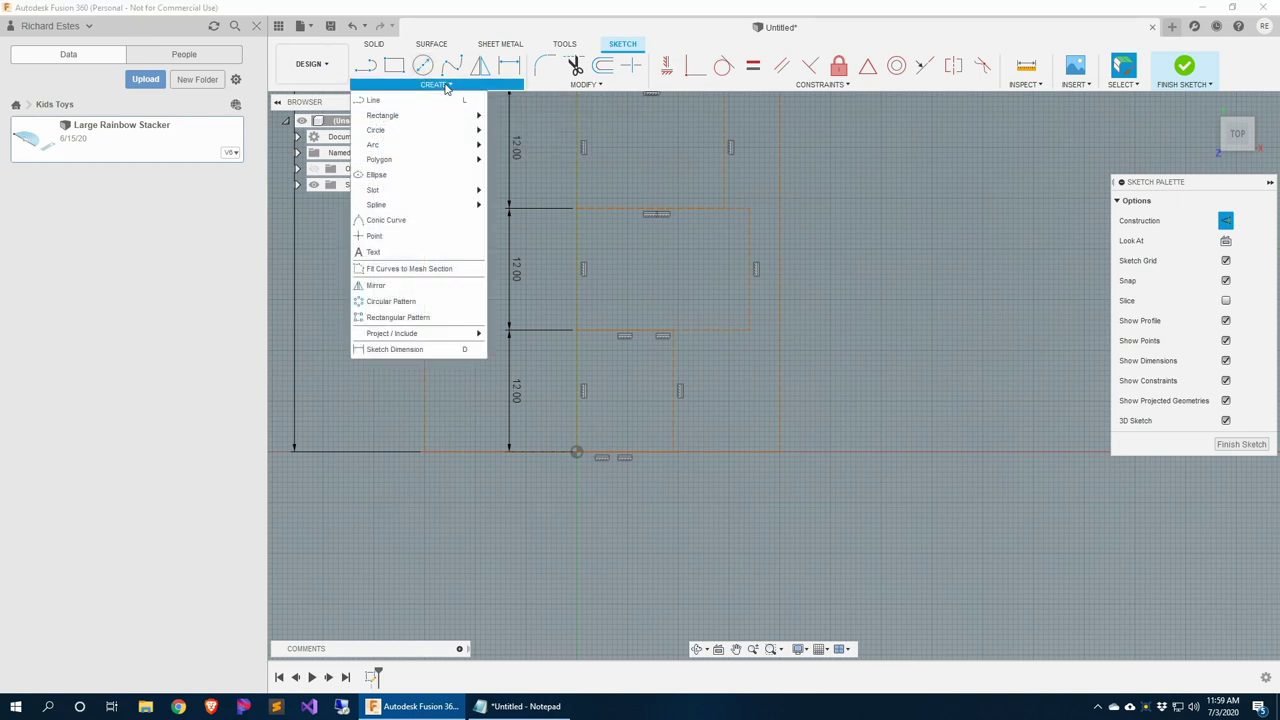
pyautogui.moveTo(389, 133)
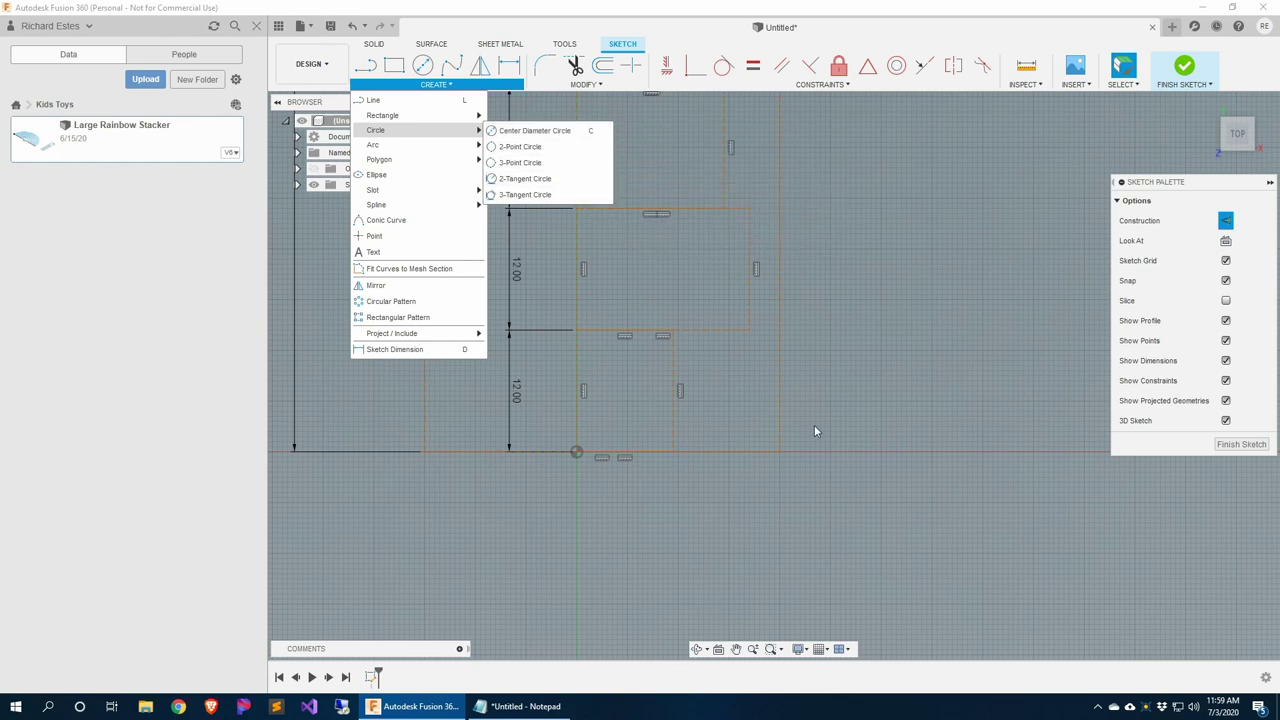
pyautogui.scroll(1, 814, 431)
pyautogui.click(574, 508)
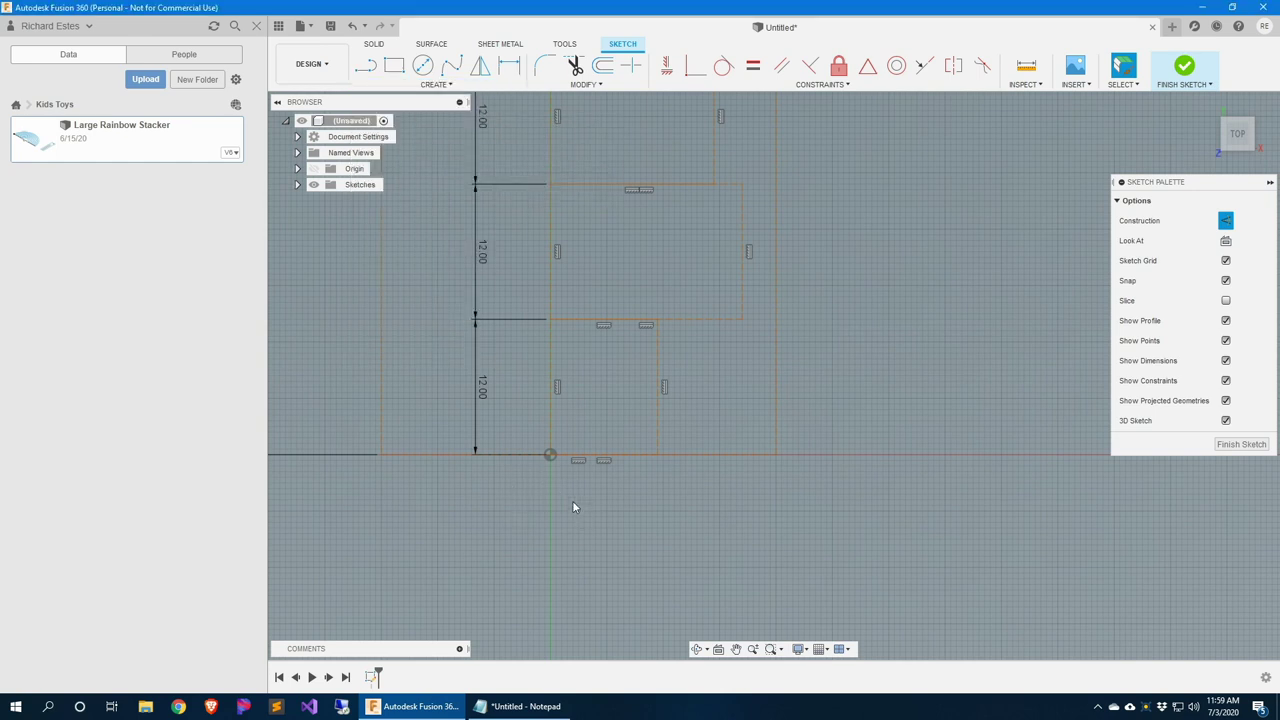
pyautogui.press('c')
pyautogui.click(550, 455)
pyautogui.click(550, 455)
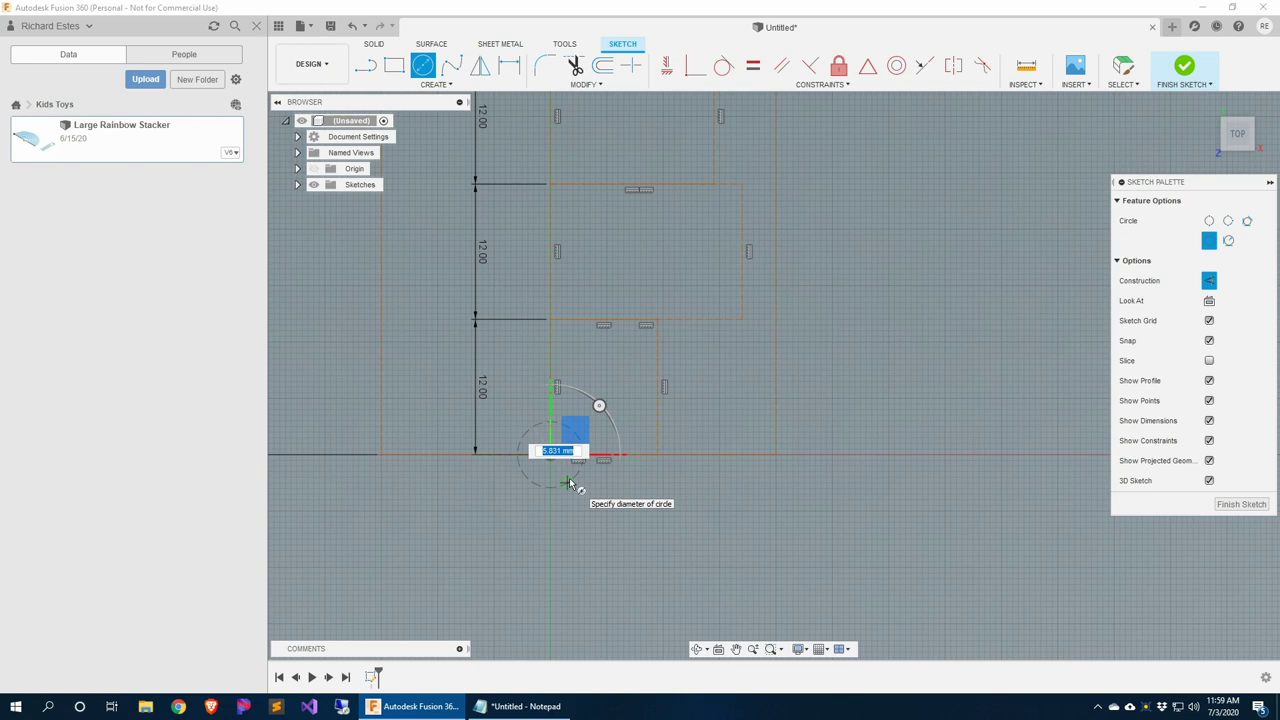
pyautogui.write('0.25"')
pyautogui.press('Tab')
pyautogui.press('Return')
pyautogui.press('Escape')
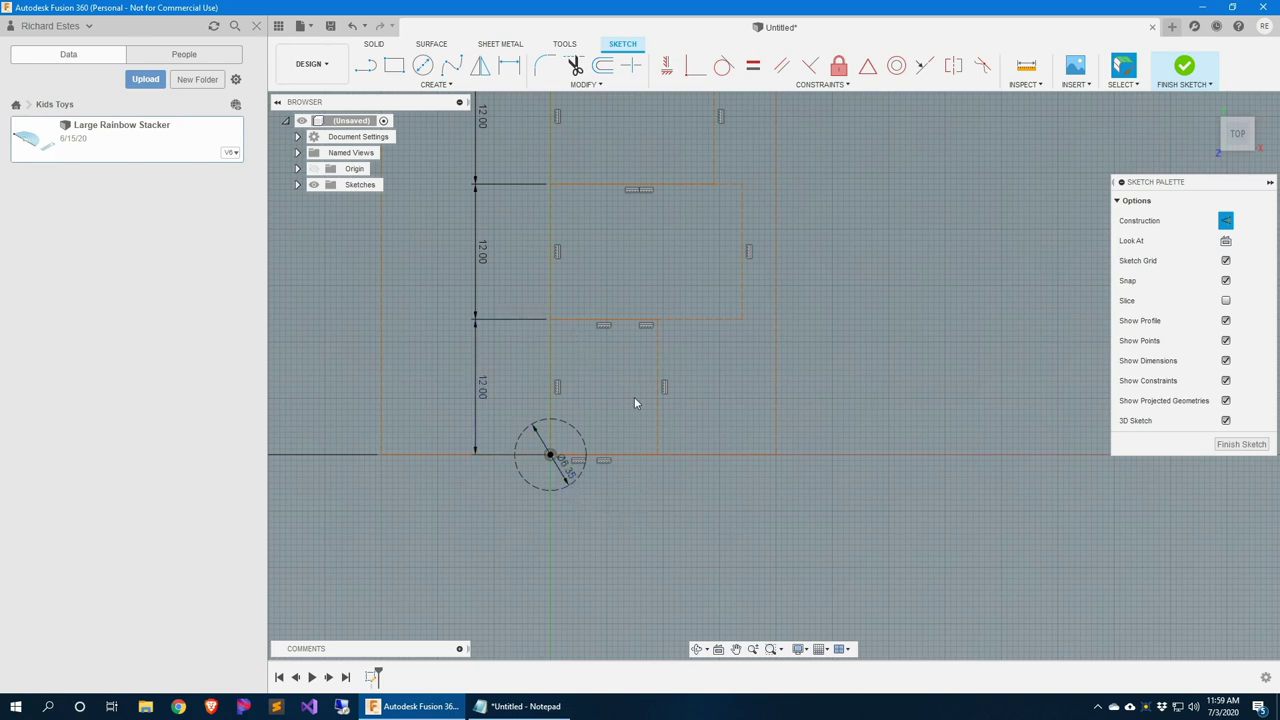
# Examine the section boundaries along the vertical axis between the origin circle and the 48 mm rectangle
pyautogui.moveTo(613, 176)
pyautogui.mouseDown(button='middle')
pyautogui.moveTo(622, 348)
pyautogui.moveTo(585, 420)
pyautogui.mouseUp(button='middle')
pyautogui.moveTo(706, 222)
pyautogui.mouseDown(button='middle')
pyautogui.moveTo(568, 274)
pyautogui.moveTo(553, 294)
pyautogui.moveTo(570, 535)
pyautogui.mouseUp(button='middle')
pyautogui.moveTo(530, 610); pyautogui.dragTo(525, 297, button='middle')
pyautogui.moveTo(515, 470)
pyautogui.mouseDown(button='middle')
pyautogui.moveTo(508, 325)
pyautogui.moveTo(586, 383)
pyautogui.moveTo(603, 260)
pyautogui.moveTo(603, 410)
pyautogui.mouseUp(button='middle')
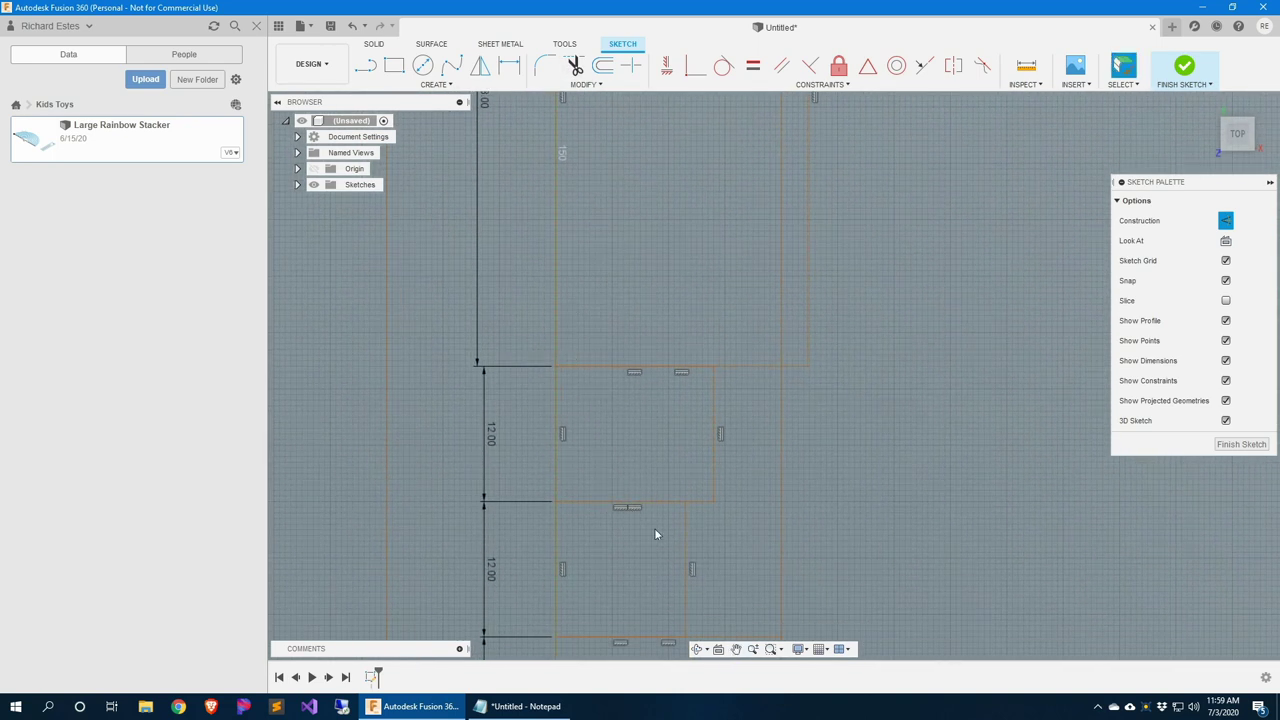
pyautogui.scroll(-3, 655, 535)
pyautogui.moveTo(727, 428); pyautogui.dragTo(595, 650, button='middle')
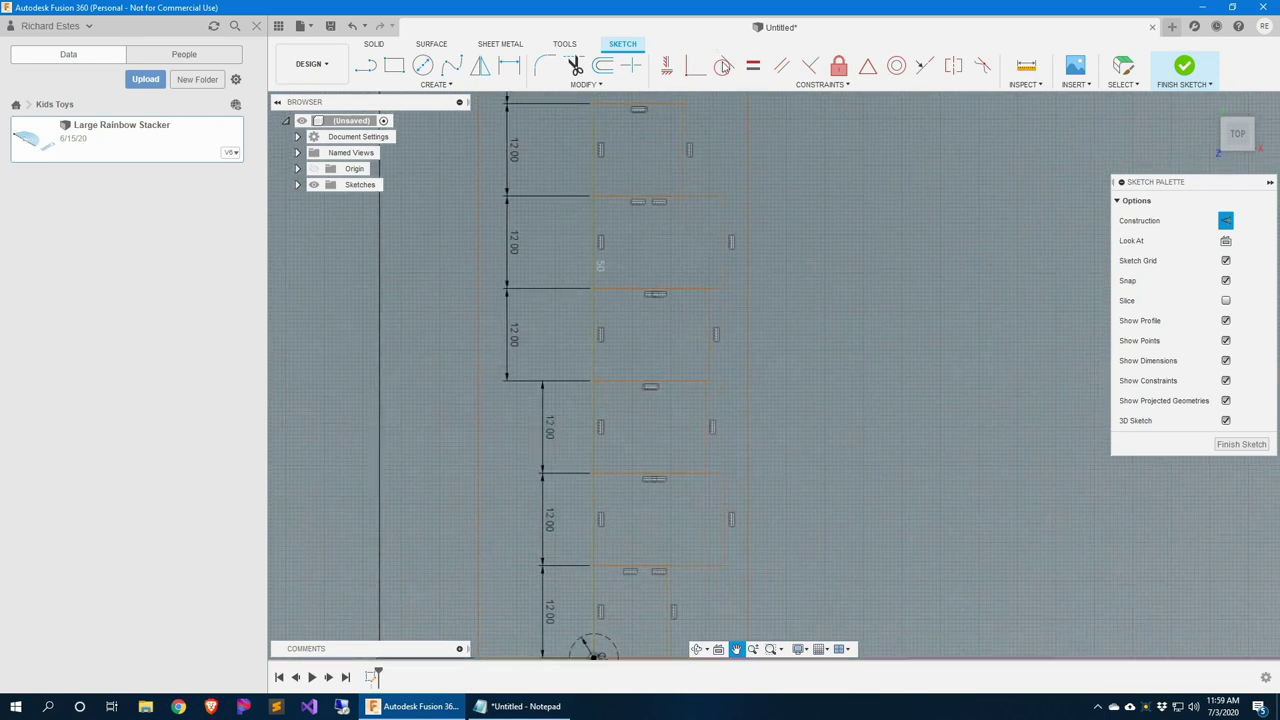
pyautogui.moveTo(757, 594)
pyautogui.mouseDown(button='middle')
pyautogui.moveTo(763, 303)
pyautogui.moveTo(756, 580)
pyautogui.mouseUp(button='middle')
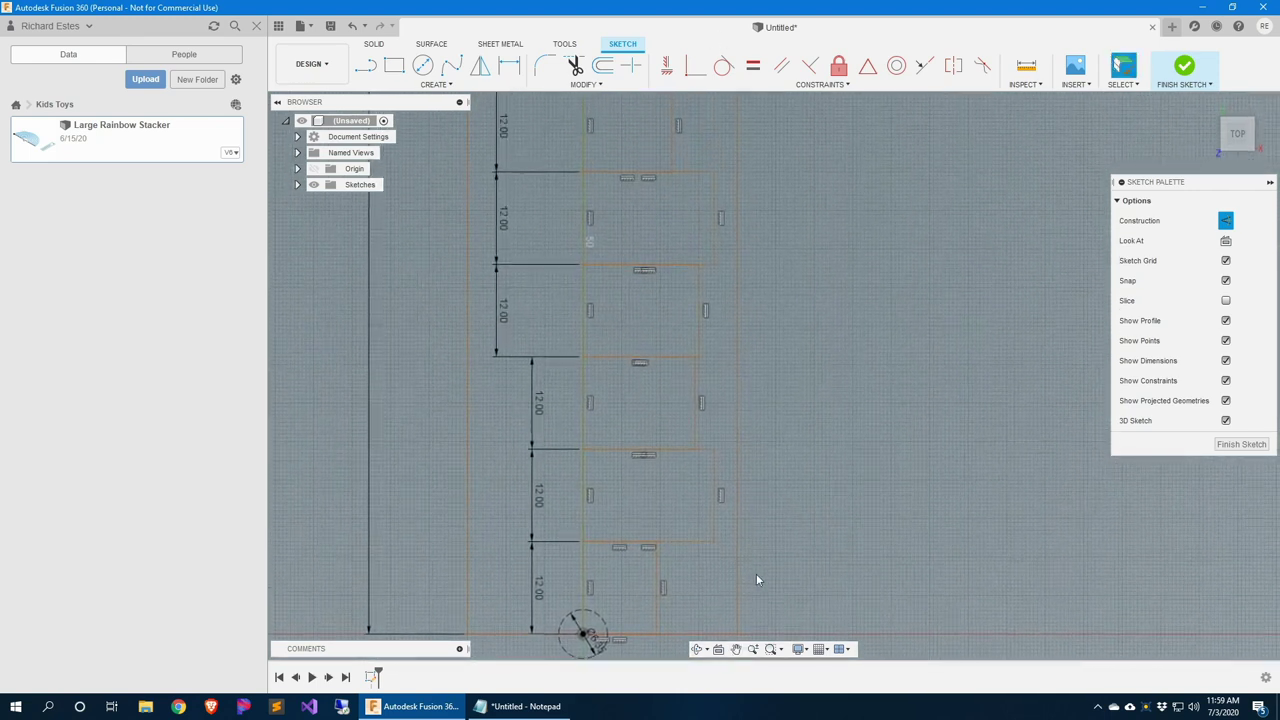
pyautogui.scroll(-1, 756, 580)
# Sketch a 6.35 mm diameter construction circle centred on the upper-left corner of the lowest 12 mm rectangle
pyautogui.press('c')
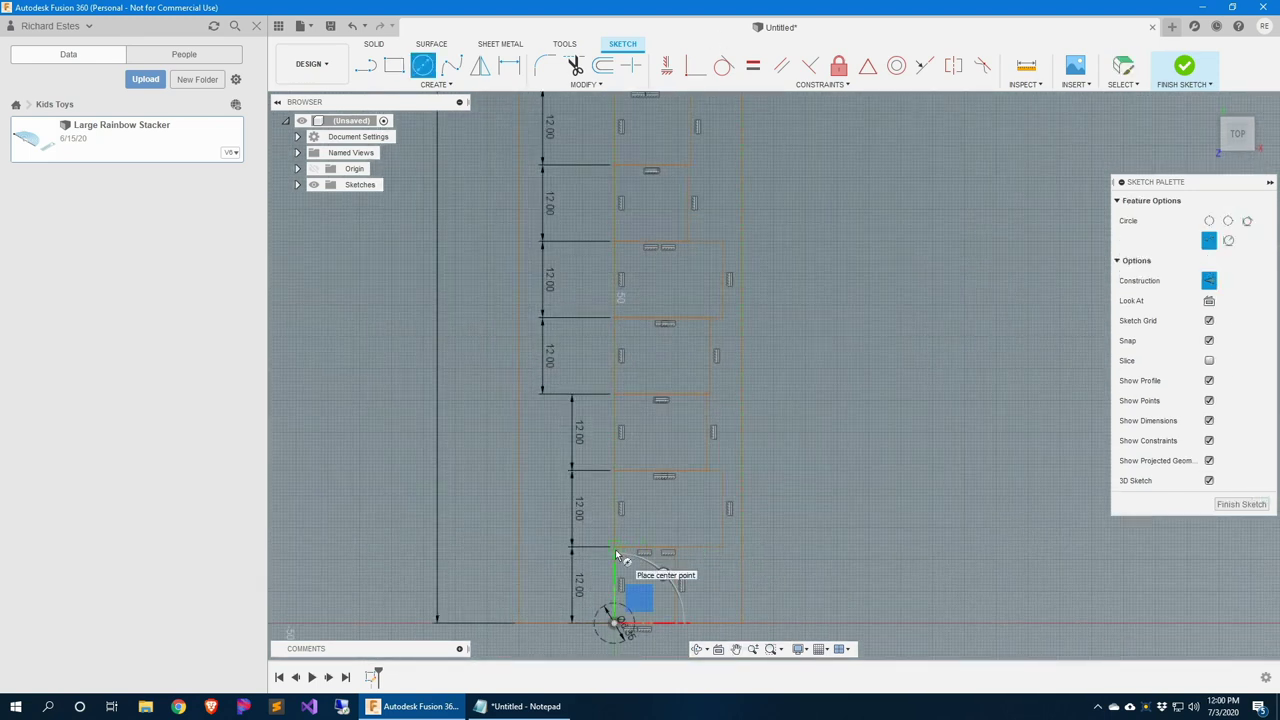
pyautogui.click(615, 549)
pyautogui.write('6.35')
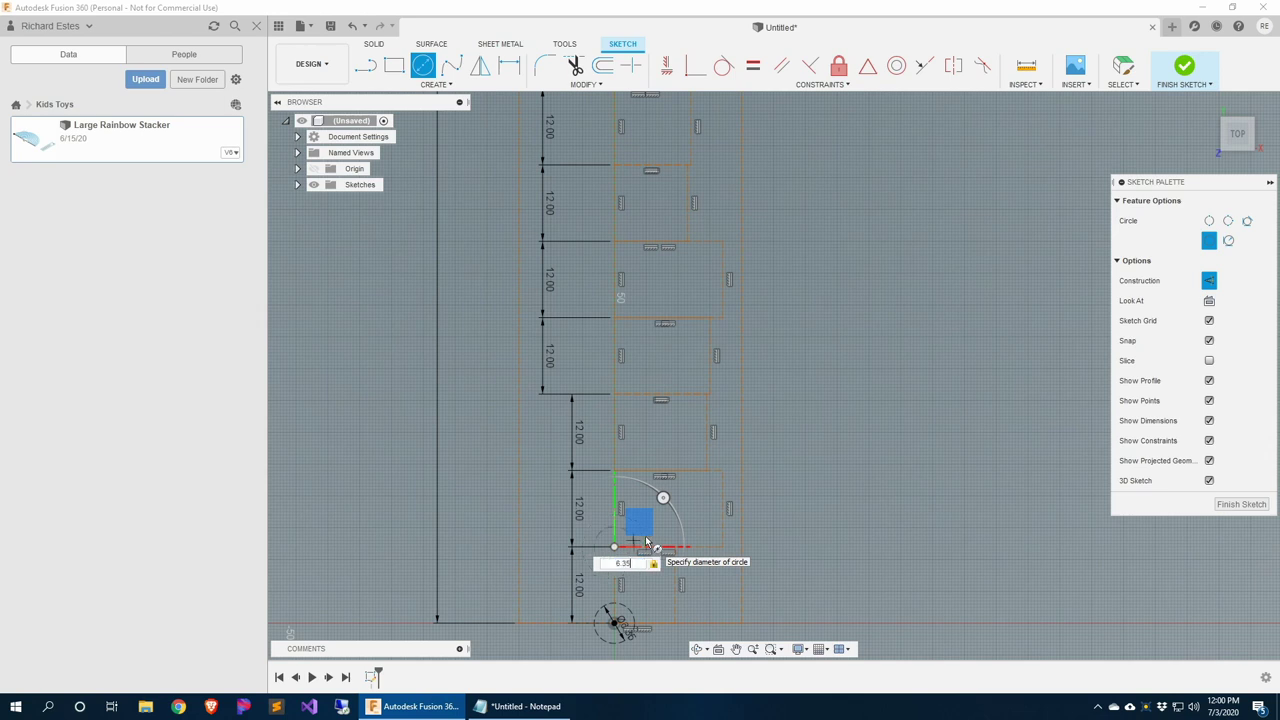
pyautogui.press('Return')
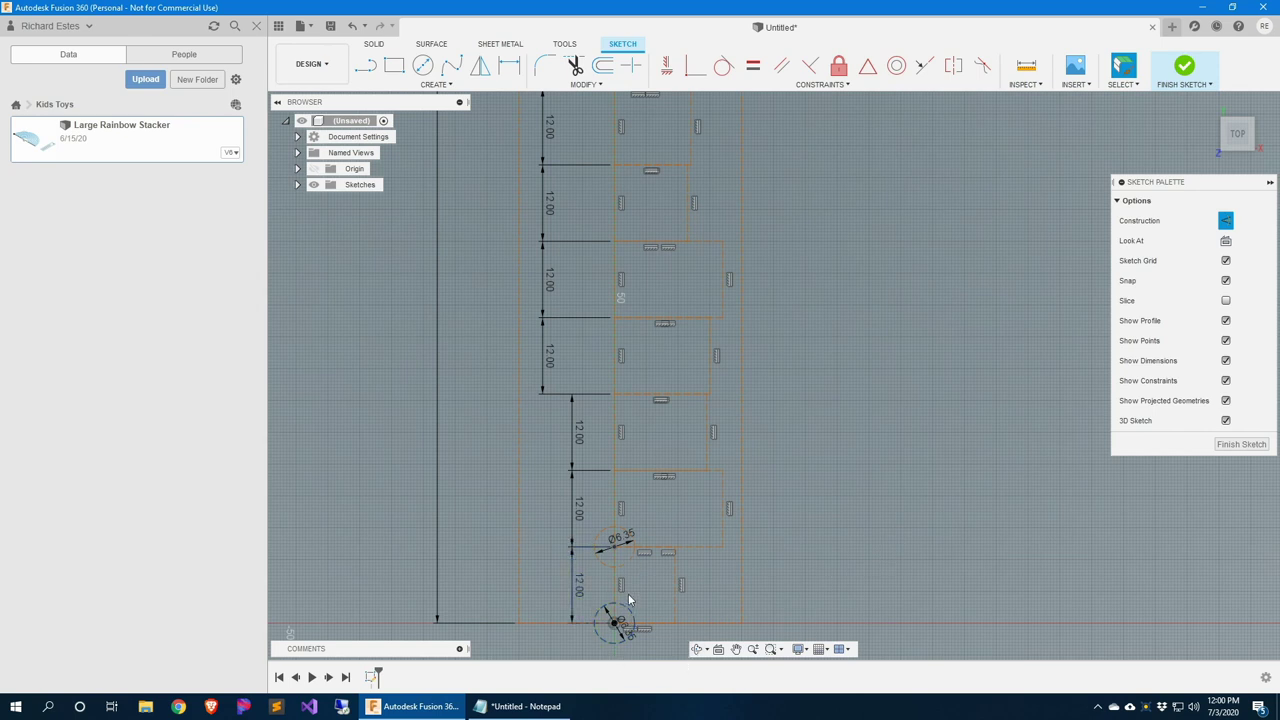
pyautogui.click(630, 619)
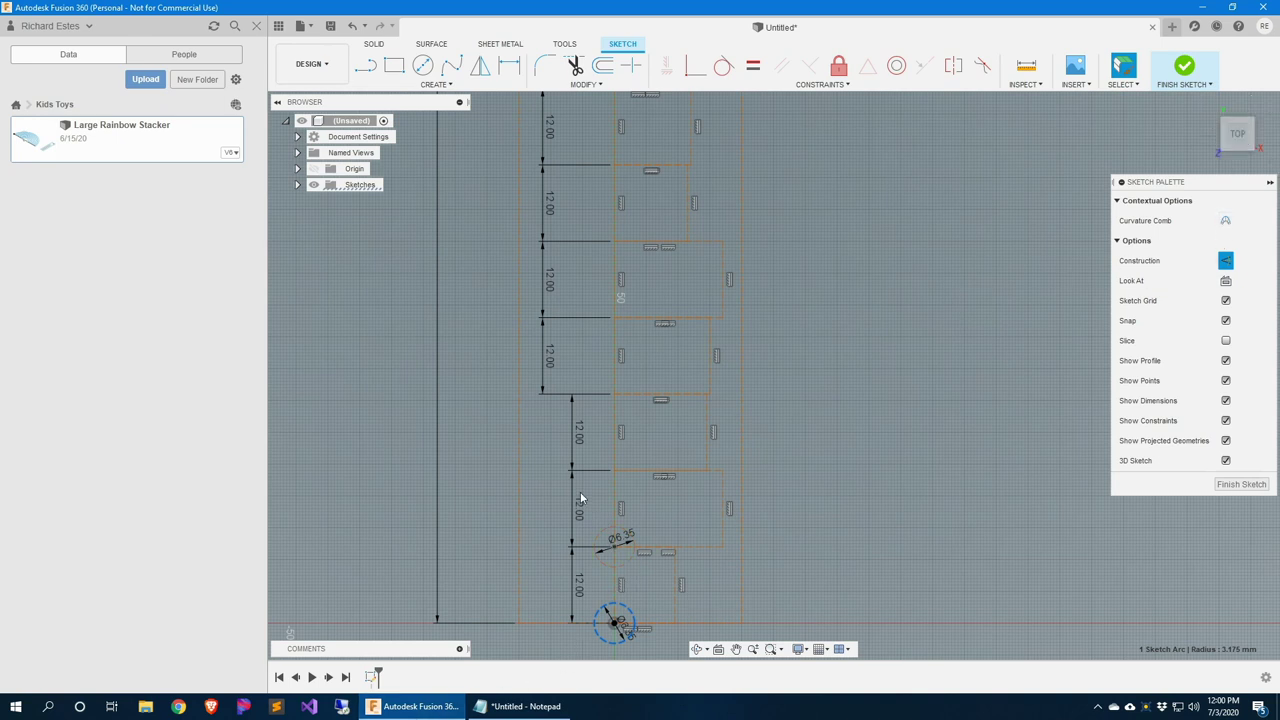
pyautogui.press('c')
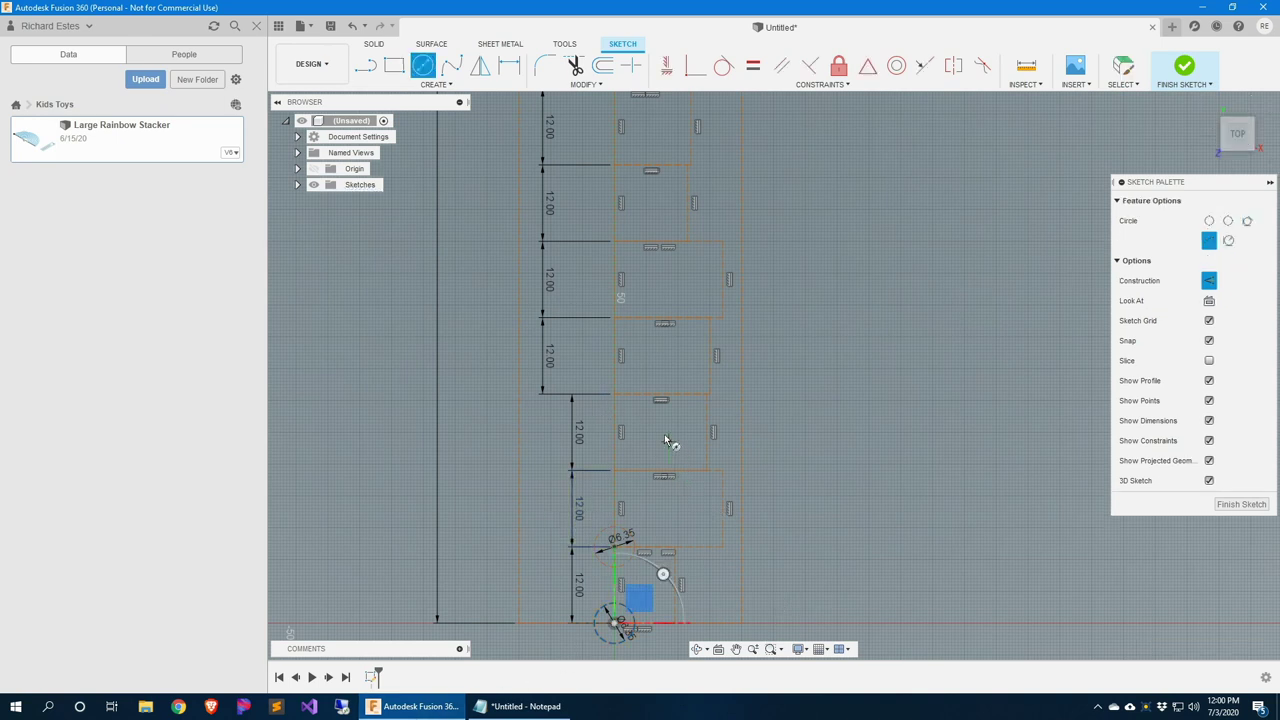
pyautogui.click(612, 395)
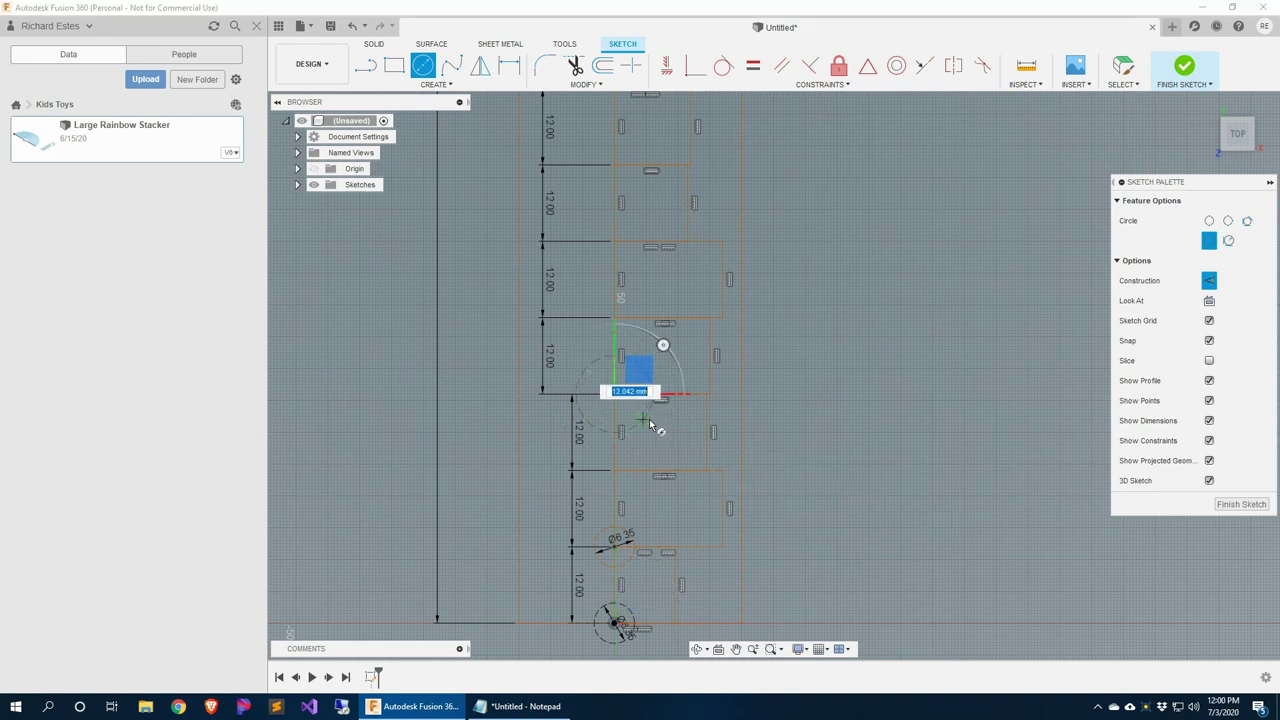
pyautogui.press('Escape')
# Convert the origin circle and the circle directly above it from construction to solid geometry
pyautogui.click(634, 619)
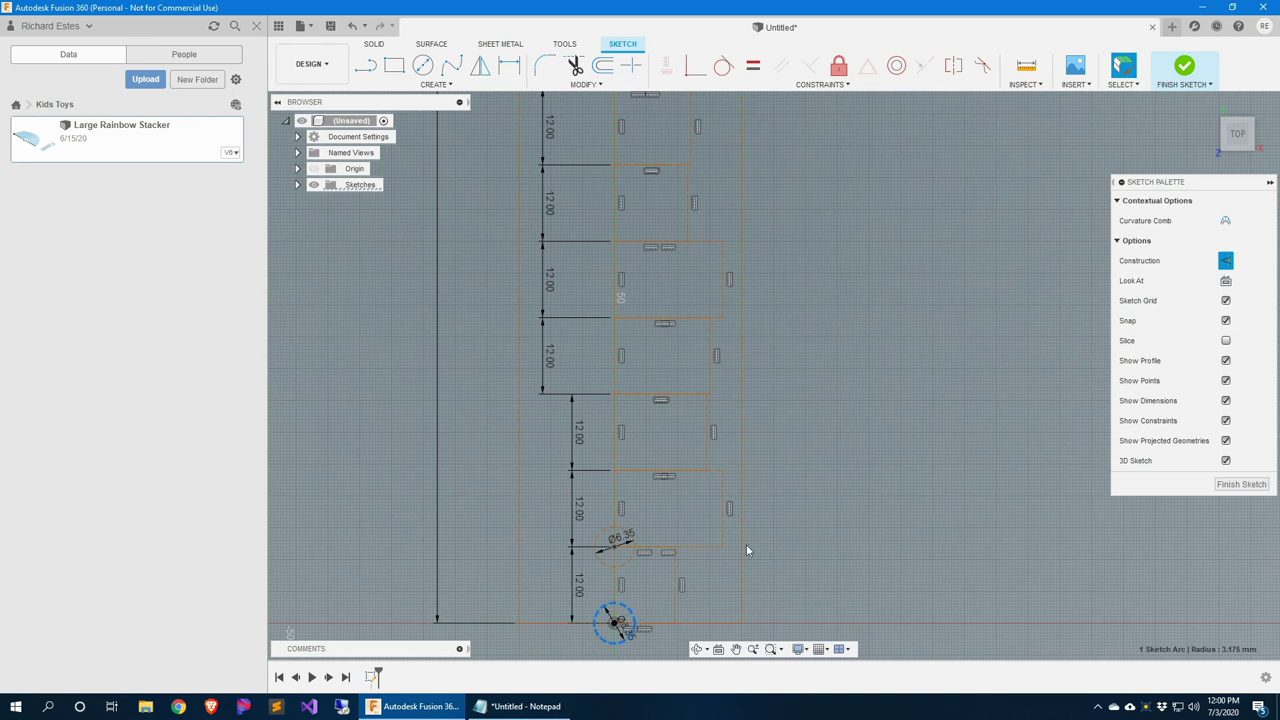
pyautogui.click(1226, 260)
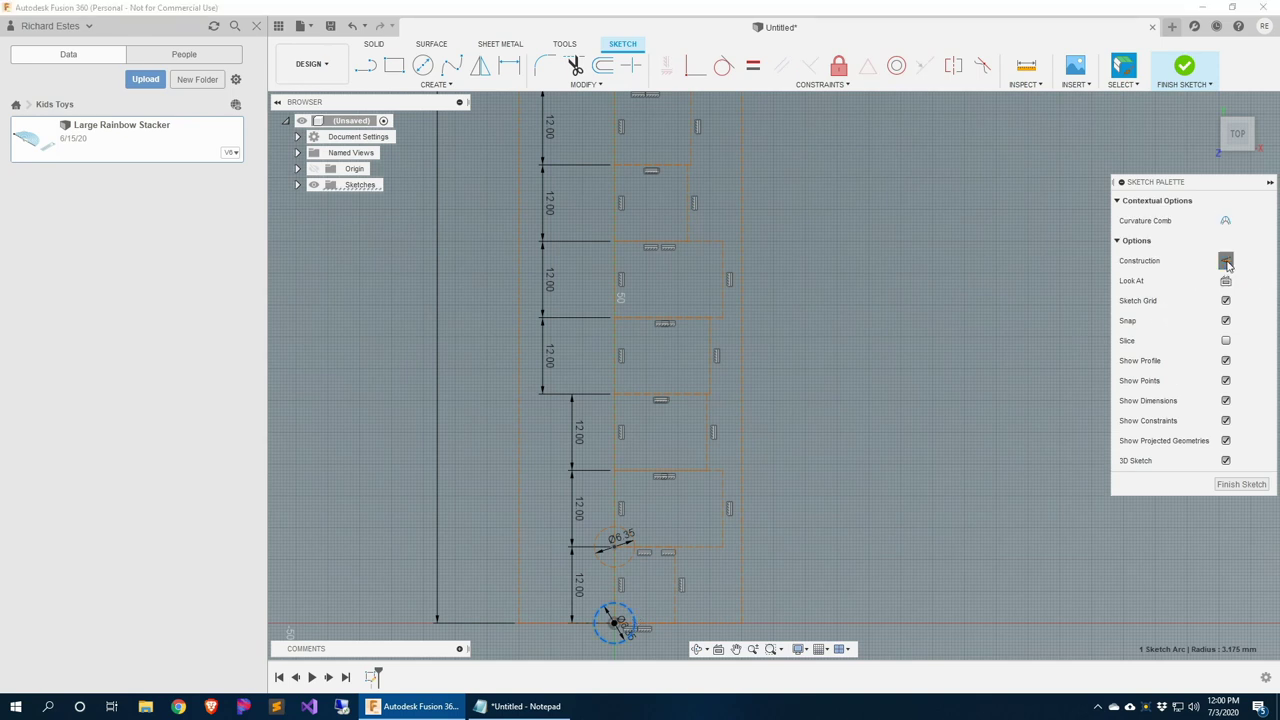
pyautogui.click(603, 538)
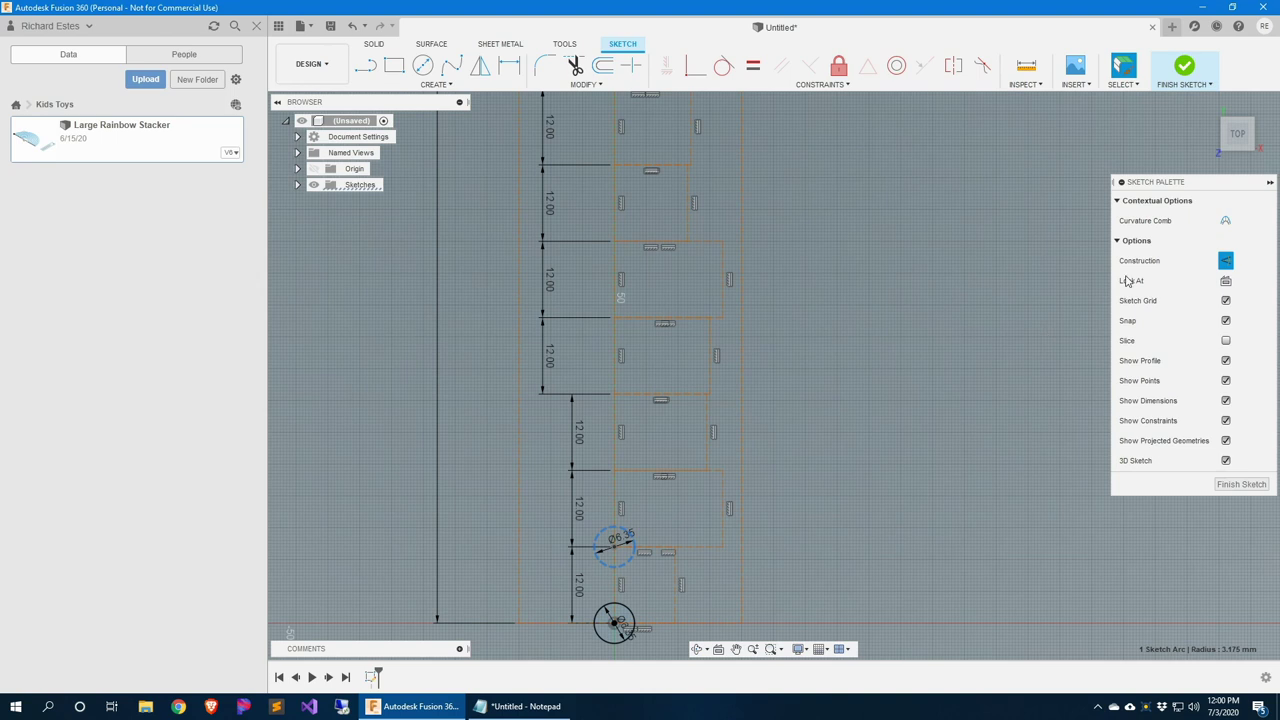
pyautogui.click(1231, 261)
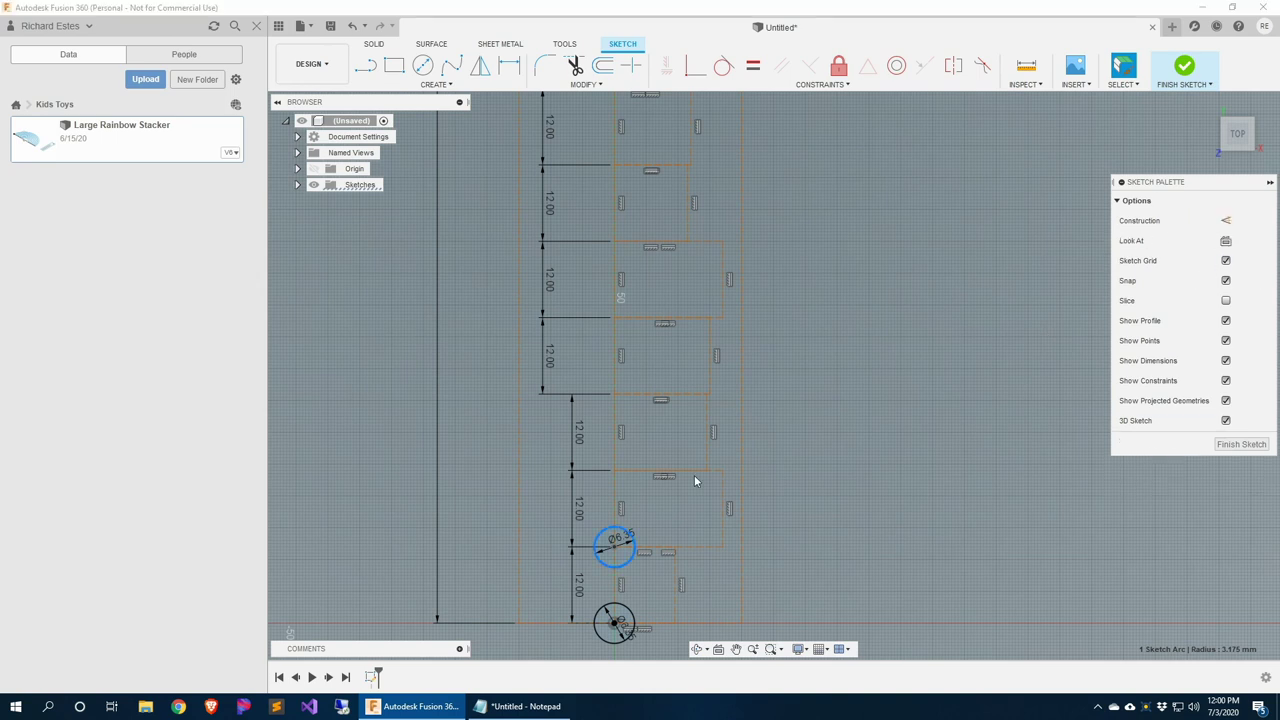
pyautogui.click(859, 483)
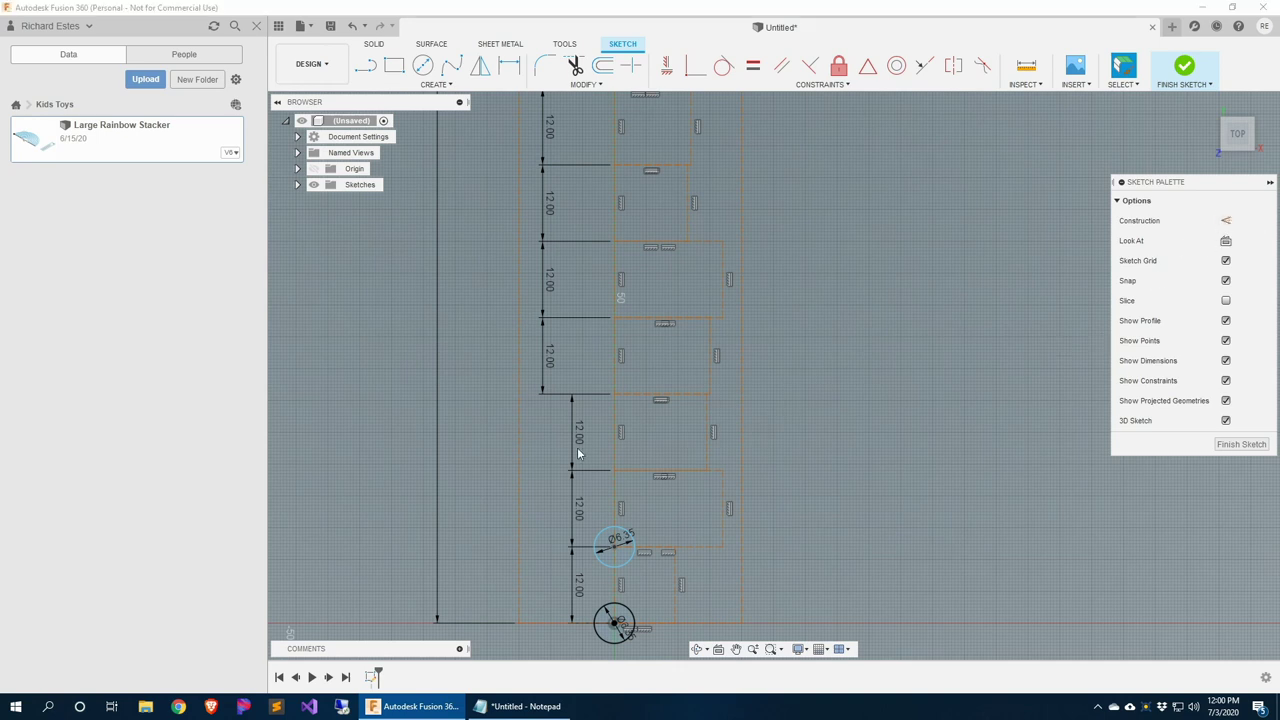
# Sketch a solid 6.35 mm diameter circle centred on the upper-left corner of the second 12 mm rectangle above the origin
pyautogui.press('c')
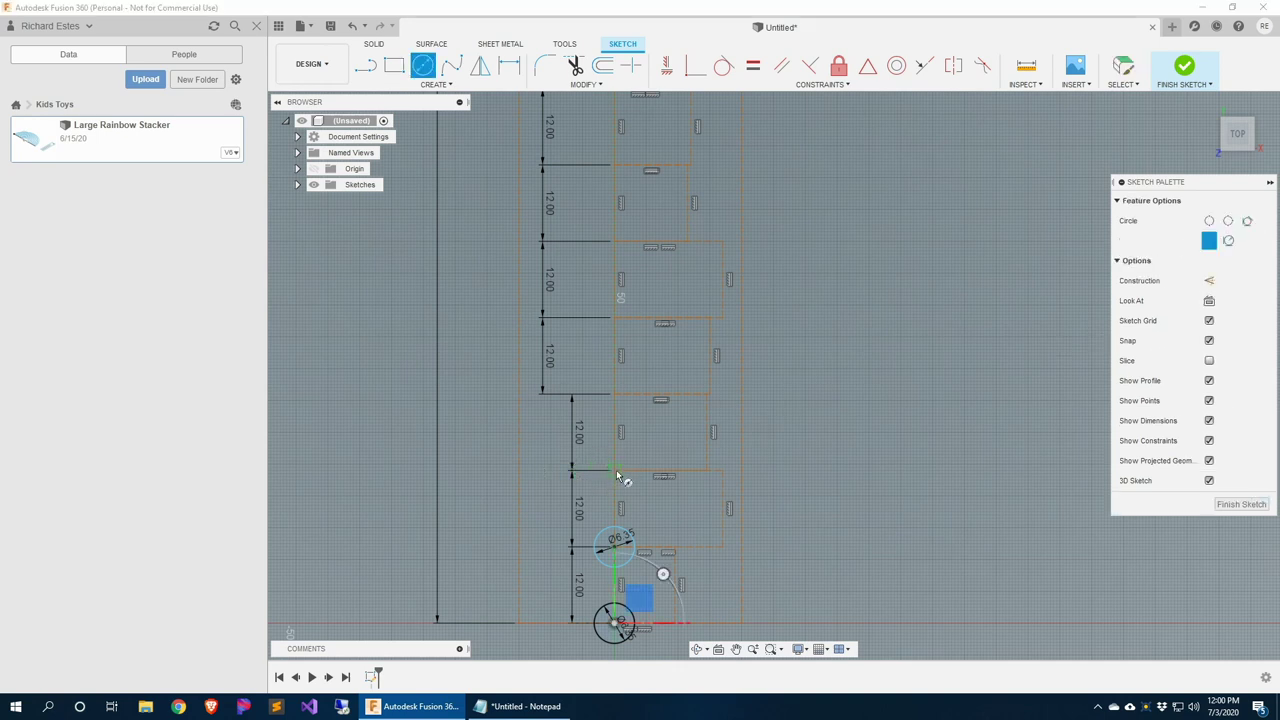
pyautogui.click(614, 470)
pyautogui.write('6.35')
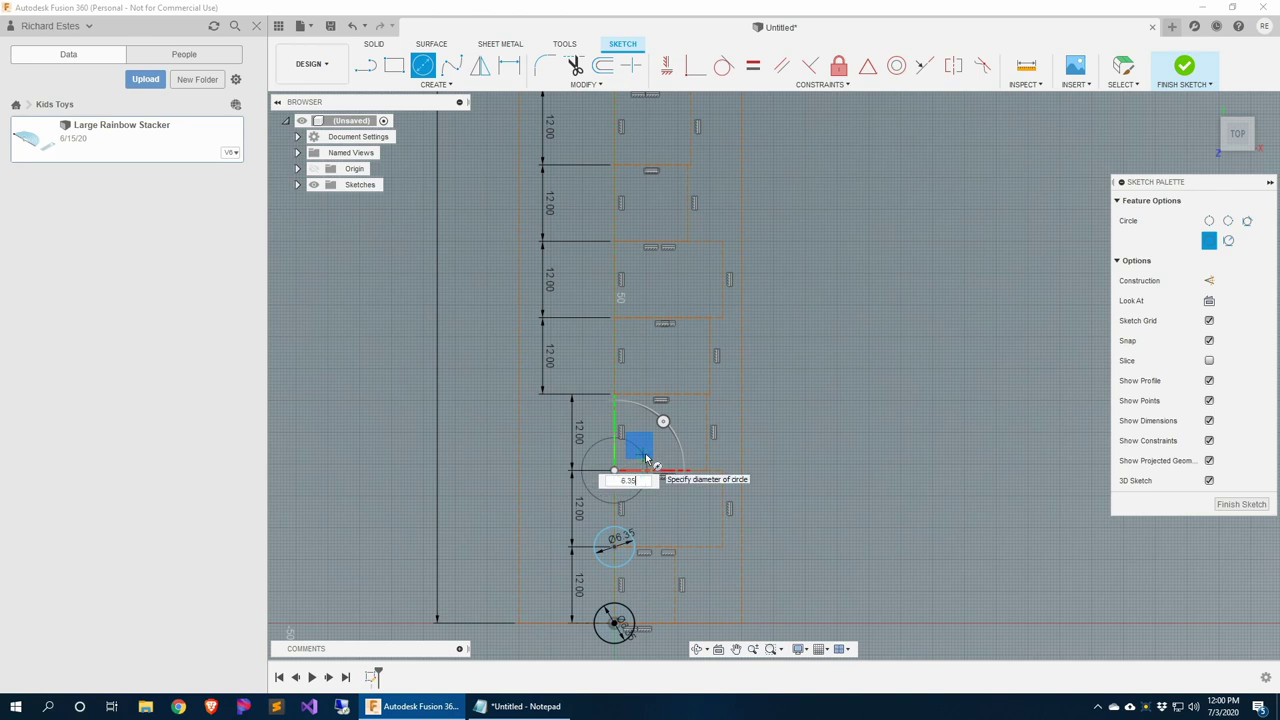
pyautogui.press('Return')
pyautogui.press('Escape')
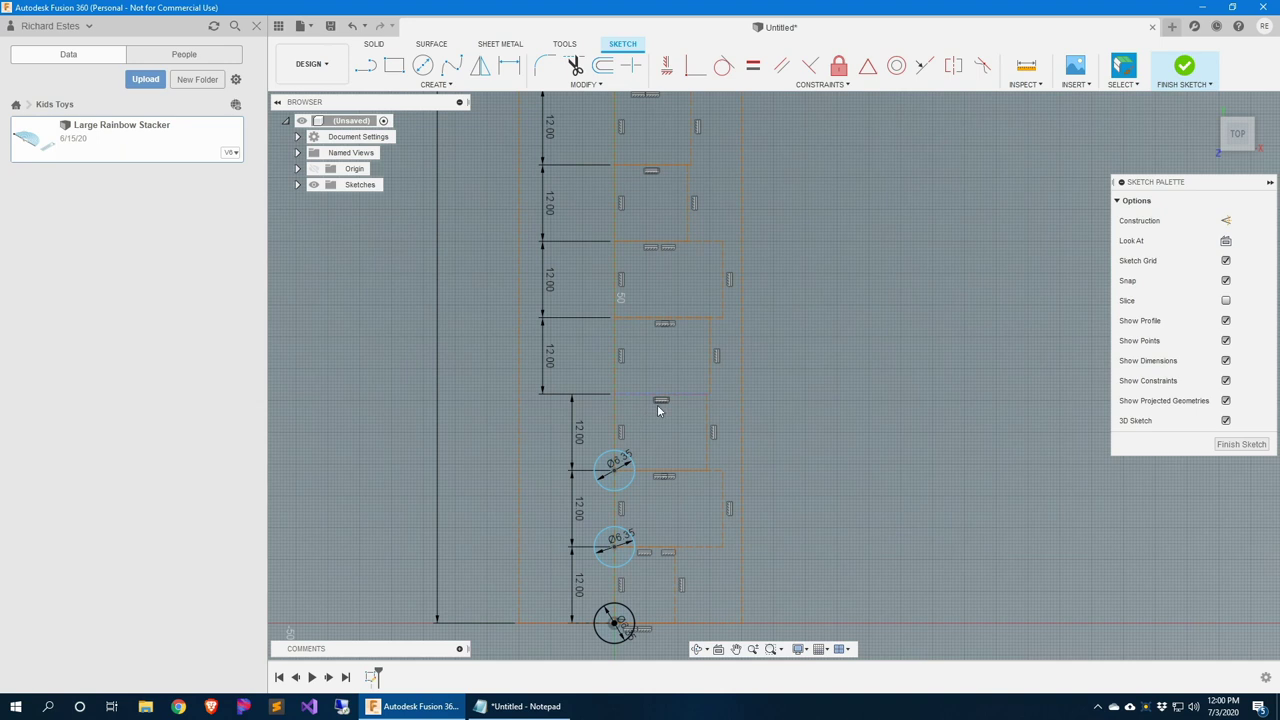
# Sketch a solid 6.35 mm circle centred on the upper-left corner of the third 12 mm rectangle above the origin
pyautogui.scroll(1, 656, 408)
pyautogui.scroll(-1, 616, 335)
pyautogui.moveTo(591, 382); pyautogui.dragTo(606, 556, button='middle')
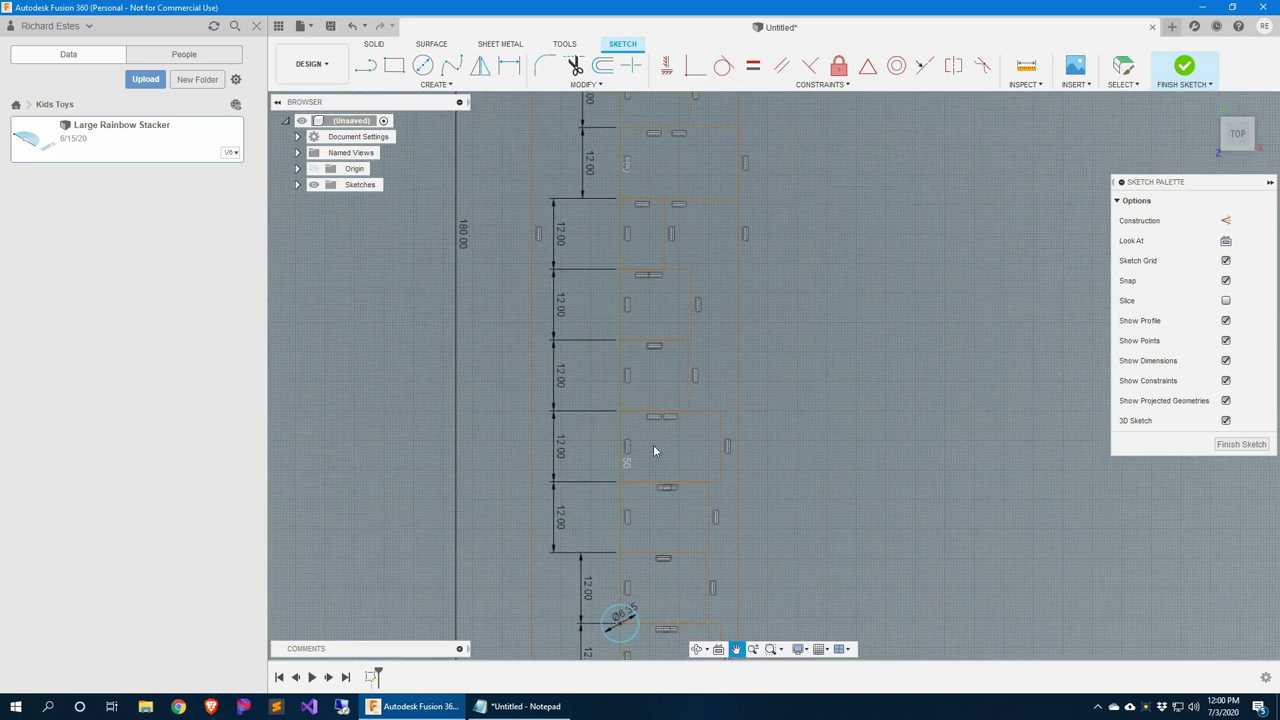
pyautogui.press('c')
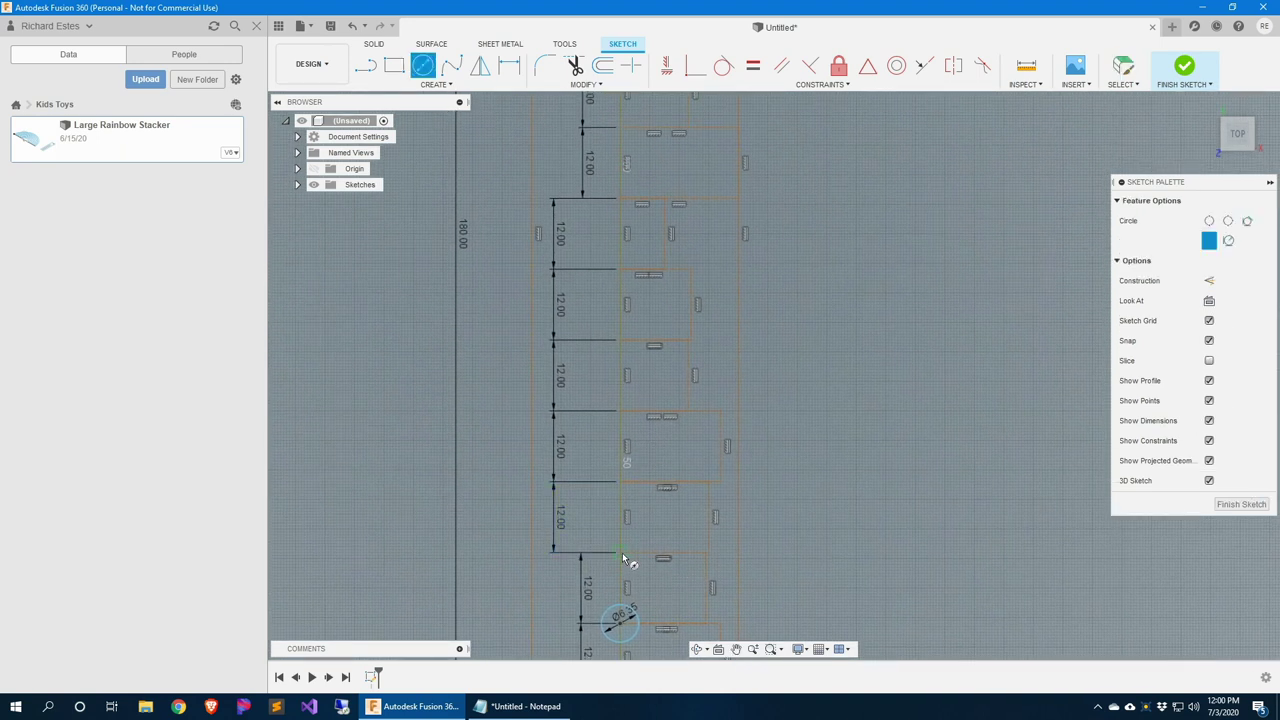
pyautogui.click(620, 552)
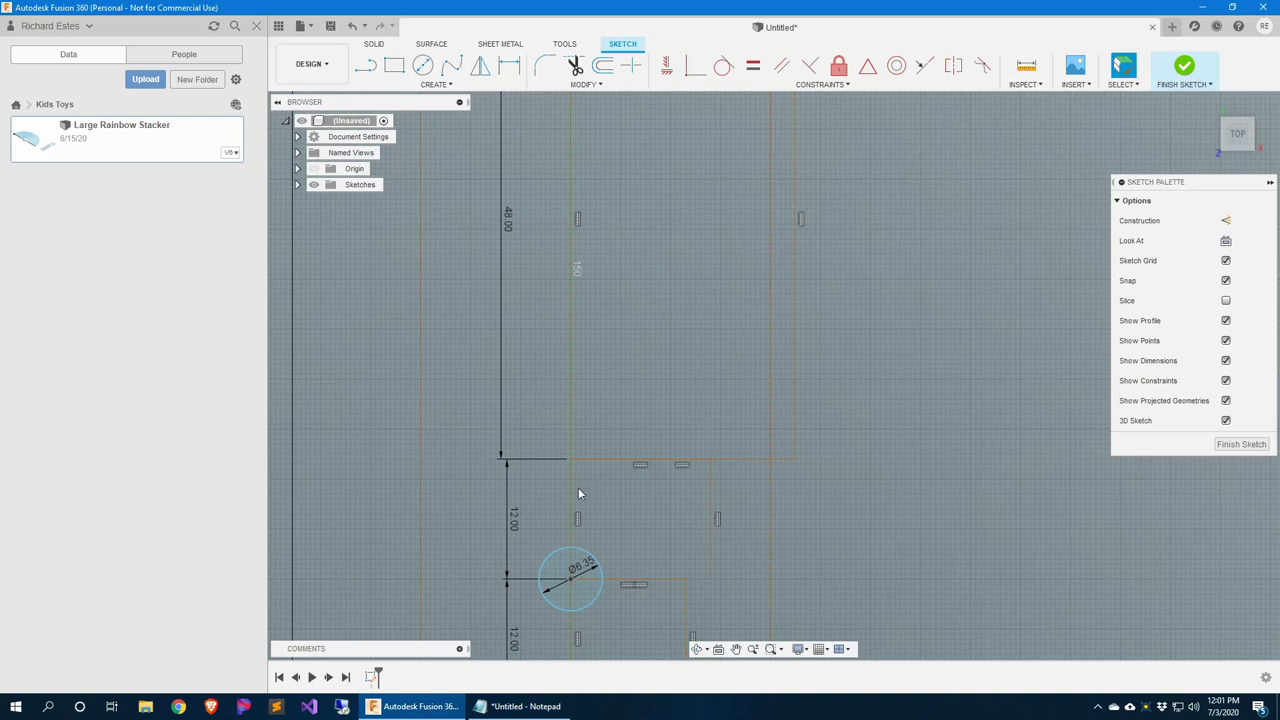
# Sketch a solid 6.35 mm diameter circle centred on the 48 mm construction rectangle's lower-left corner on the vertical axis
pyautogui.press('c')
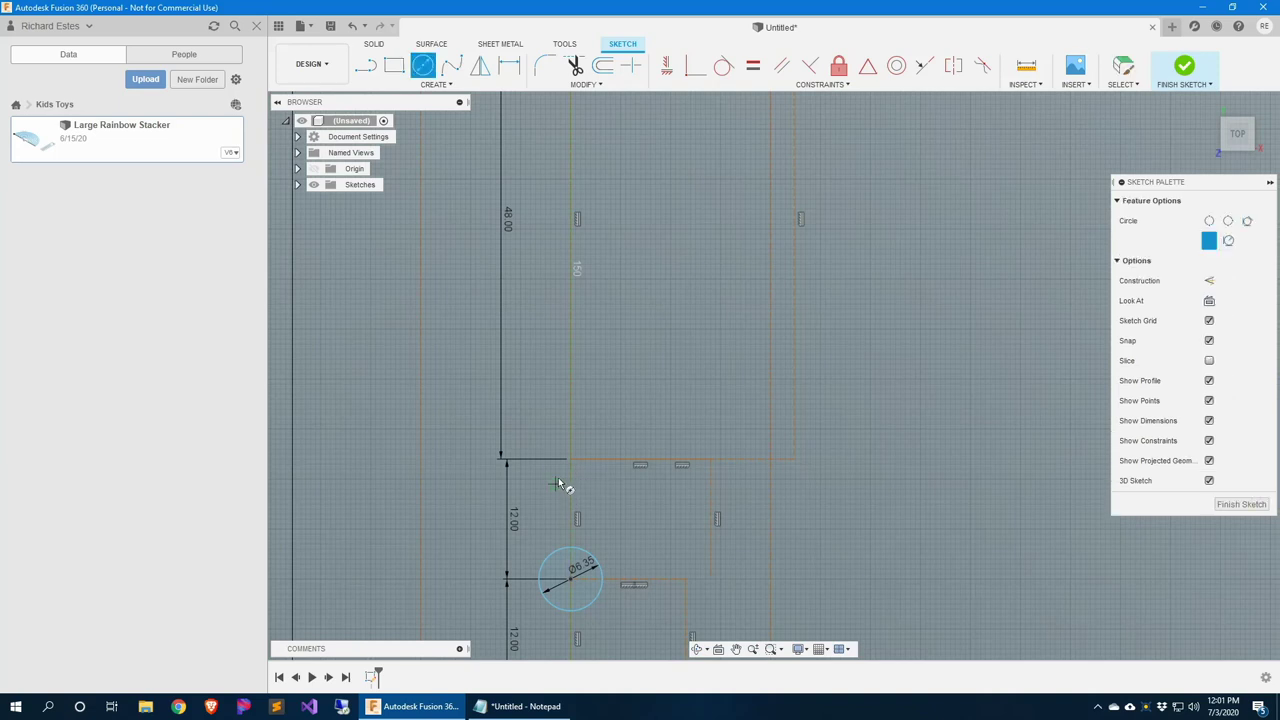
pyautogui.click(571, 460)
pyautogui.write('6.35')
pyautogui.press('Return')
pyautogui.press('Escape')
pyautogui.scroll(-5, 606, 432)
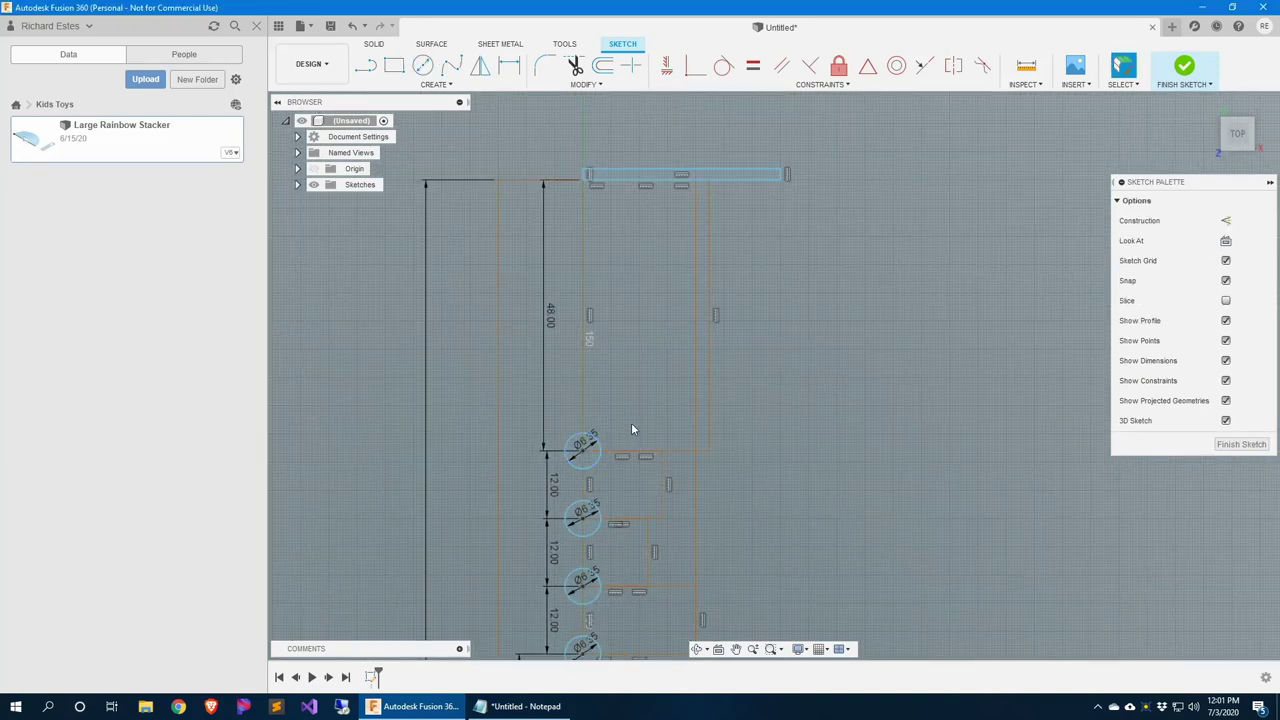
# Sketch a solid 48 by 48 mm square from the origin, extending down and to the left below the horizontal axis
pyautogui.moveTo(686, 467)
pyautogui.mouseDown(button='middle')
pyautogui.moveTo(680, 340)
pyautogui.moveTo(645, 150)
pyautogui.moveTo(636, 378)
pyautogui.moveTo(633, 359)
pyautogui.mouseUp(button='middle')
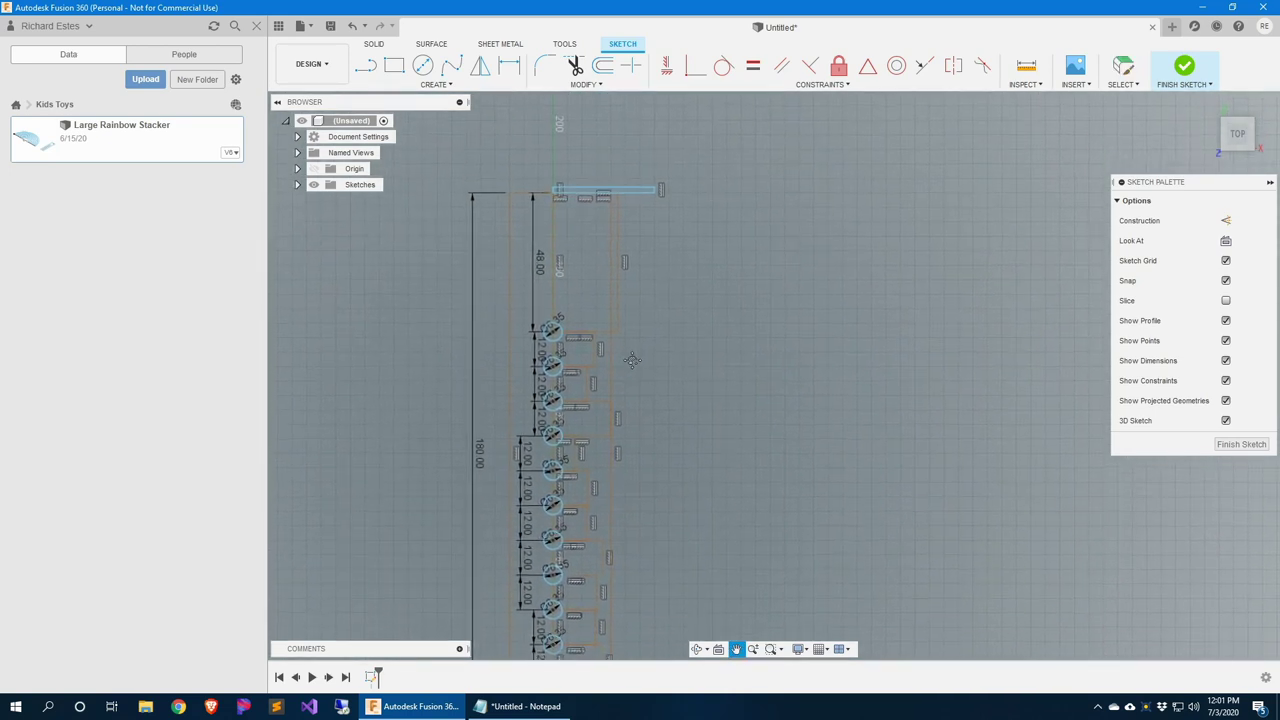
pyautogui.scroll(-1, 614, 399)
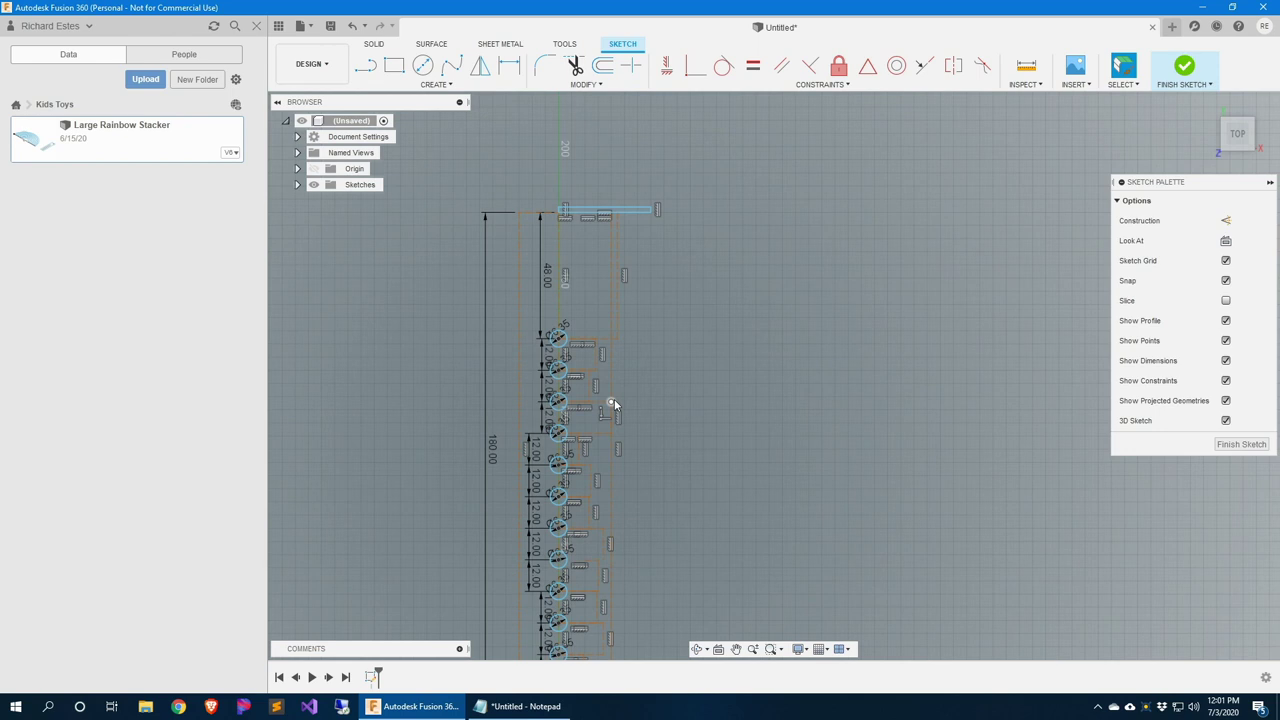
pyautogui.moveTo(645, 533)
pyautogui.mouseDown(button='middle')
pyautogui.moveTo(697, 332)
pyautogui.moveTo(661, 443)
pyautogui.mouseUp(button='middle')
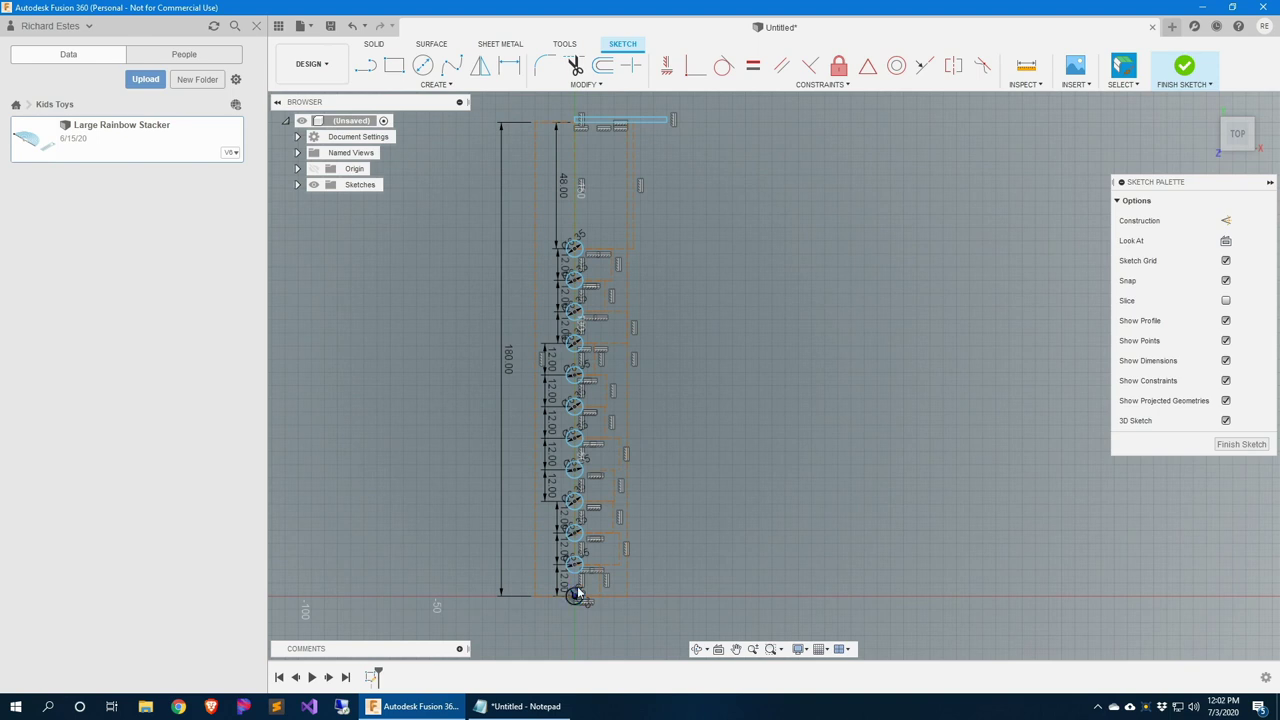
pyautogui.scroll(-2, 632, 546)
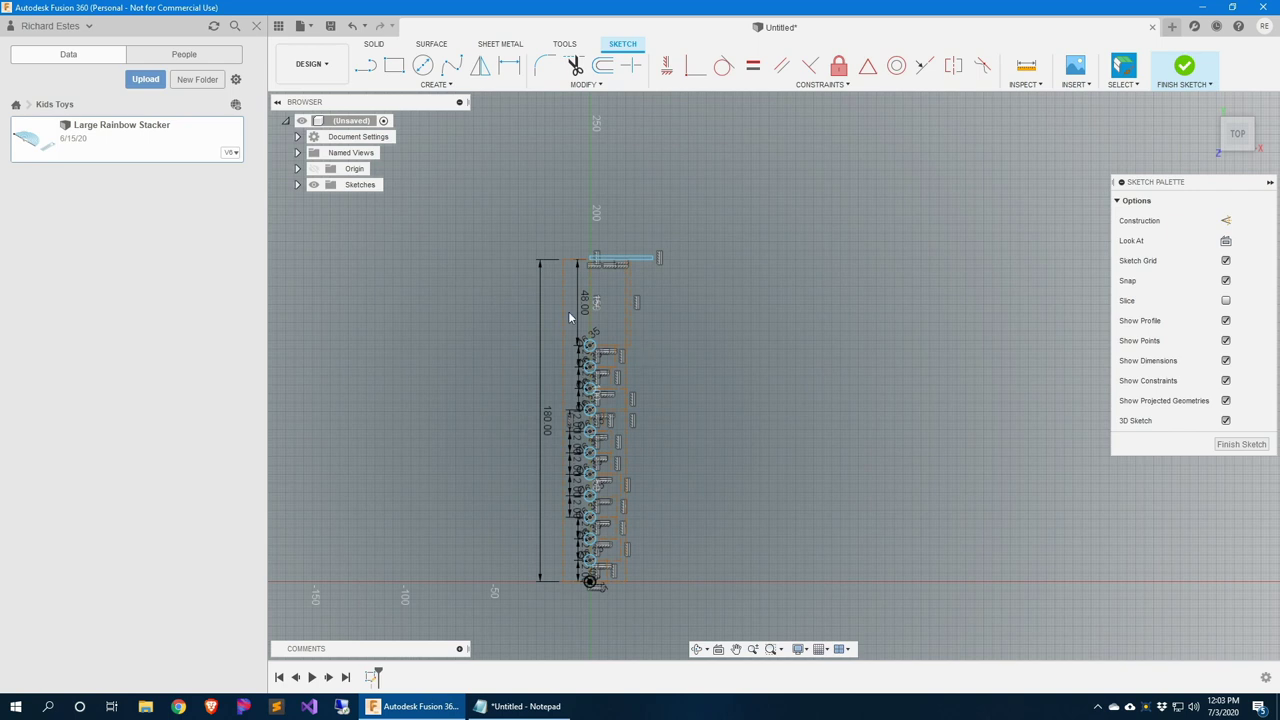
pyautogui.moveTo(604, 558)
pyautogui.mouseDown(button='middle')
pyautogui.moveTo(652, 528)
pyautogui.moveTo(632, 487)
pyautogui.moveTo(642, 478)
pyautogui.mouseUp(button='middle')
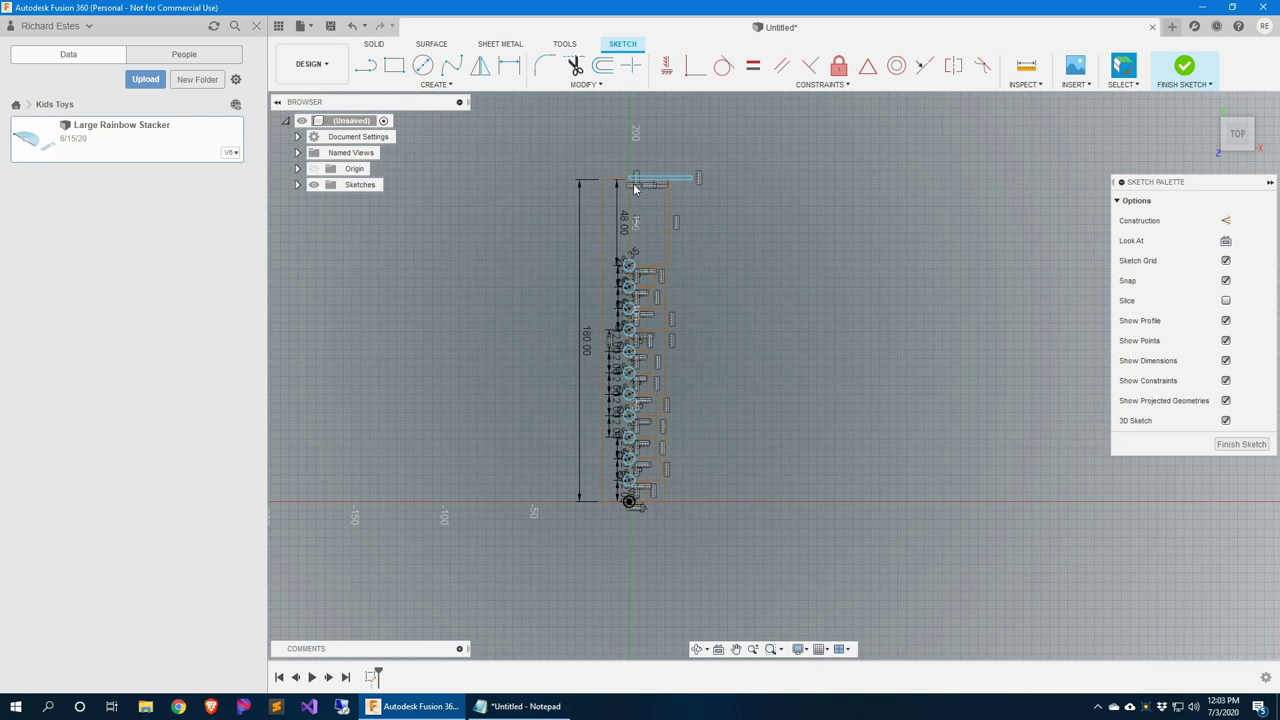
pyautogui.click(394, 65)
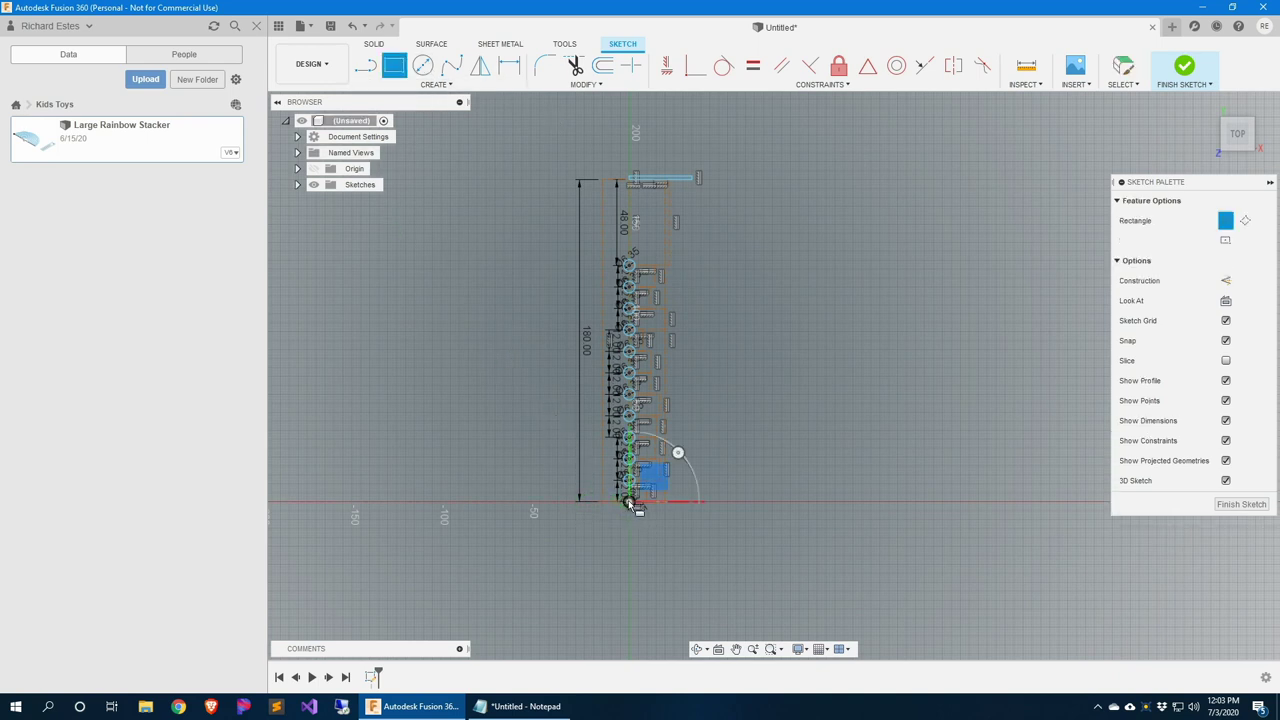
pyautogui.click(628, 500)
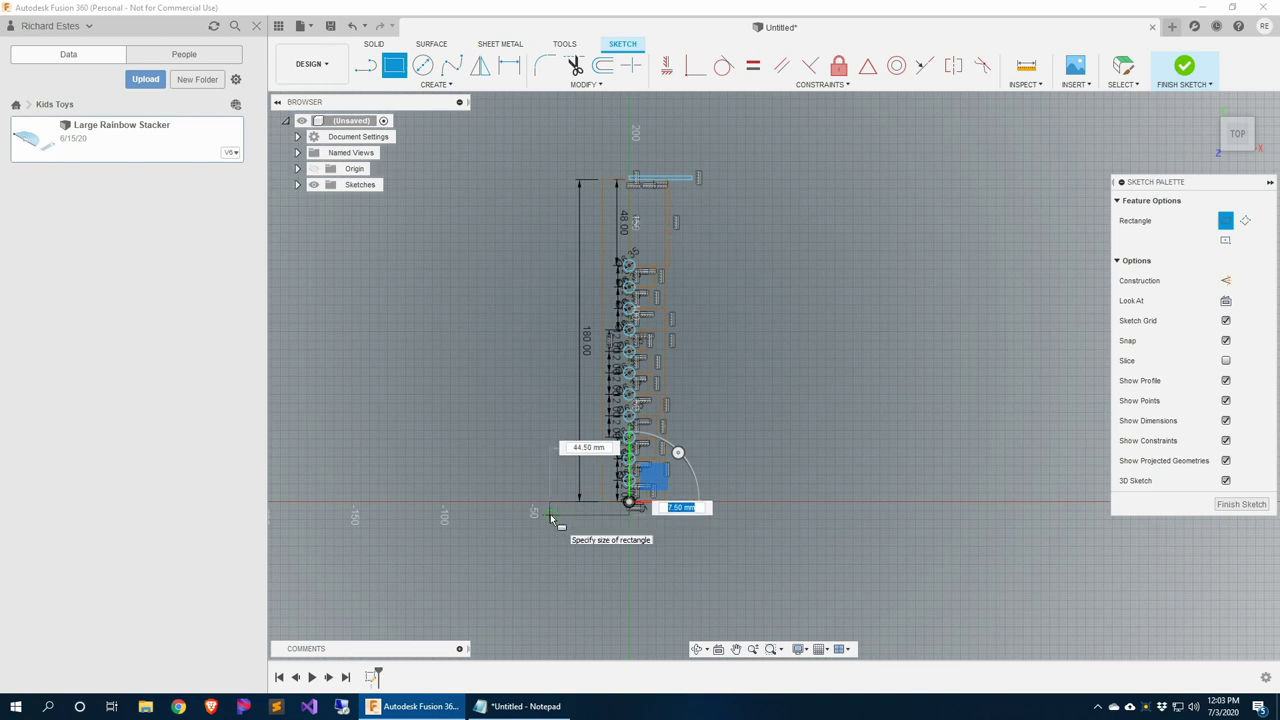
pyautogui.write('48')
pyautogui.press('Tab')
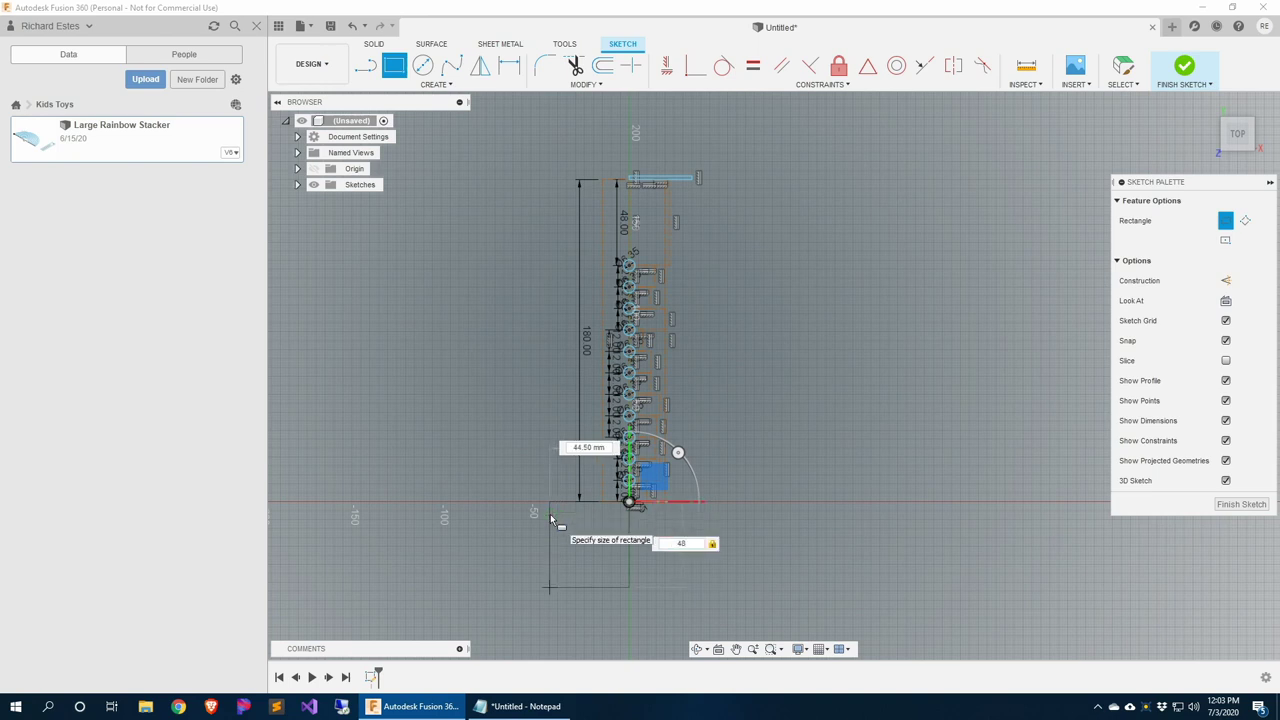
pyautogui.write('48')
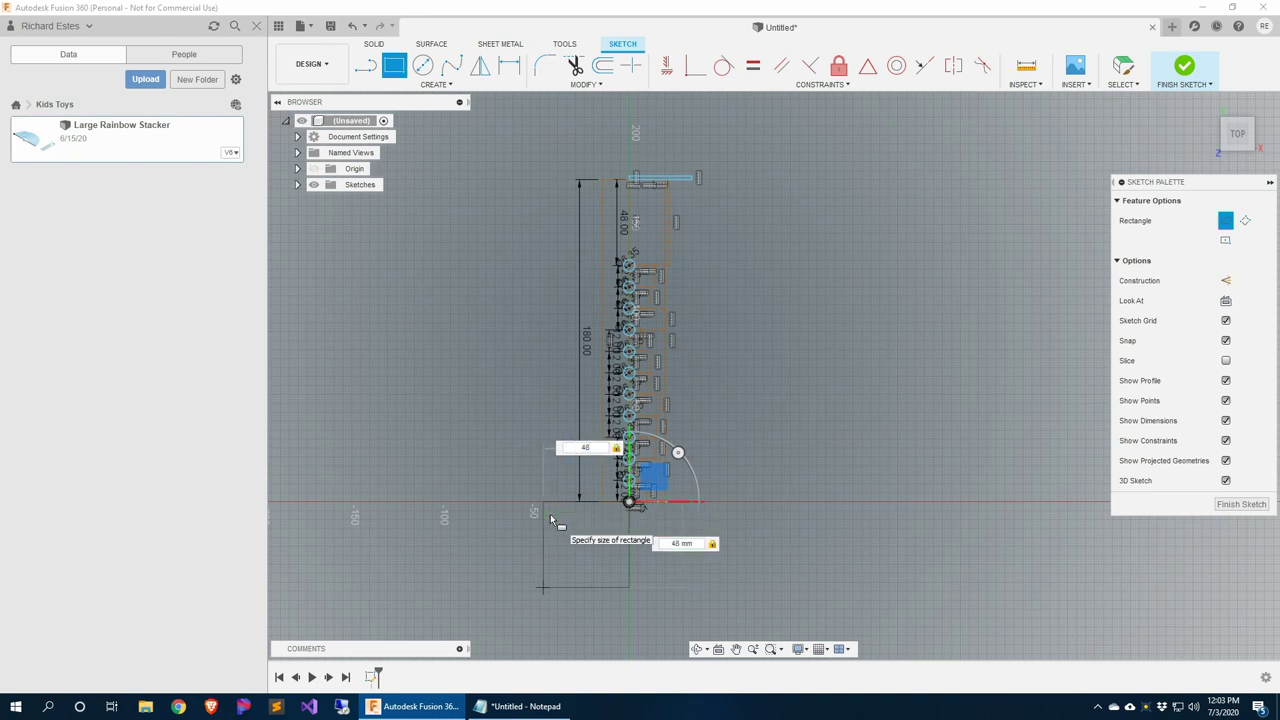
pyautogui.press('Return')
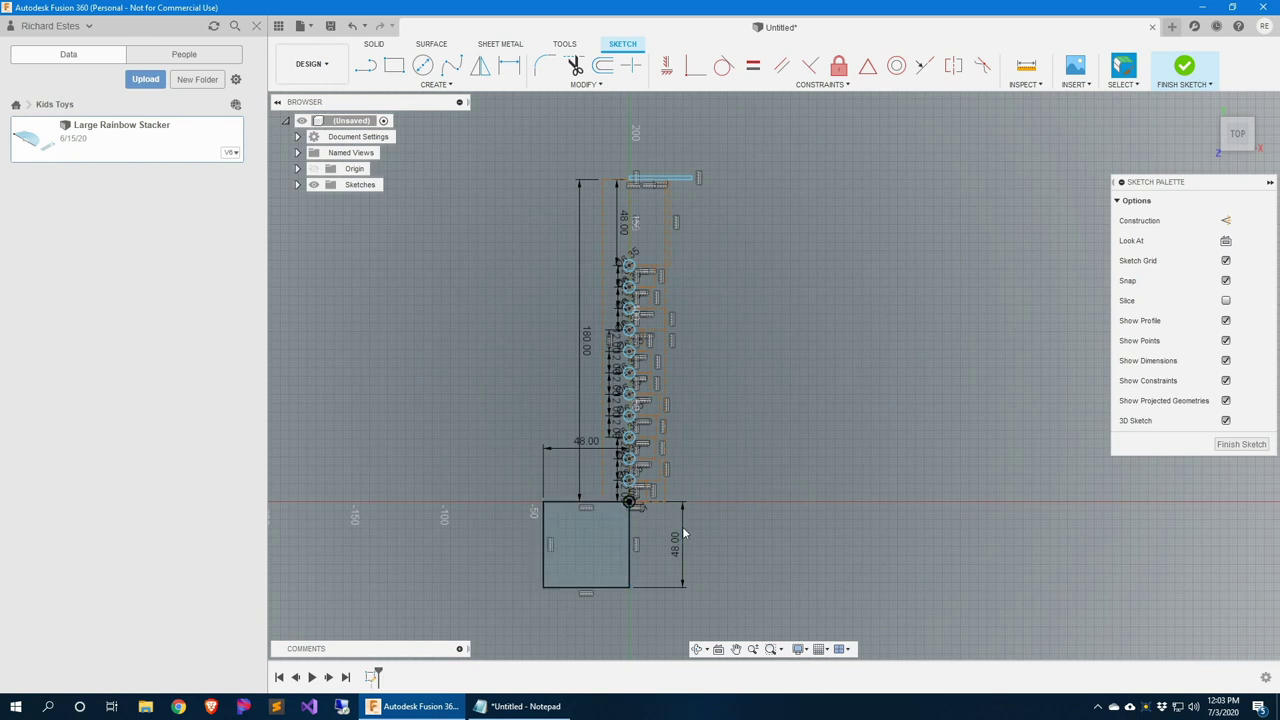
# Sketch a second 48 by 48 mm square from the origin, extending down and to the right beside the first square
pyautogui.press('r')
pyautogui.click(629, 503)
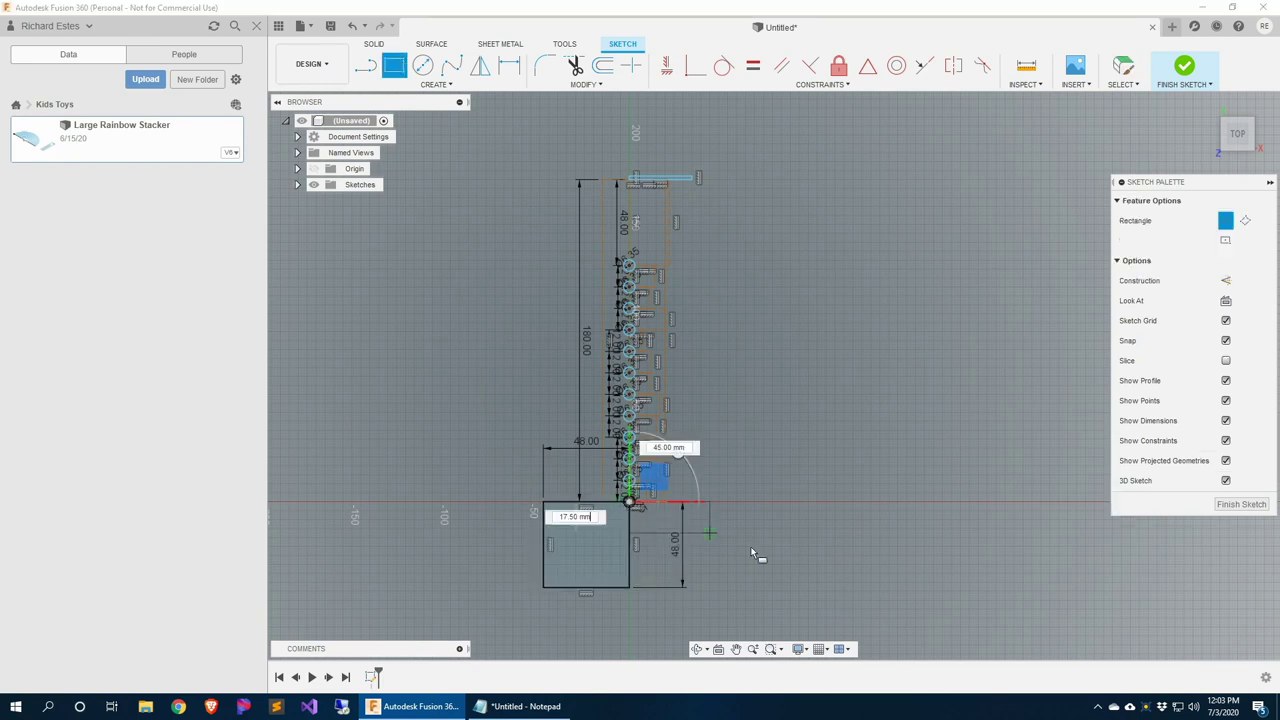
pyautogui.write('48')
pyautogui.press('Tab')
pyautogui.write('48')
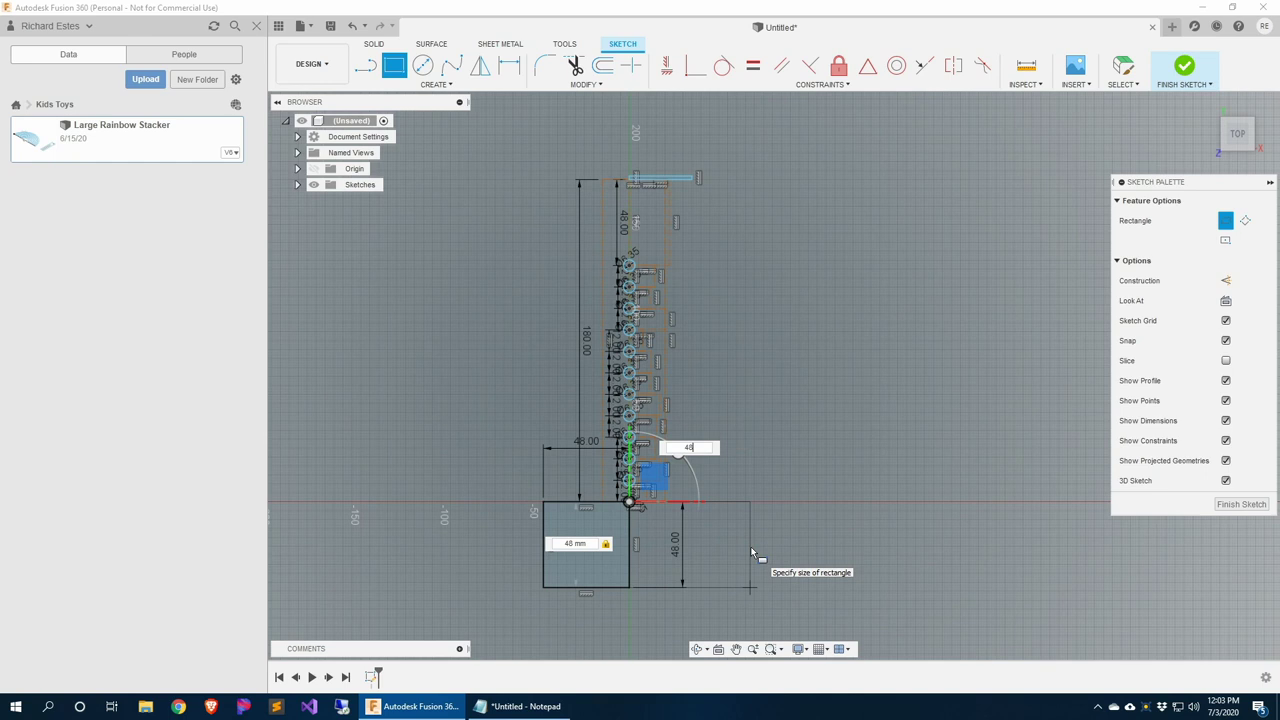
pyautogui.press('Return')
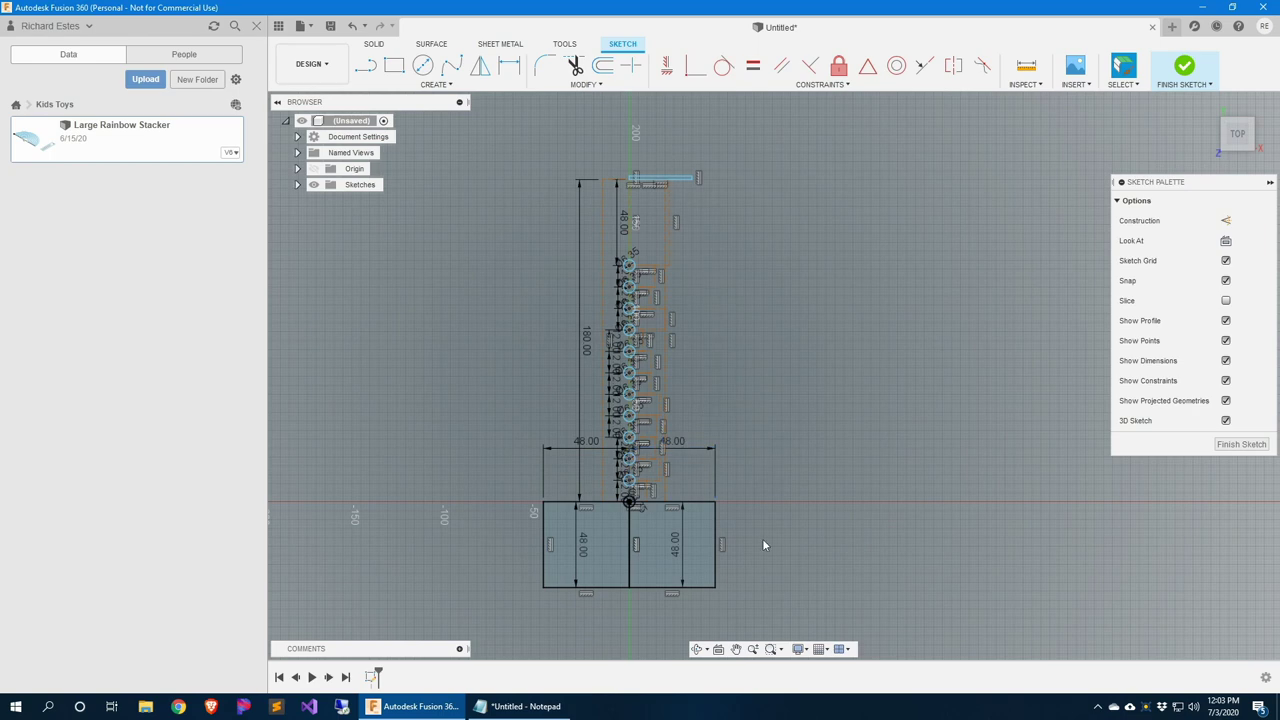
# Sketch a 96 by 182 mm rectangle from the left square's upper-left corner up to the level of the thin rectangle's top edge
pyautogui.scroll(5, 762, 571)
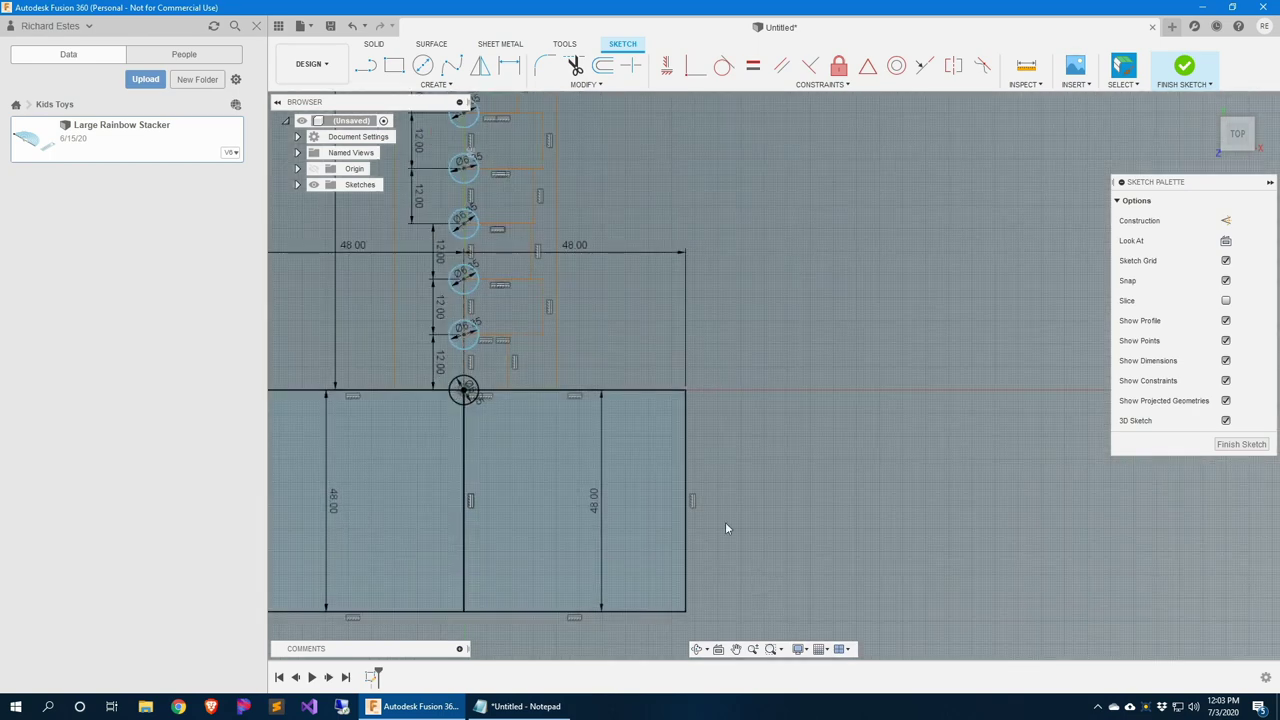
pyautogui.scroll(-3, 664, 447)
pyautogui.moveTo(666, 406)
pyautogui.mouseDown(button='middle')
pyautogui.moveTo(749, 449)
pyautogui.moveTo(777, 485)
pyautogui.mouseUp(button='middle')
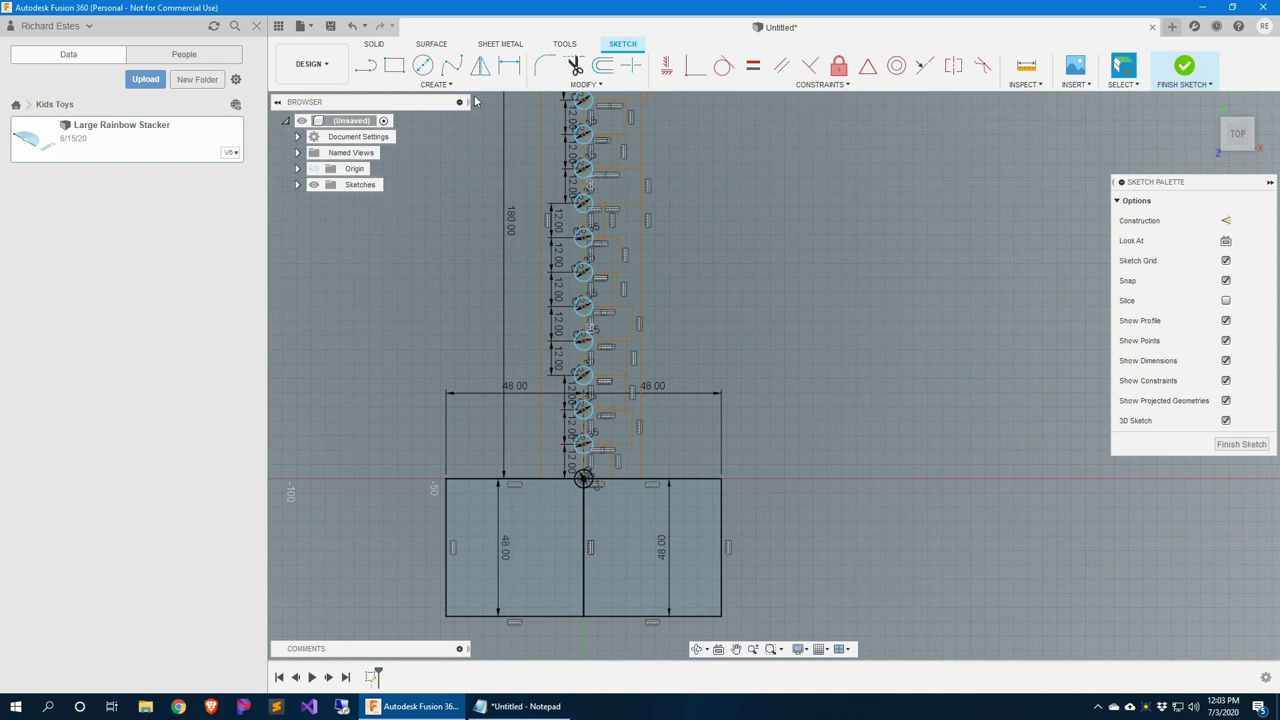
pyautogui.scroll(-2, 542, 367)
pyautogui.press('r')
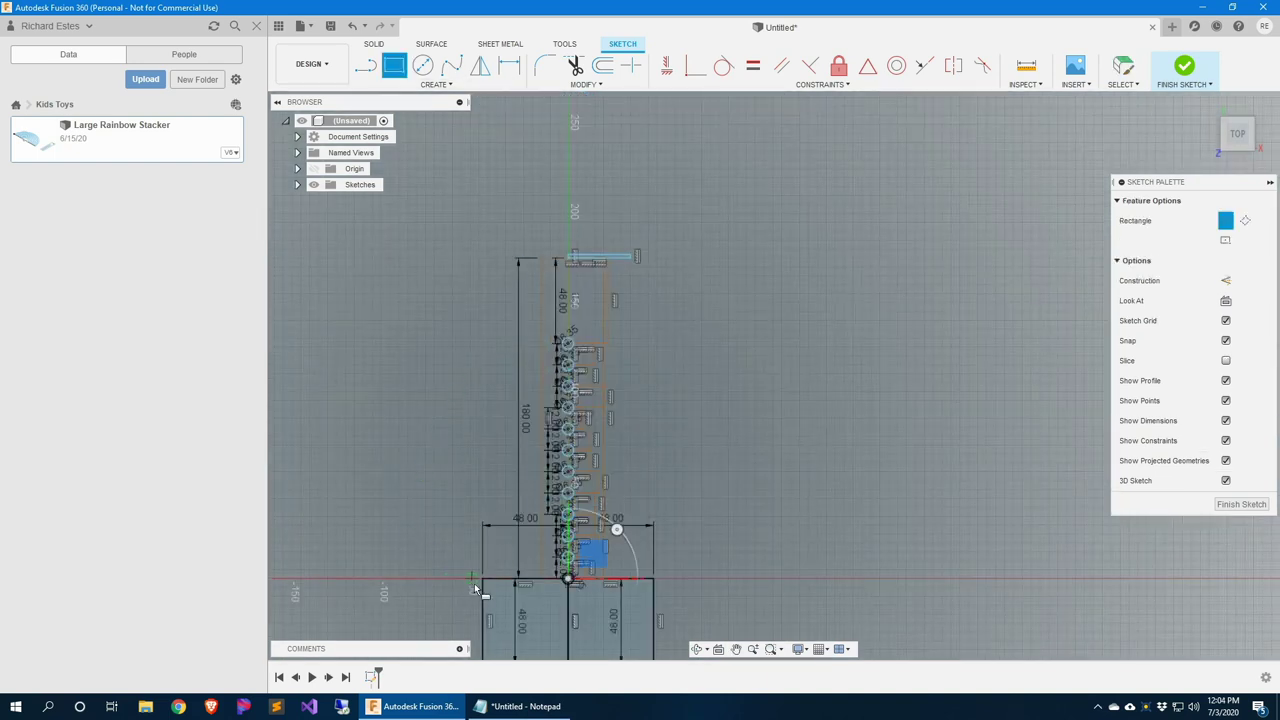
pyautogui.click(484, 580)
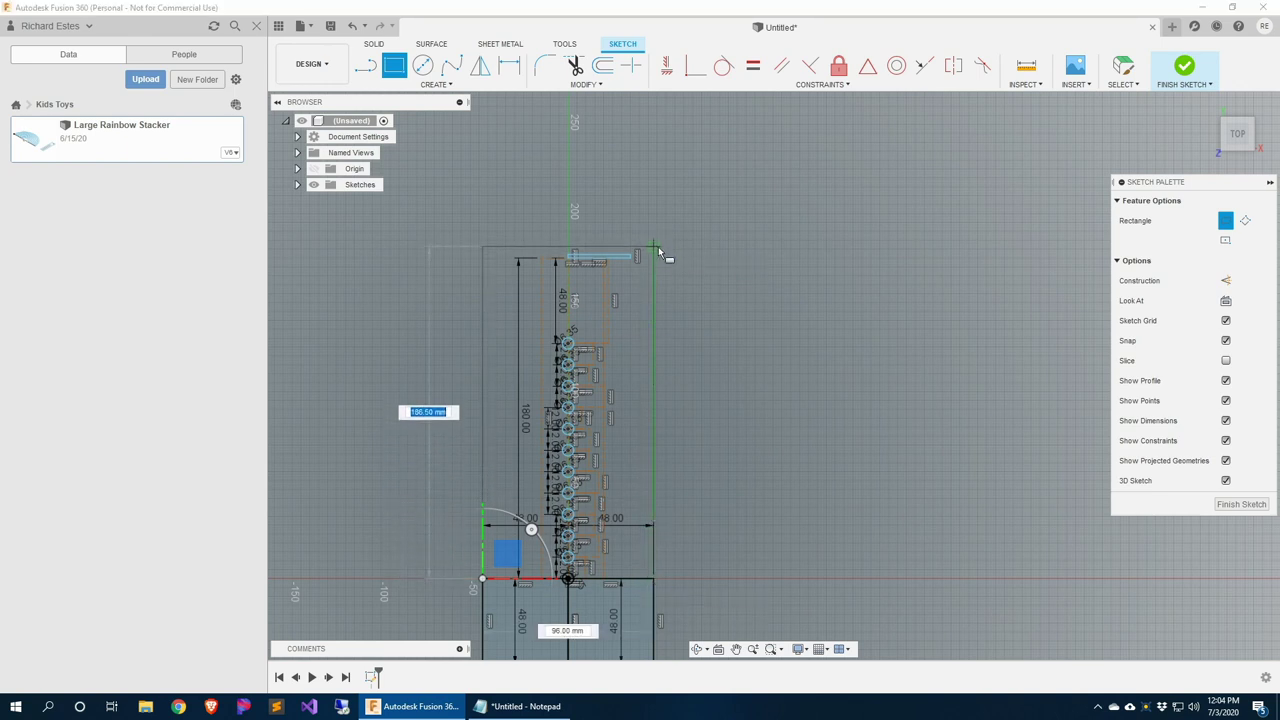
pyautogui.scroll(5, 659, 255)
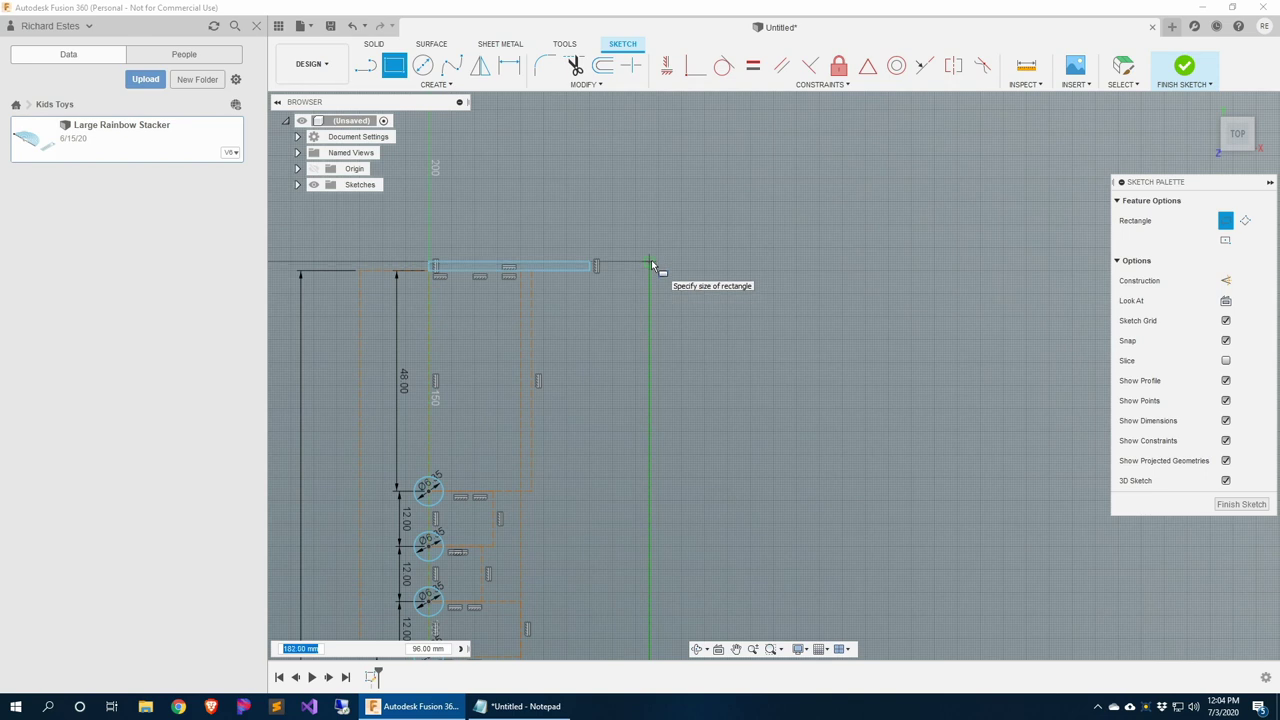
pyautogui.click(651, 261)
pyautogui.click(781, 389)
pyautogui.scroll(-5, 766, 449)
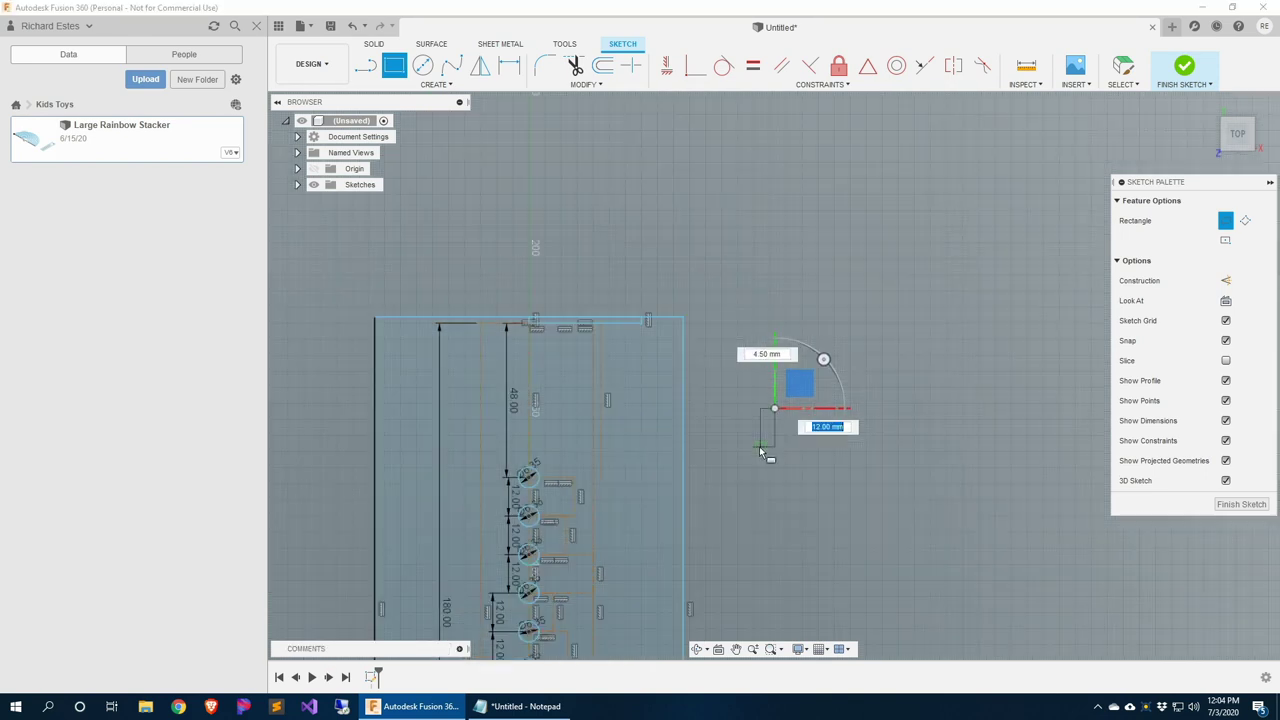
pyautogui.press('Escape')
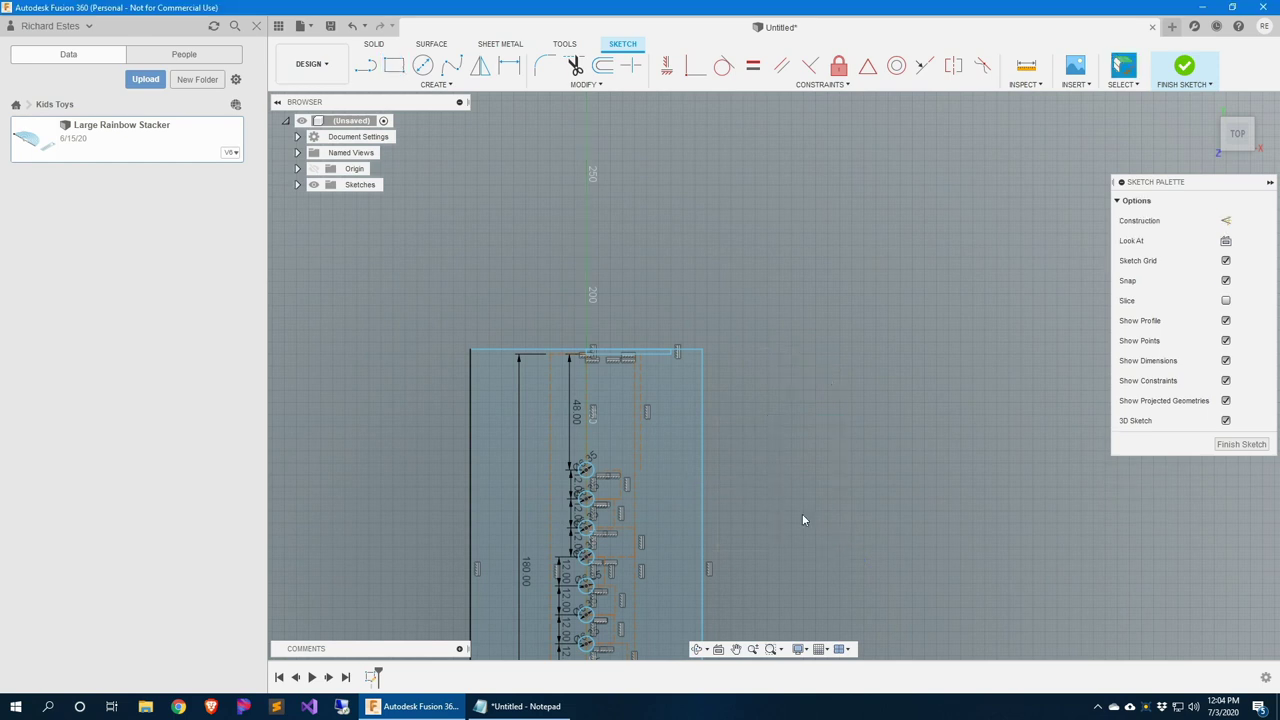
# Sketch a large freehand rectangle enclosing the whole layout with wide margins on all sides
pyautogui.scroll(-2, 810, 530)
pyautogui.moveTo(818, 553)
pyautogui.mouseDown(button='middle')
pyautogui.moveTo(752, 277)
pyautogui.moveTo(737, 334)
pyautogui.mouseUp(button='middle')
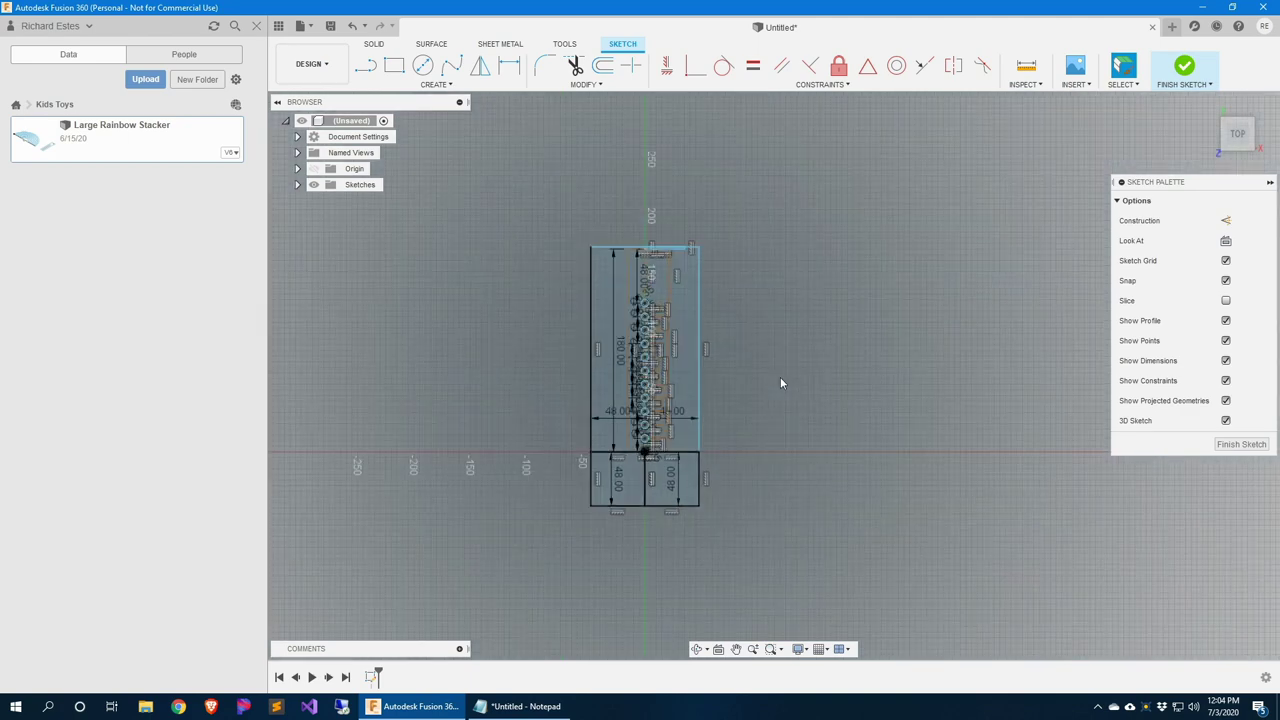
pyautogui.scroll(-3, 780, 377)
pyautogui.press('r')
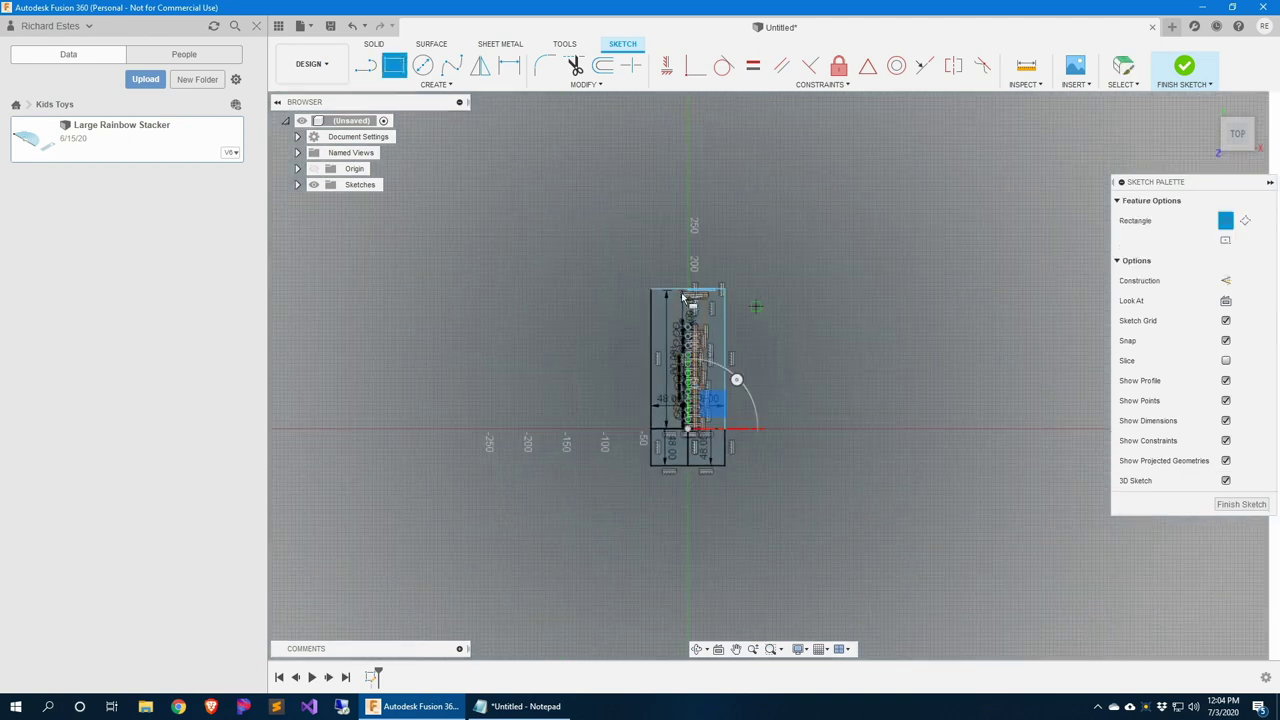
pyautogui.click(496, 212)
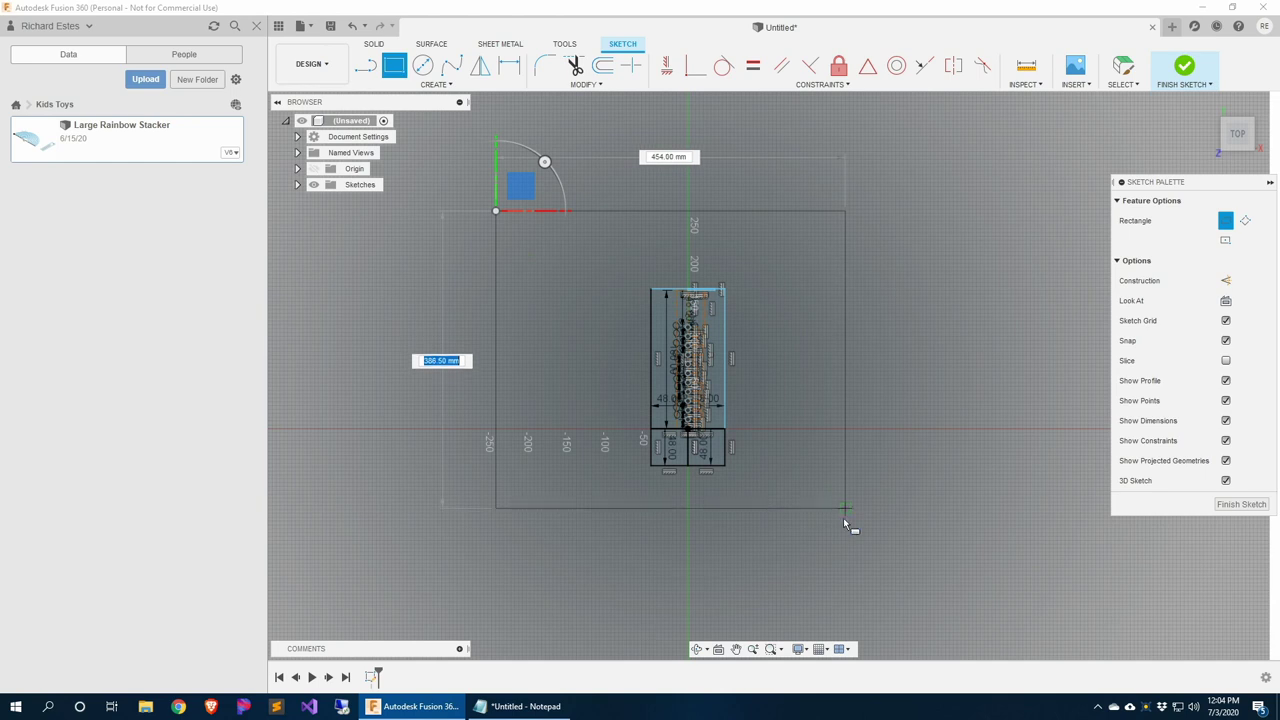
pyautogui.click(895, 533)
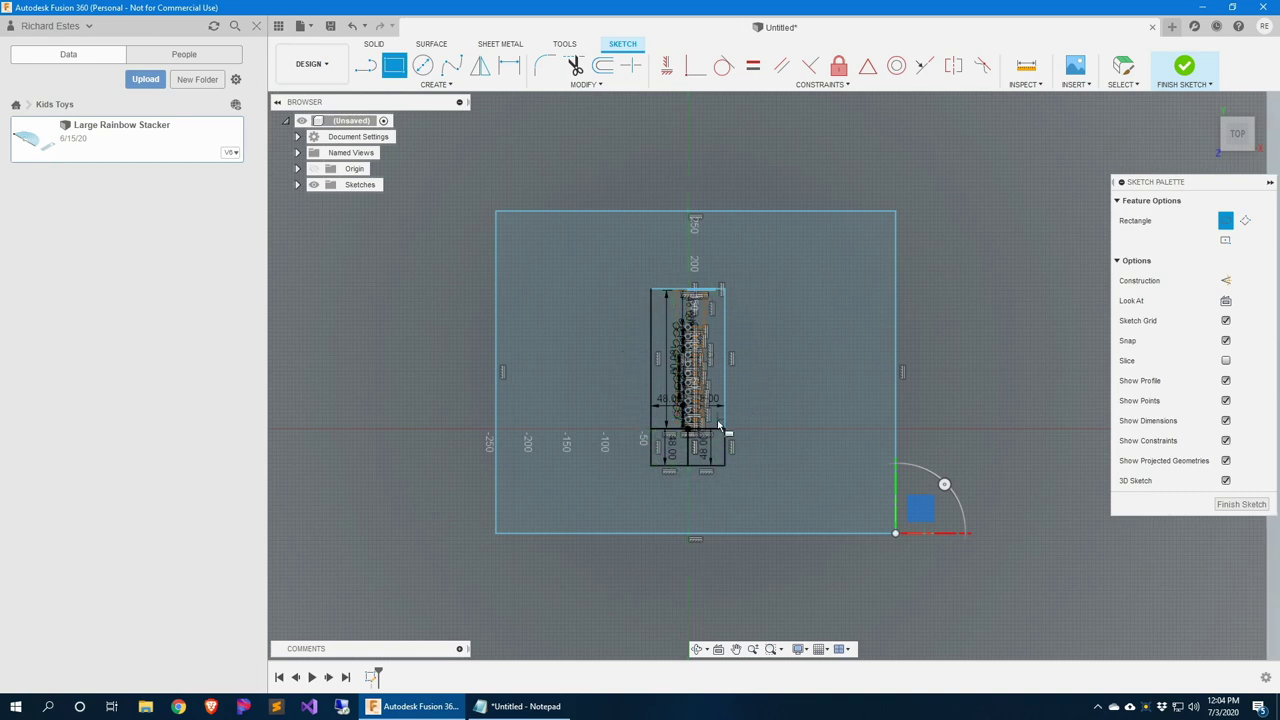
# Sketch a 10 mm tall rectangle across the full width of the 96 mm rectangle, starting down from its upper-right corner
pyautogui.scroll(3, 718, 425)
pyautogui.scroll(-1, 735, 433)
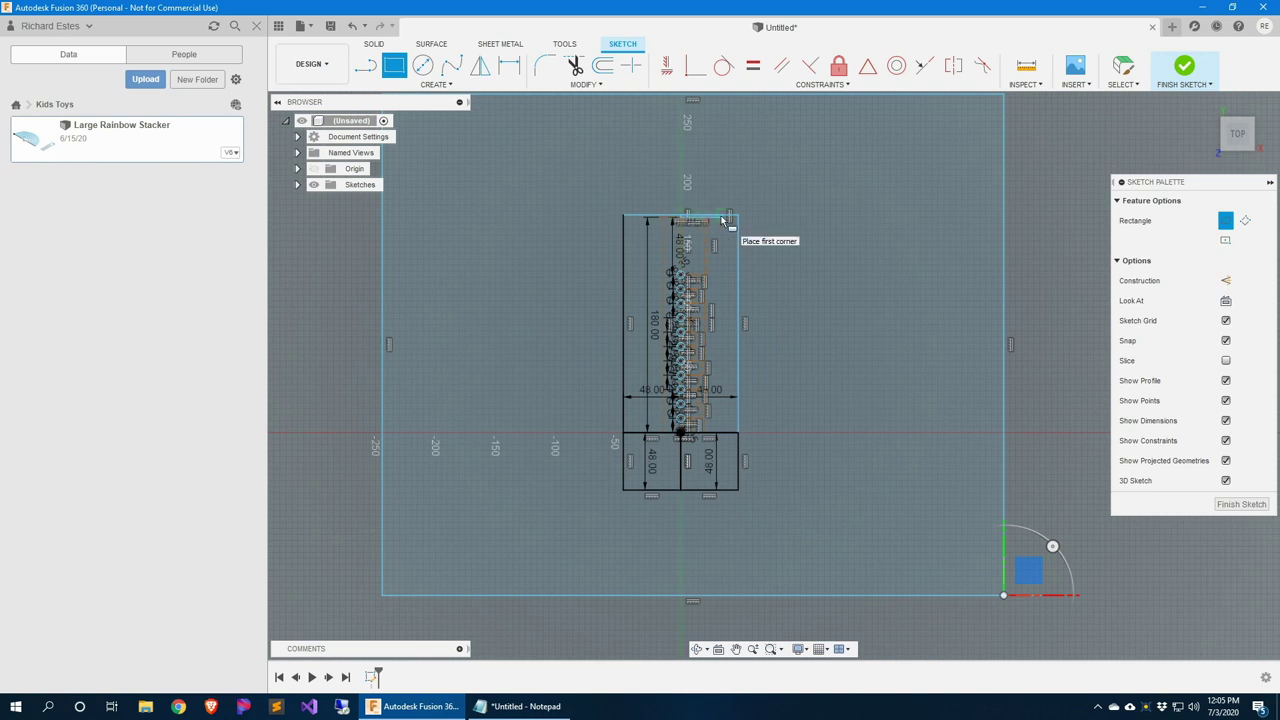
pyautogui.scroll(5, 722, 220)
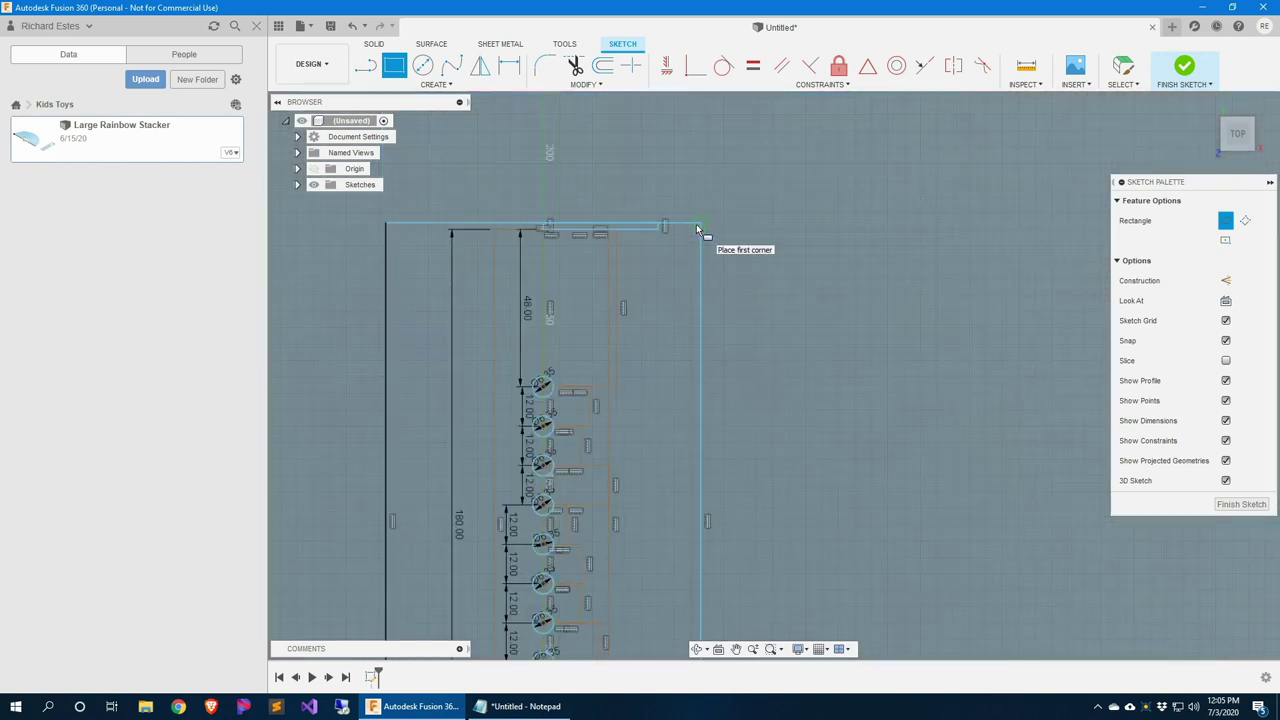
pyautogui.click(701, 224)
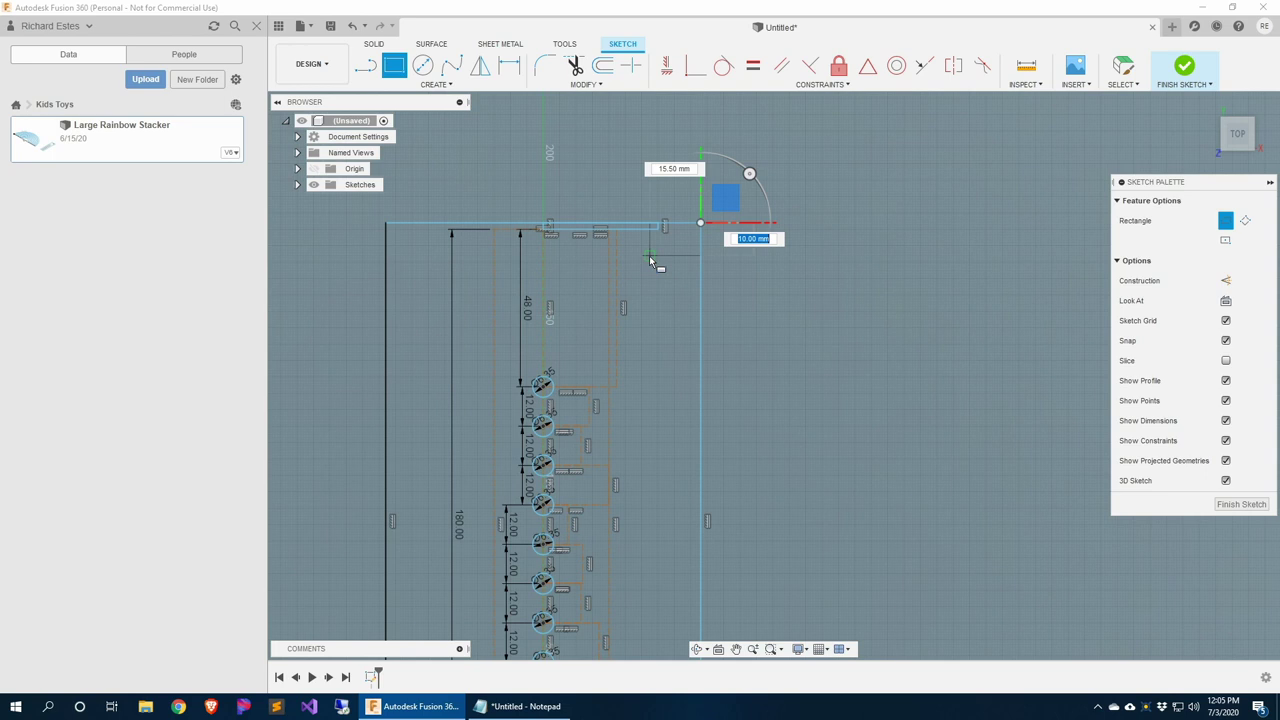
pyautogui.write('10')
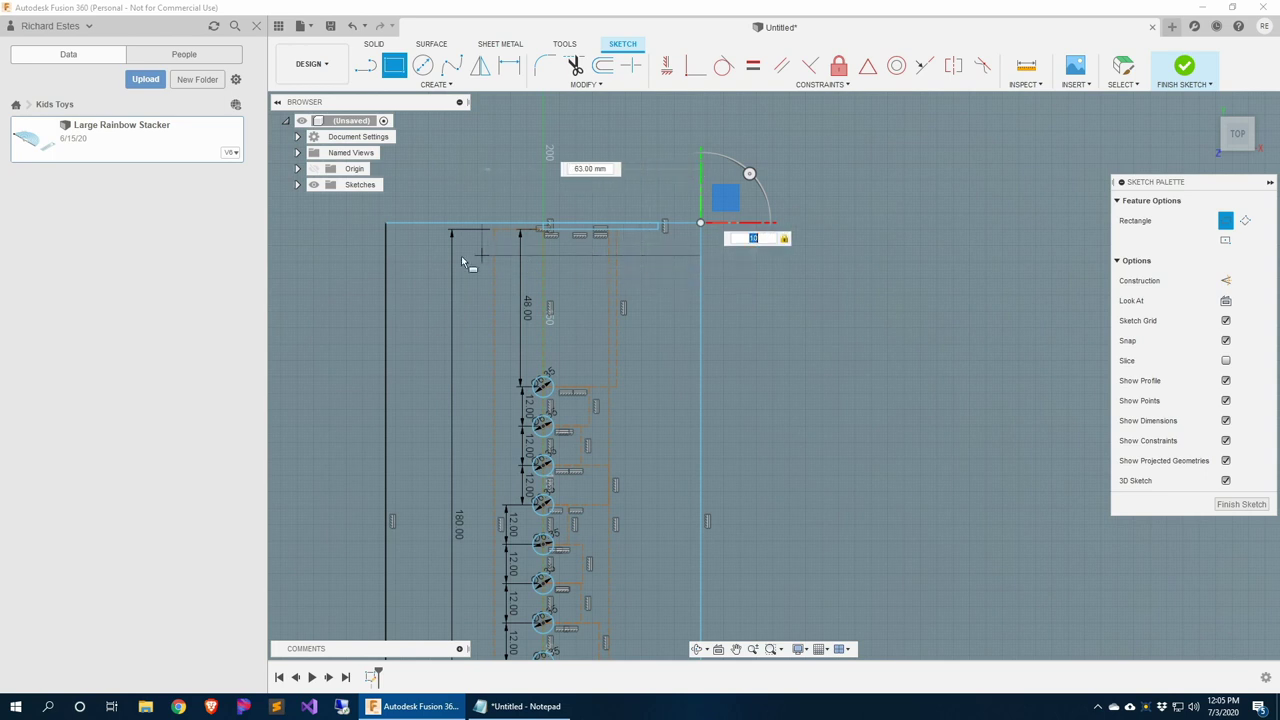
pyautogui.click(387, 258)
pyautogui.click(386, 255)
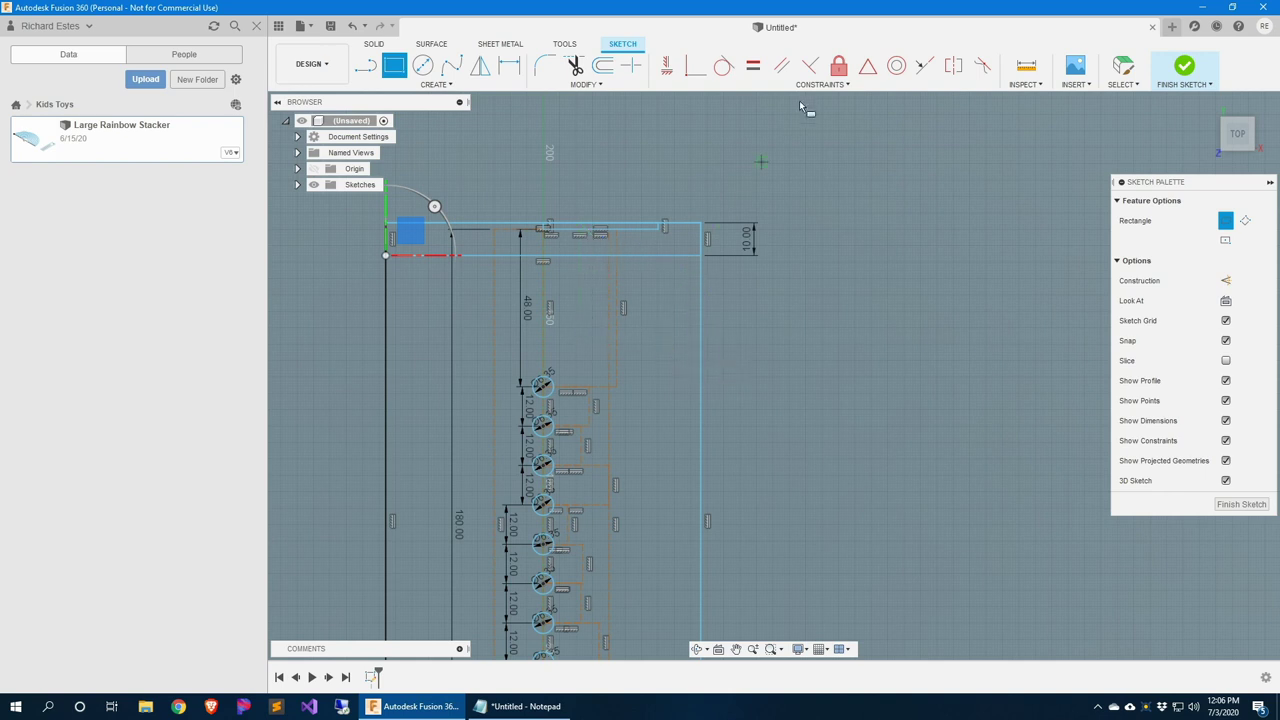
# Measure the distance from the topmost circle's centre to the lower edge of the 10 mm tall rectangle
pyautogui.click(1026, 66)
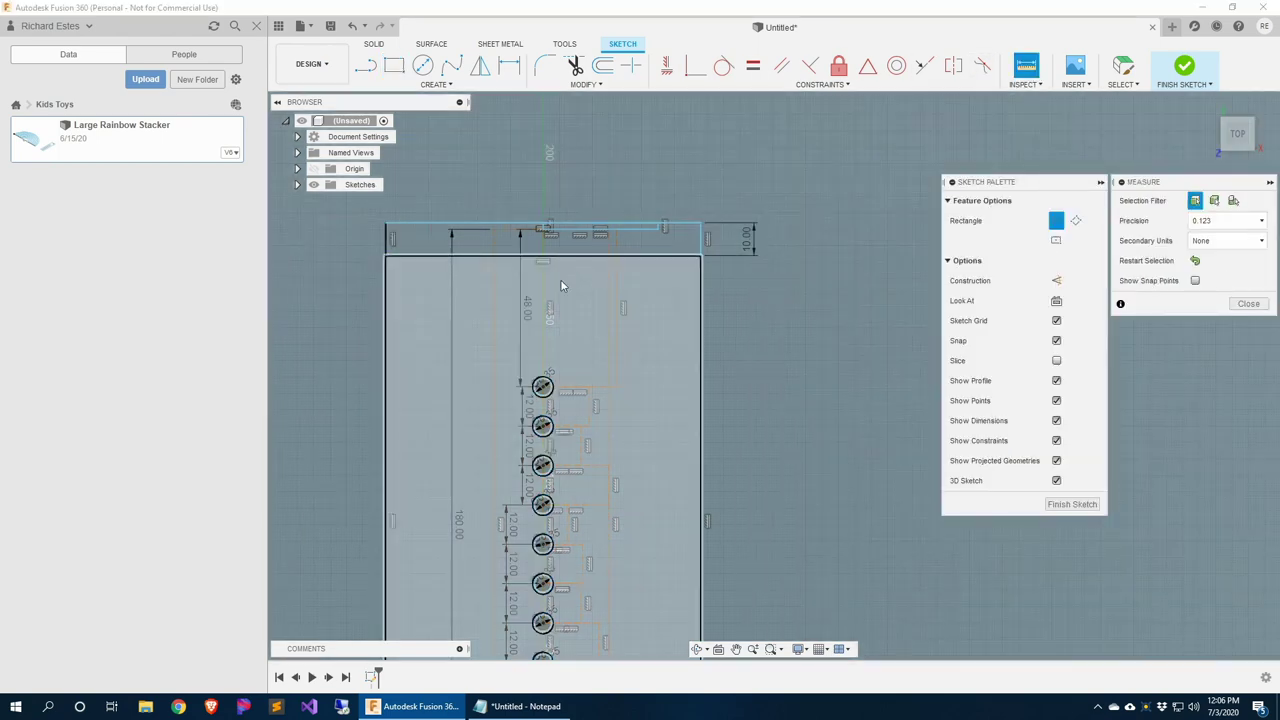
pyautogui.click(542, 385)
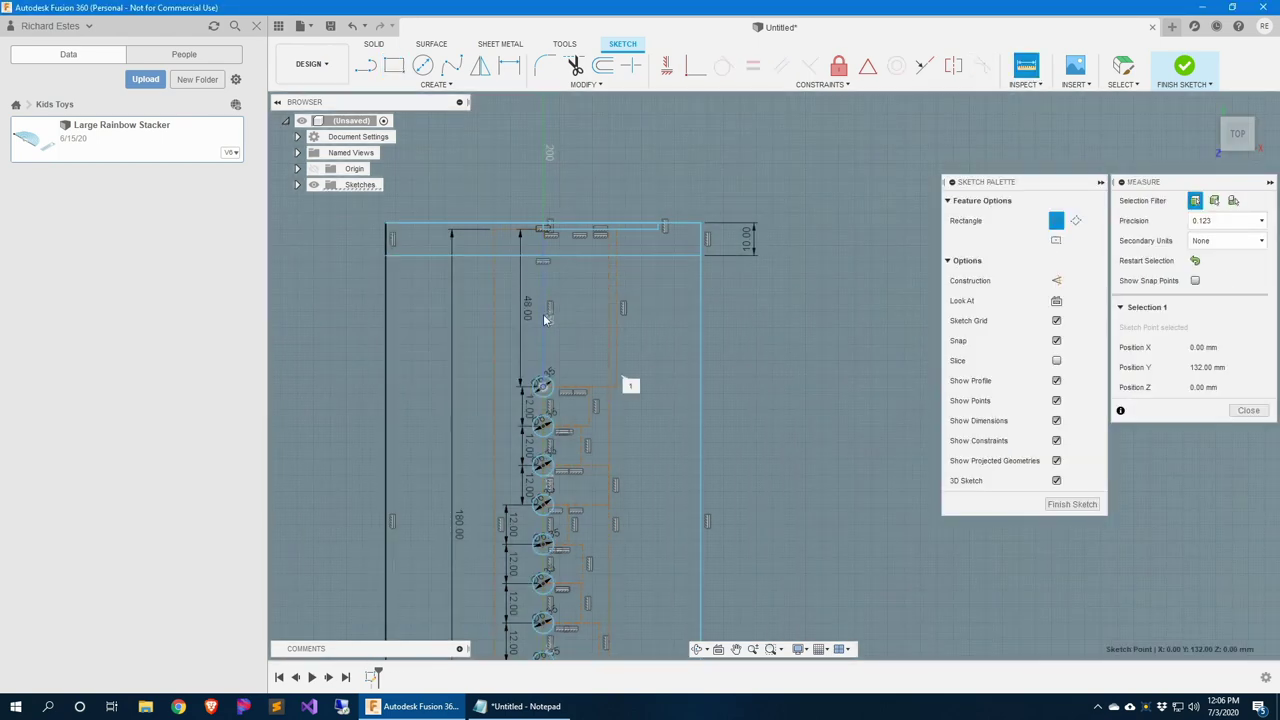
pyautogui.click(552, 256)
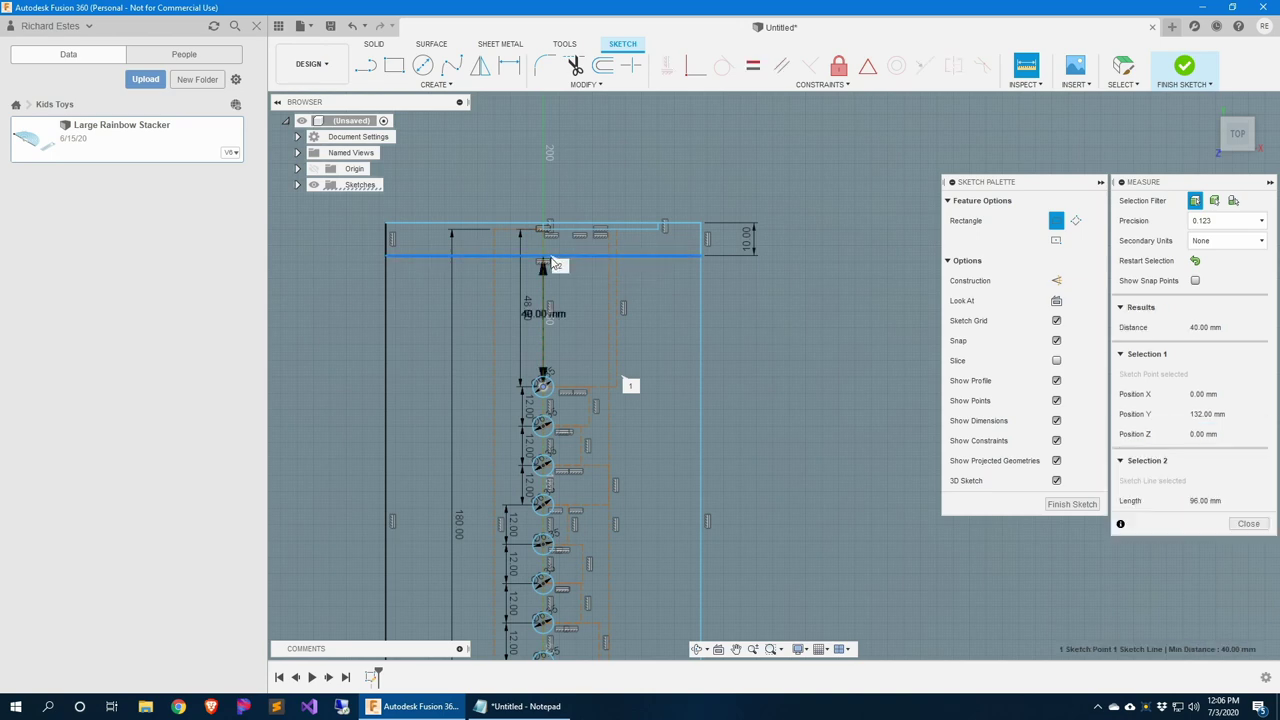
pyautogui.scroll(-5, 630, 330)
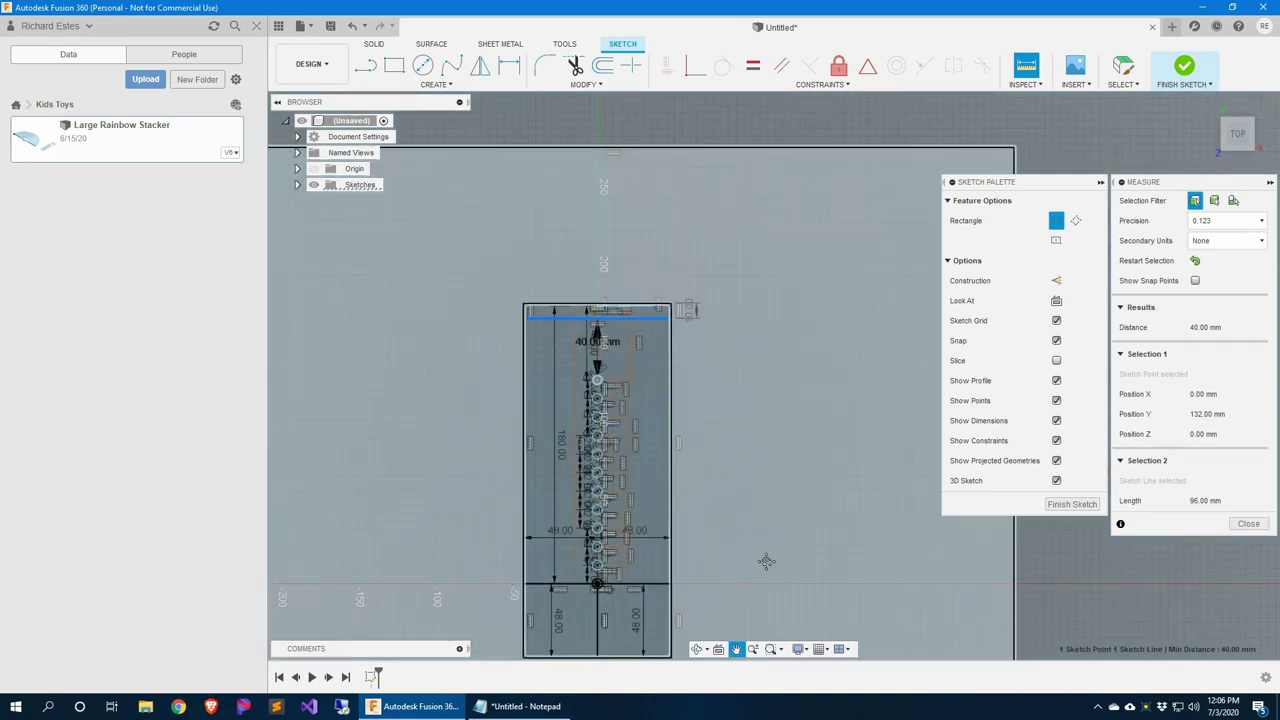
pyautogui.moveTo(766, 560); pyautogui.dragTo(743, 363, button='middle')
pyautogui.moveTo(800, 257)
pyautogui.mouseDown(button='middle')
pyautogui.moveTo(620, 286)
pyautogui.moveTo(606, 331)
pyautogui.moveTo(600, 317)
pyautogui.moveTo(630, 343)
pyautogui.mouseUp(button='middle')
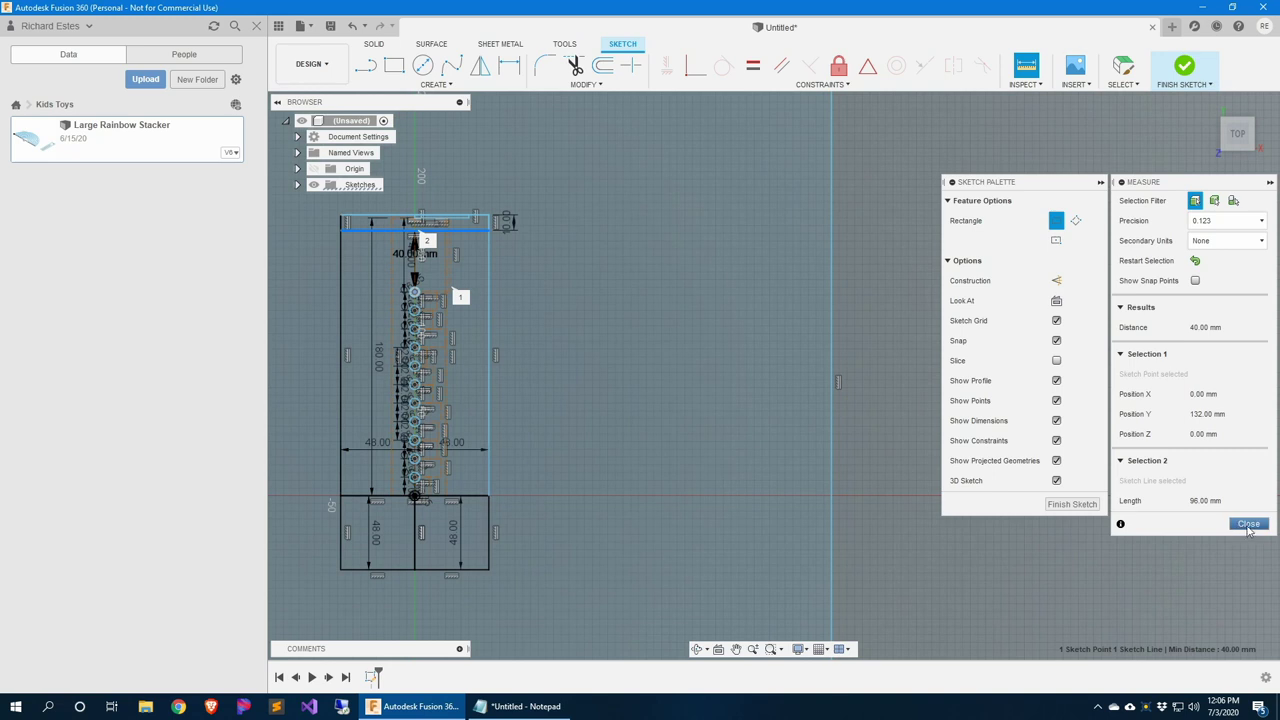
pyautogui.click(1250, 525)
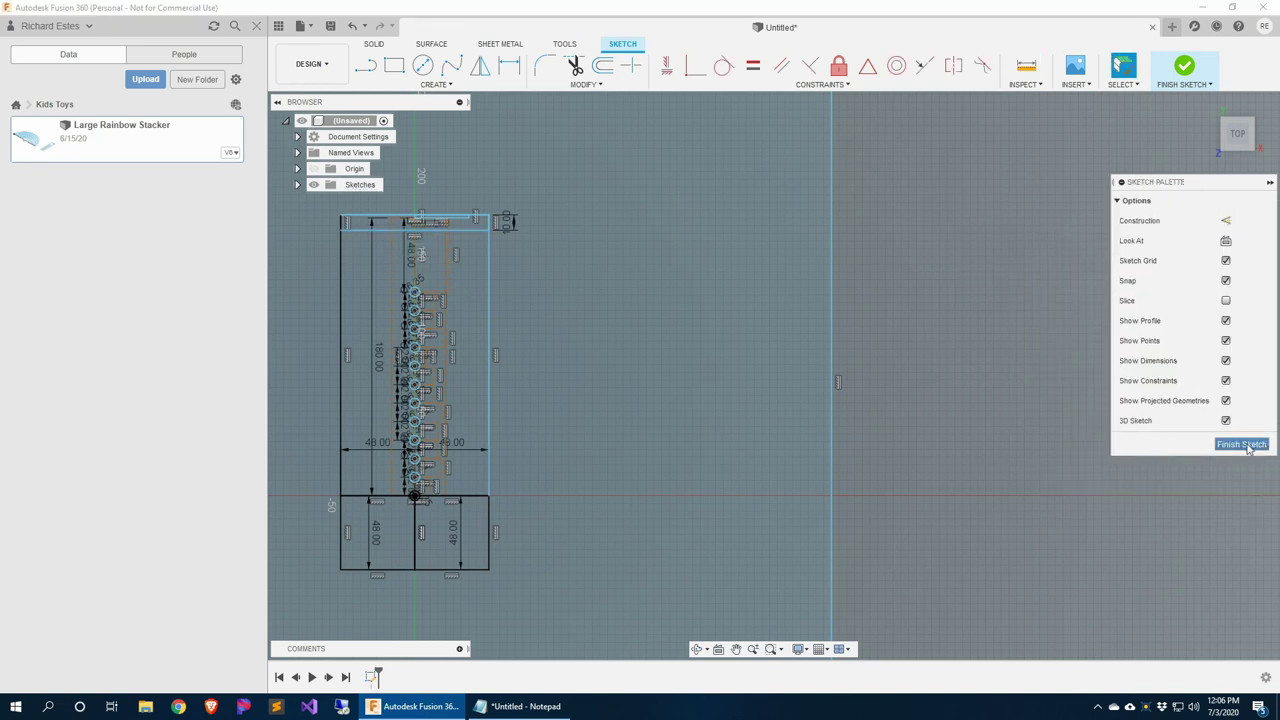
# Finish the layout sketch and start a new sketch on the horizontal origin plane
pyautogui.click(1241, 444)
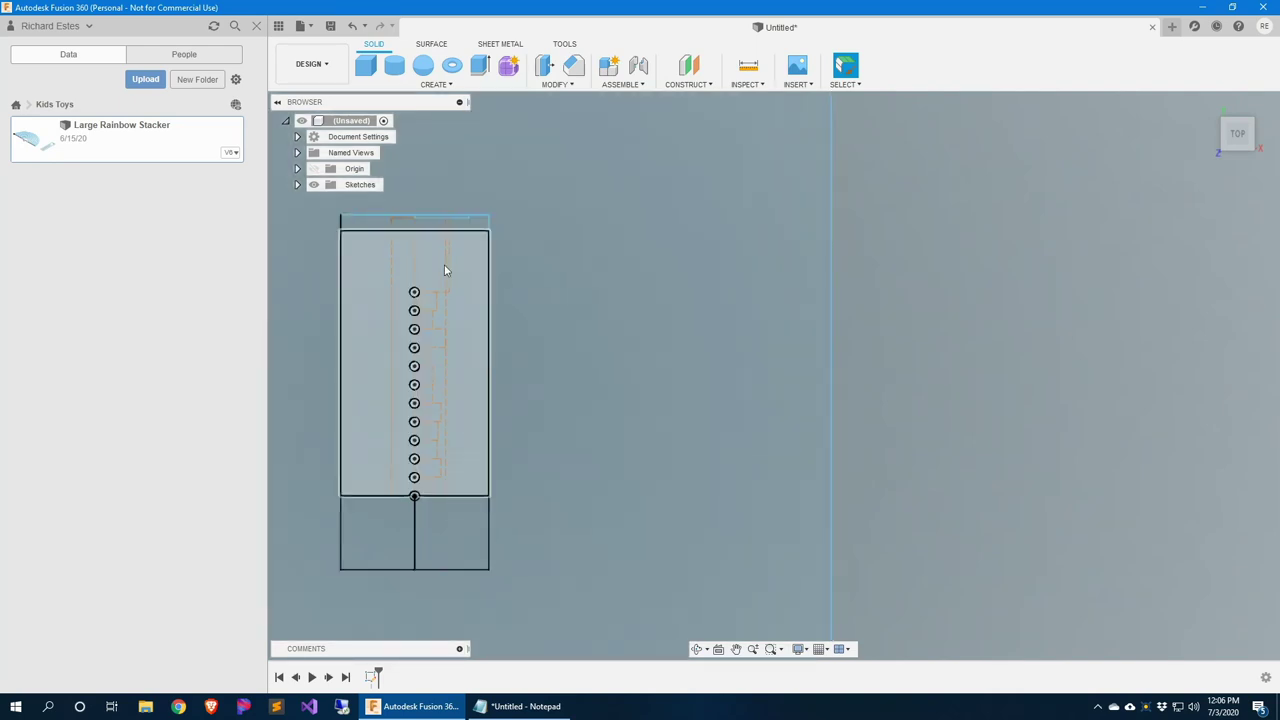
pyautogui.click(446, 86)
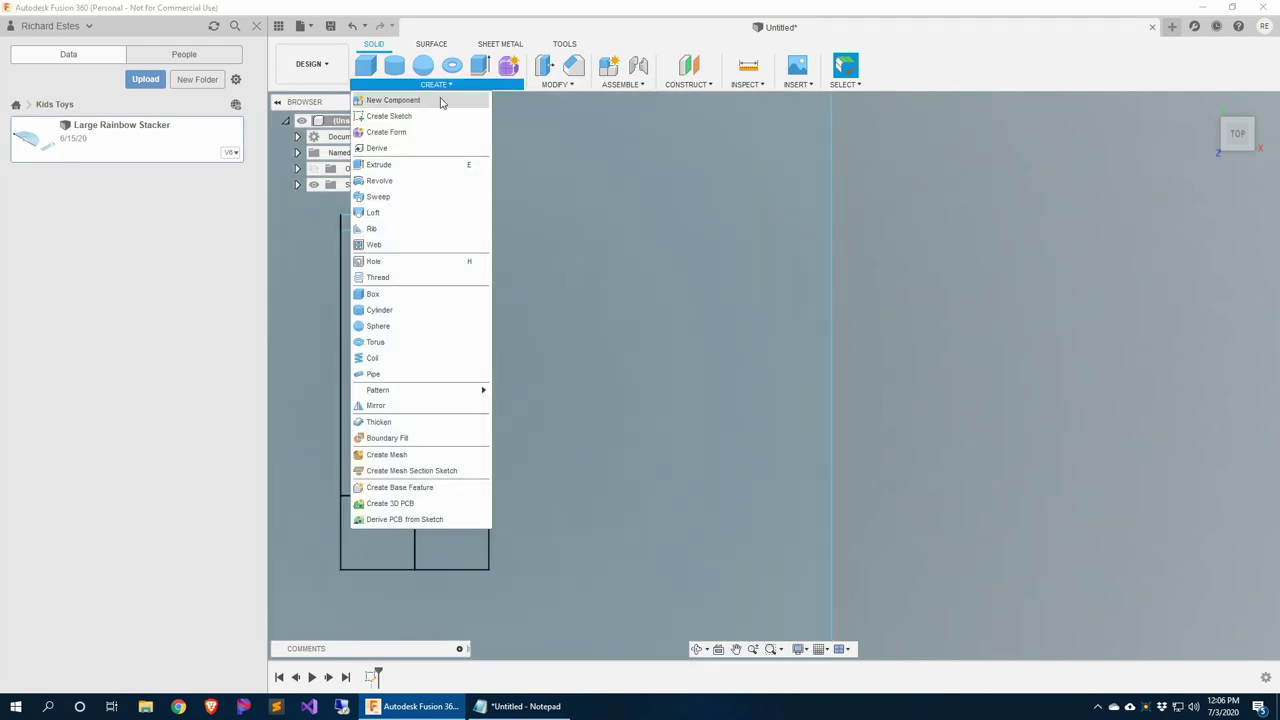
pyautogui.click(400, 117)
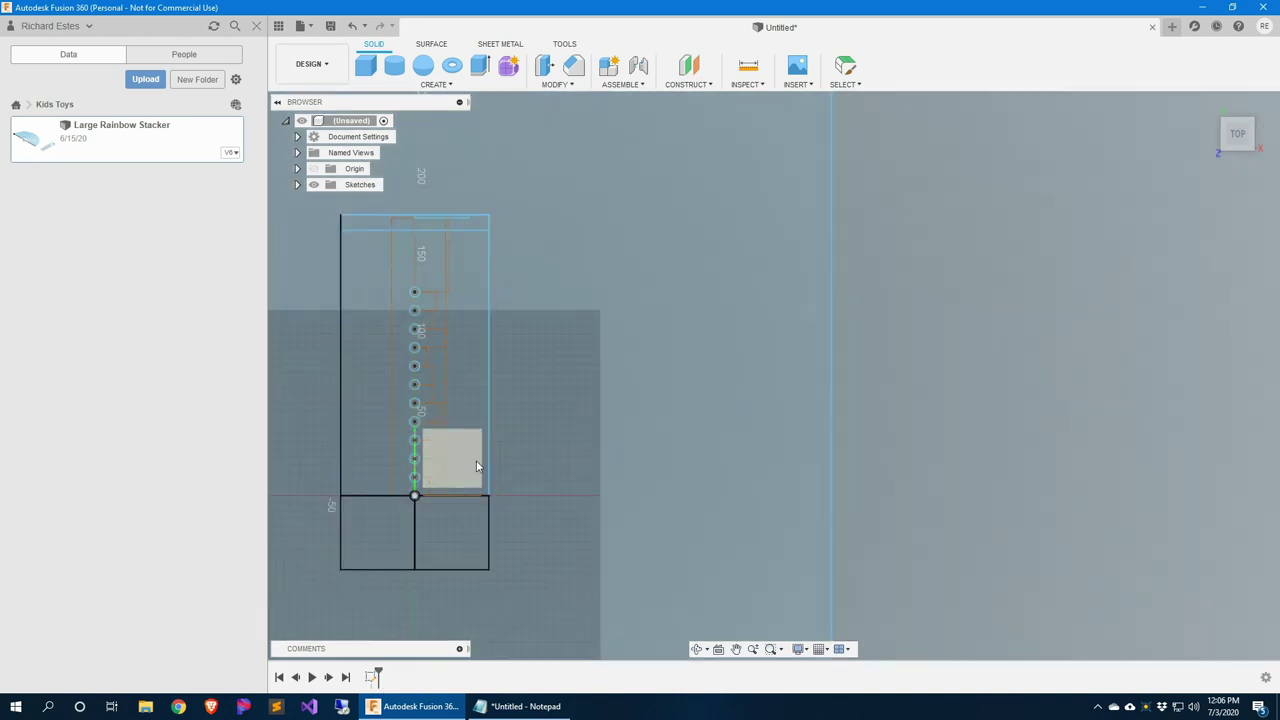
pyautogui.click(480, 466)
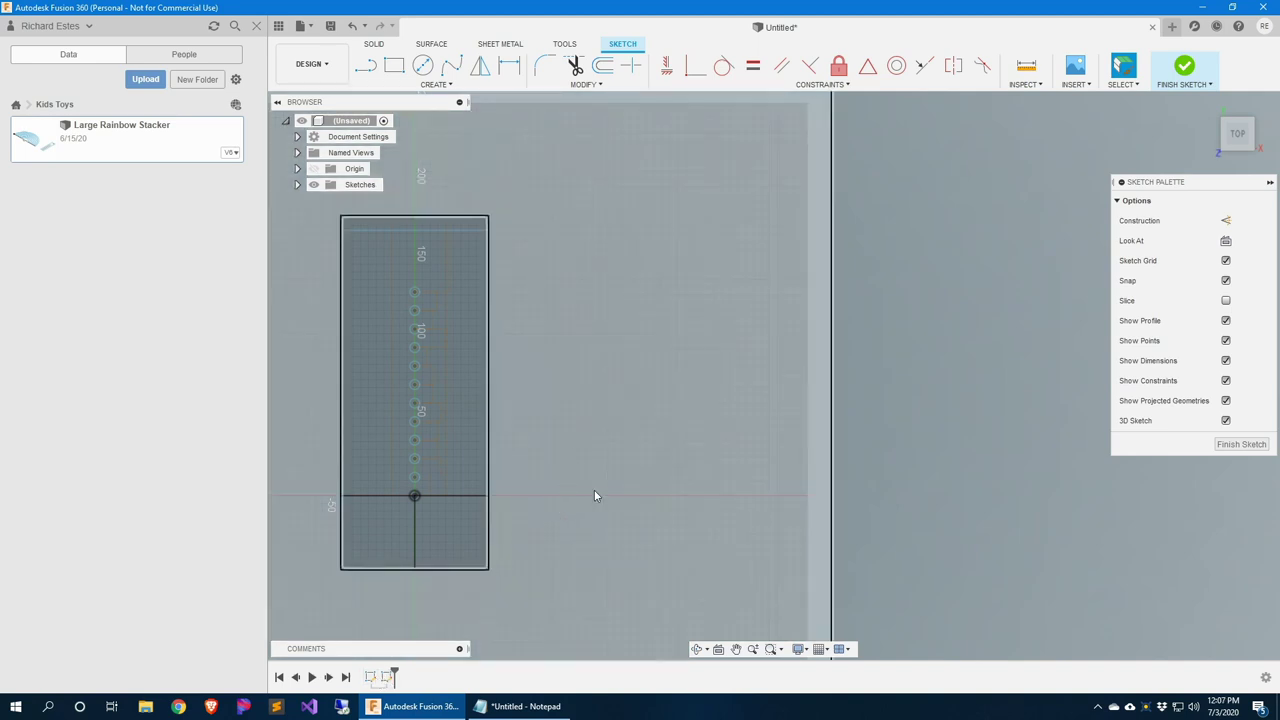
# Sketch a separate 40 mm diameter circle to the right of the layout and finish the sketch
pyautogui.press('c')
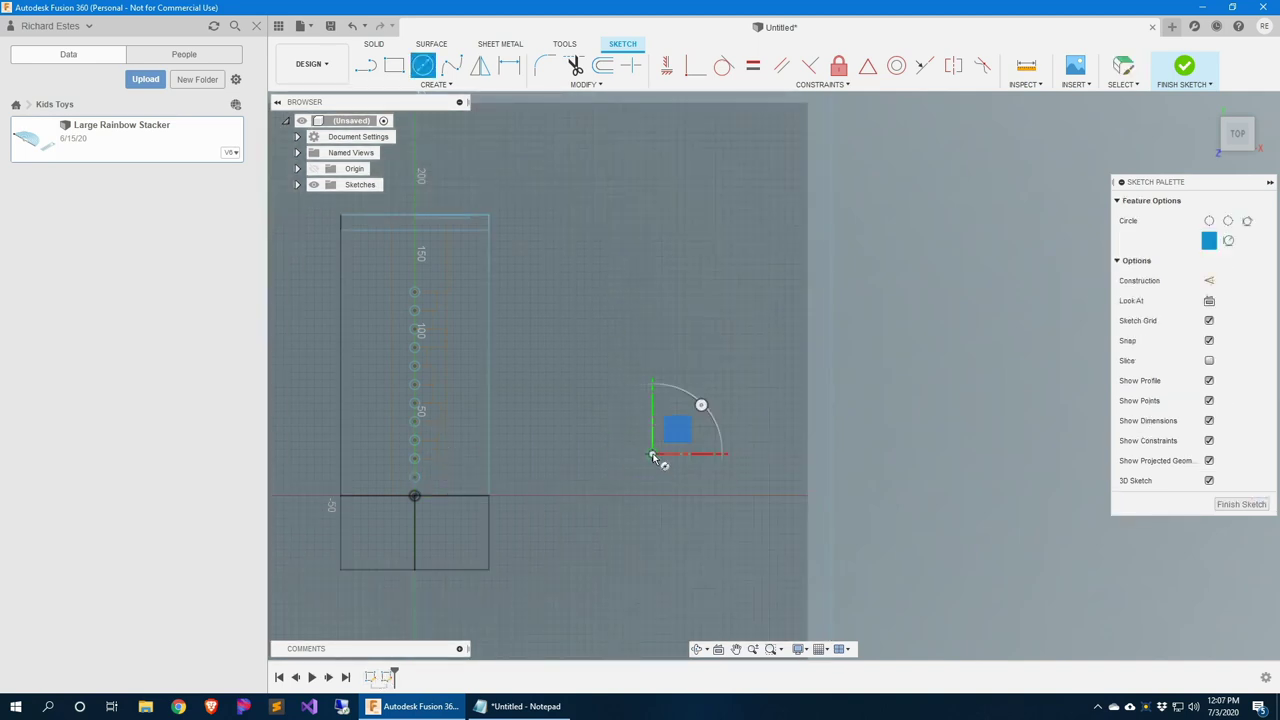
pyautogui.click(652, 453)
pyautogui.write('40')
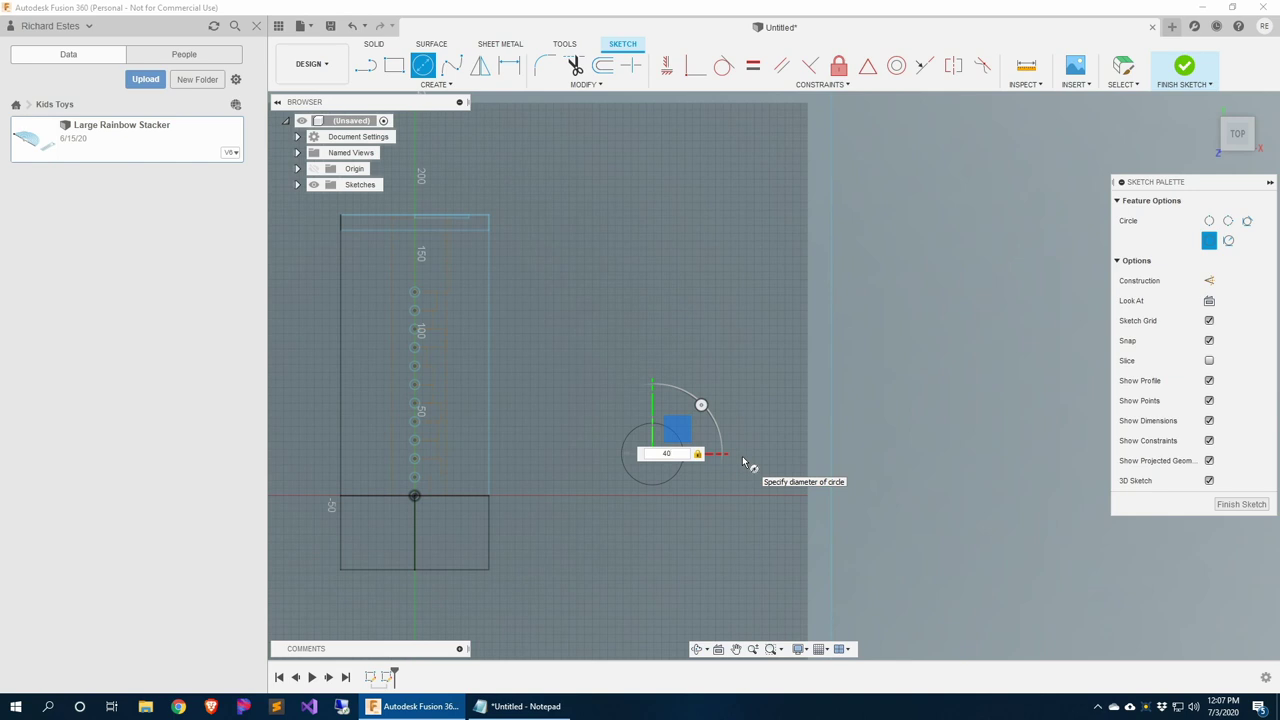
pyautogui.press('Return')
pyautogui.scroll(-2, 738, 380)
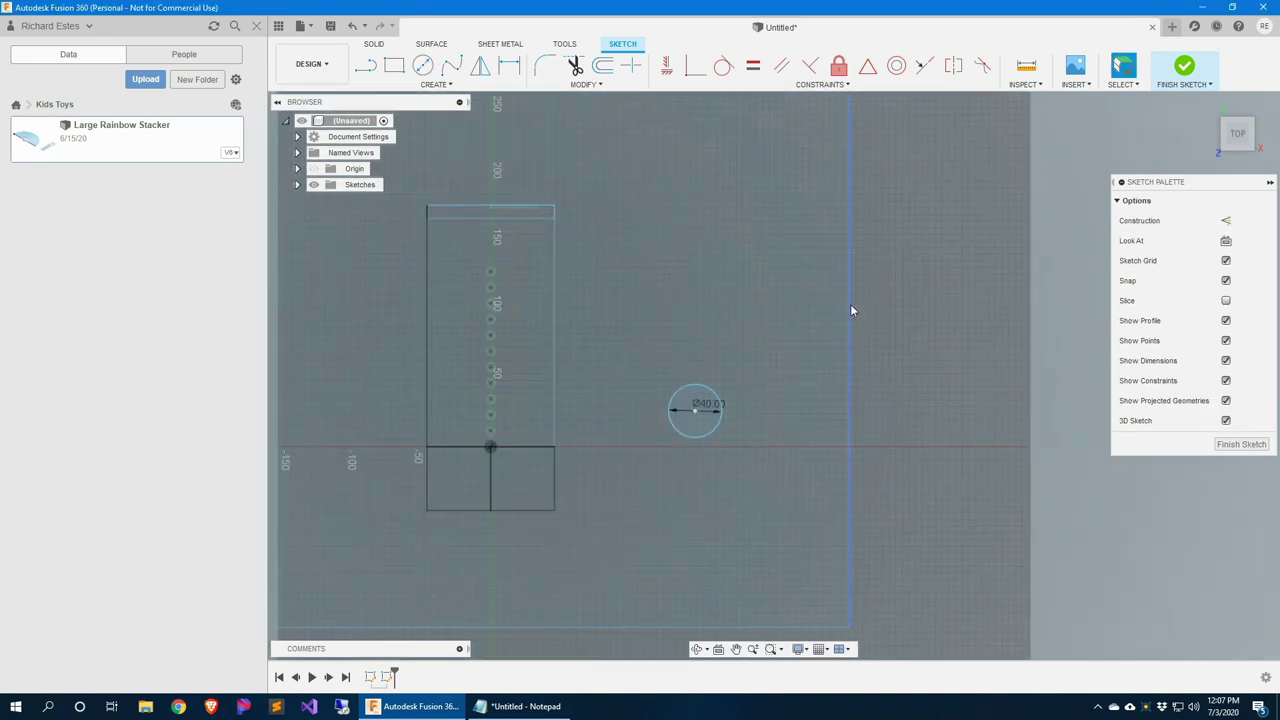
pyautogui.click(1240, 446)
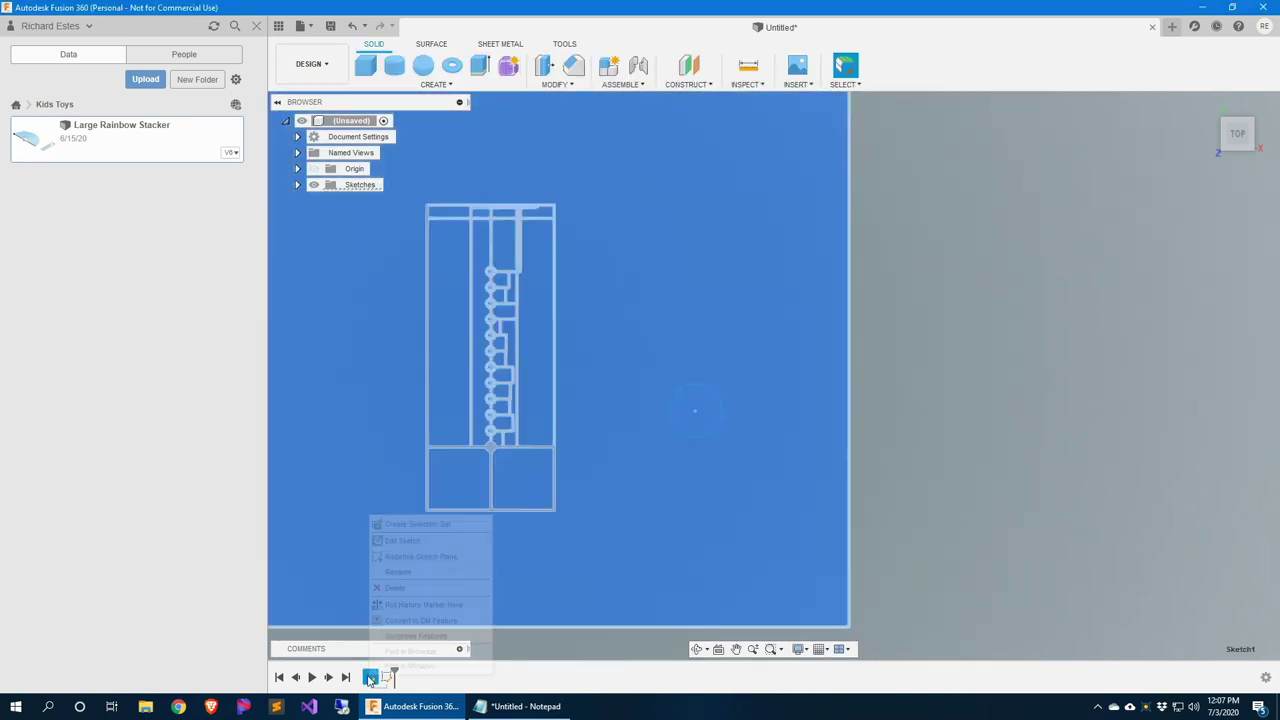
# Reopen the first layout sketch for editing and trim away the large rectangle that encloses the whole layout
pyautogui.rightClick(371, 677)
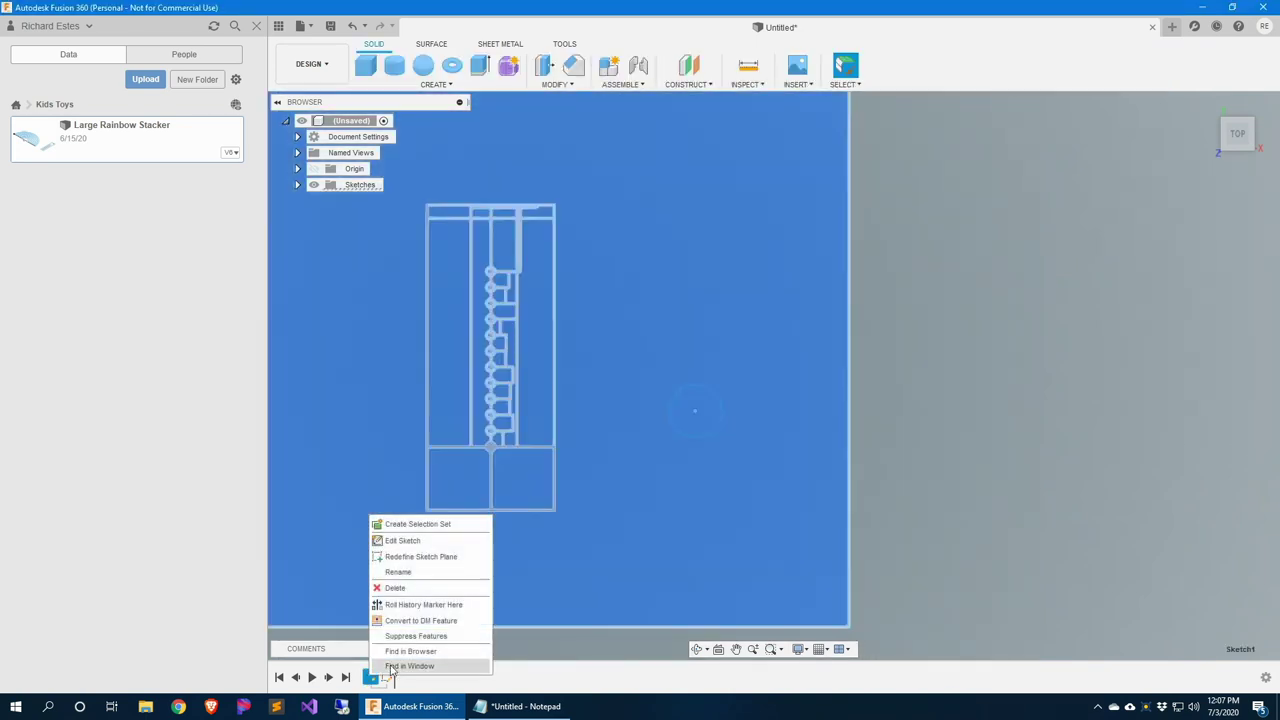
pyautogui.click(403, 541)
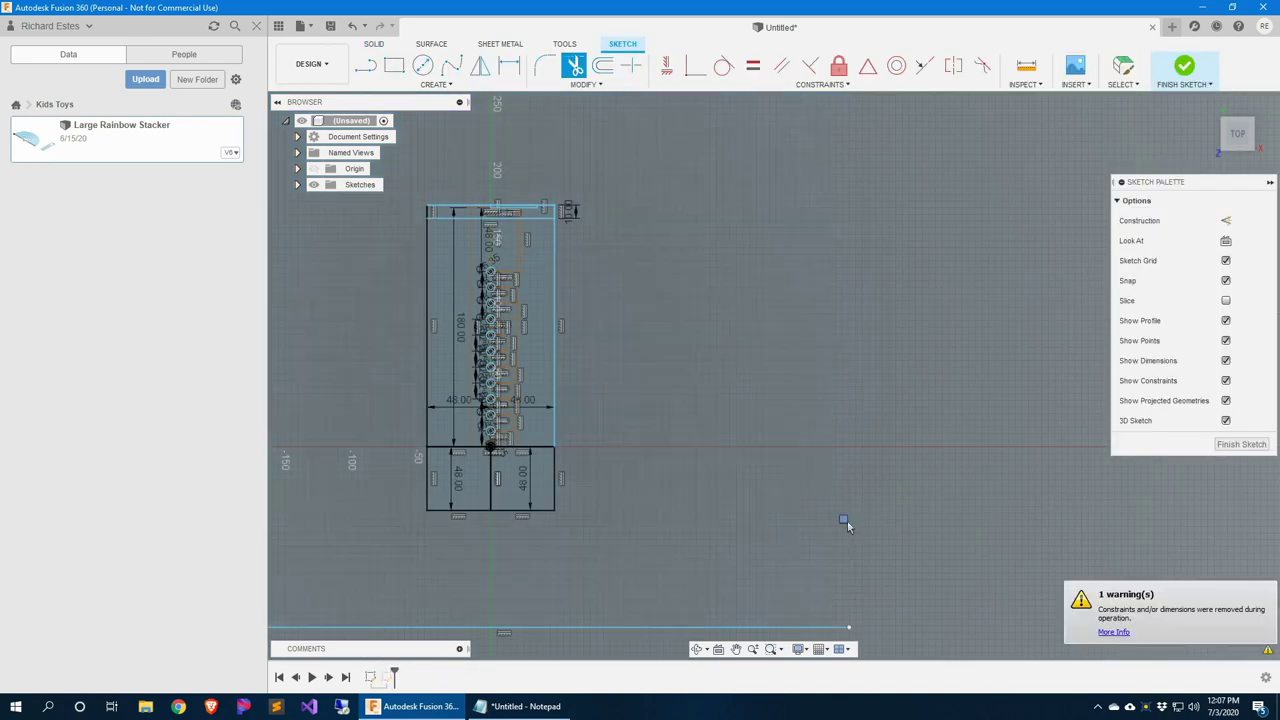
pyautogui.scroll(-3, 448, 550)
pyautogui.click(300, 450)
pyautogui.click(460, 305)
# Trim both long vertical sides of the 96 mm wide rectangle between the squares and the 10 mm tall rectangle
pyautogui.scroll(3, 517, 317)
pyautogui.moveTo(647, 420); pyautogui.dragTo(627, 399, button='middle')
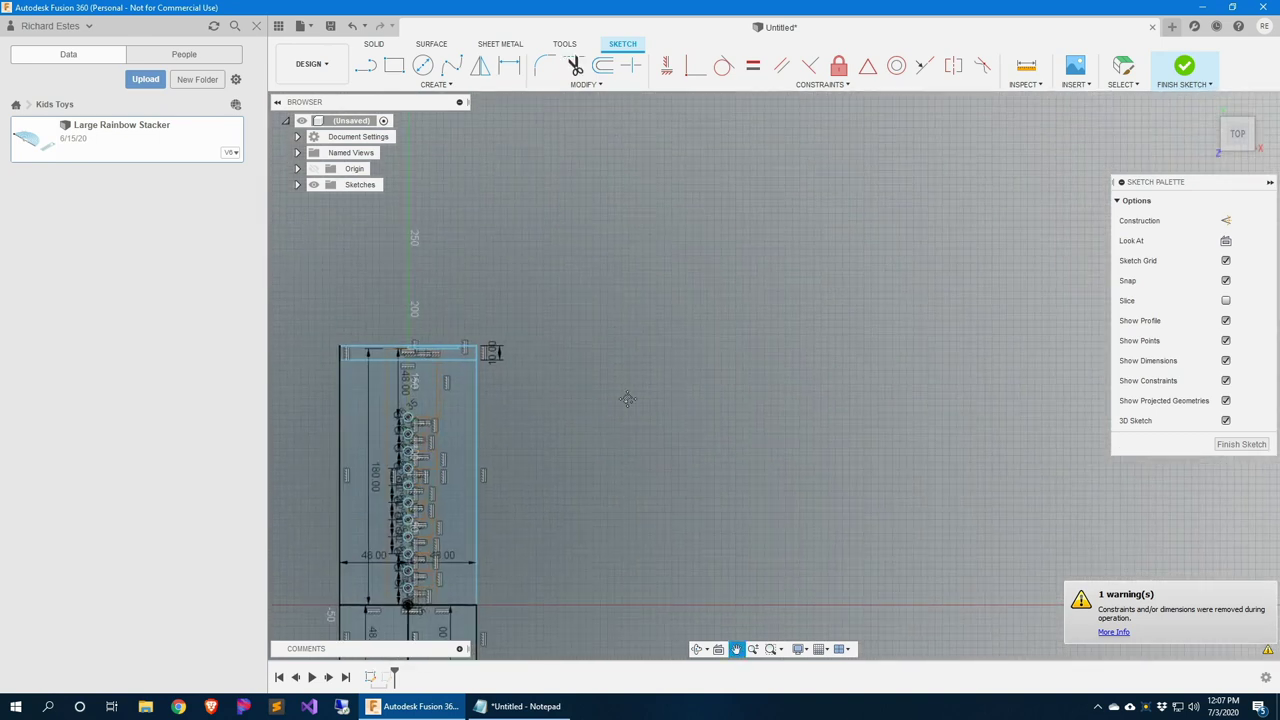
pyautogui.scroll(3, 627, 399)
pyautogui.moveTo(626, 314); pyautogui.dragTo(670, 398, button='middle')
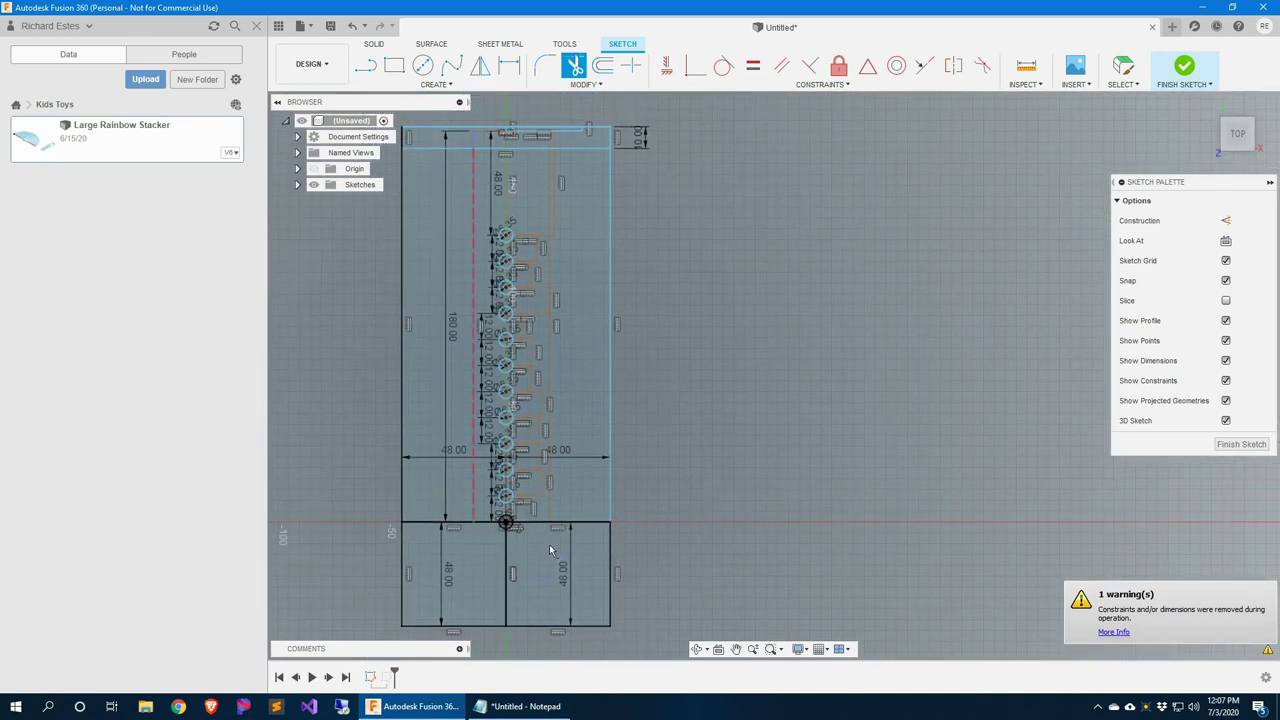
pyautogui.scroll(-4, 611, 493)
pyautogui.moveTo(611, 493)
pyautogui.mouseDown(button='middle')
pyautogui.moveTo(560, 376)
pyautogui.moveTo(517, 384)
pyautogui.mouseUp(button='middle')
pyautogui.press('t')
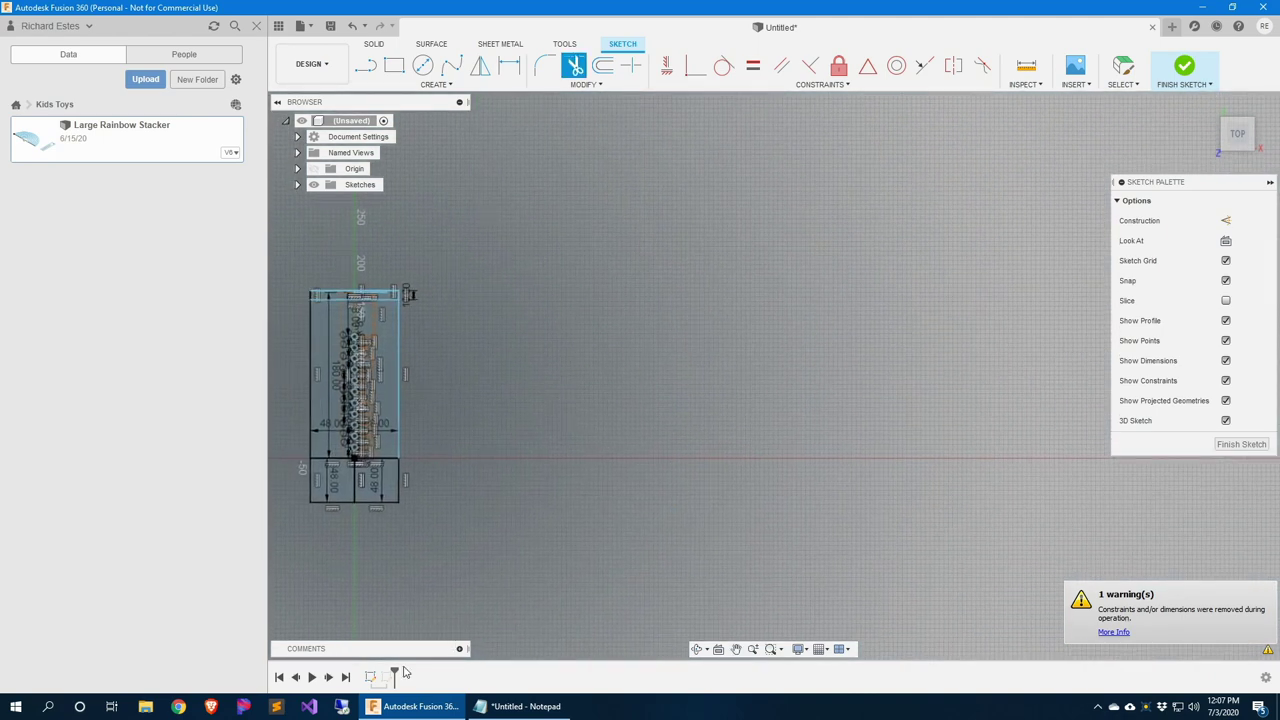
pyautogui.moveTo(517, 354); pyautogui.dragTo(691, 357, button='middle')
pyautogui.scroll(3, 665, 390)
pyautogui.moveTo(575, 402); pyautogui.dragTo(662, 362, button='middle')
pyautogui.scroll(1, 1029, 490)
pyautogui.scroll(2, 767, 404)
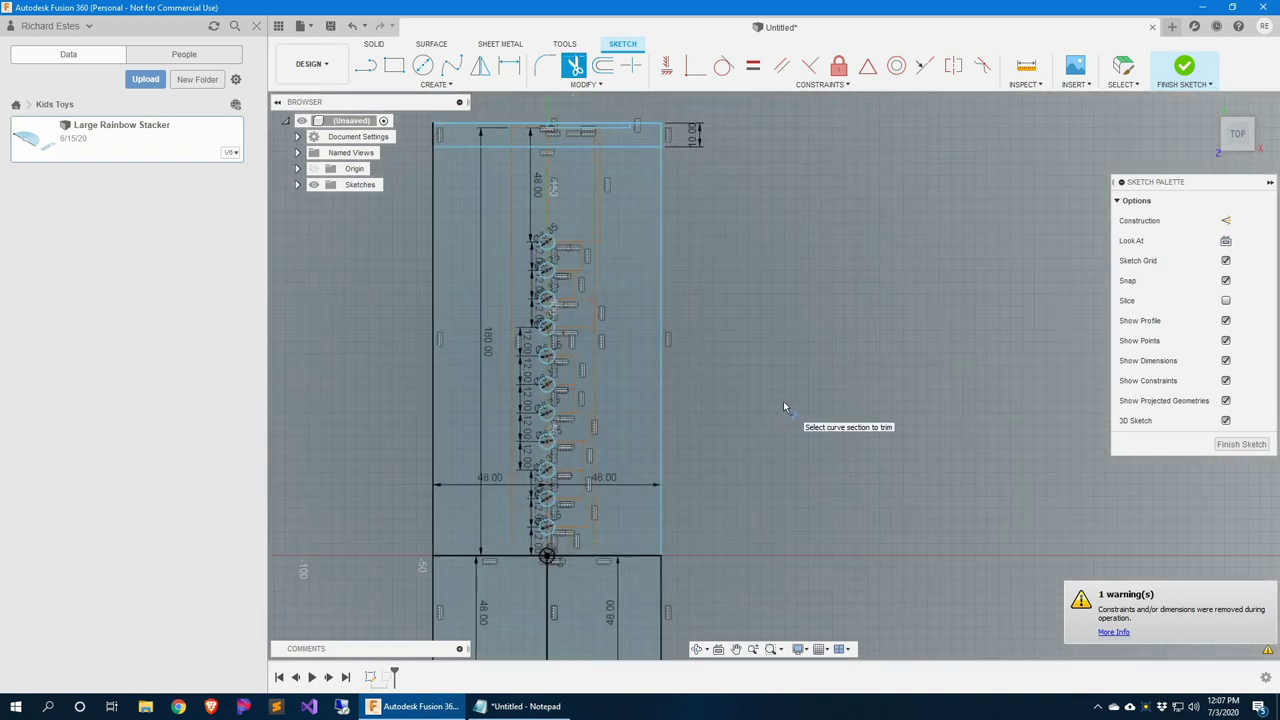
pyautogui.click(661, 251)
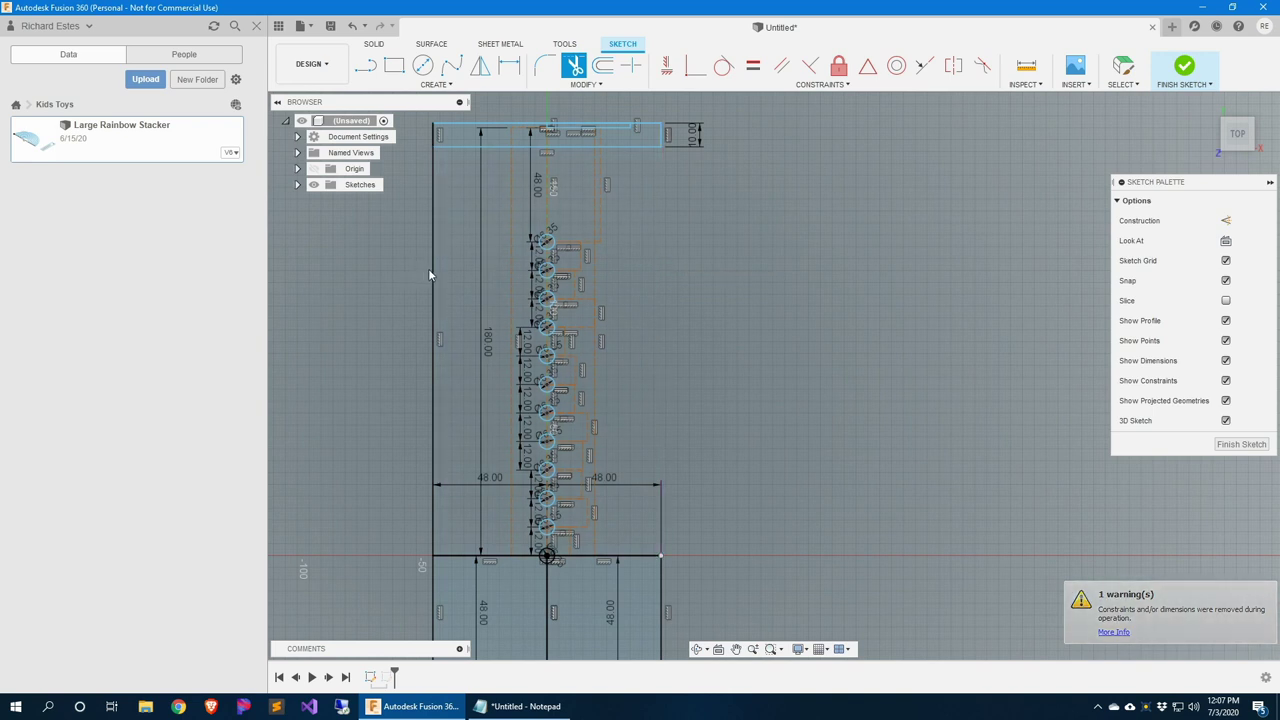
pyautogui.click(433, 270)
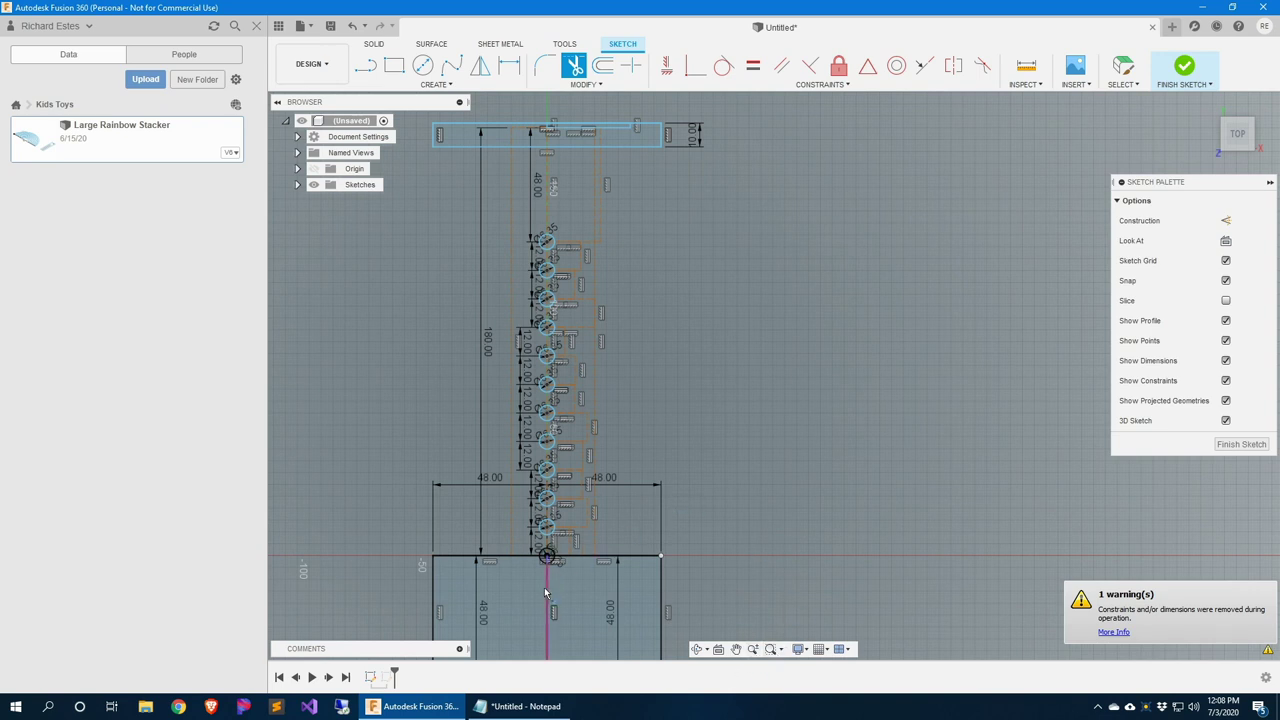
# Sketch a 40 mm wide rectangle leftward from the origin, reaching up to the lower edge of the 10 mm tall rectangle
pyautogui.press('r')
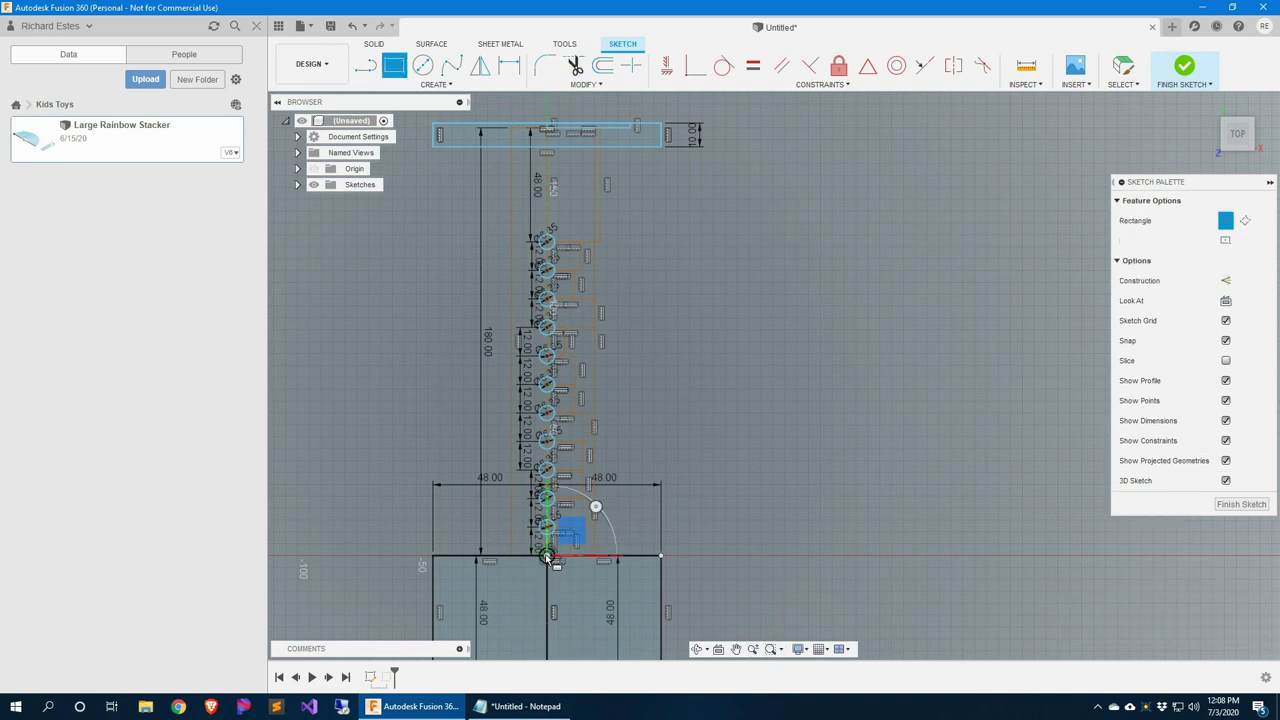
pyautogui.click(547, 555)
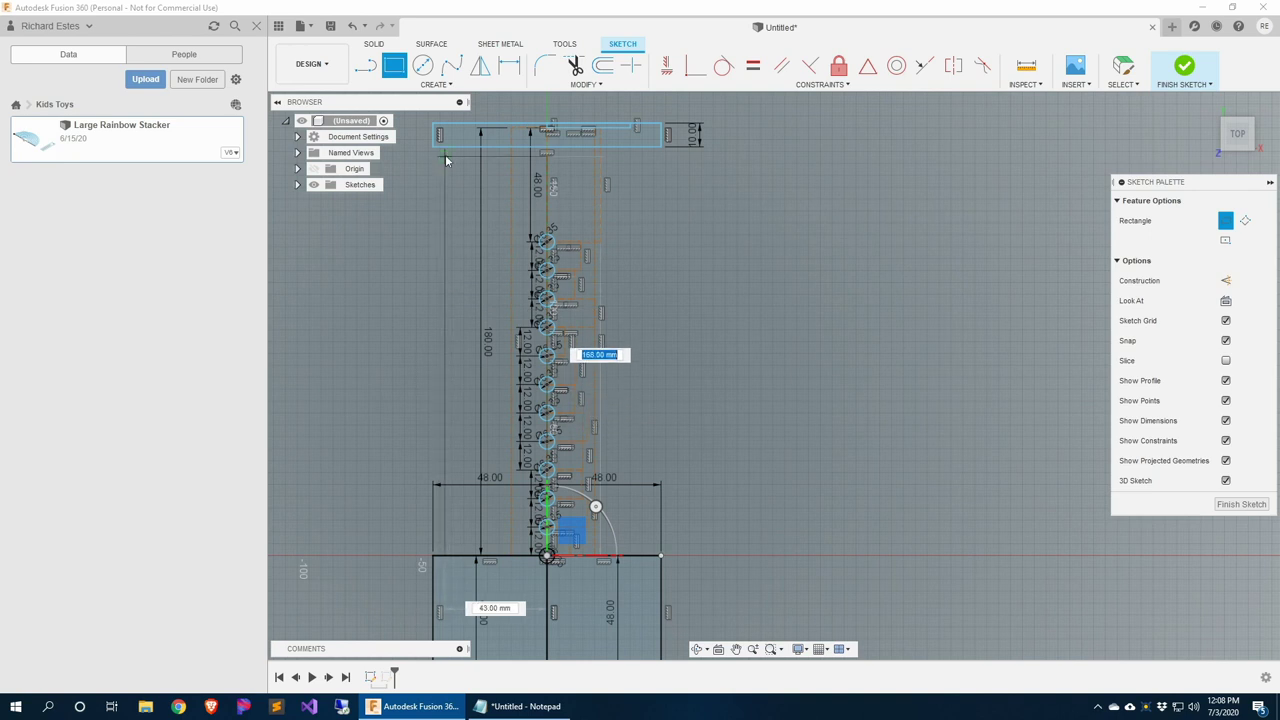
pyautogui.press('Tab')
pyautogui.write('48')
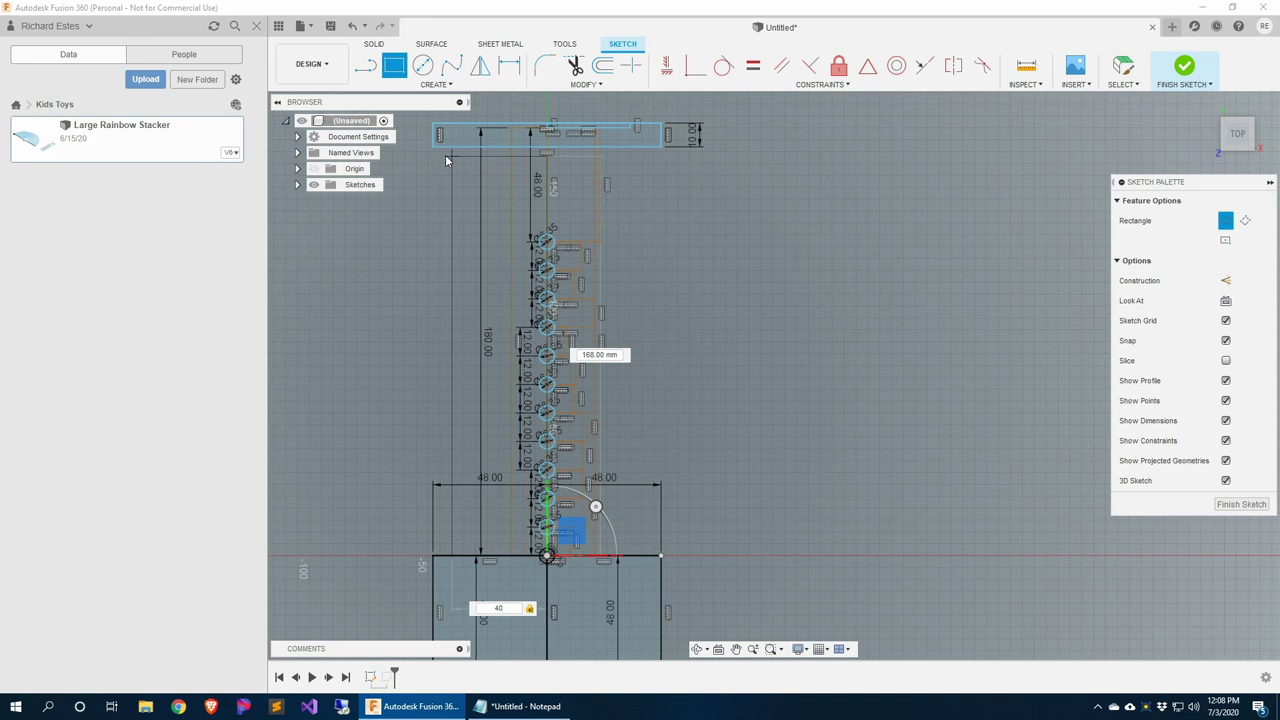
pyautogui.click(447, 148)
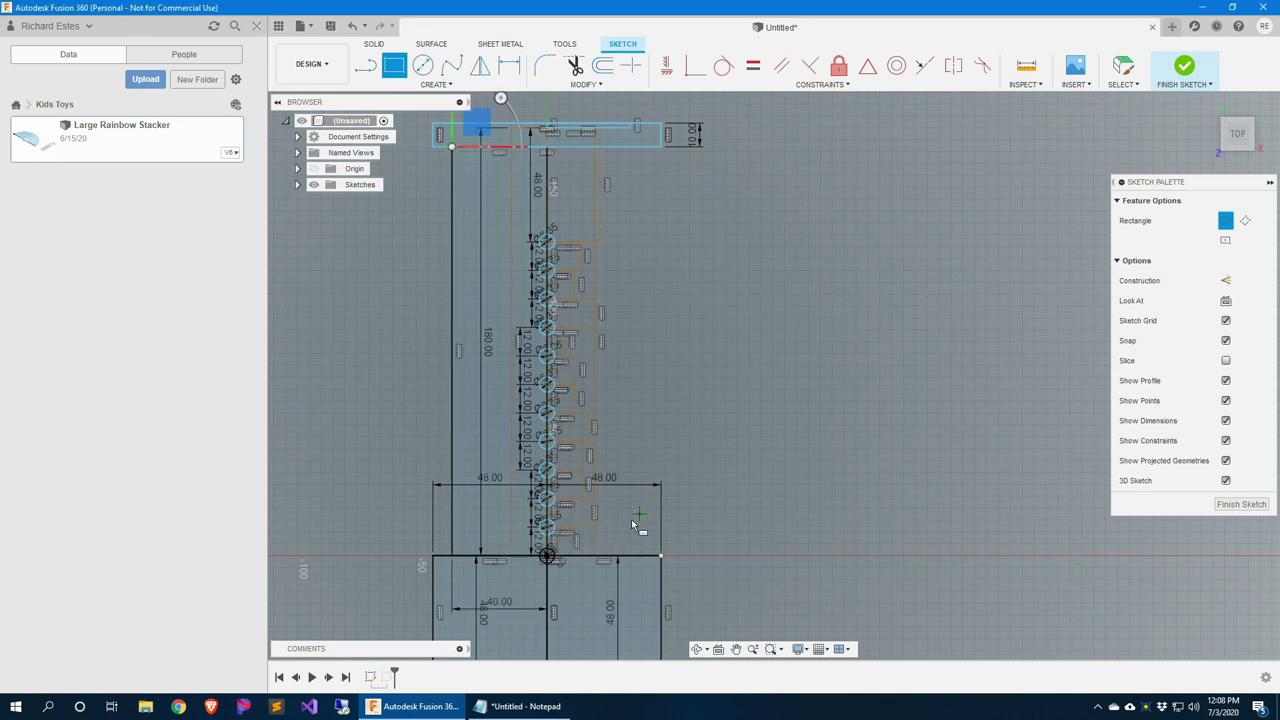
# Sketch a matching 40 mm wide rectangle rightward from the origin up to the 10 mm tall rectangle's lower edge
pyautogui.click(548, 556)
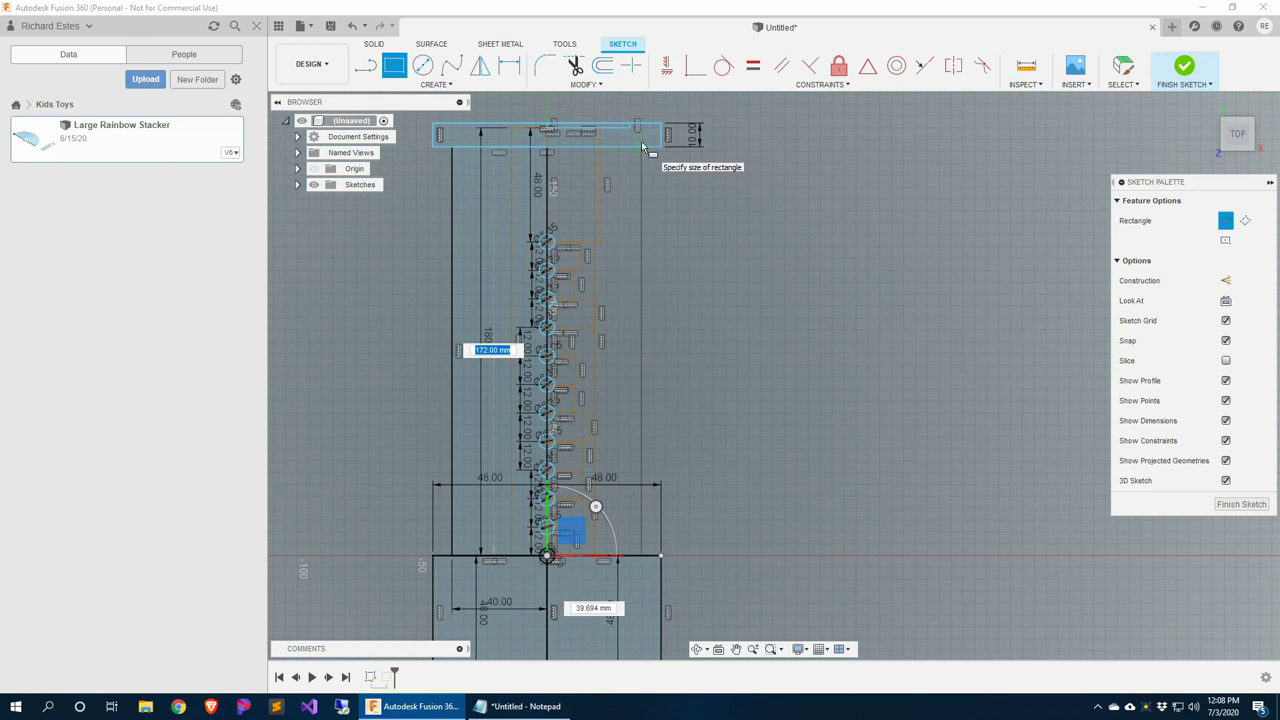
pyautogui.press('Tab')
pyautogui.write('48')
pyautogui.press('Return')
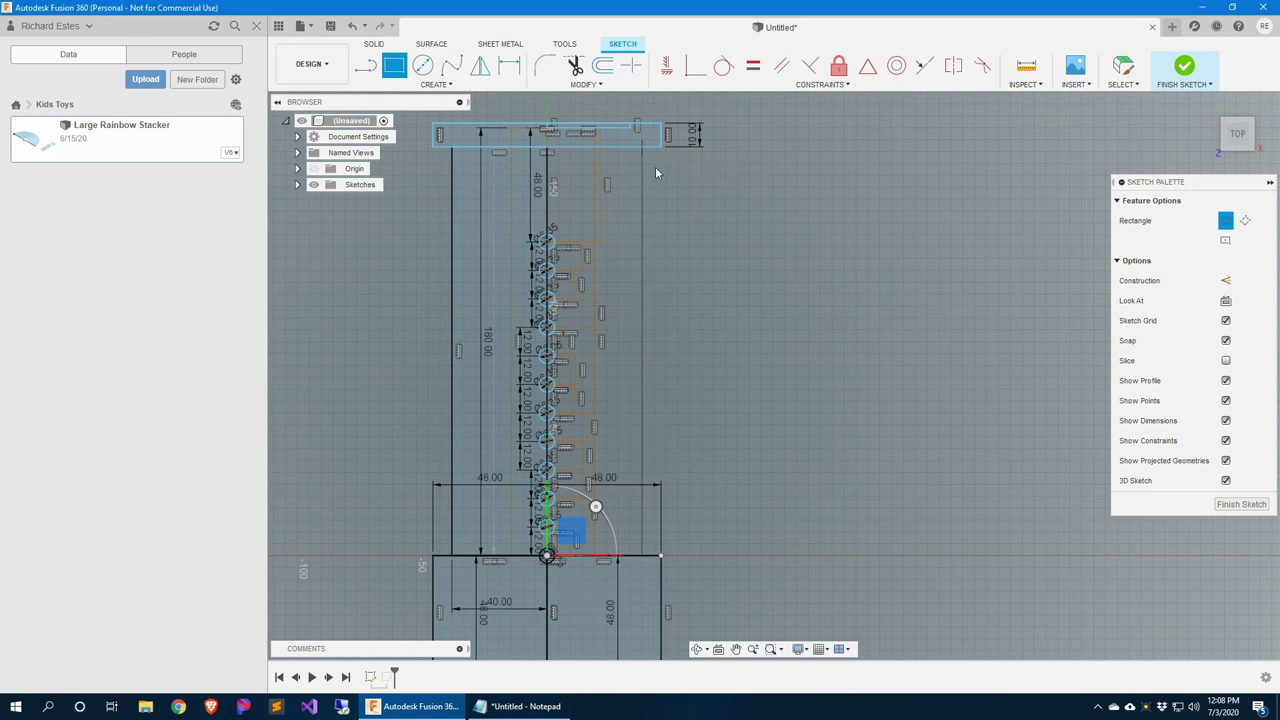
pyautogui.press('Escape')
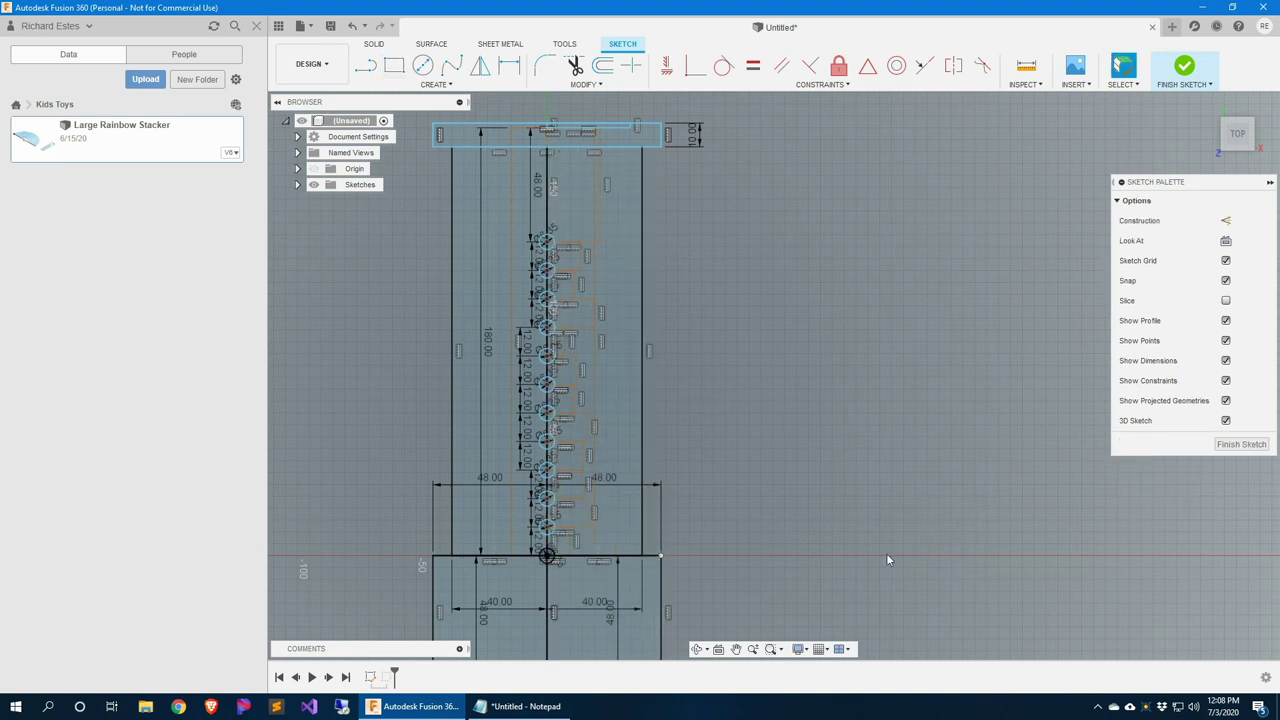
# Check the width dimension of the rectangle left of the centre line
pyautogui.scroll(-2, 698, 549)
pyautogui.click(476, 587)
pyautogui.scroll(5, 477, 592)
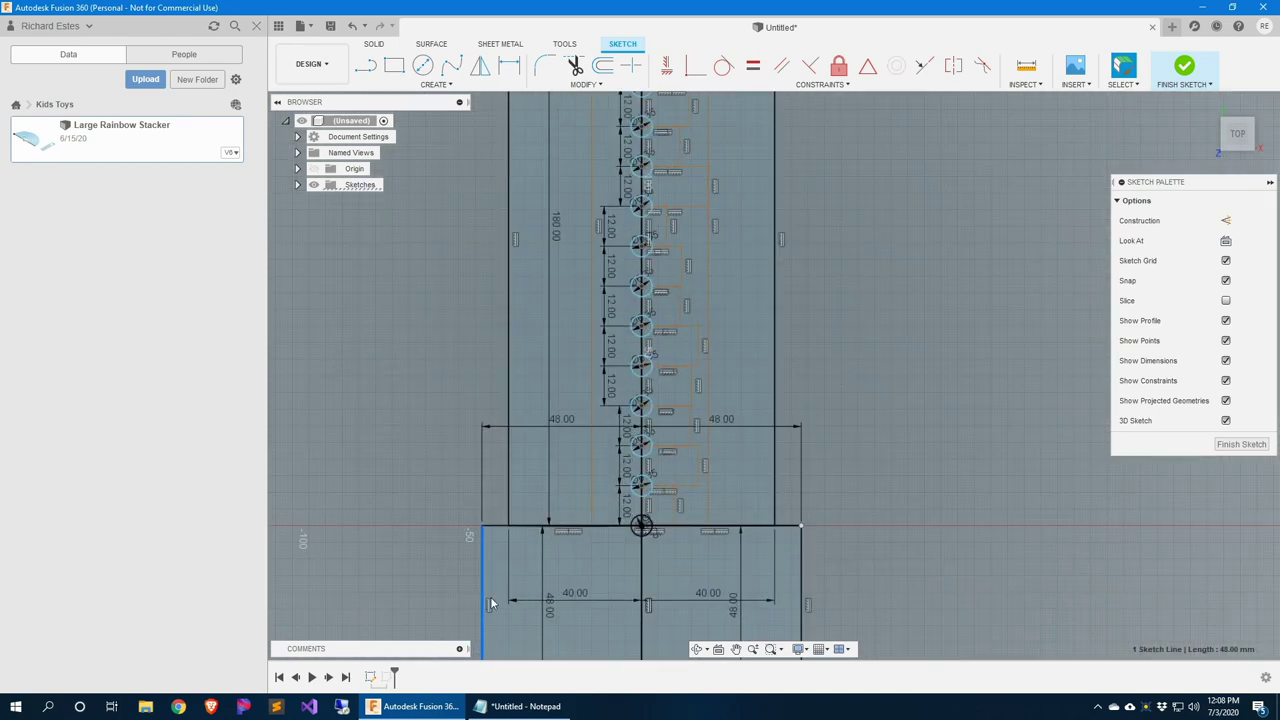
pyautogui.doubleClick(504, 418)
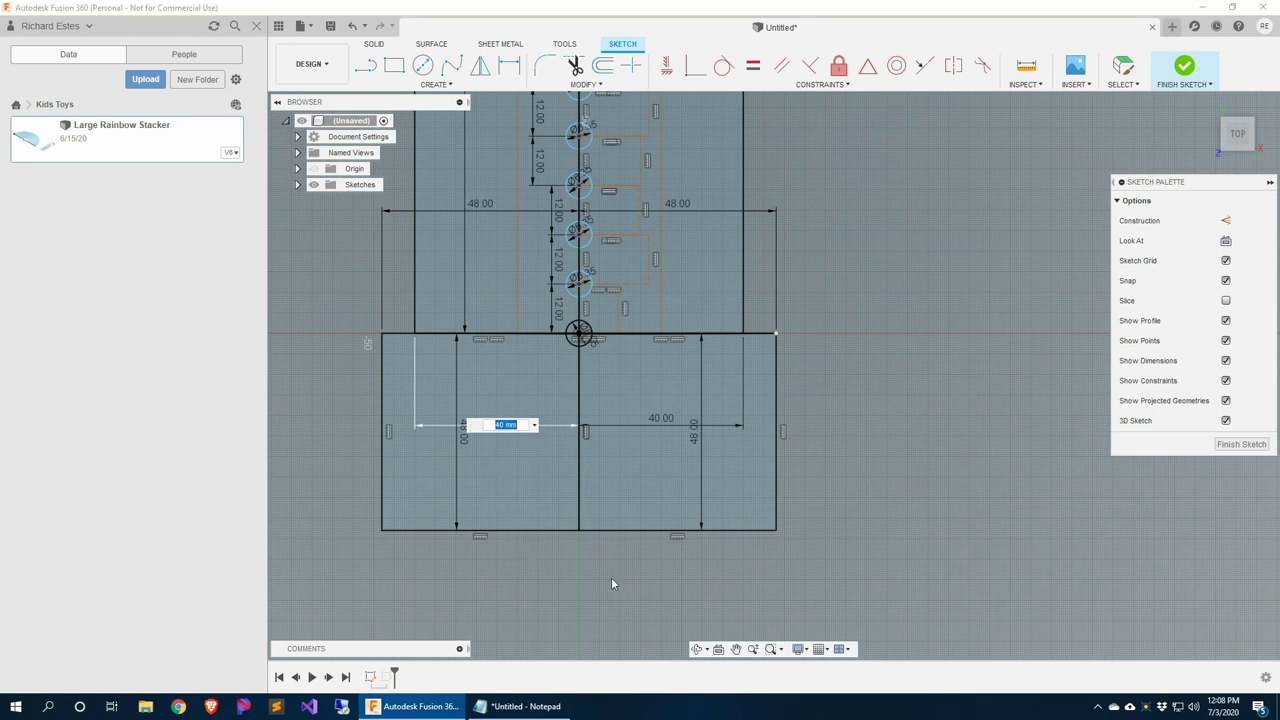
pyautogui.press('Return')
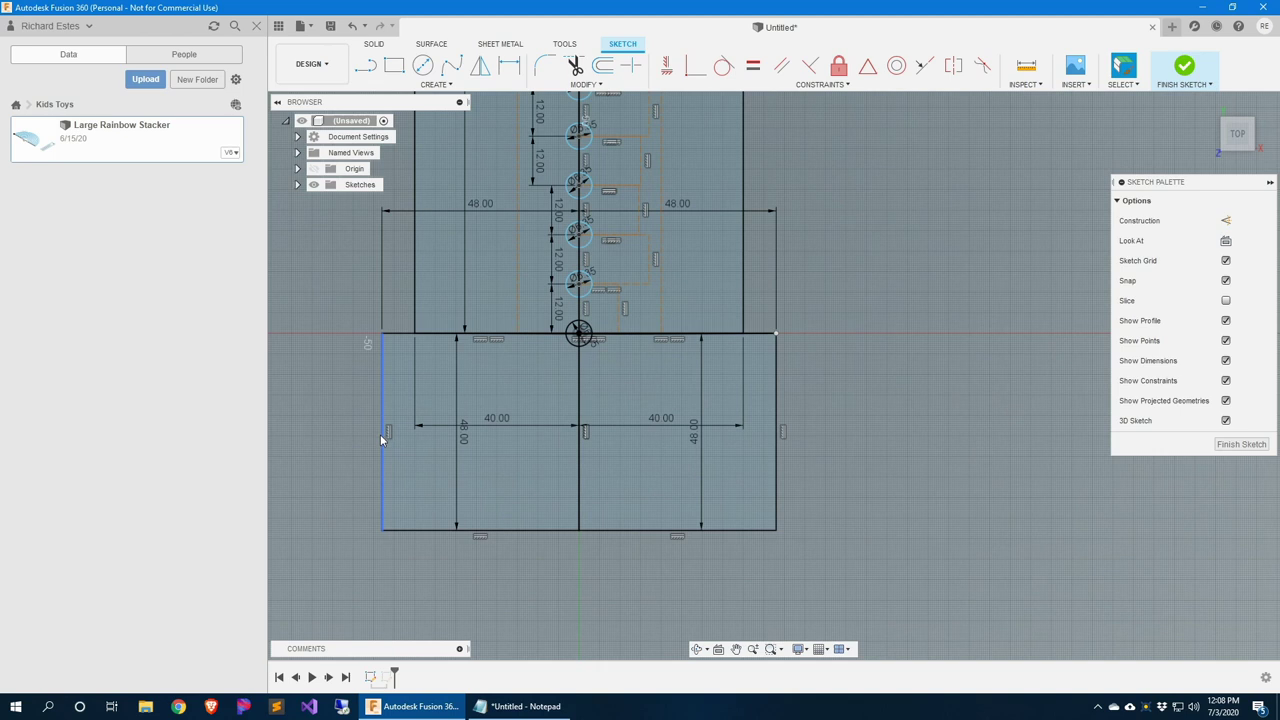
# Trim away the two 48 mm squares below the origin, including the baseline ends beyond the 40 mm wide rectangles
pyautogui.press('t')
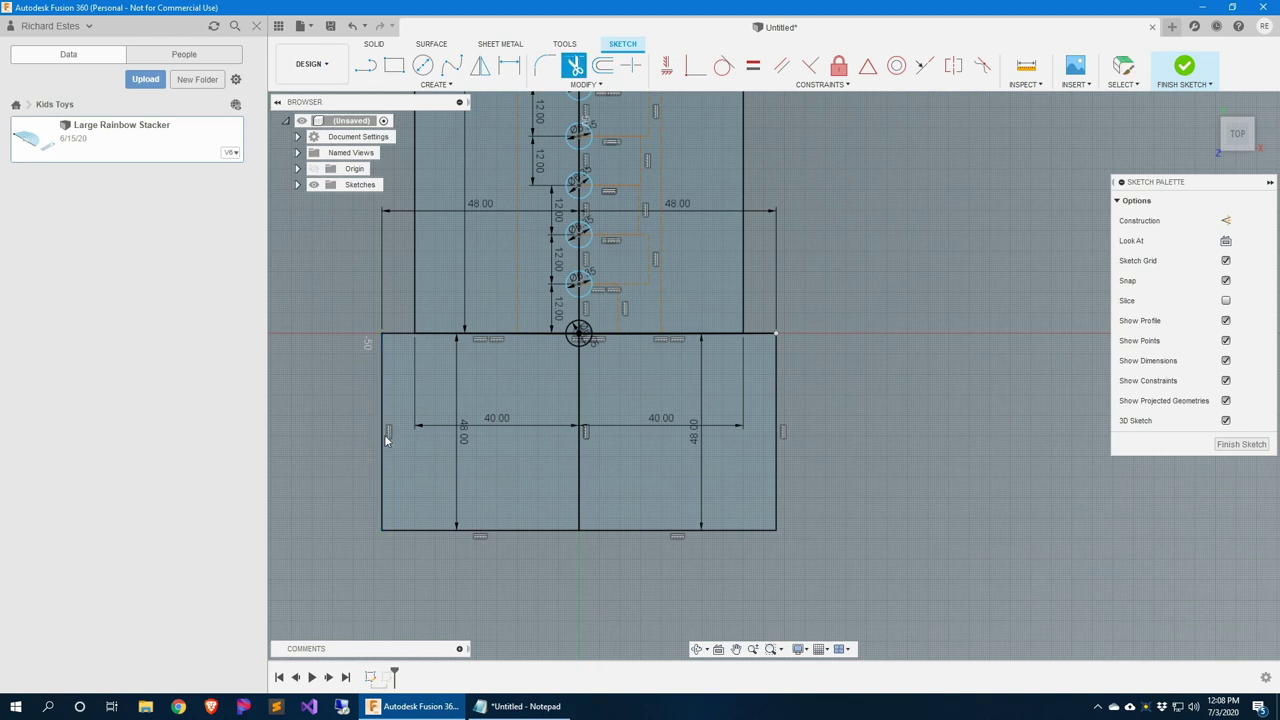
pyautogui.click(383, 436)
pyautogui.click(410, 530)
pyautogui.click(725, 530)
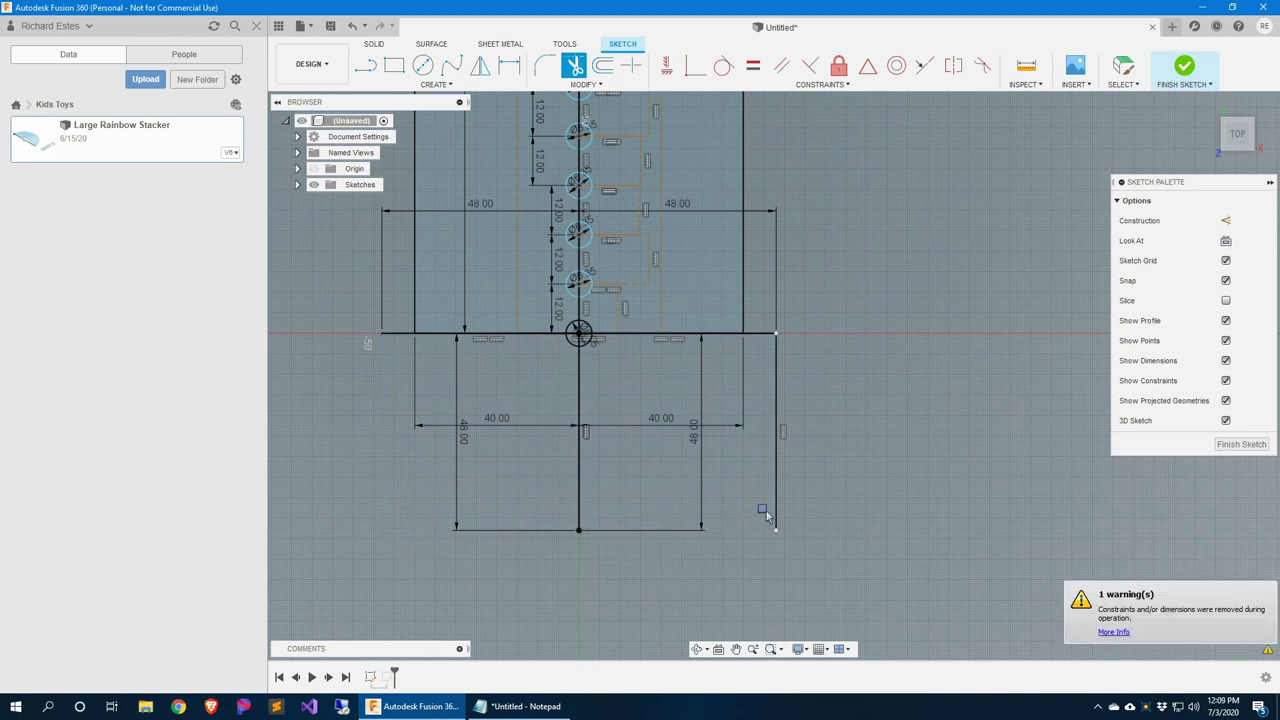
pyautogui.click(776, 500)
pyautogui.click(594, 493)
pyautogui.click(376, 343)
pyautogui.click(767, 332)
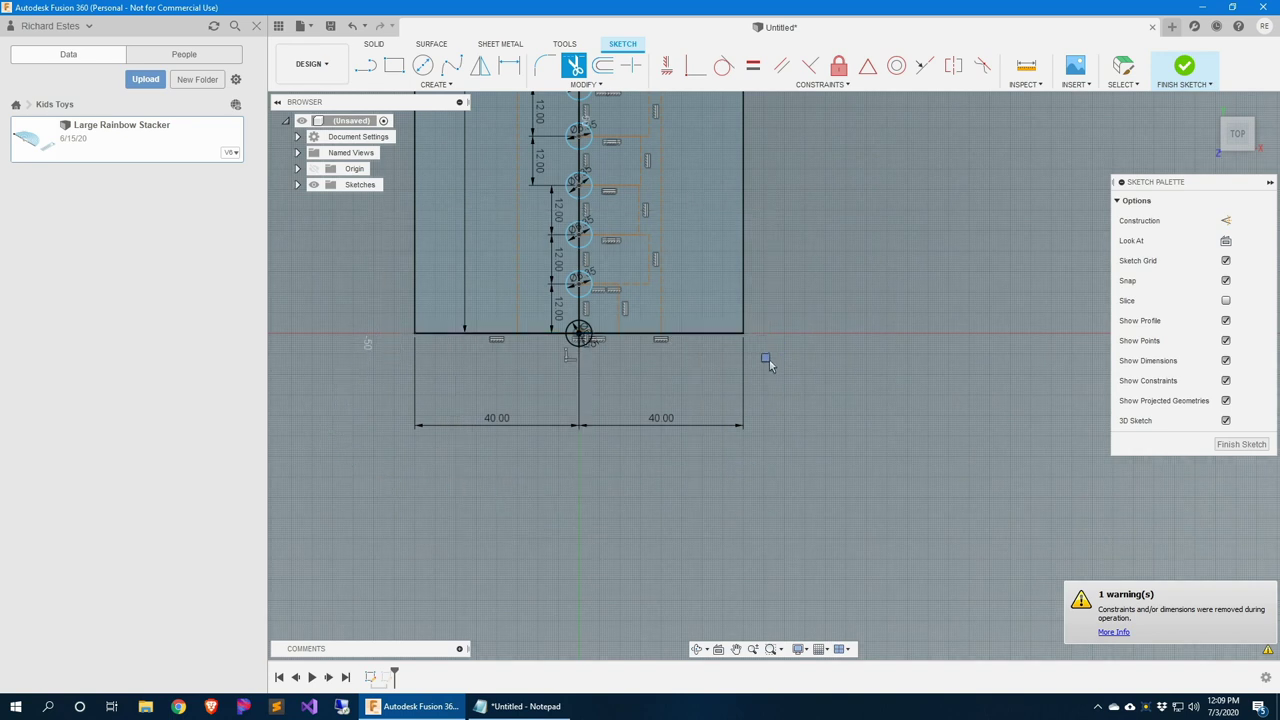
# Sketch a 40 mm tall rectangle below the baseline across both 40 mm wide rectangles, starting at their lower-left corner, and finish the sketch
pyautogui.press('r')
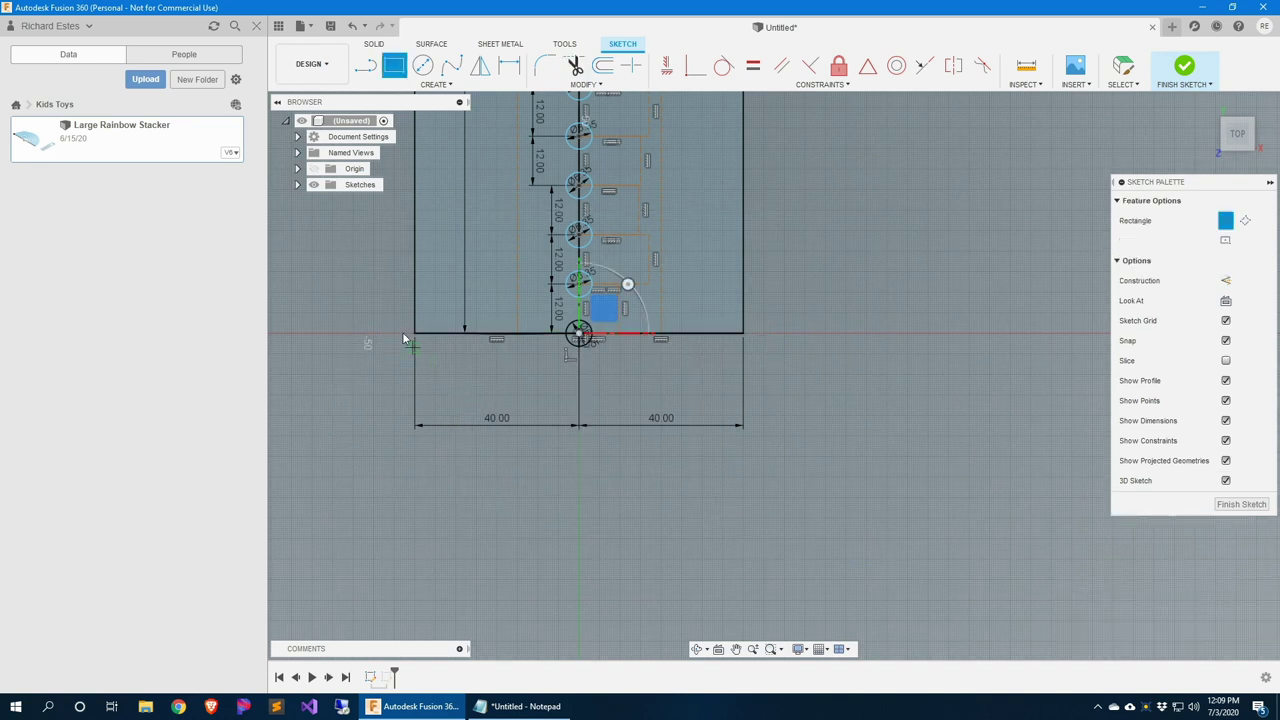
pyautogui.click(415, 333)
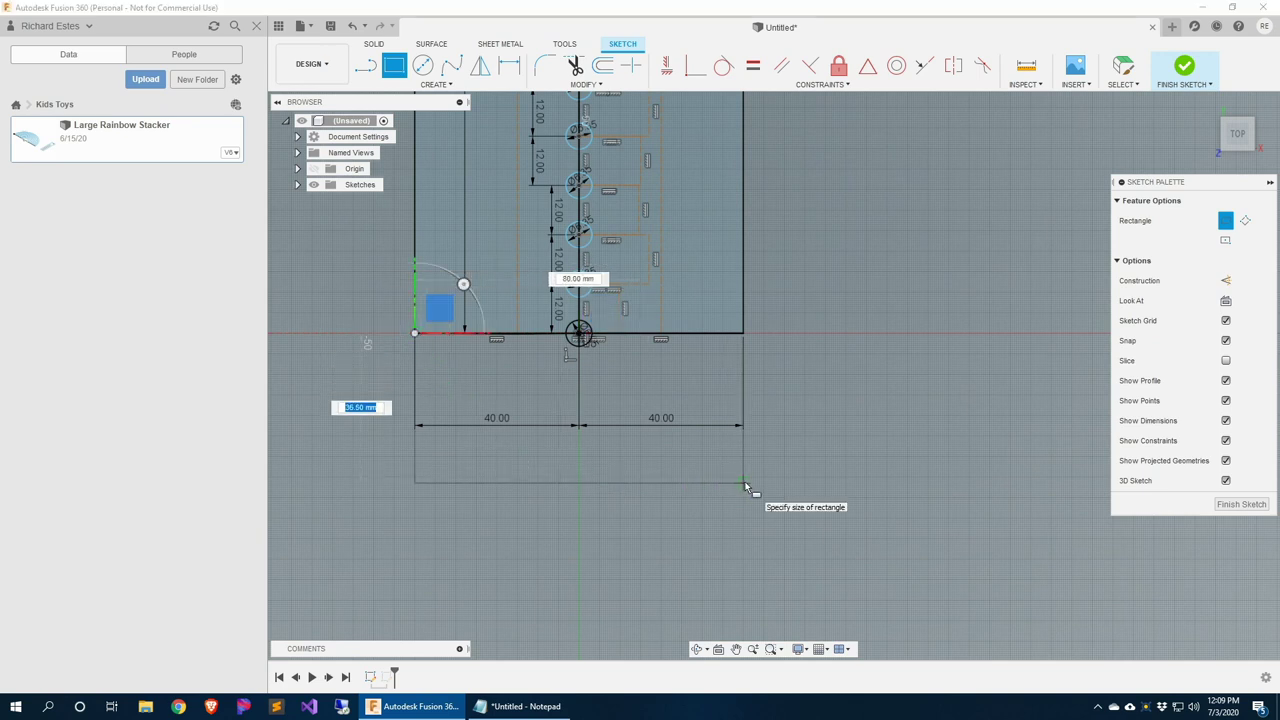
pyautogui.write('40')
pyautogui.press('Return')
pyautogui.moveTo(768, 254); pyautogui.dragTo(705, 525, button='middle')
pyautogui.scroll(-4, 716, 342)
pyautogui.moveTo(762, 285); pyautogui.dragTo(684, 335, button='middle')
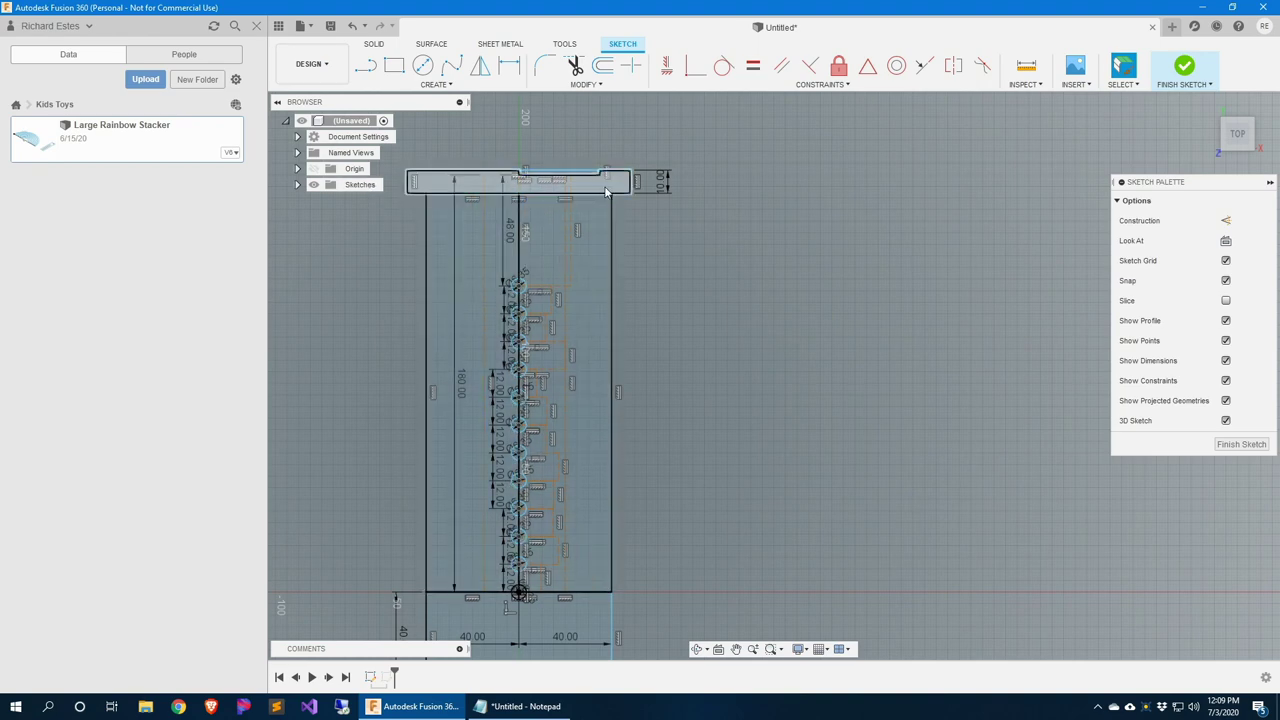
pyautogui.scroll(-2, 759, 432)
pyautogui.moveTo(759, 432)
pyautogui.mouseDown(button='middle')
pyautogui.moveTo(726, 389)
pyautogui.moveTo(666, 380)
pyautogui.mouseUp(button='middle')
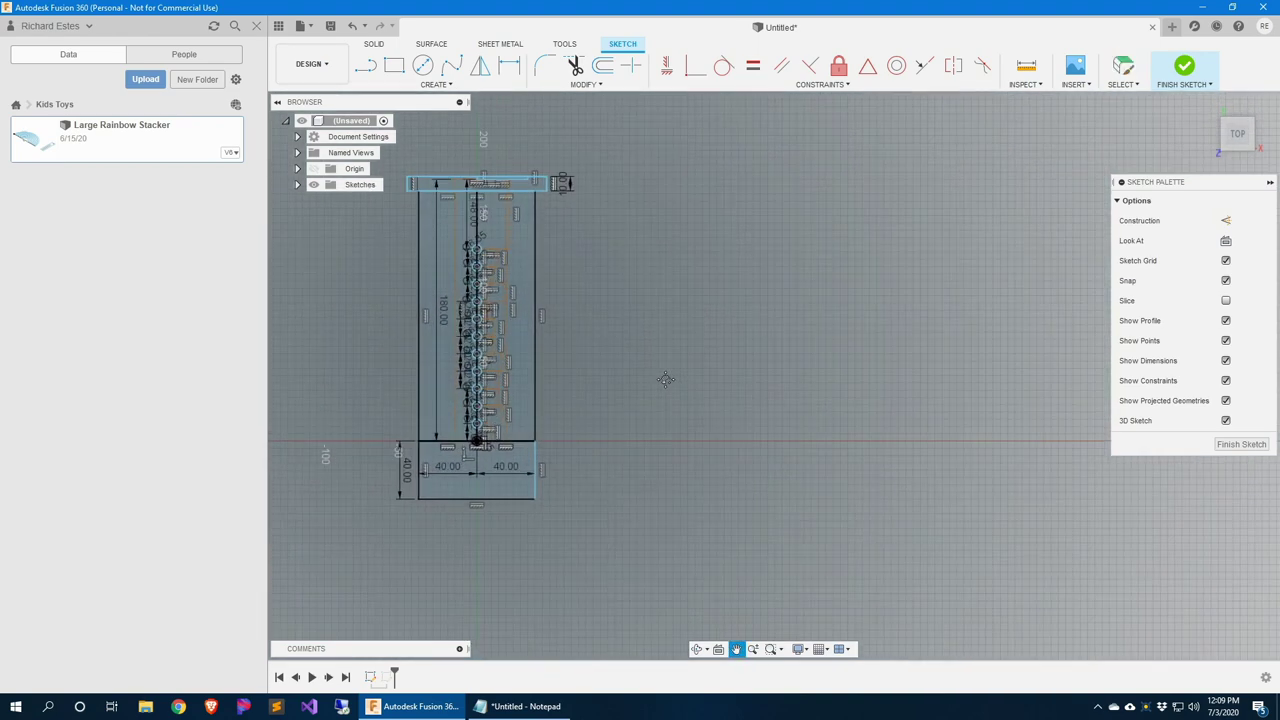
pyautogui.scroll(-1, 760, 430)
pyautogui.scroll(1, 760, 437)
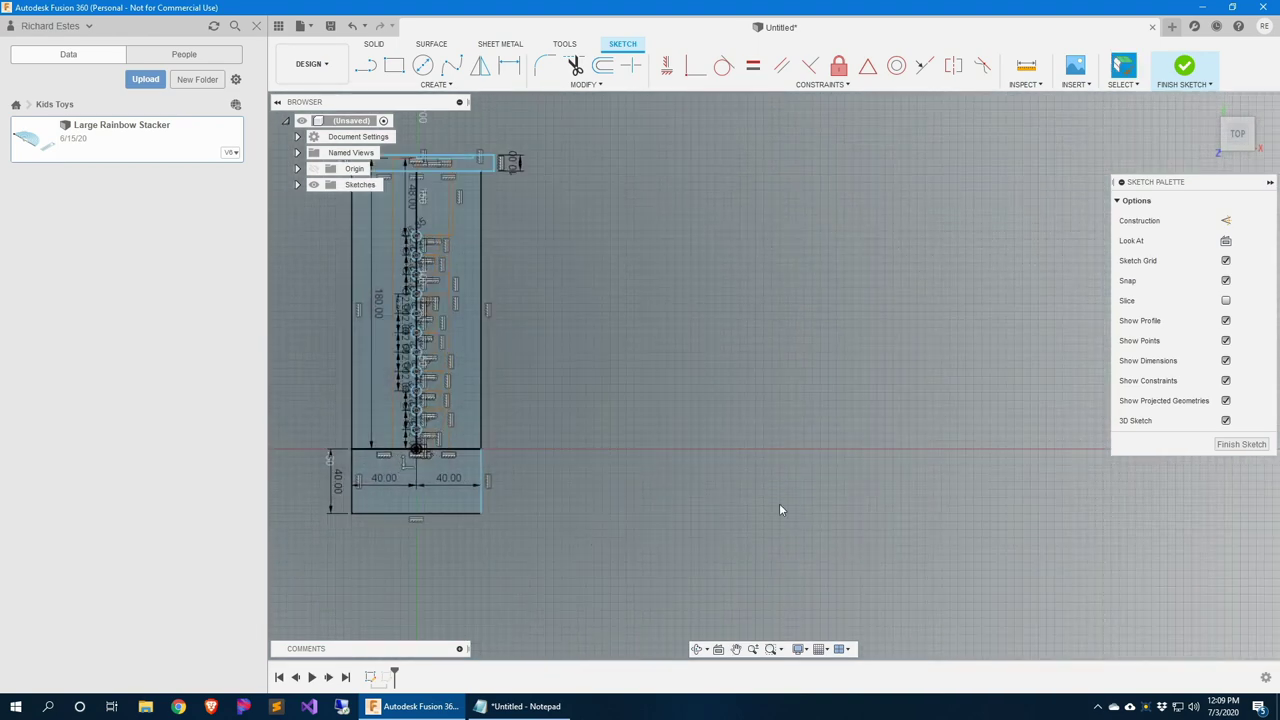
pyautogui.click(1230, 446)
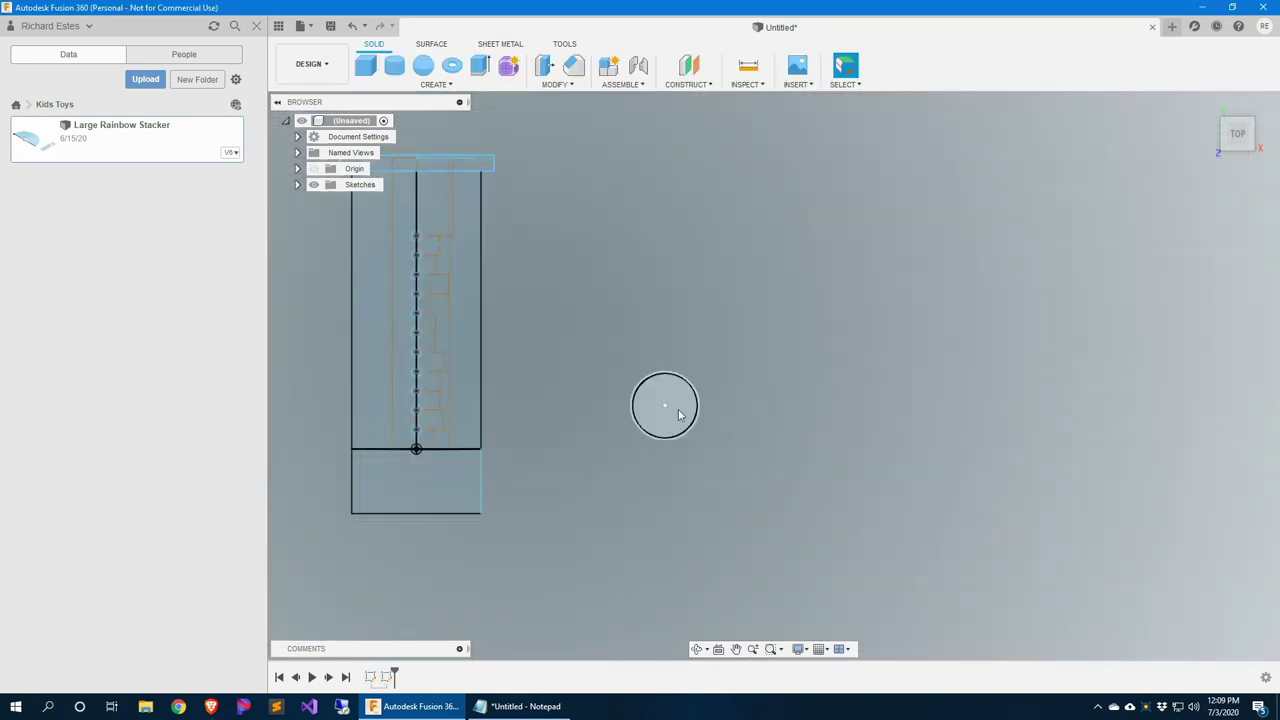
pyautogui.rightClick(390, 678)
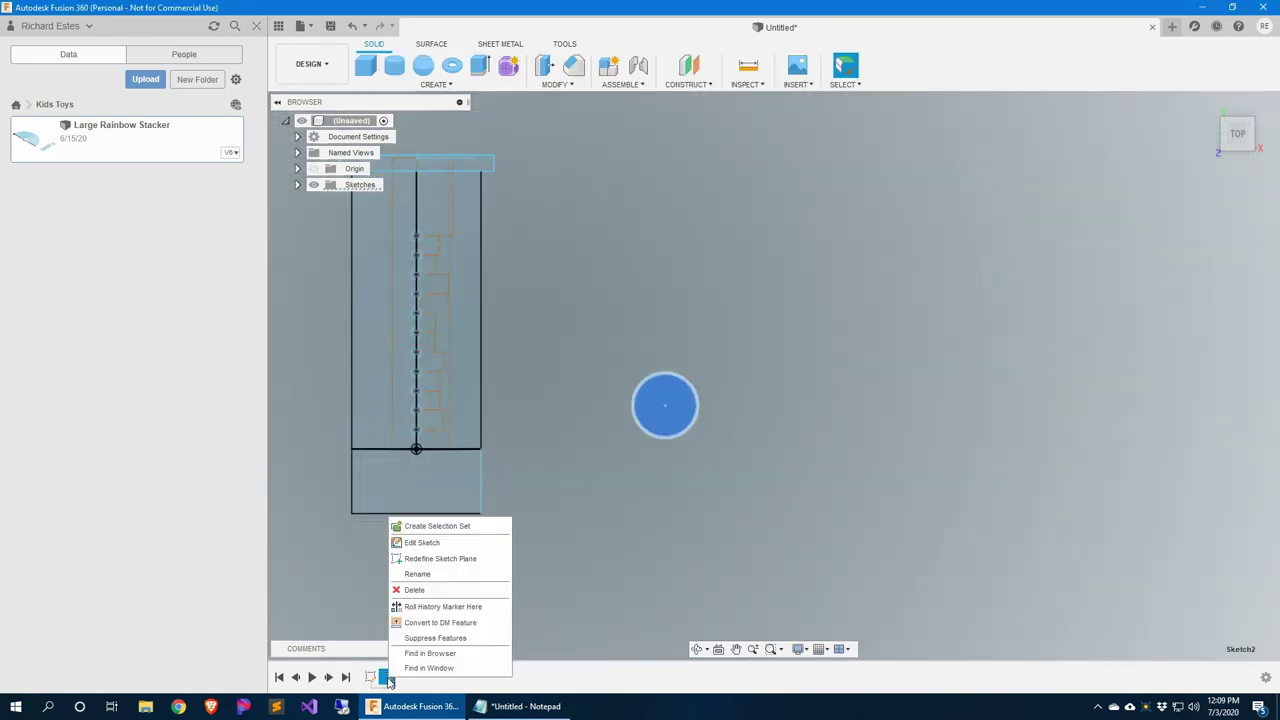
pyautogui.click(431, 549)
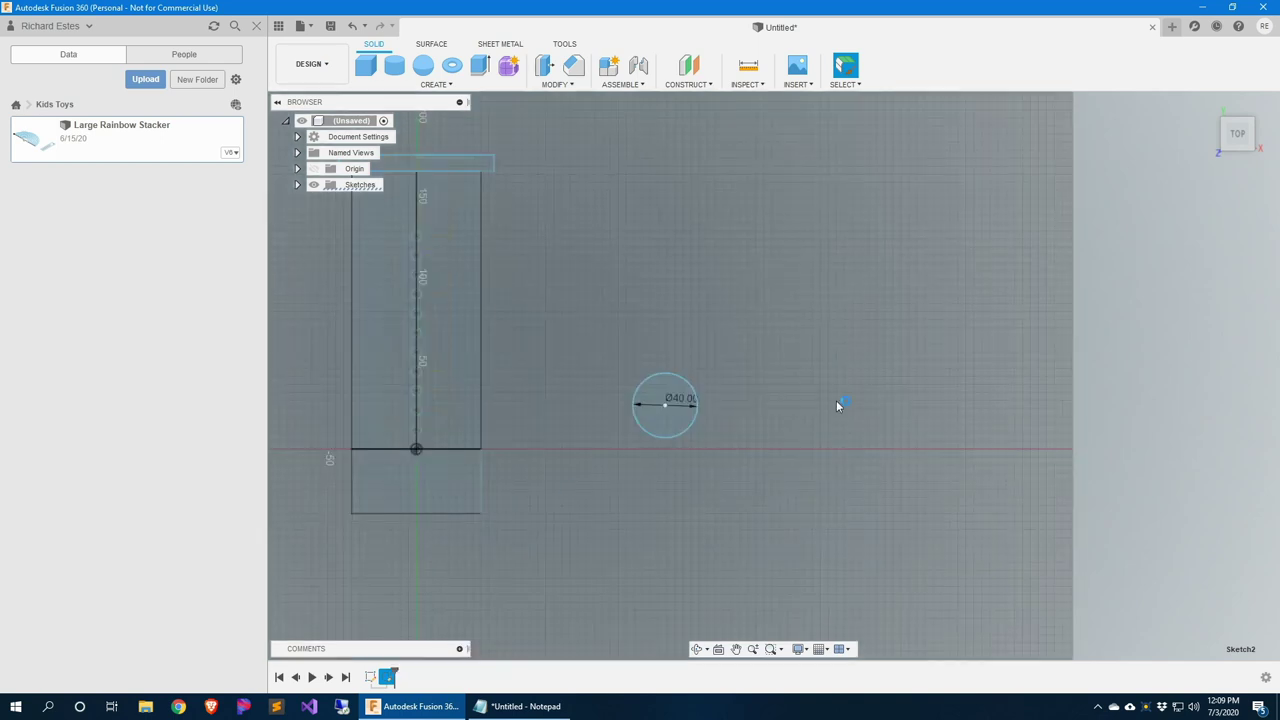
pyautogui.scroll(5, 683, 425)
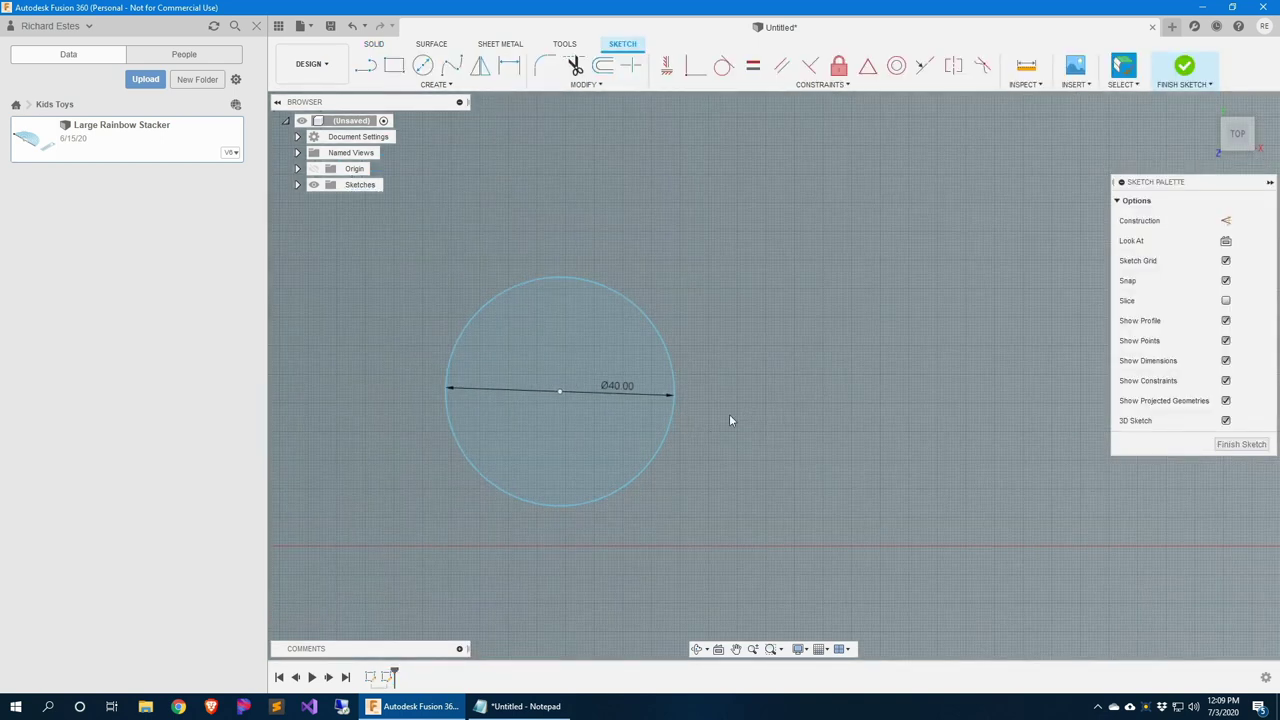
pyautogui.moveTo(784, 417); pyautogui.dragTo(846, 437, button='middle')
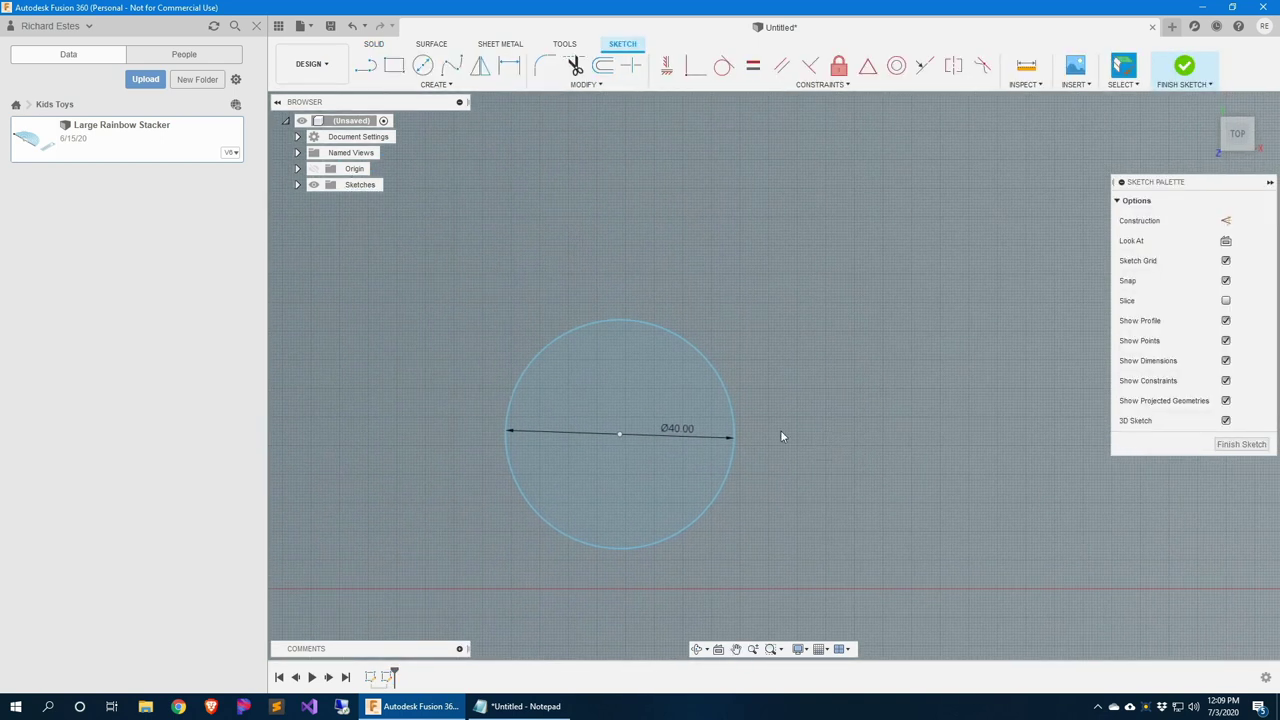
pyautogui.click(619, 434)
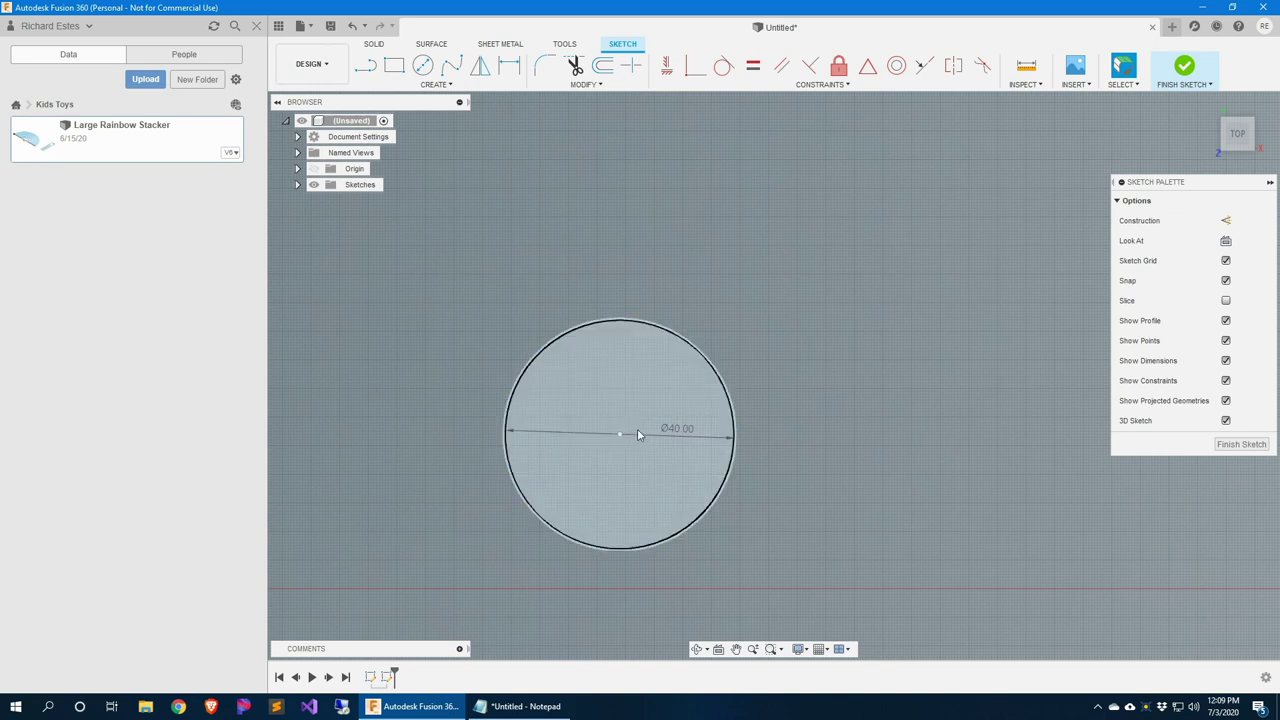
pyautogui.click(633, 431)
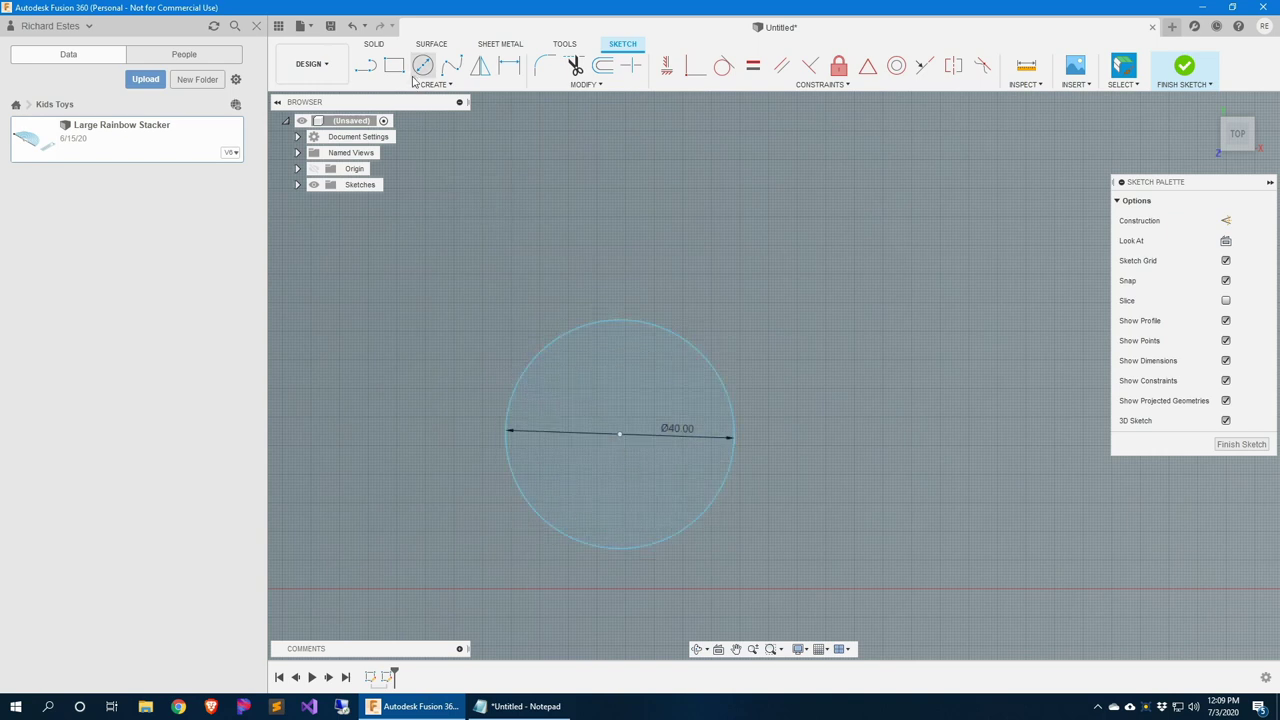
pyautogui.press('Escape')
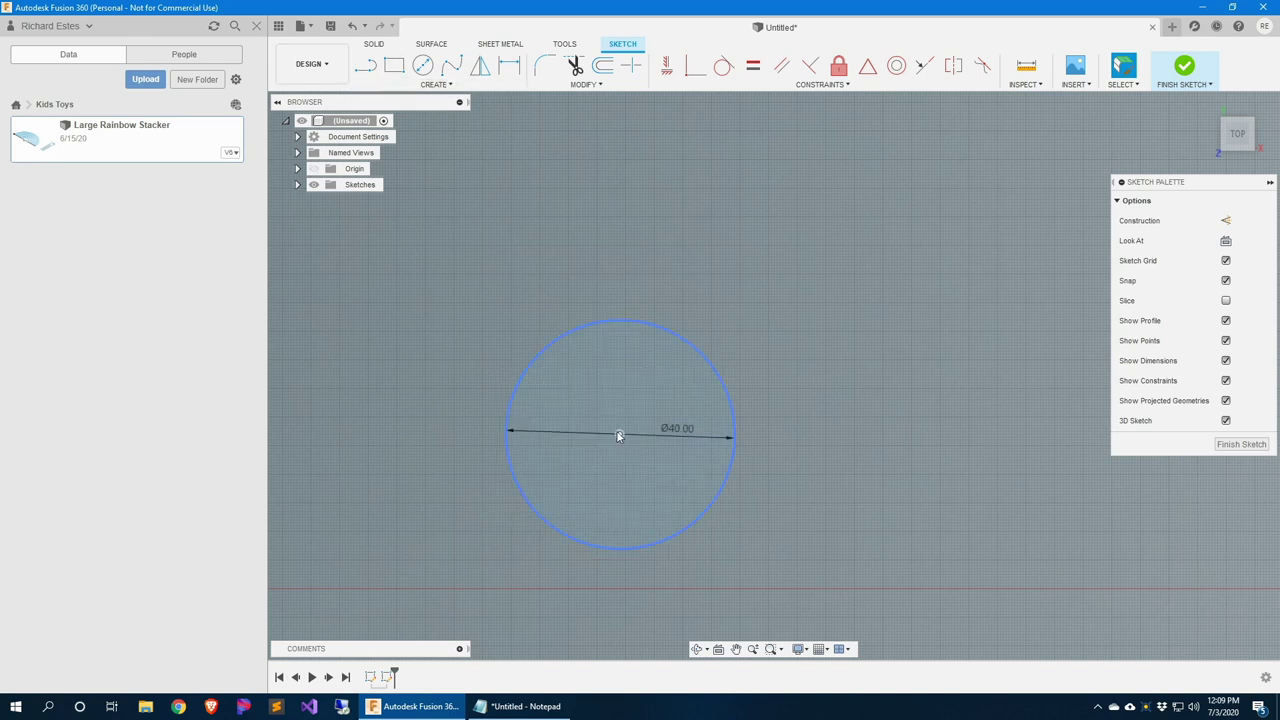
pyautogui.scroll(-3, 596, 444)
pyautogui.rightClick(434, 415)
pyautogui.click(743, 429)
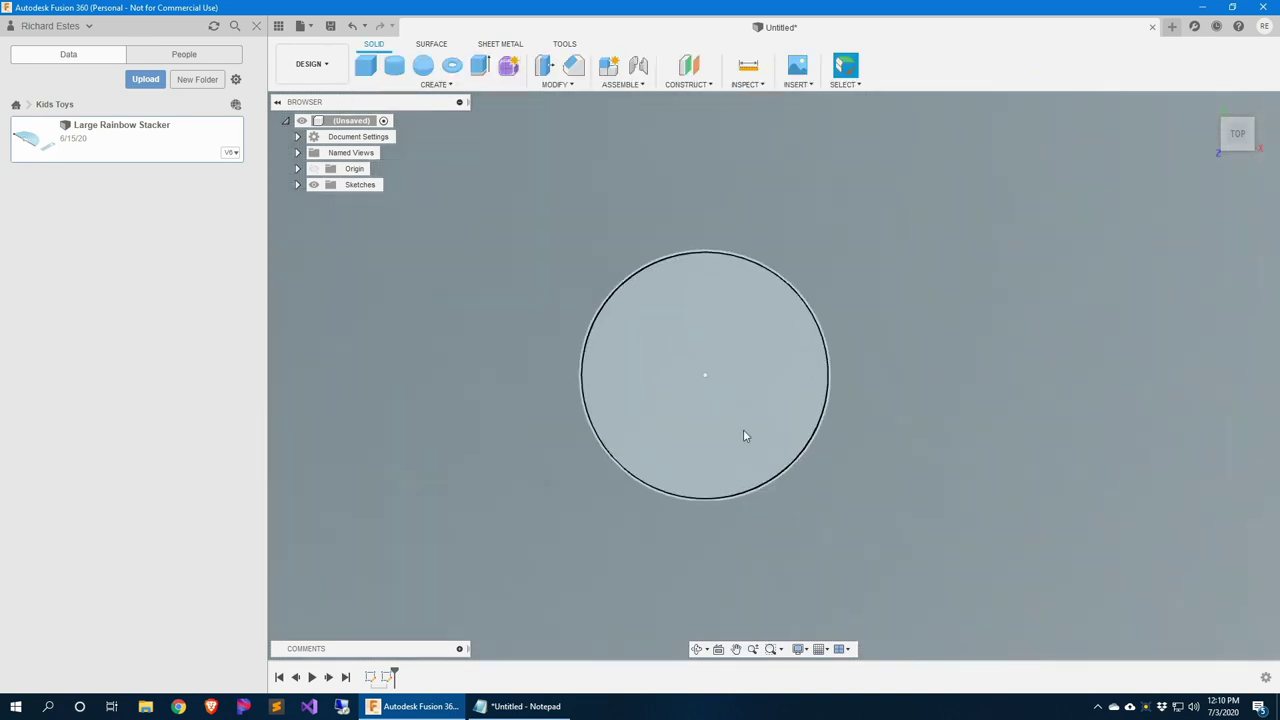
# Reopen the 40 mm circle's sketch and add a concentric 6.35 mm diameter circle at its centre
pyautogui.rightClick(388, 678)
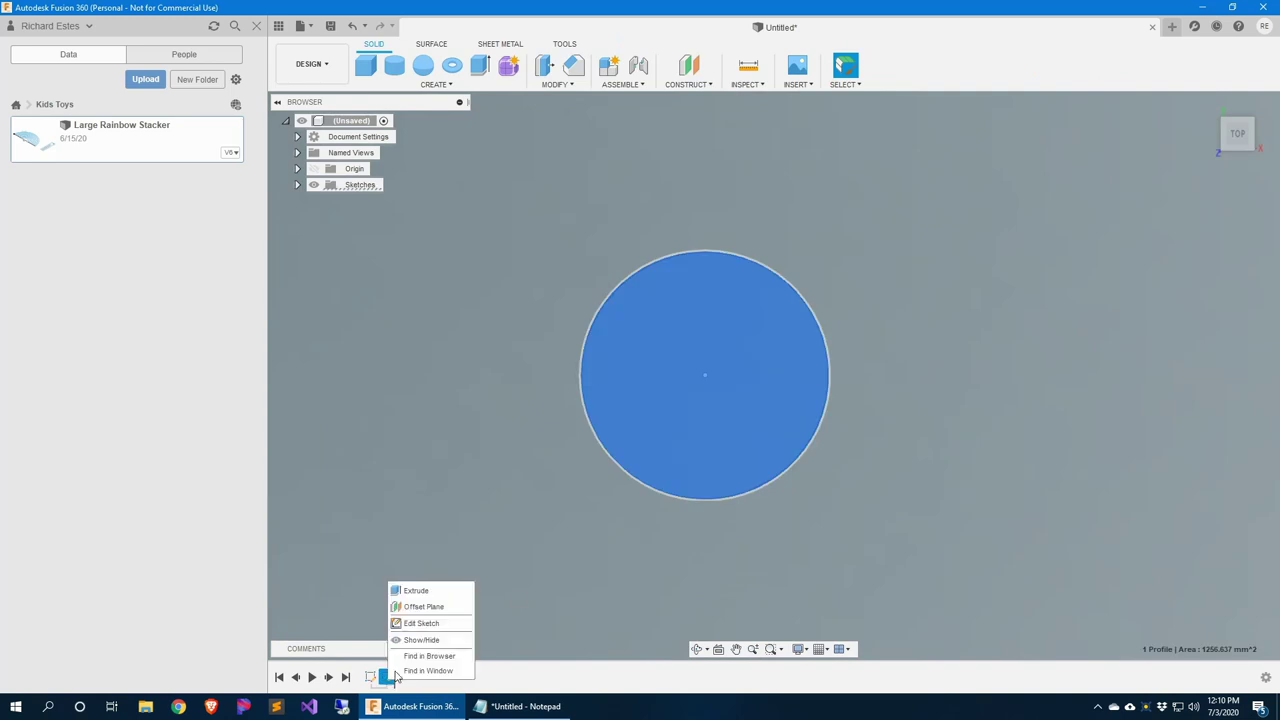
pyautogui.click(420, 626)
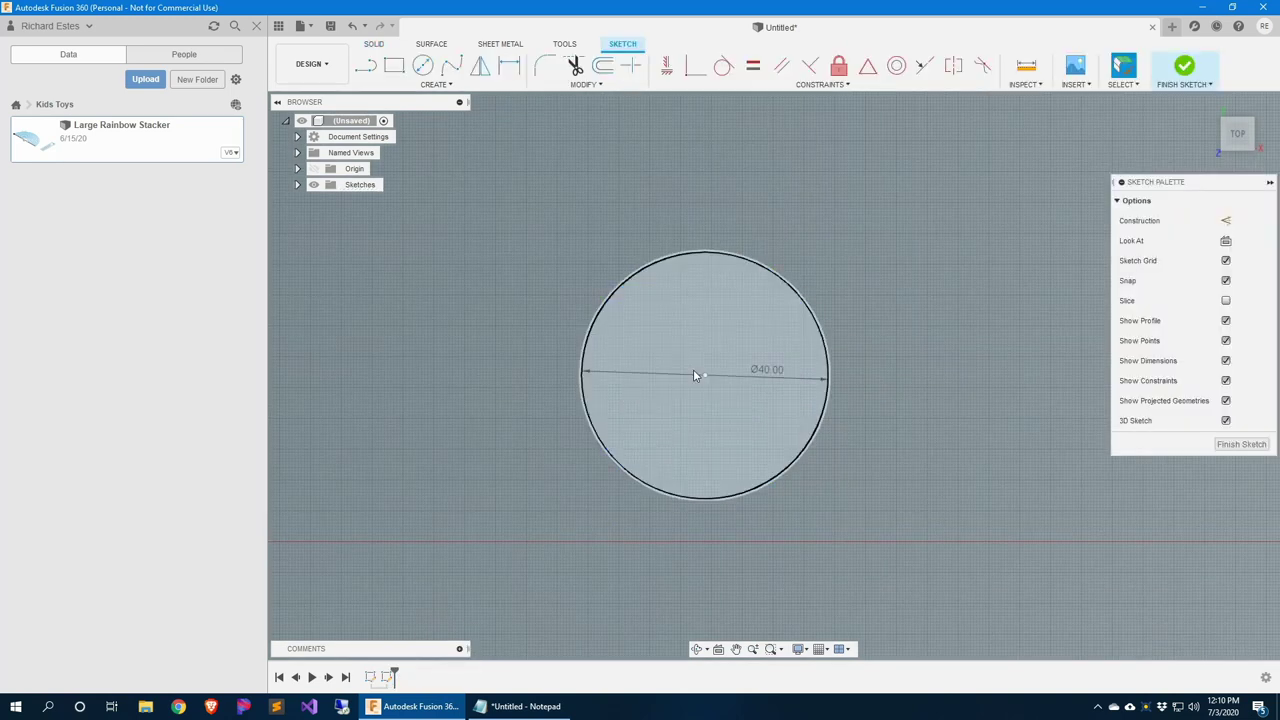
pyautogui.press('c')
pyautogui.click(705, 377)
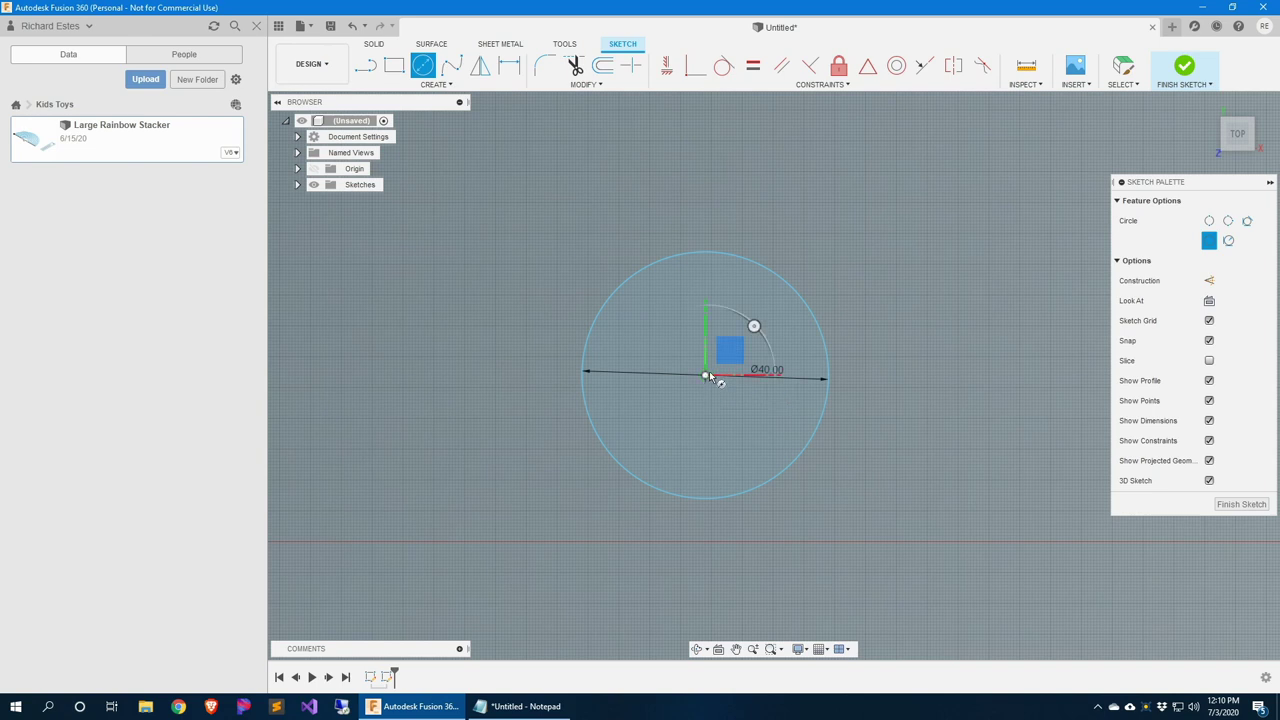
pyautogui.write('6.35')
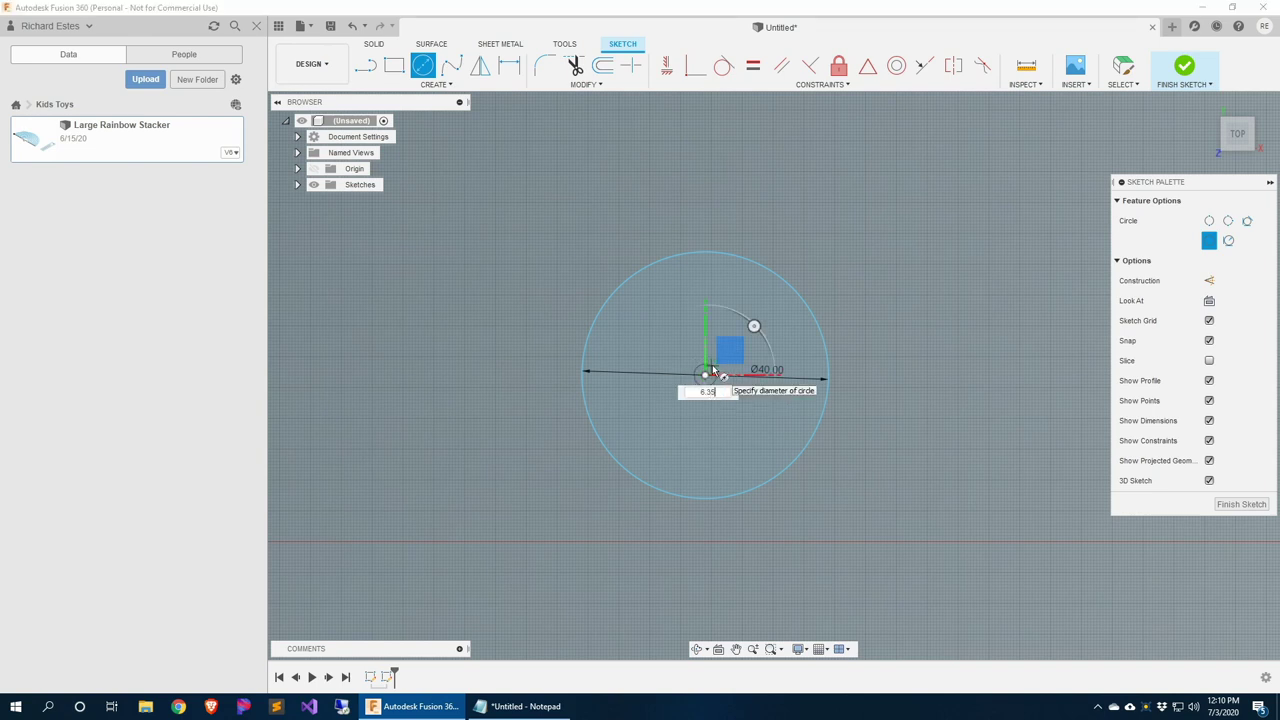
pyautogui.press('Return')
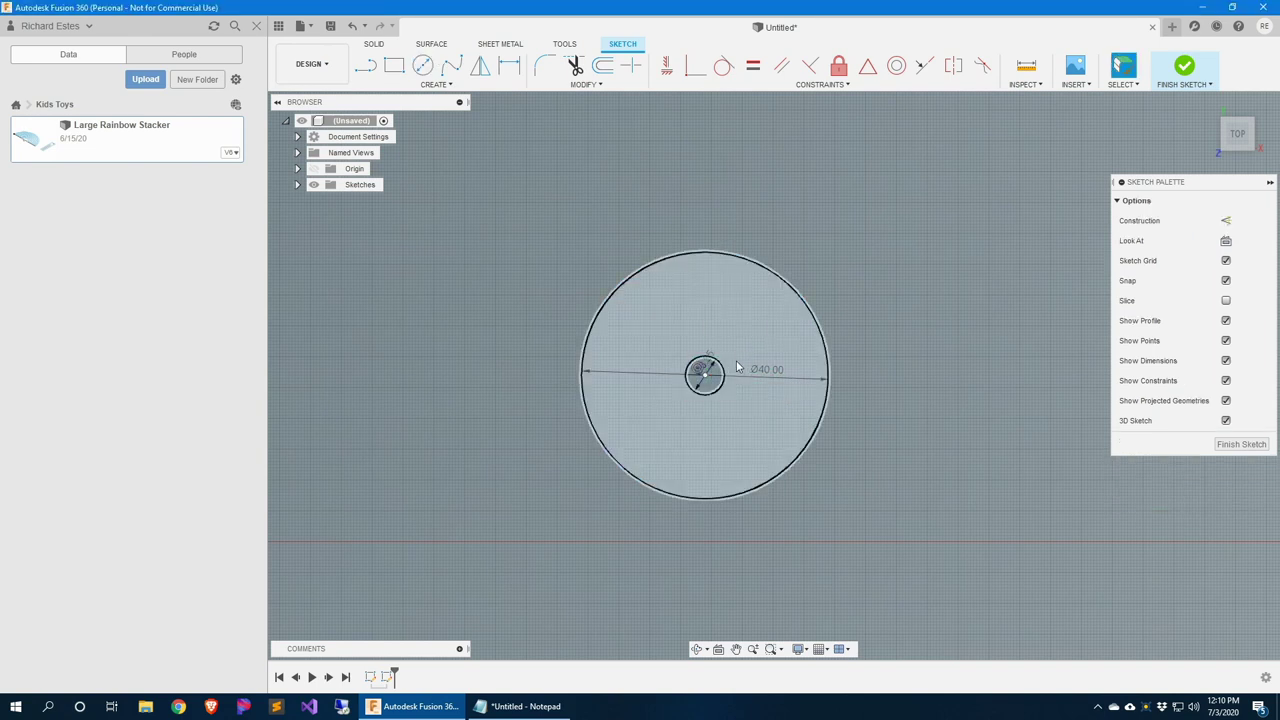
# Sketch a 10 mm by 10 mm center rectangle on the shared centre of the two circles
pyautogui.click(436, 84)
pyautogui.moveTo(436, 118)
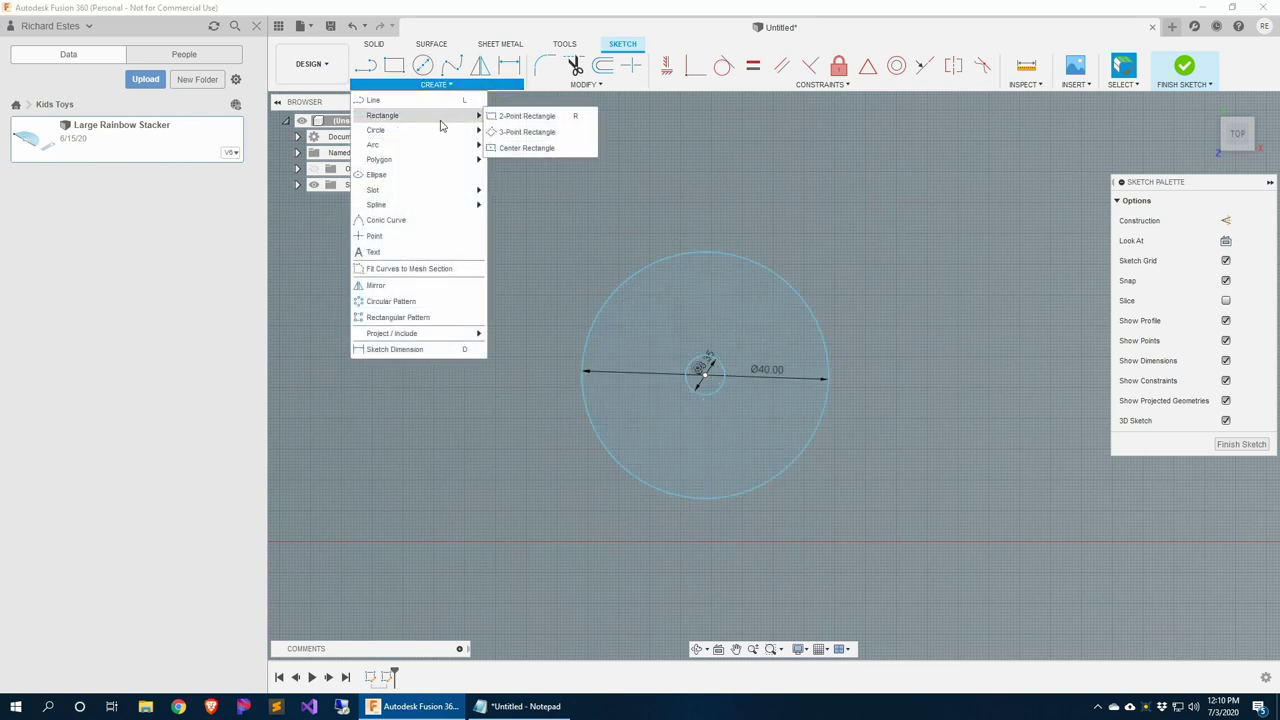
pyautogui.click(528, 146)
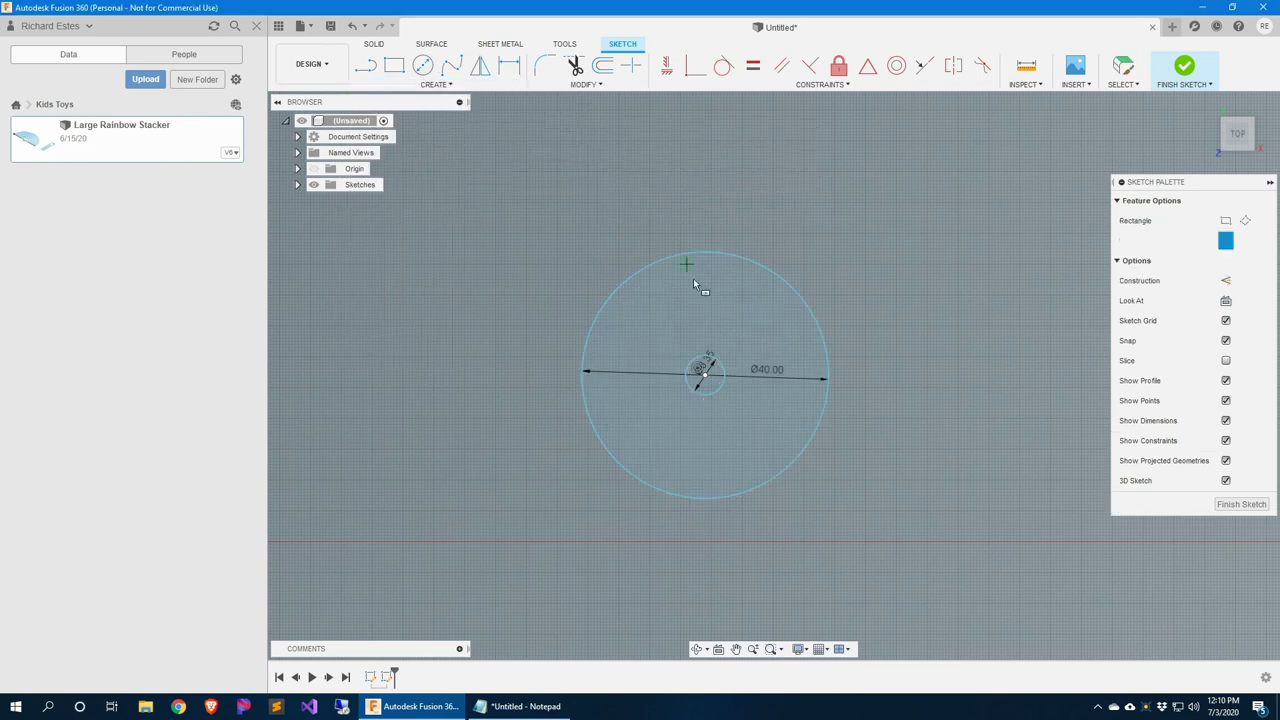
pyautogui.click(705, 373)
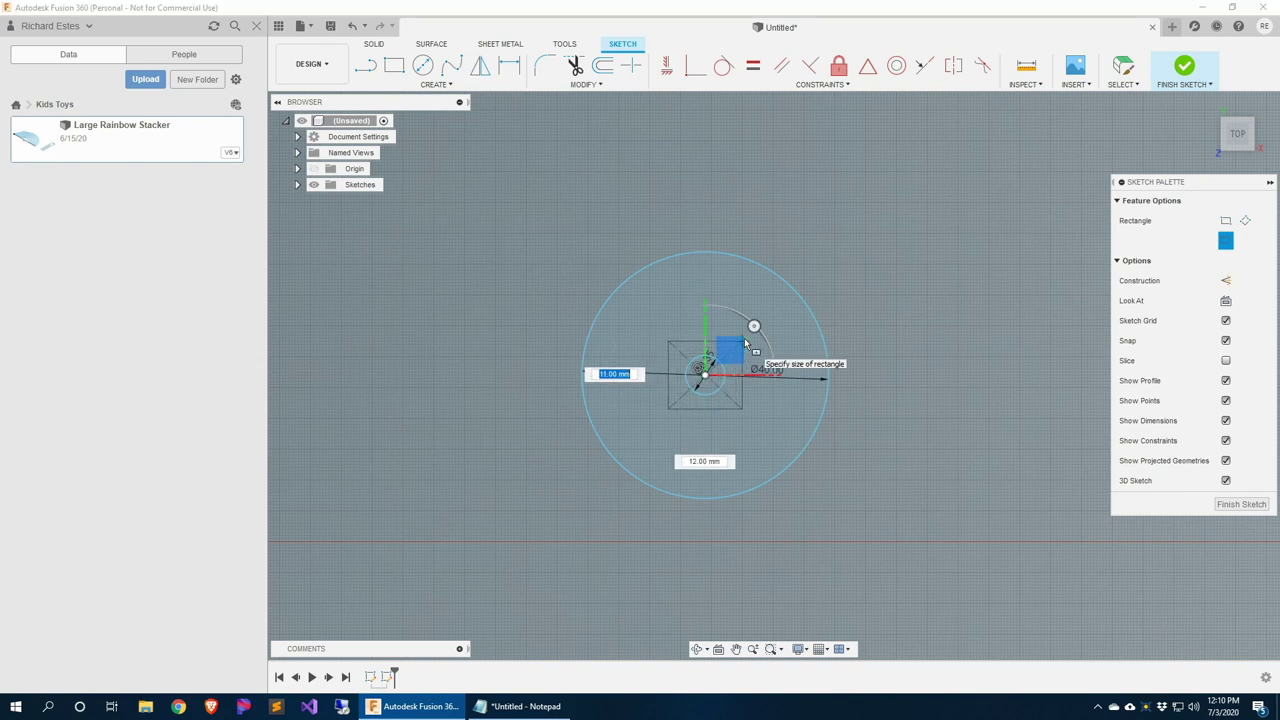
pyautogui.write('10')
pyautogui.press('Tab')
pyautogui.write('10')
pyautogui.press('Return')
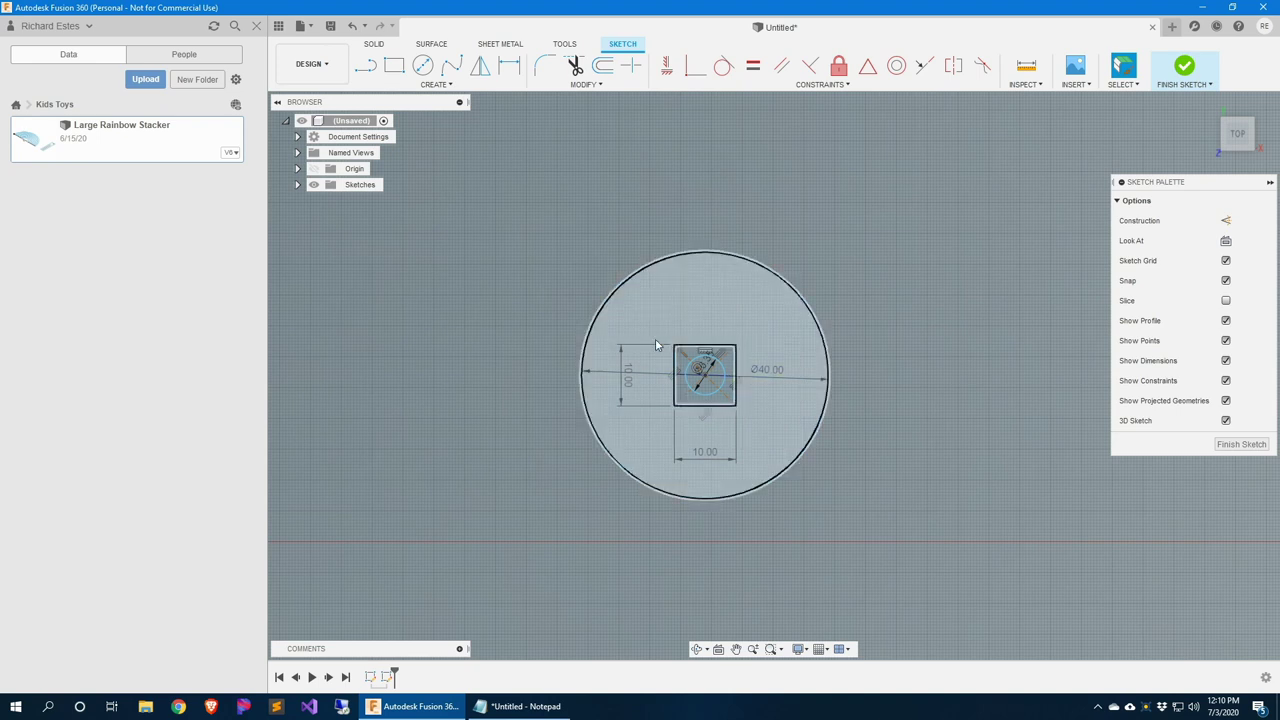
pyautogui.moveTo(700, 358); pyautogui.dragTo(725, 366)
# Extend the square's upper edge with horizontal lines from both upper corners out to the 40 mm circle
pyautogui.scroll(3, 725, 366)
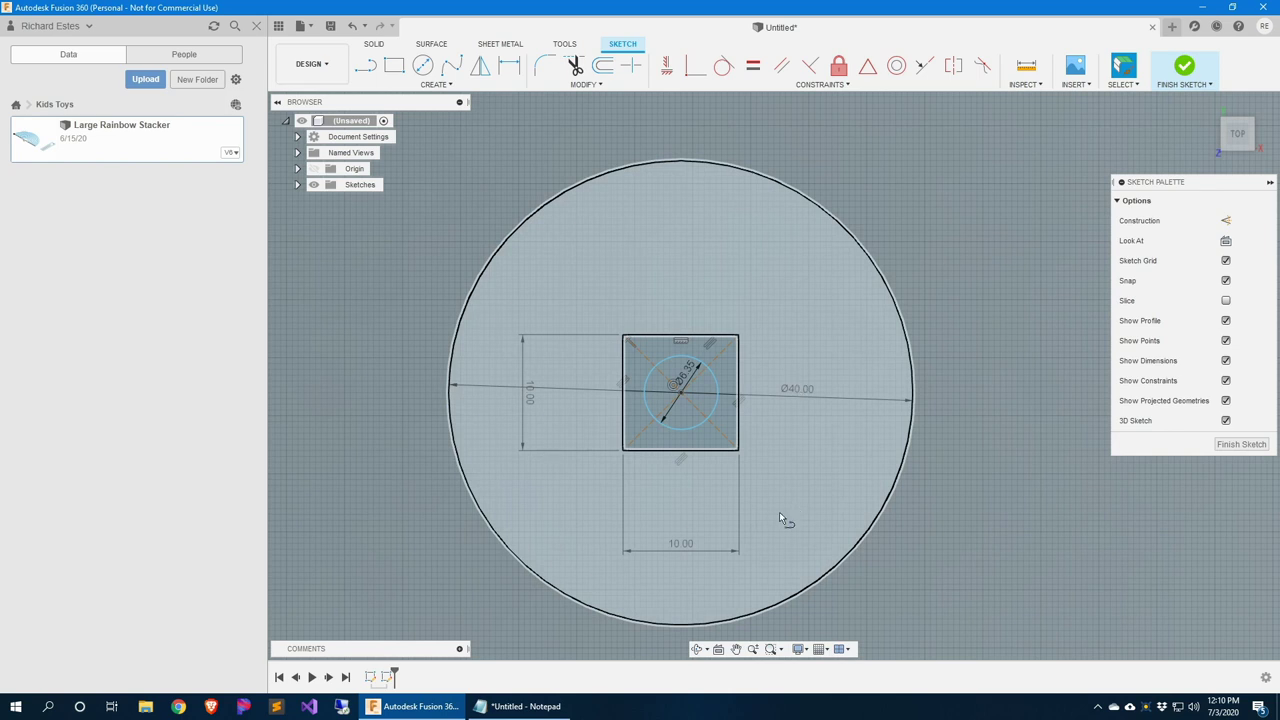
pyautogui.press('l')
pyautogui.click(739, 335)
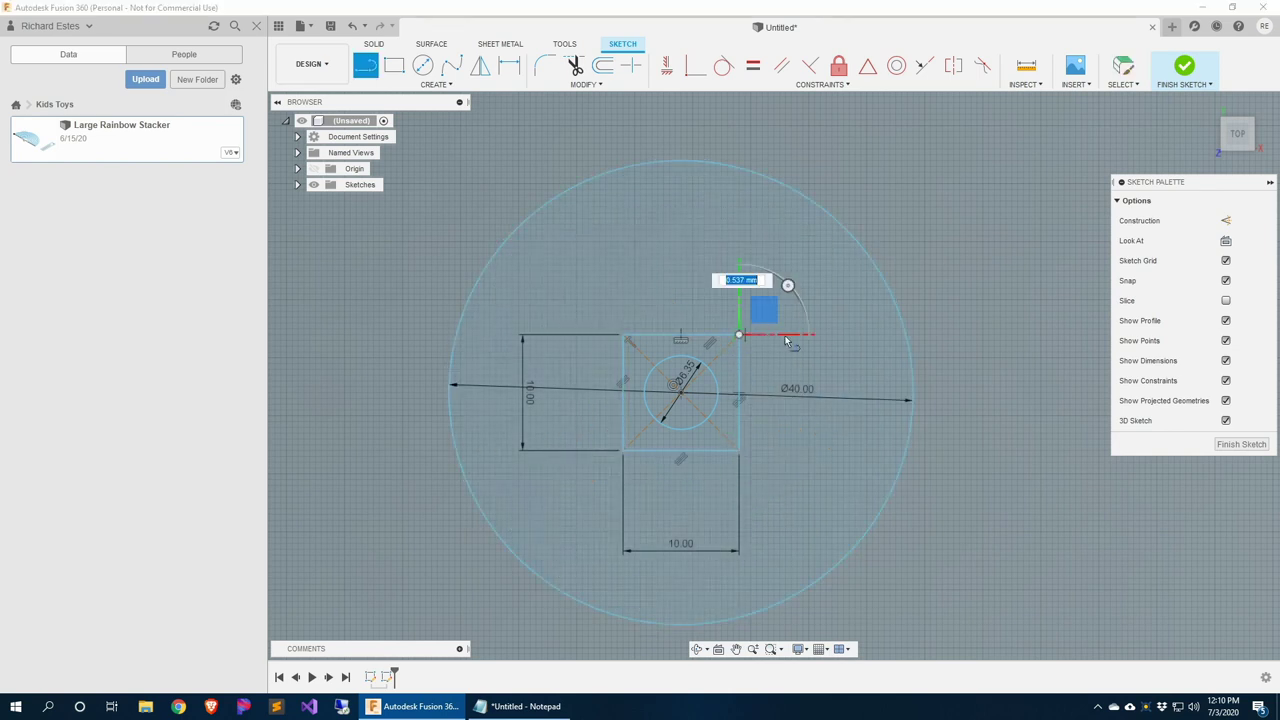
pyautogui.doubleClick(906, 335)
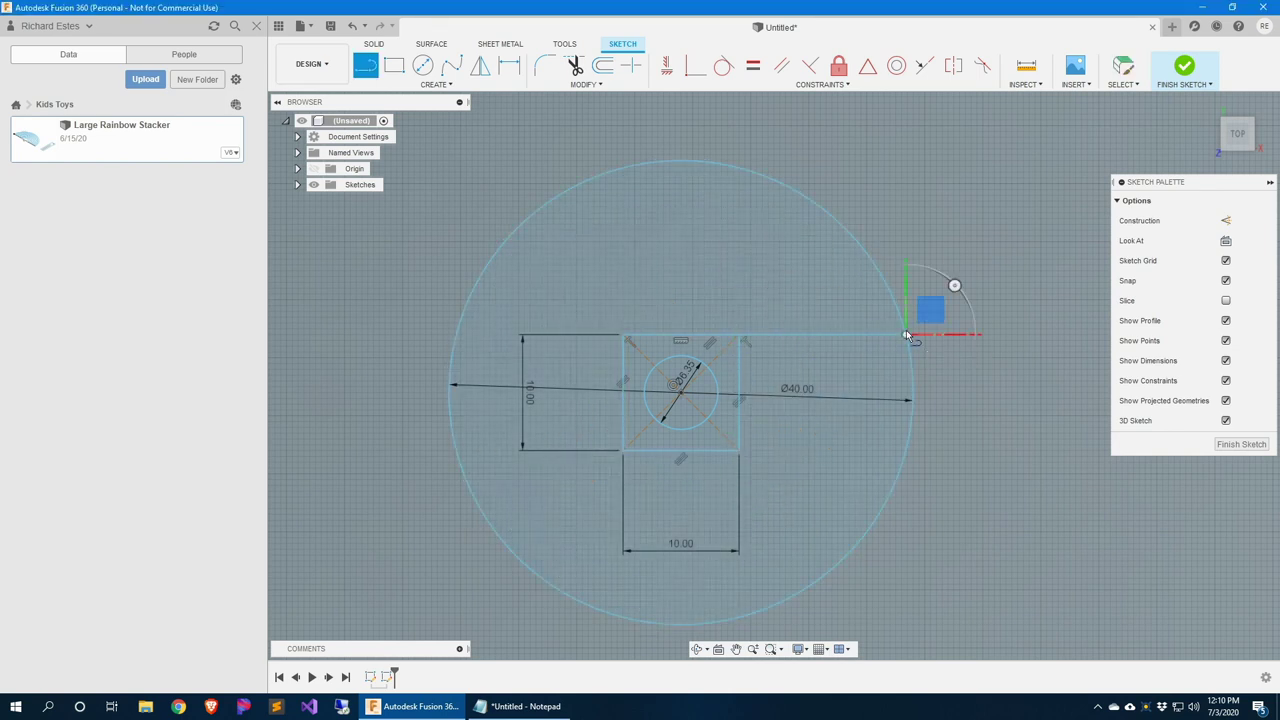
pyautogui.click(621, 335)
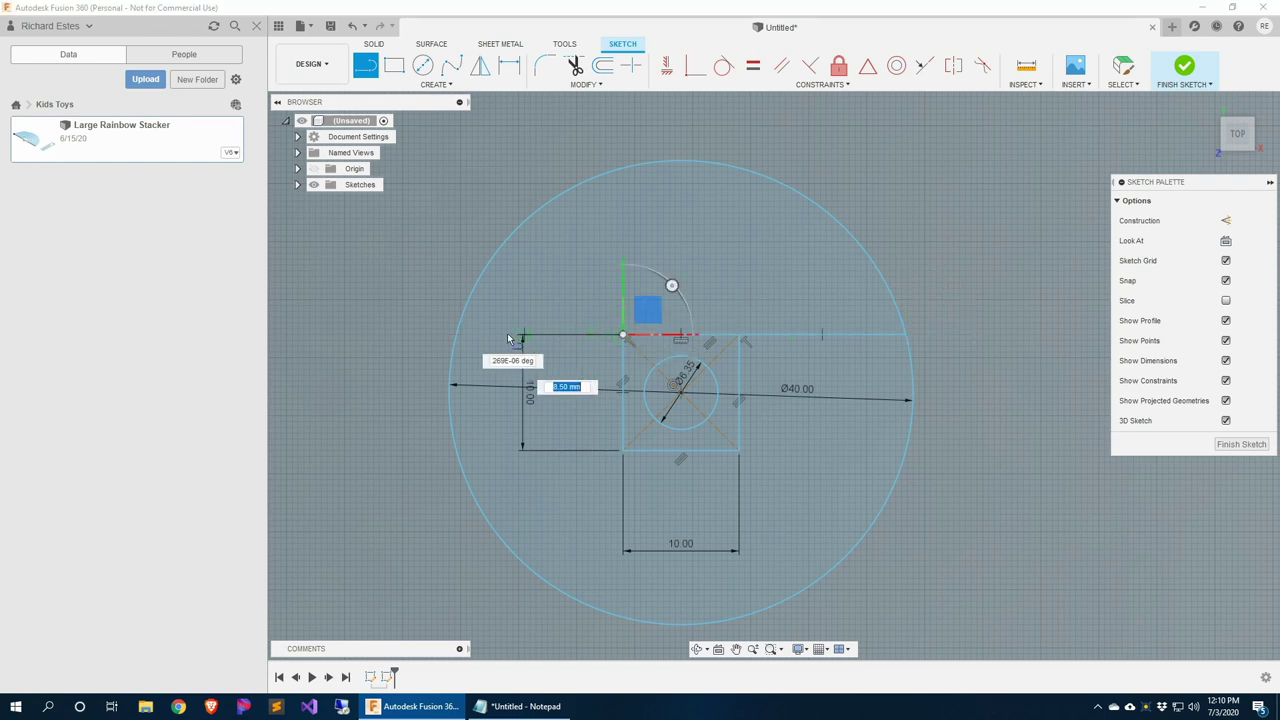
pyautogui.click(455, 335)
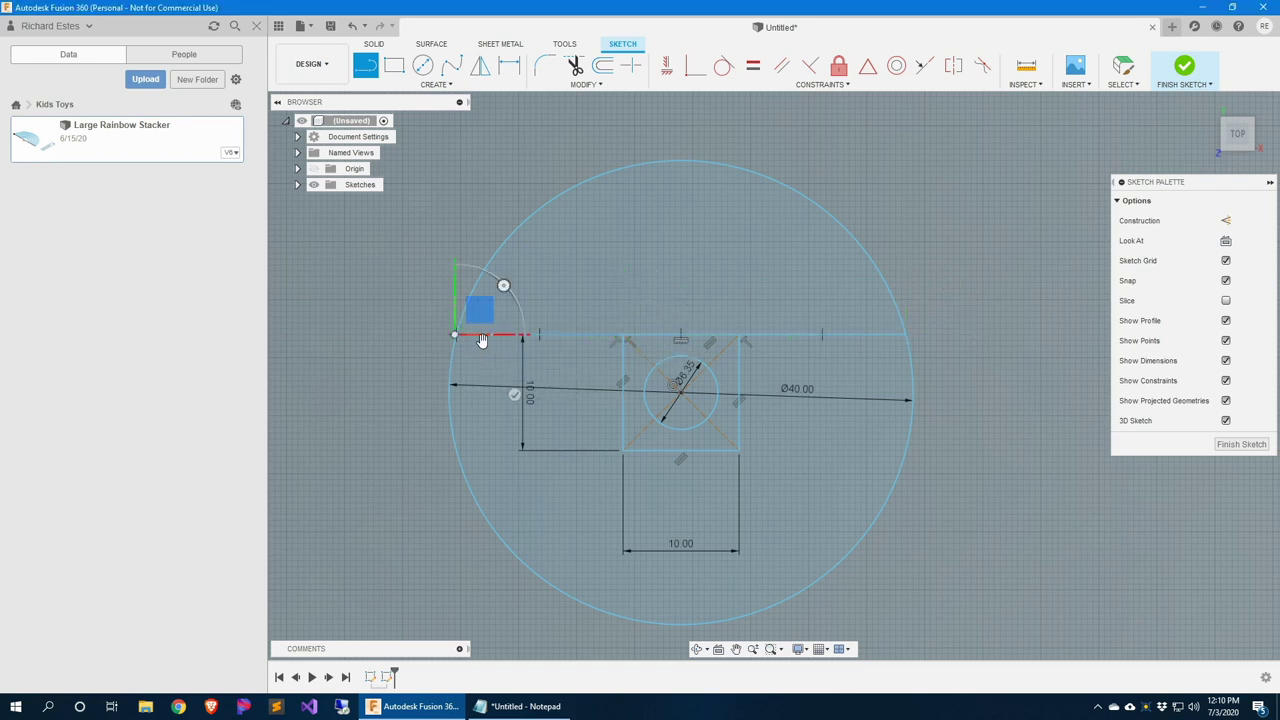
pyautogui.press('Escape')
pyautogui.scroll(3, 450, 337)
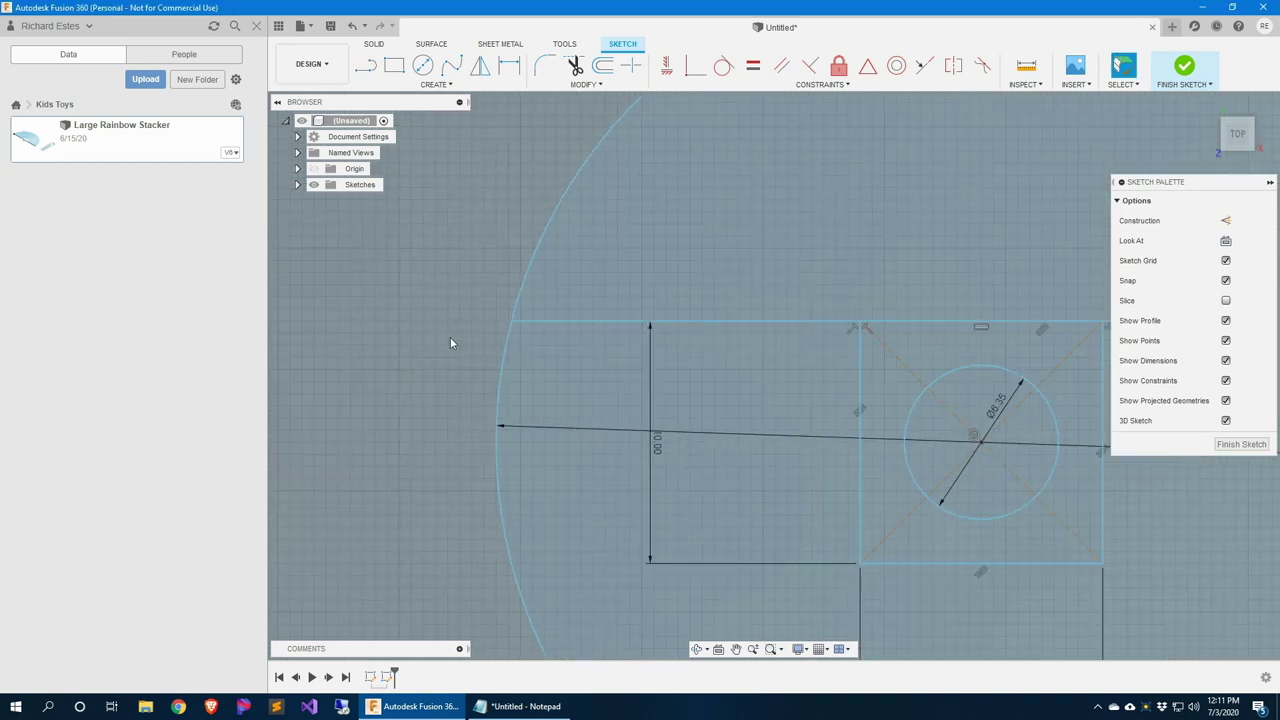
pyautogui.scroll(-3, 450, 337)
pyautogui.scroll(2, 986, 510)
pyautogui.scroll(-2, 894, 457)
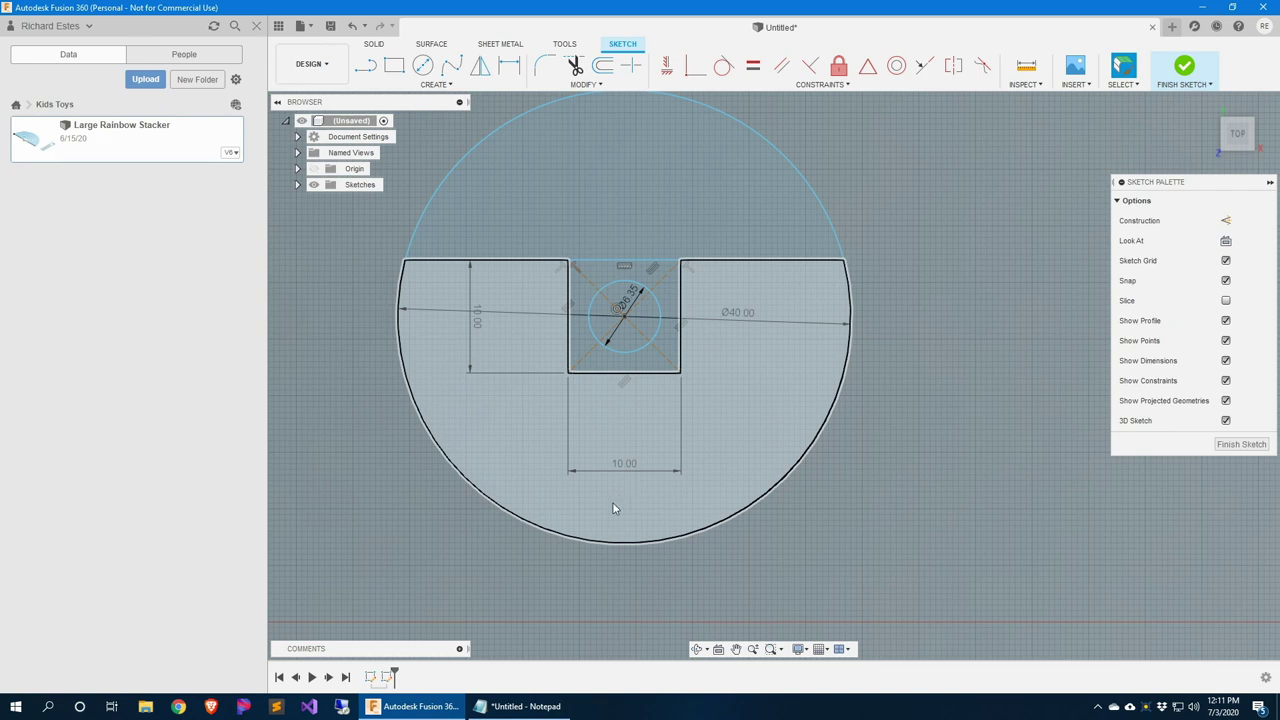
# Draw a vertical construction line downward from the midpoint of the square's lower edge, ending inside the 40 mm circle
pyautogui.press('l')
pyautogui.press('x')
pyautogui.click(624, 380)
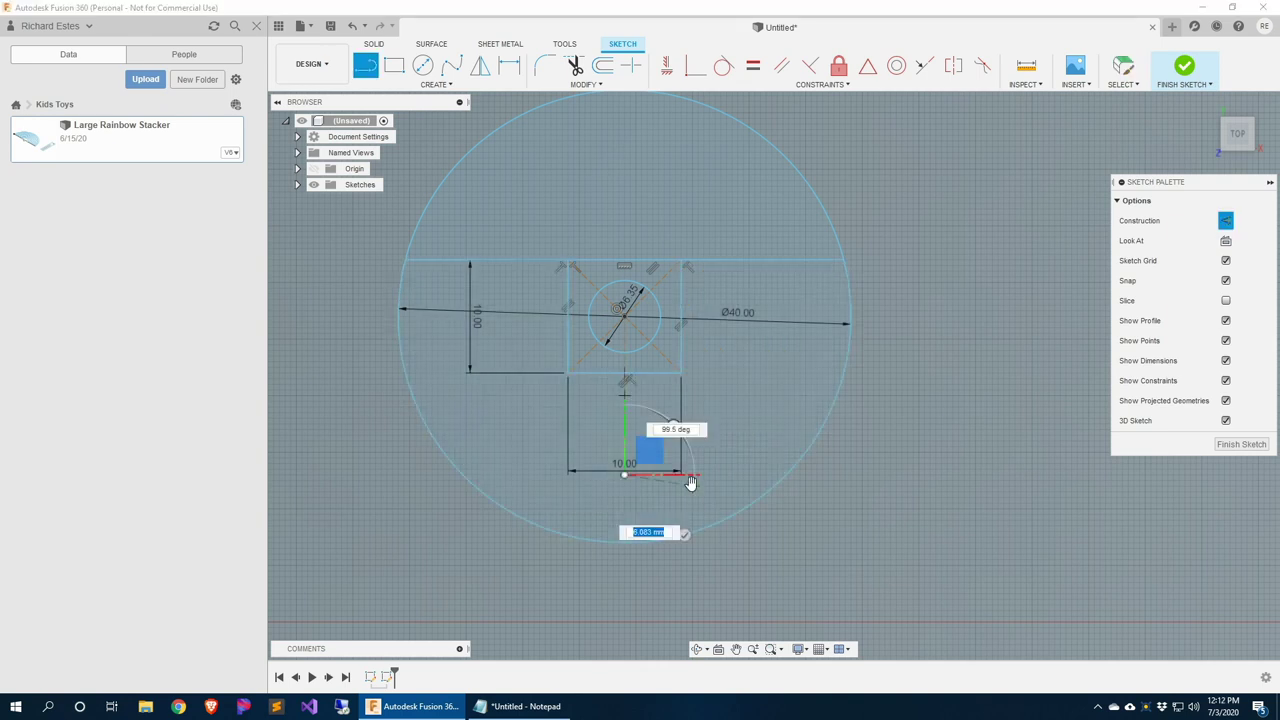
pyautogui.click(624, 475)
pyautogui.press('Escape')
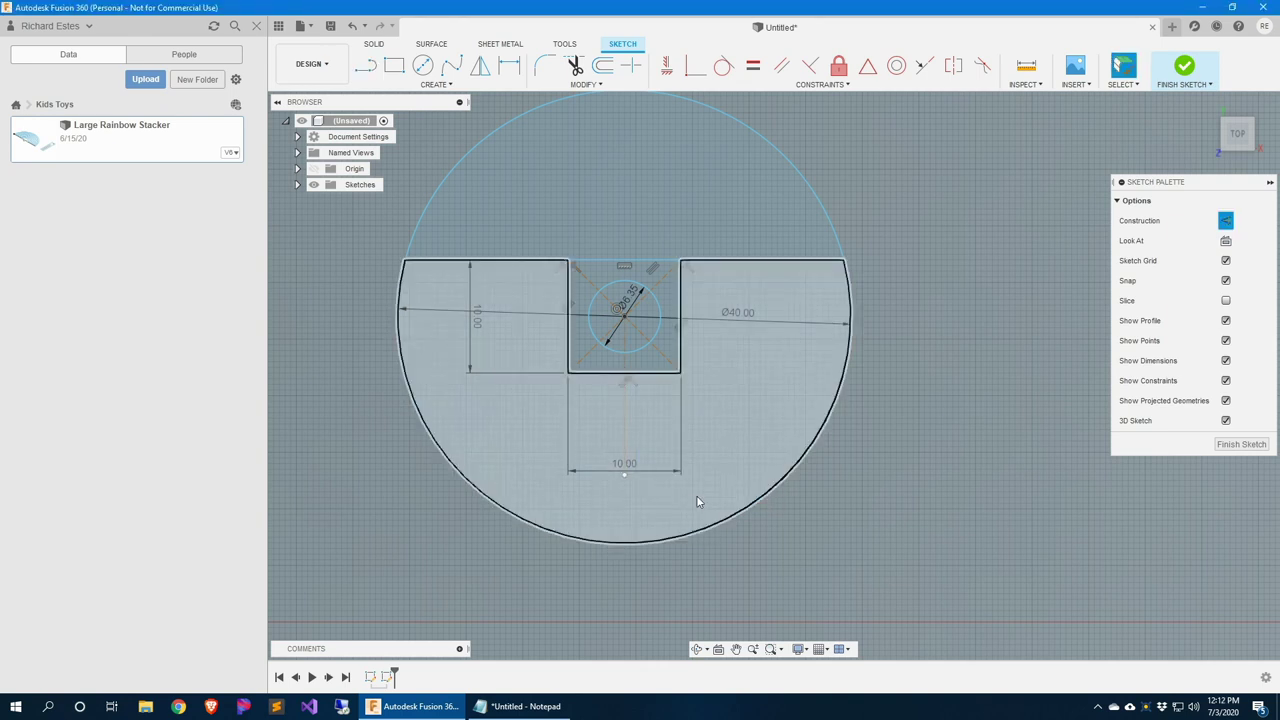
# Sketch a 6.35 mm diameter circle as normal geometry on the construction line's lower end and finish the sketch
pyautogui.press('c')
pyautogui.click(1210, 281)
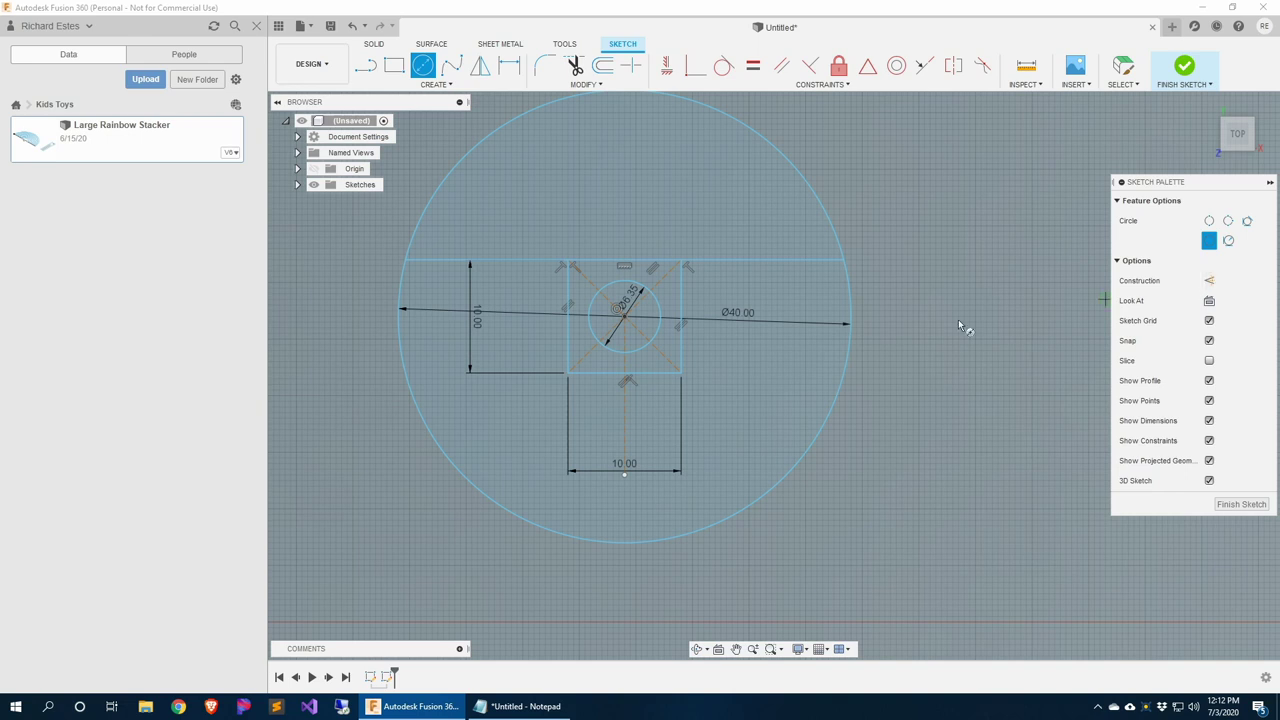
pyautogui.click(623, 475)
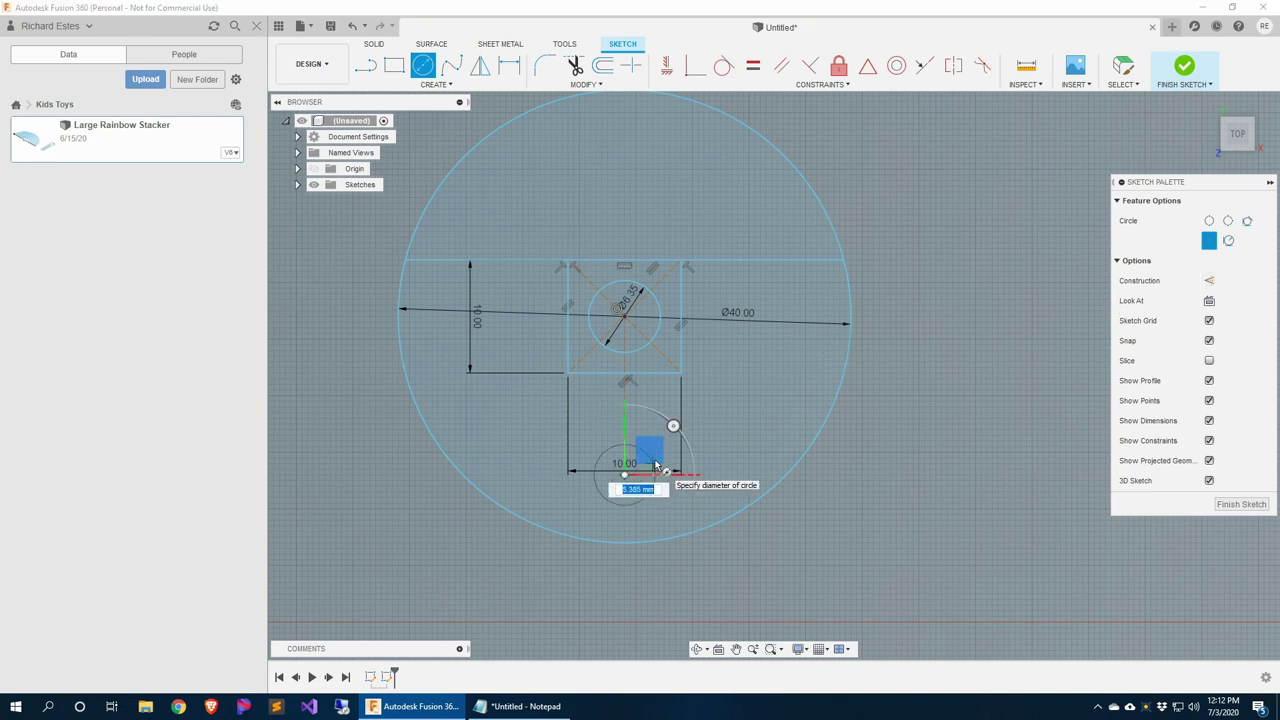
pyautogui.write('6.35')
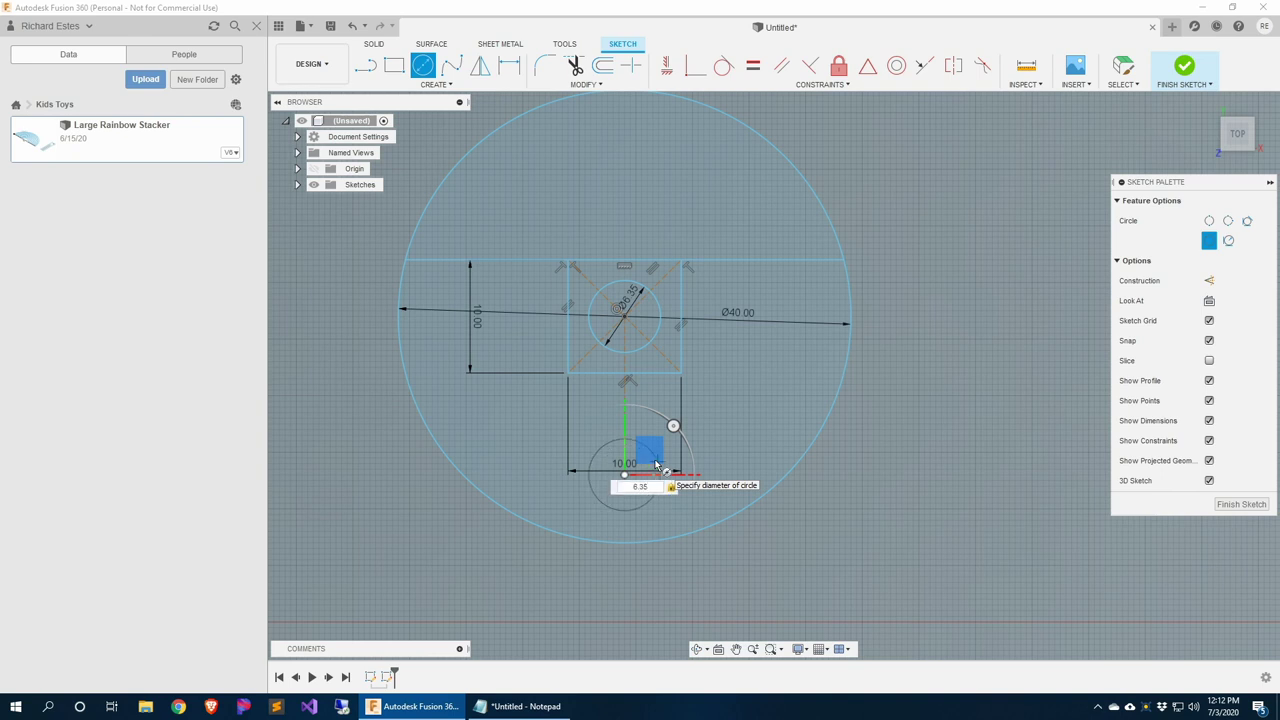
pyautogui.press('Return')
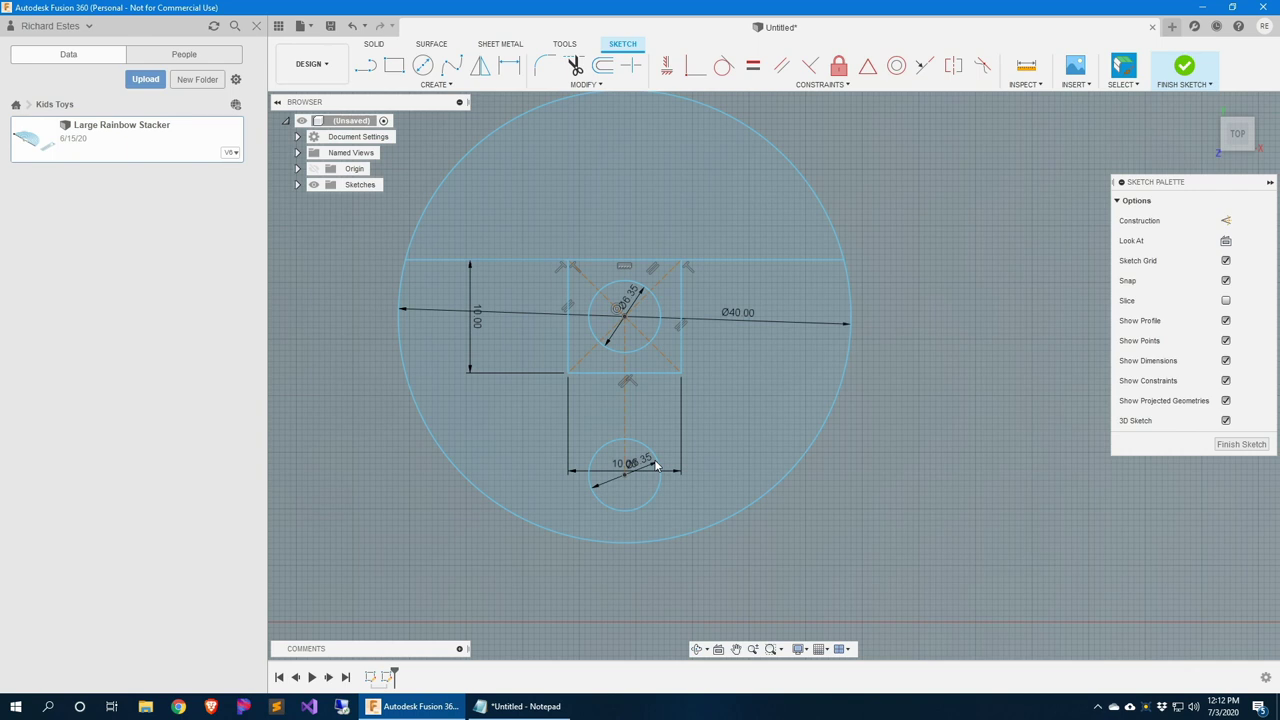
pyautogui.click(656, 466)
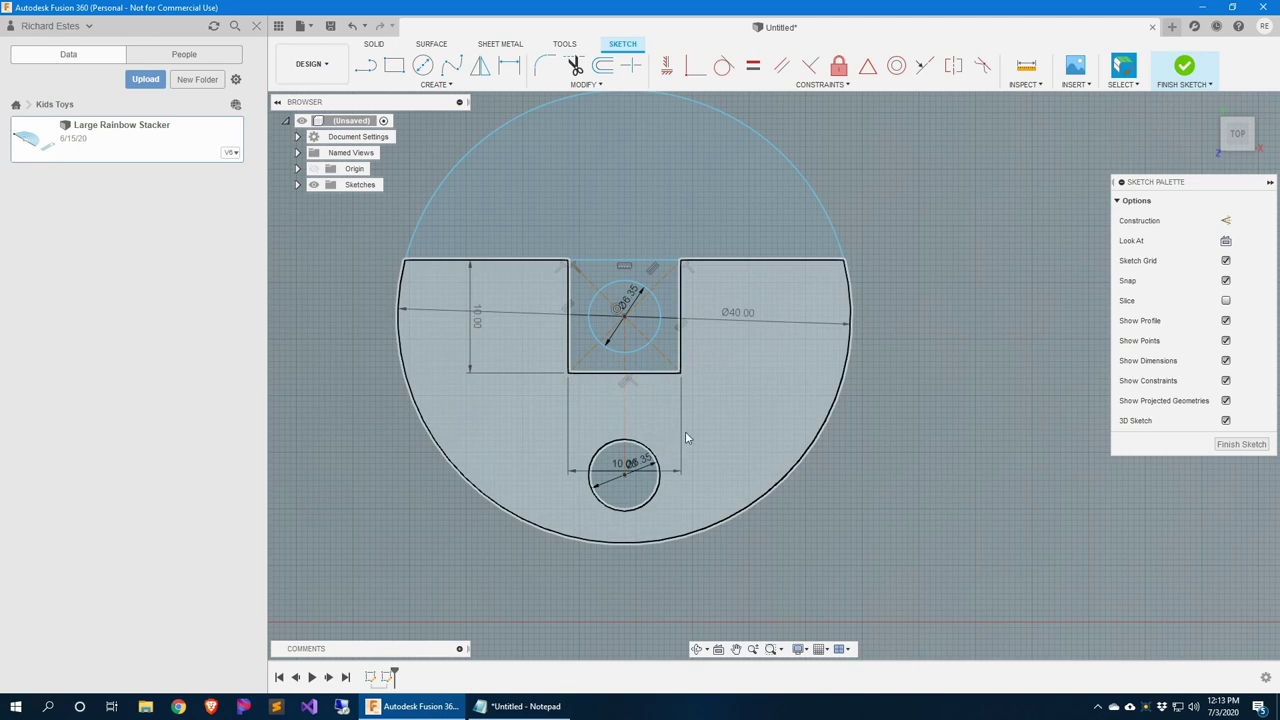
pyautogui.scroll(-3, 935, 506)
pyautogui.moveTo(946, 490); pyautogui.dragTo(814, 466, button='middle')
pyautogui.scroll(-3, 934, 506)
pyautogui.moveTo(934, 504)
pyautogui.mouseDown(button='middle')
pyautogui.moveTo(817, 449)
pyautogui.moveTo(660, 451)
pyautogui.mouseUp(button='middle')
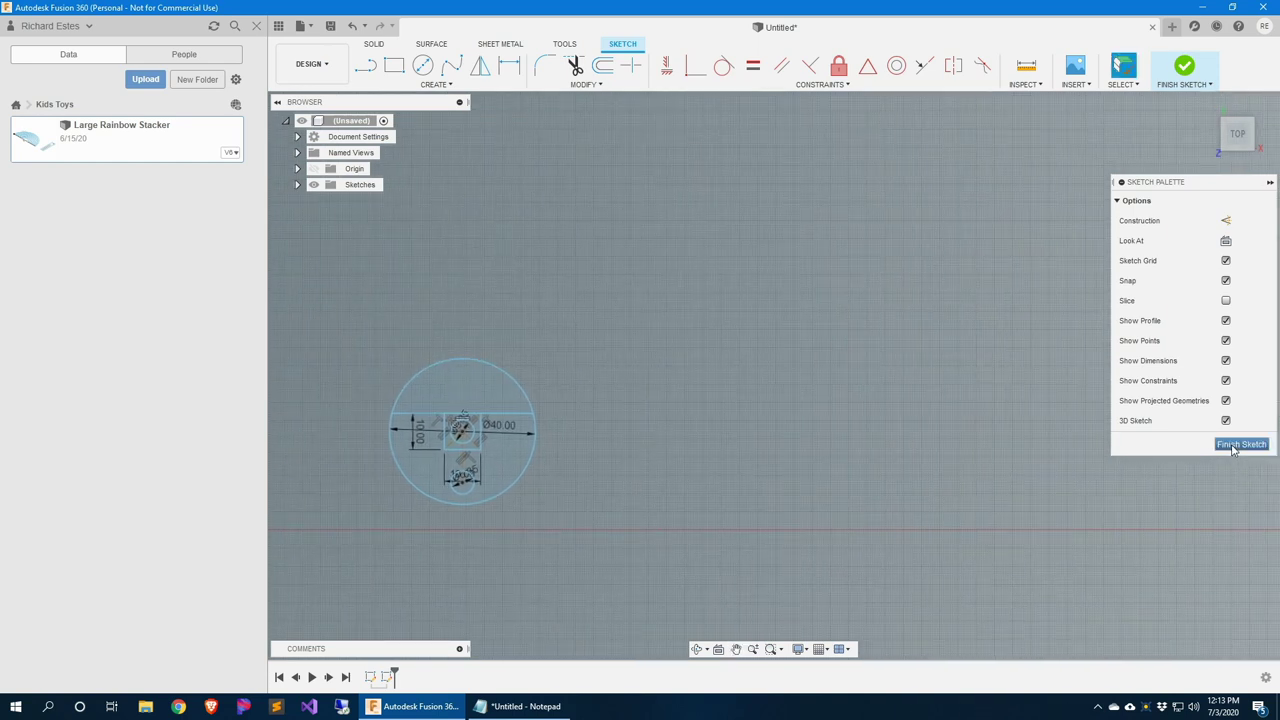
pyautogui.click(1240, 444)
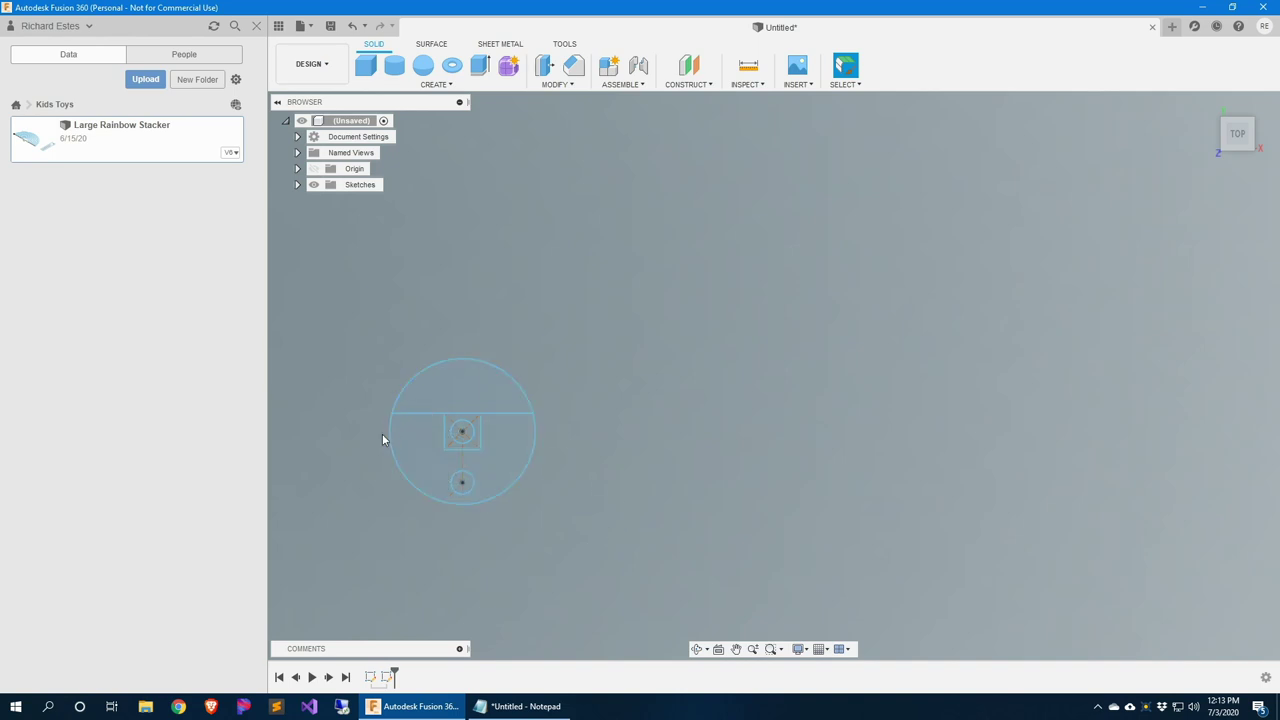
# Start a new sketch on the same origin plane as the existing profiles
pyautogui.scroll(4, 632, 526)
pyautogui.moveTo(620, 520)
pyautogui.mouseDown(button='middle')
pyautogui.moveTo(794, 520)
pyautogui.moveTo(849, 543)
pyautogui.moveTo(721, 529)
pyautogui.mouseUp(button='middle')
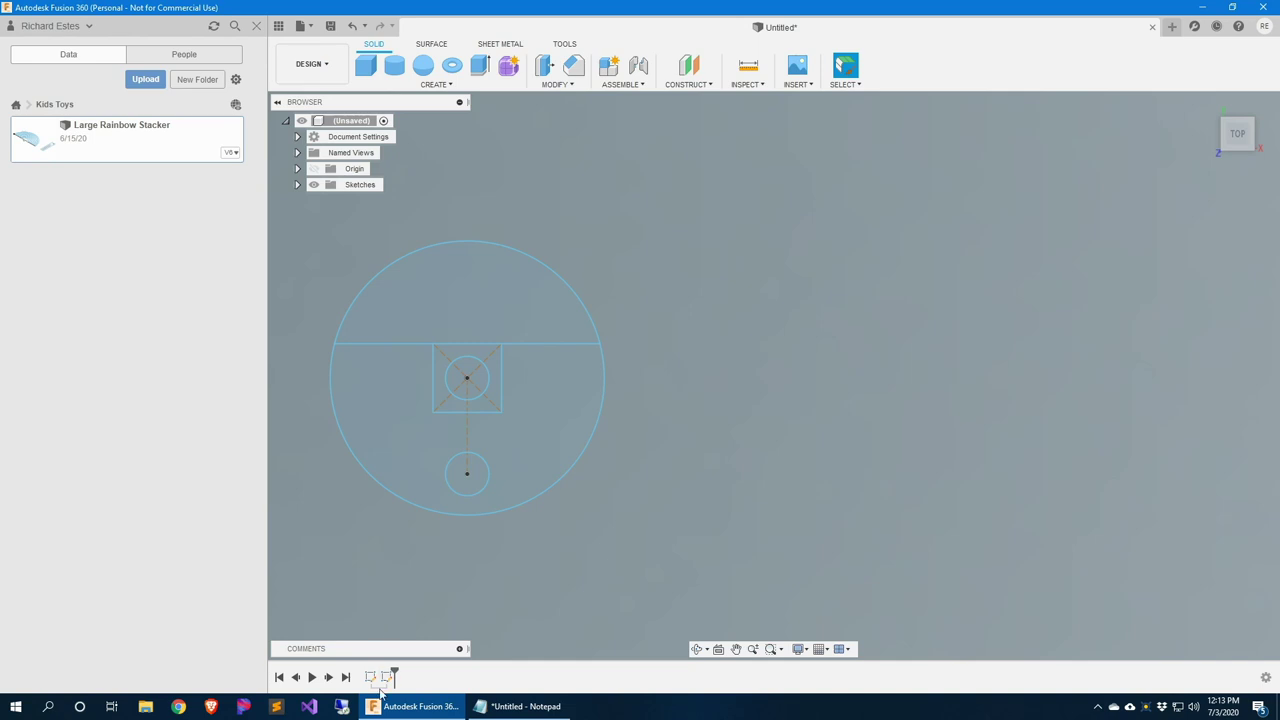
pyautogui.click(436, 84)
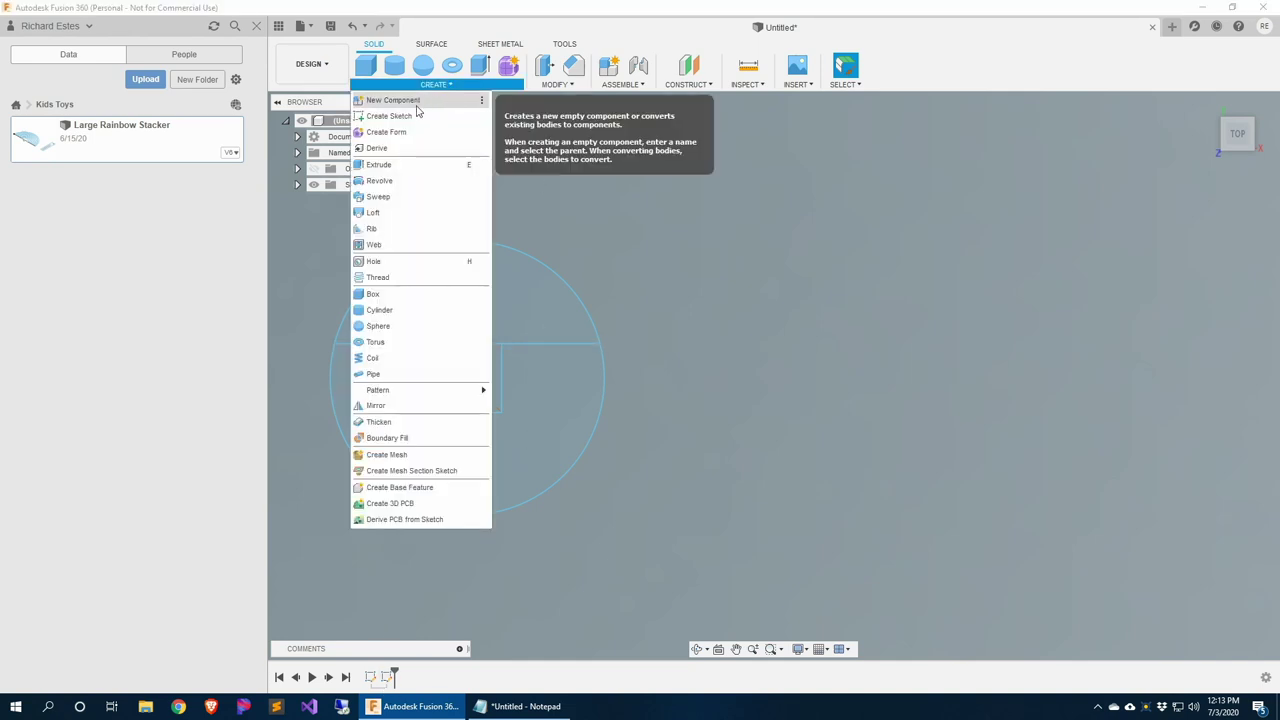
pyautogui.click(619, 325)
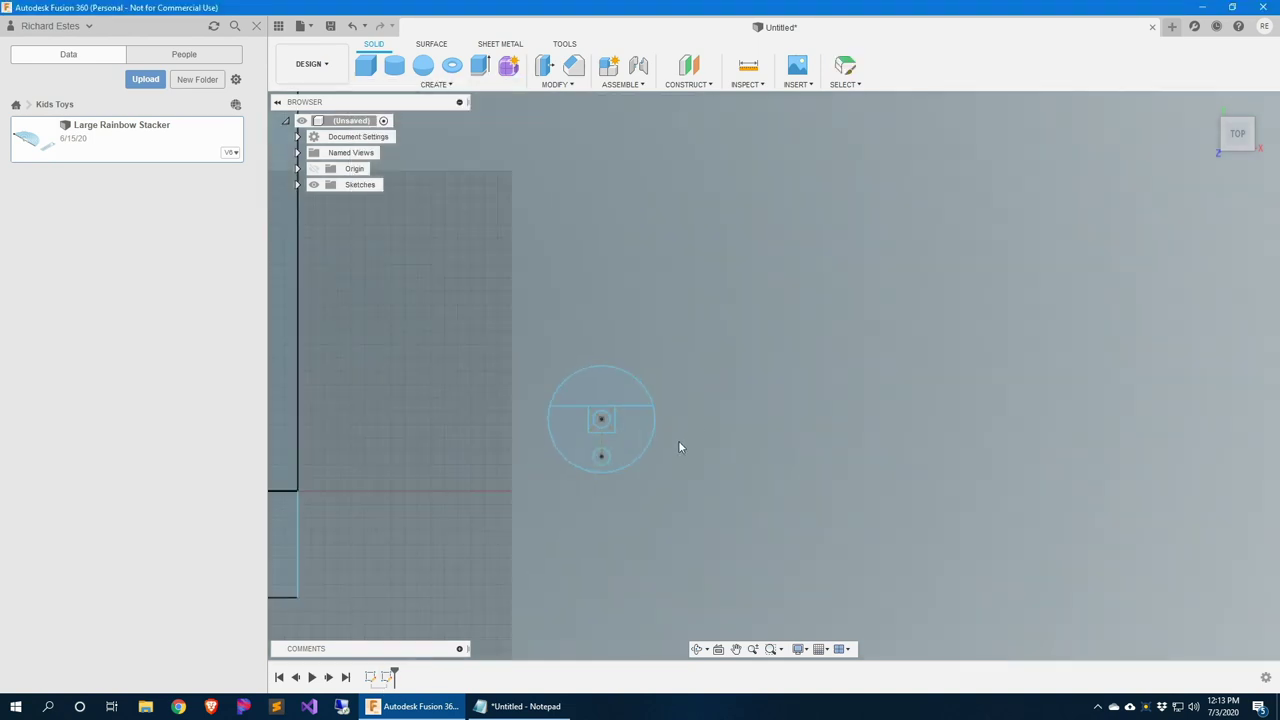
pyautogui.click(678, 440)
pyautogui.scroll(2, 770, 458)
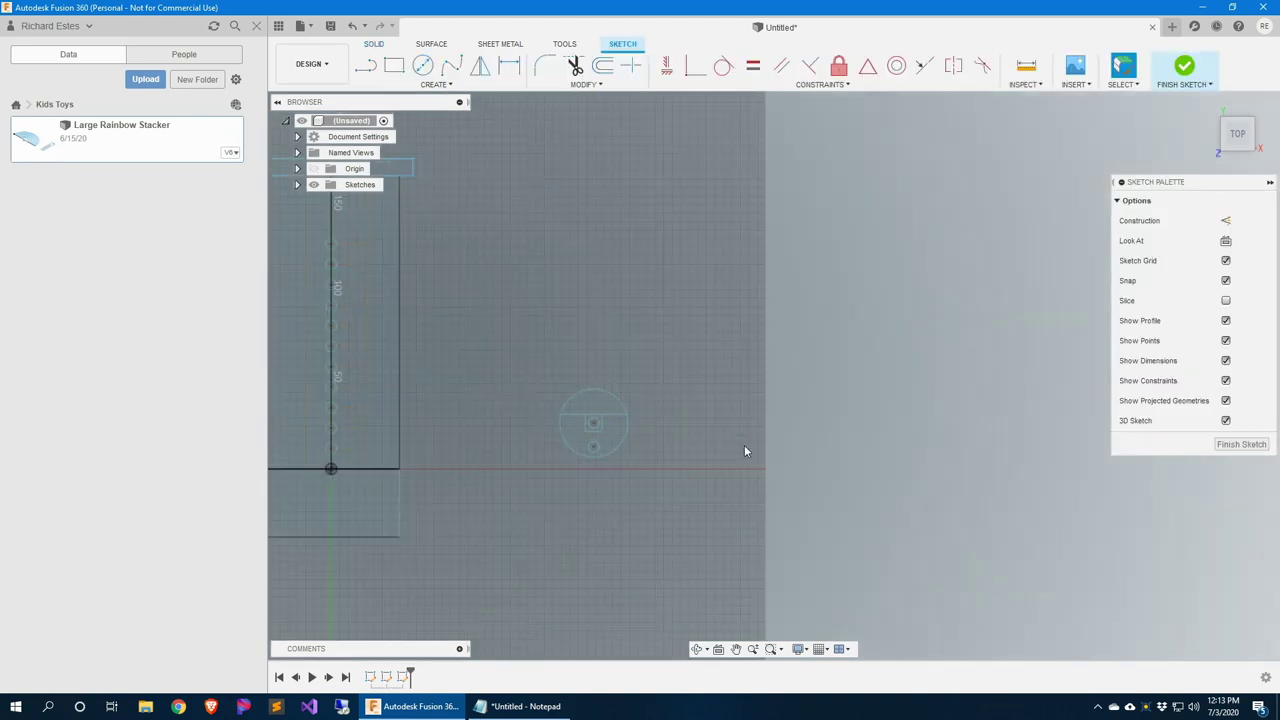
# Sketch a rectangle 85 mm tall and 40 mm wide on the horizontal axis, between the tall layout and the circle profile
pyautogui.scroll(4, 500, 430)
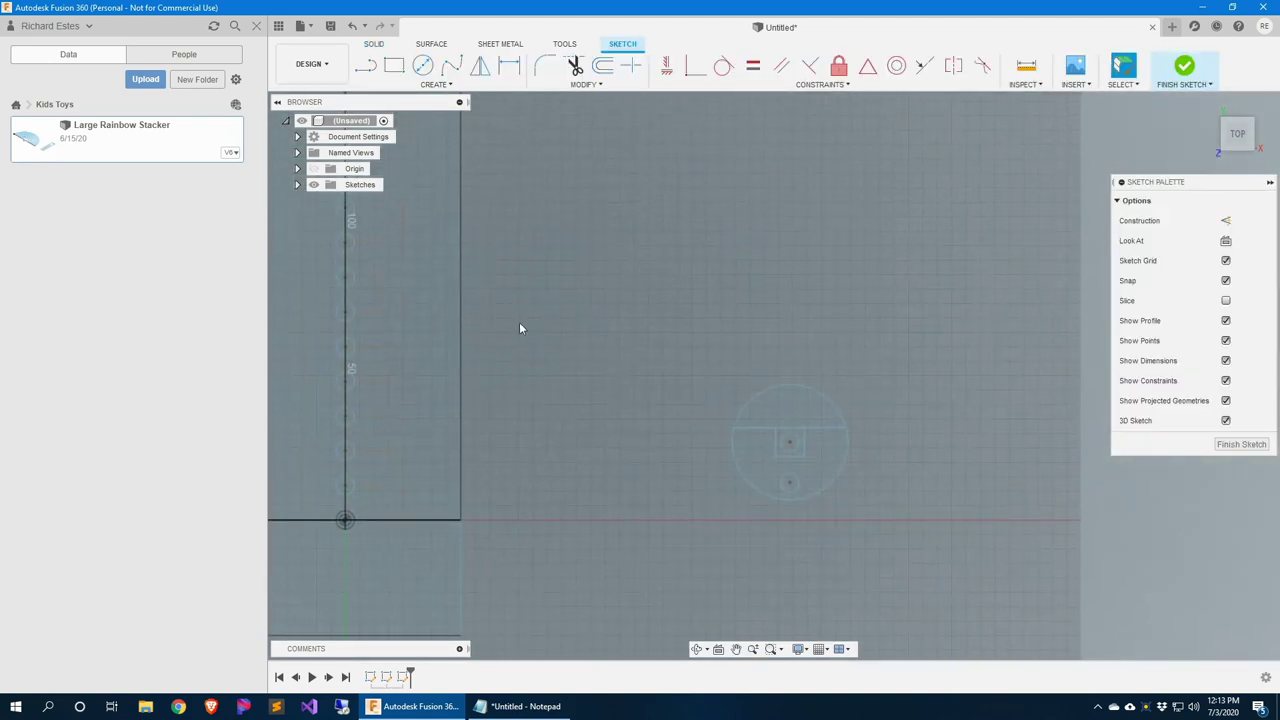
pyautogui.press('r')
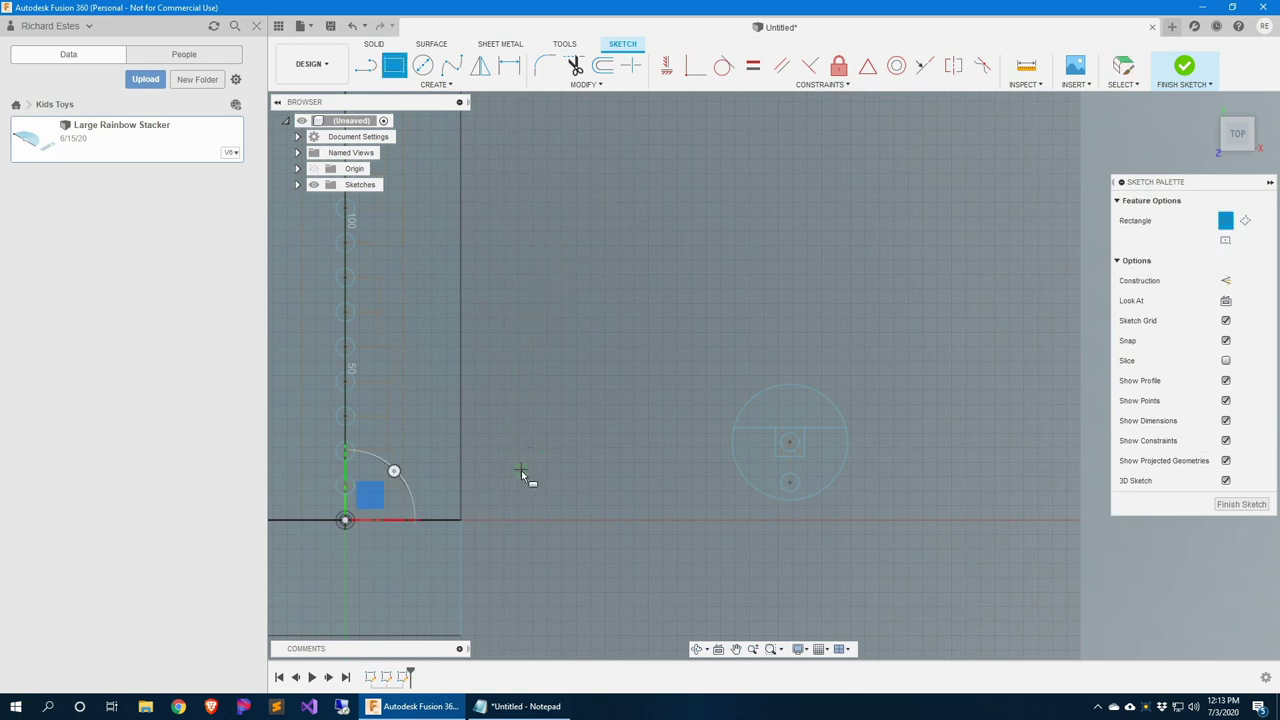
pyautogui.click(519, 475)
pyautogui.write('85')
pyautogui.press('Tab')
pyautogui.write('40')
pyautogui.press('Return')
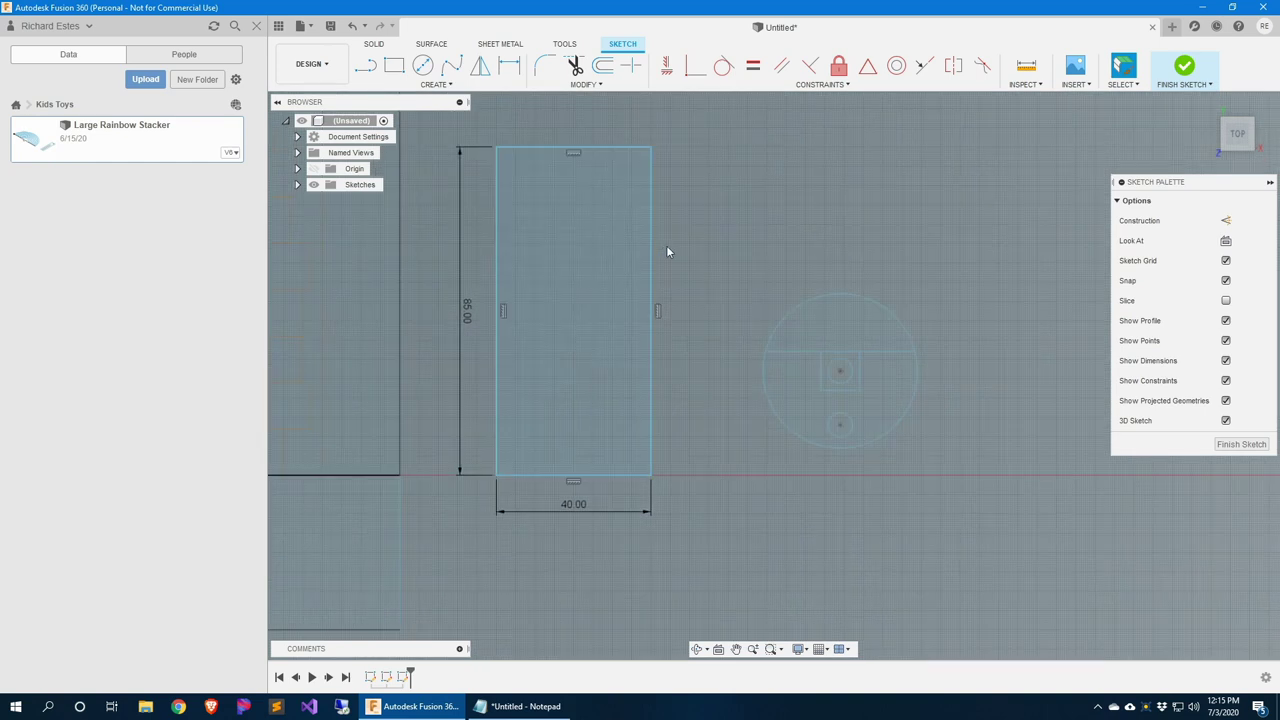
# Sketch two construction rectangles about 10 mm wide above the 85 mm rectangle's upper edge, one on each side of its midpoint
pyautogui.scroll(1, 600, 270)
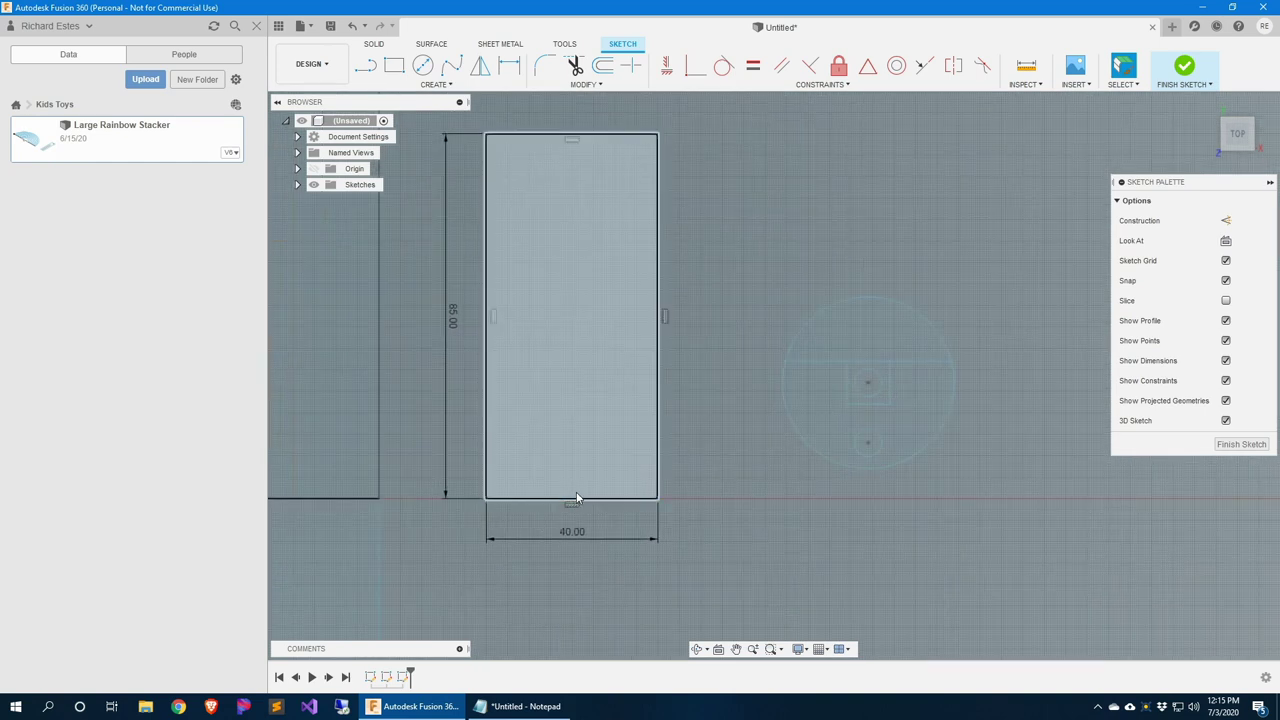
pyautogui.scroll(5, 594, 500)
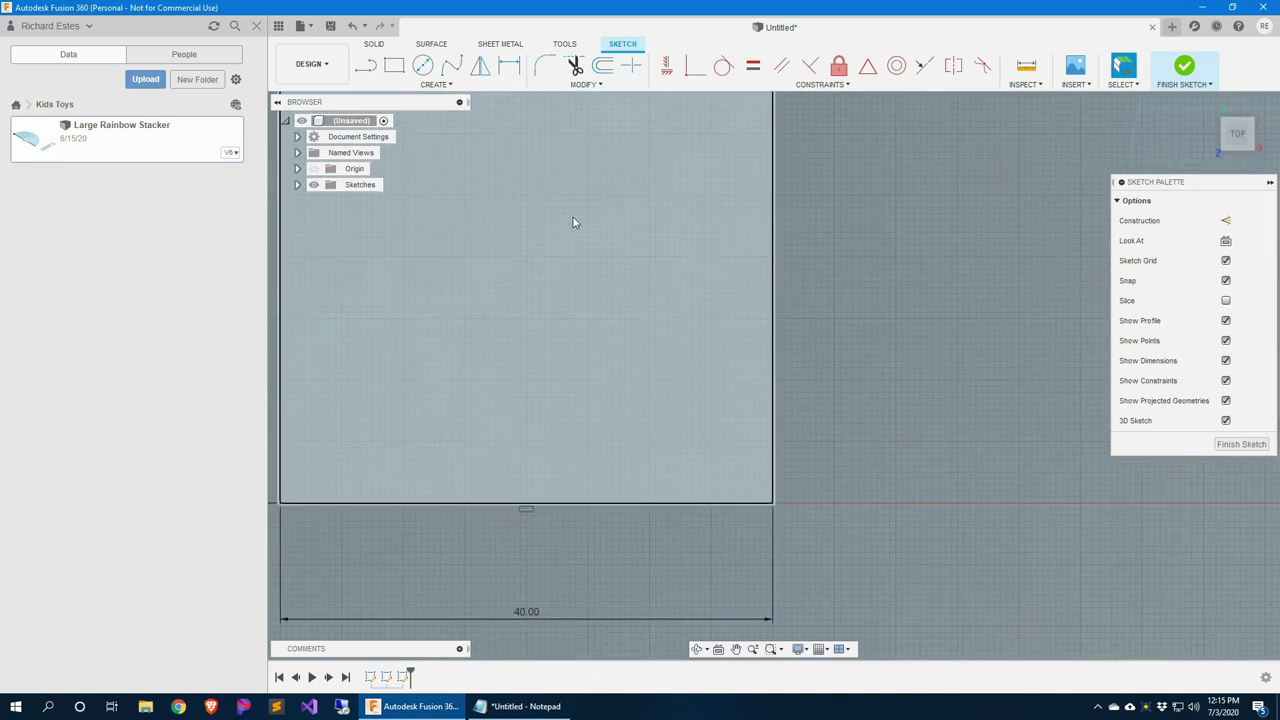
pyautogui.scroll(-4, 574, 232)
pyautogui.moveTo(571, 249)
pyautogui.mouseDown(button='middle')
pyautogui.moveTo(623, 294)
pyautogui.moveTo(614, 537)
pyautogui.mouseUp(button='middle')
pyautogui.press('r')
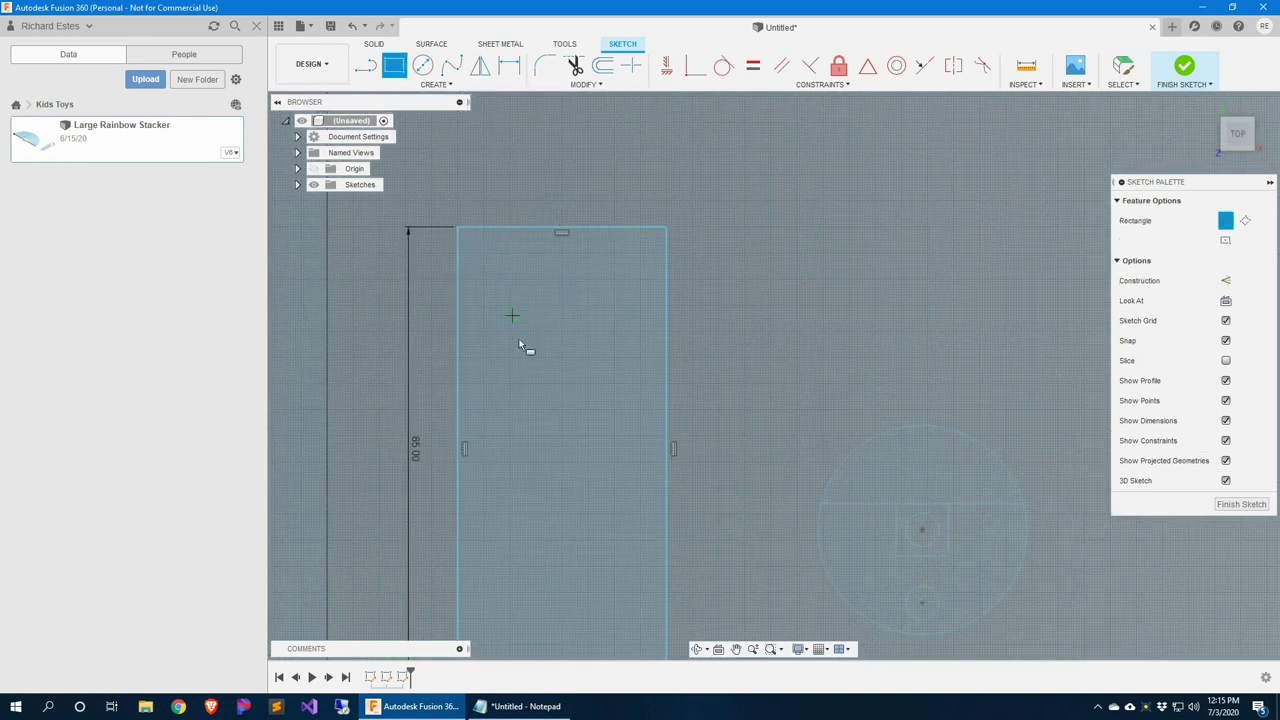
pyautogui.press('Escape')
pyautogui.scroll(3, 530, 355)
pyautogui.scroll(-1, 735, 279)
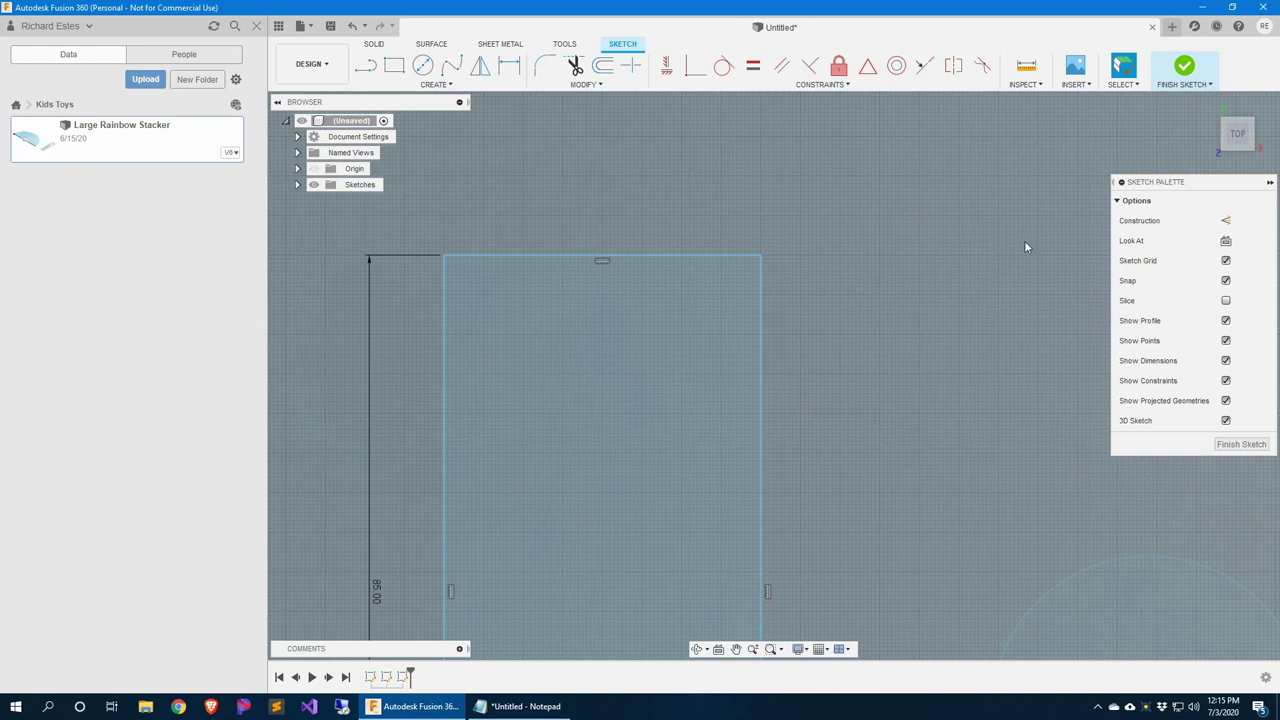
pyautogui.click(1226, 221)
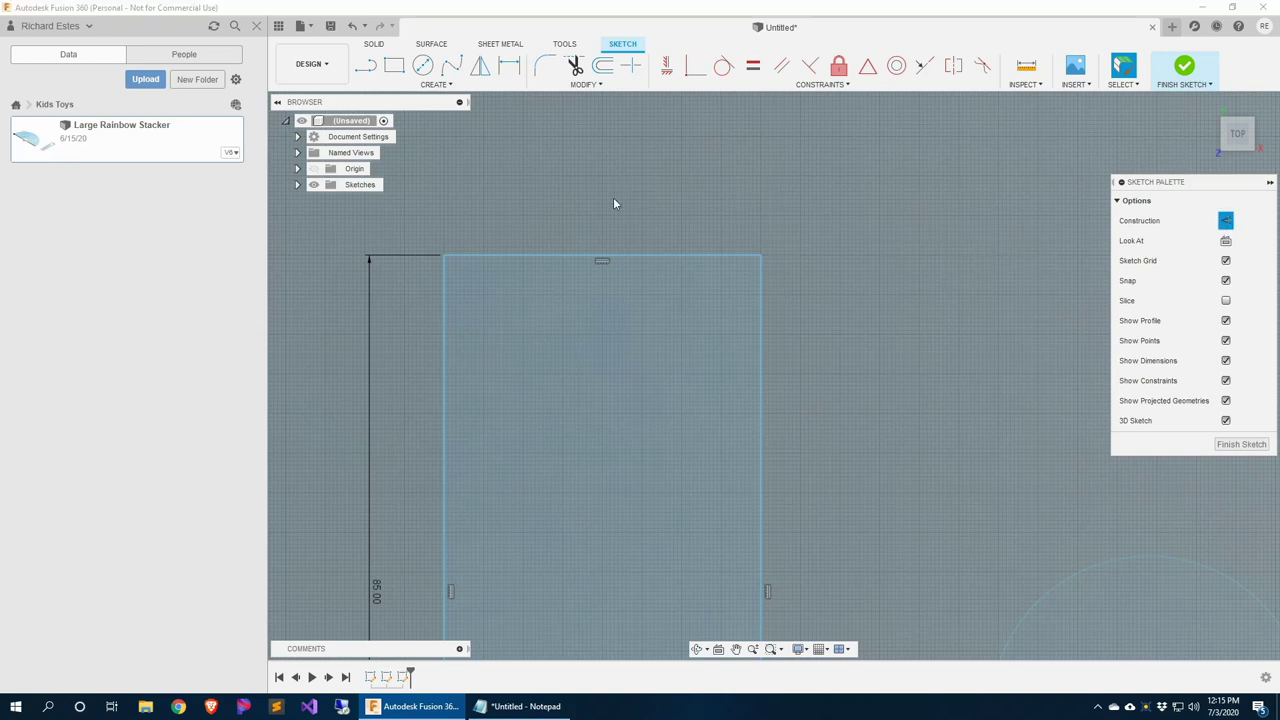
pyautogui.press('r')
pyautogui.click(603, 257)
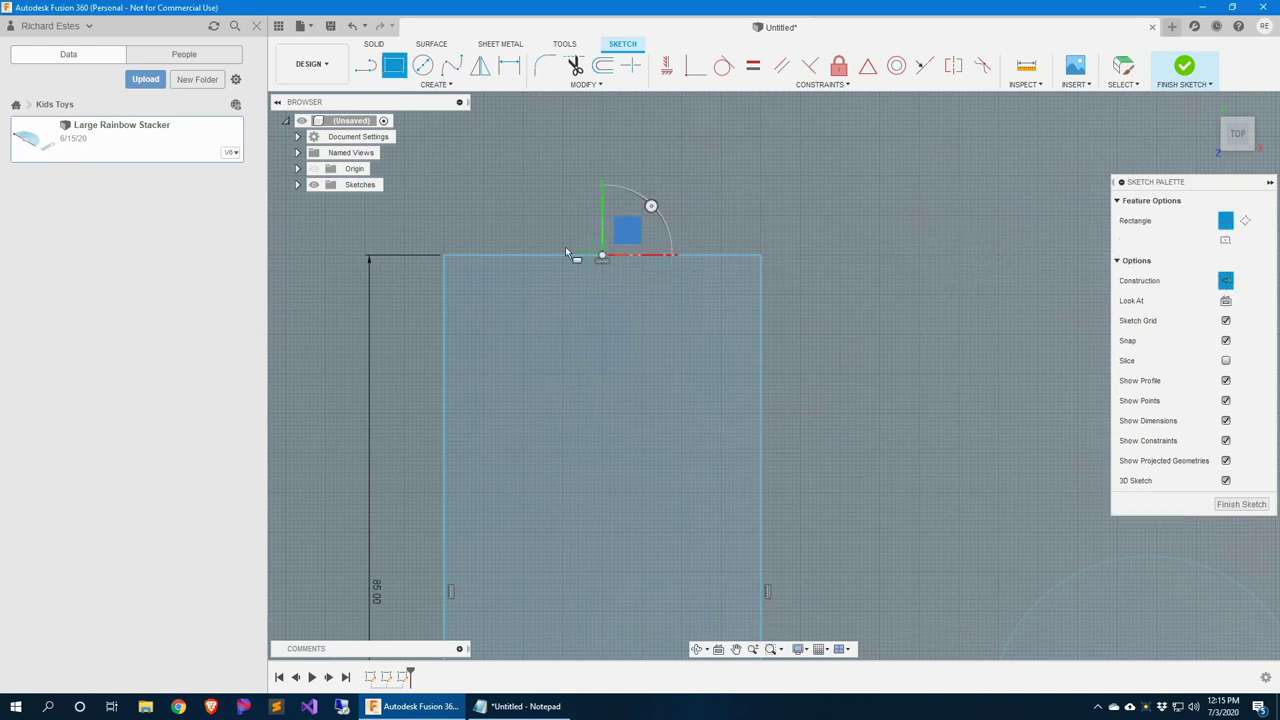
pyautogui.click(525, 215)
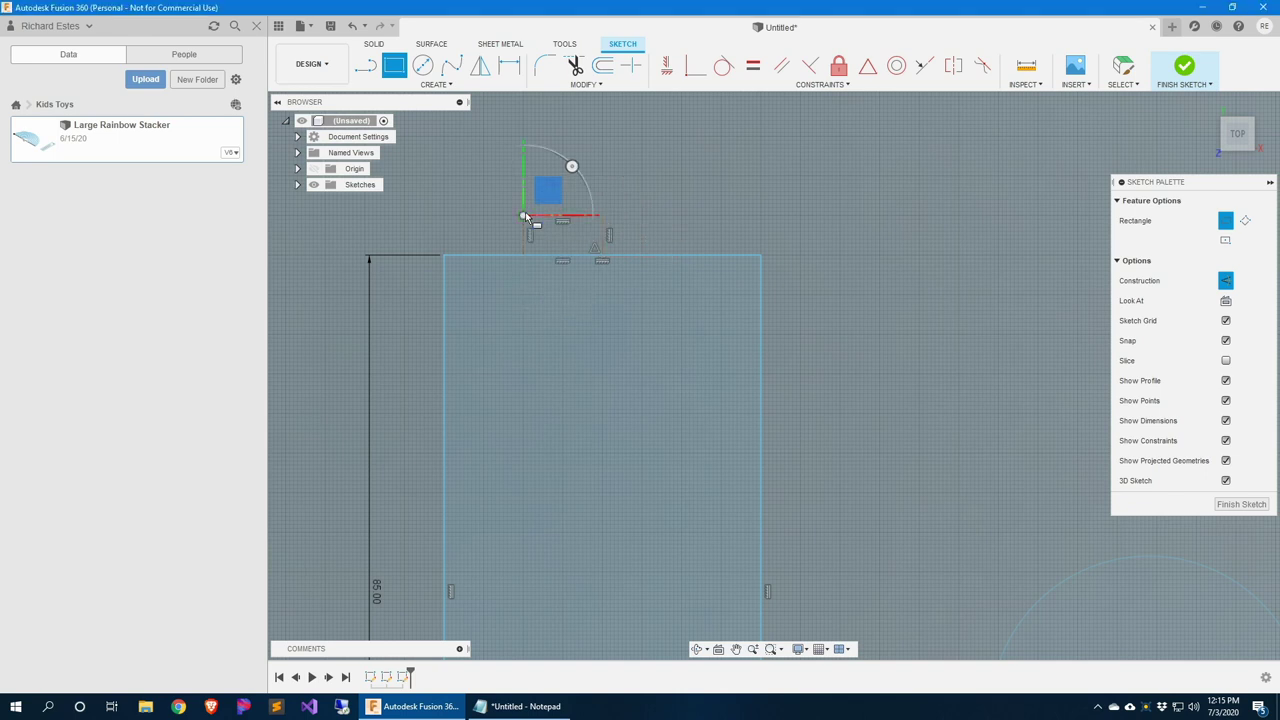
pyautogui.click(602, 255)
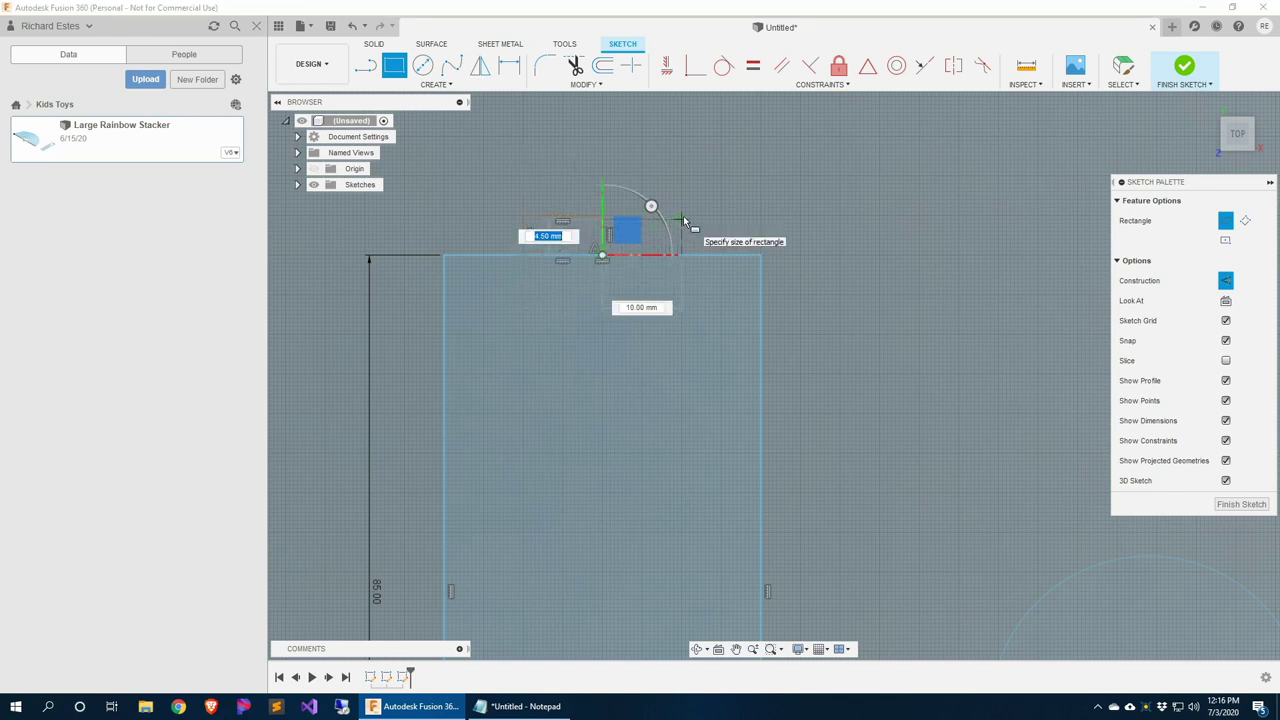
pyautogui.click(682, 217)
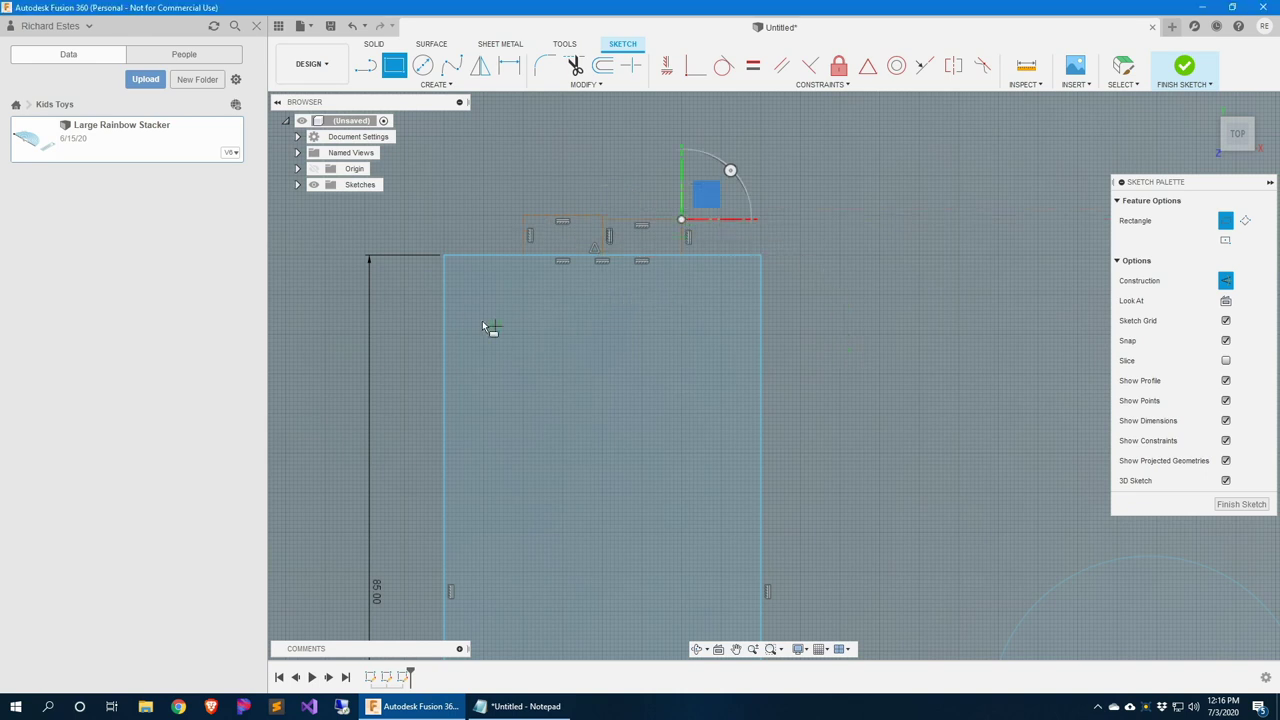
# Sketch a centred 20 mm wide, 40 mm tall rectangle in normal geometry, extending down from the outer rectangle's upper edge
pyautogui.click(1226, 280)
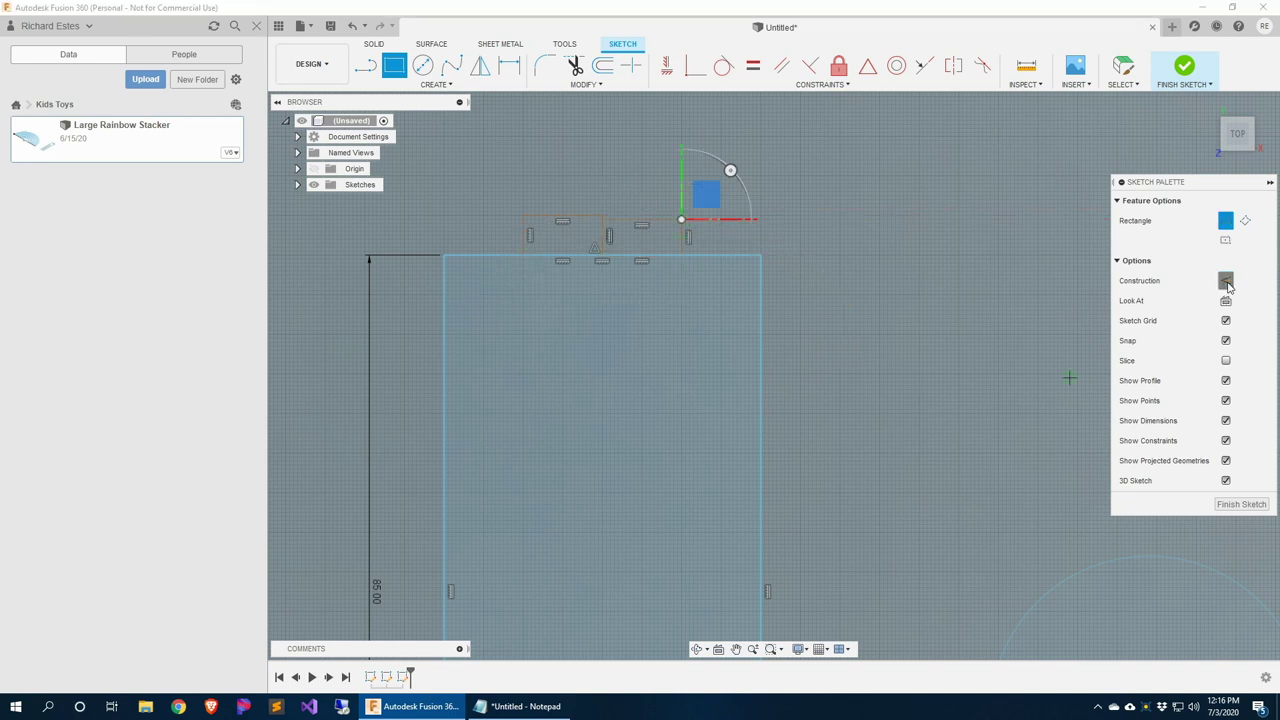
pyautogui.click(522, 255)
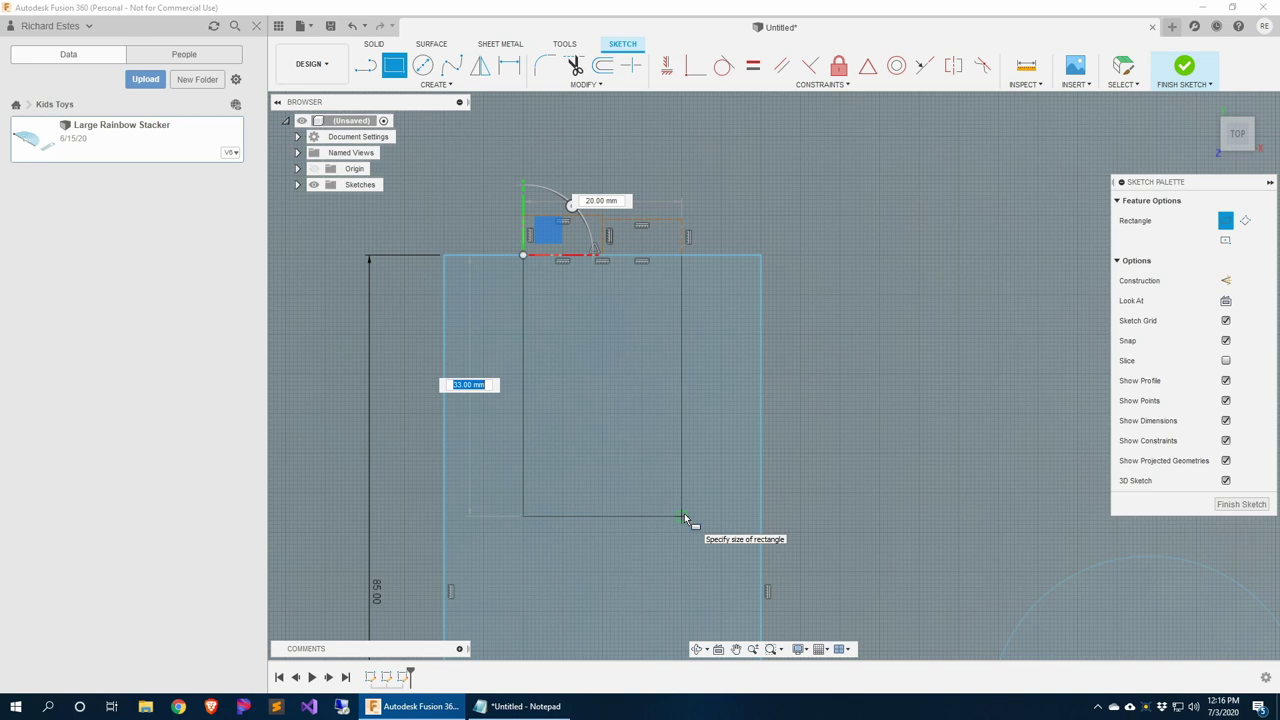
pyautogui.write('40')
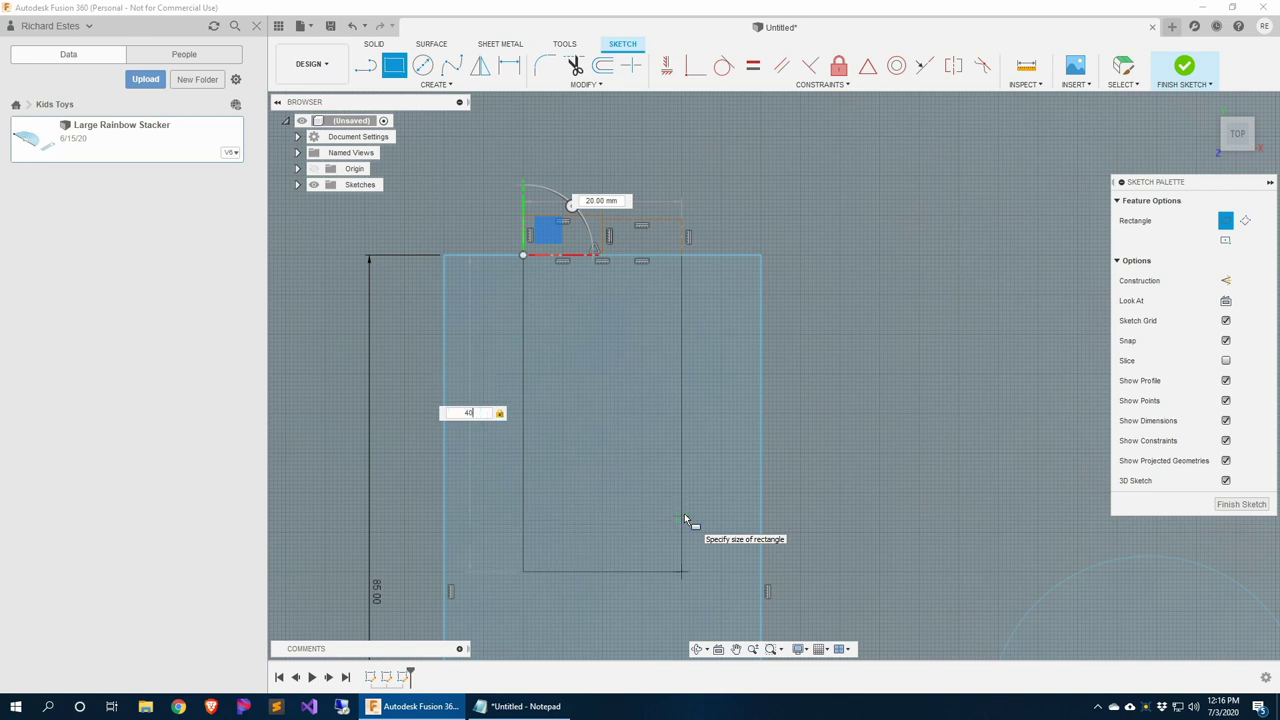
pyautogui.press('Return')
pyautogui.press('Escape')
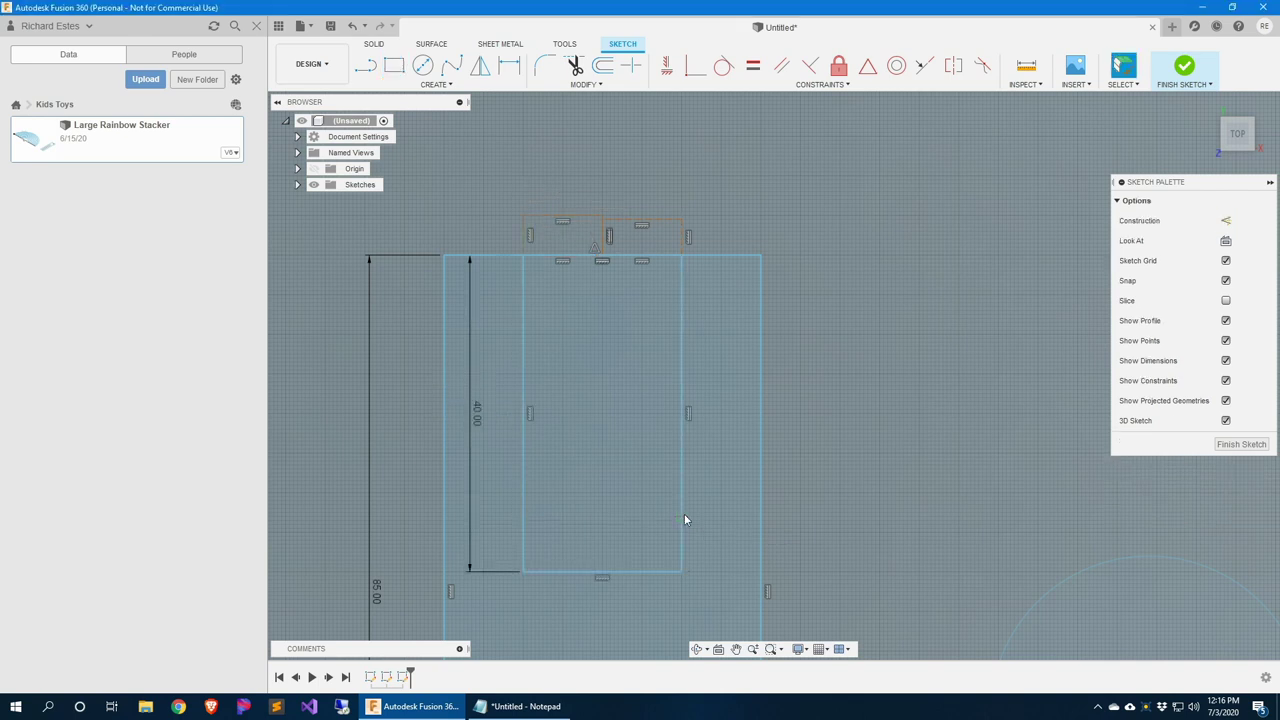
# Set the inner rectangle's height to 50 mm and finish the sketch
pyautogui.scroll(-2, 684, 560)
pyautogui.moveTo(740, 566)
pyautogui.mouseDown(button='middle')
pyautogui.moveTo(680, 251)
pyautogui.moveTo(711, 334)
pyautogui.moveTo(686, 416)
pyautogui.mouseUp(button='middle')
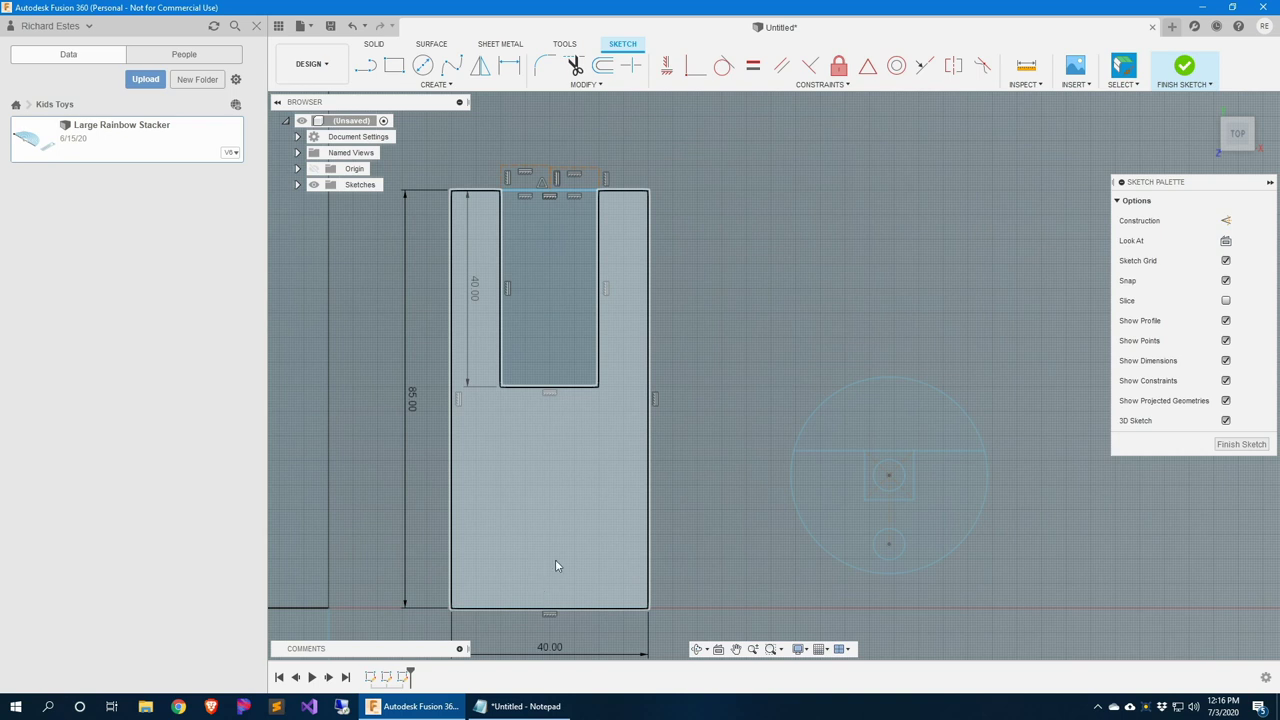
pyautogui.doubleClick(476, 286)
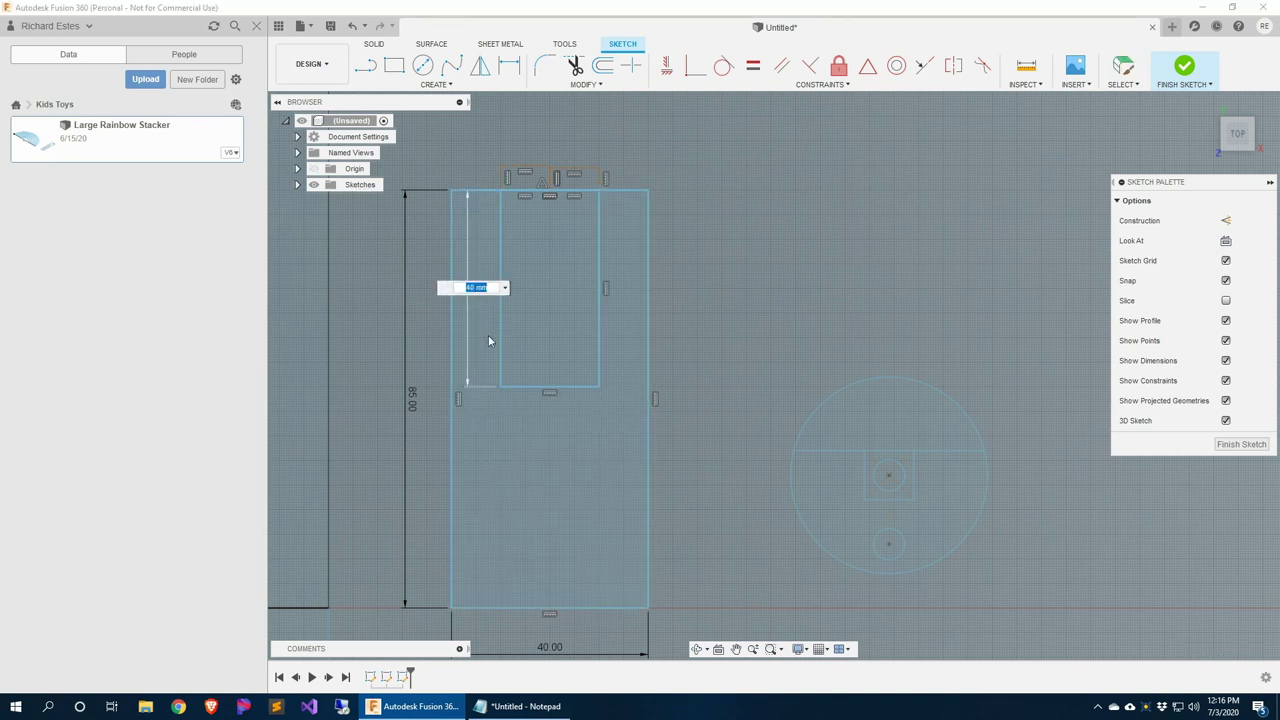
pyautogui.write('56')
pyautogui.write('0')
pyautogui.press('Return')
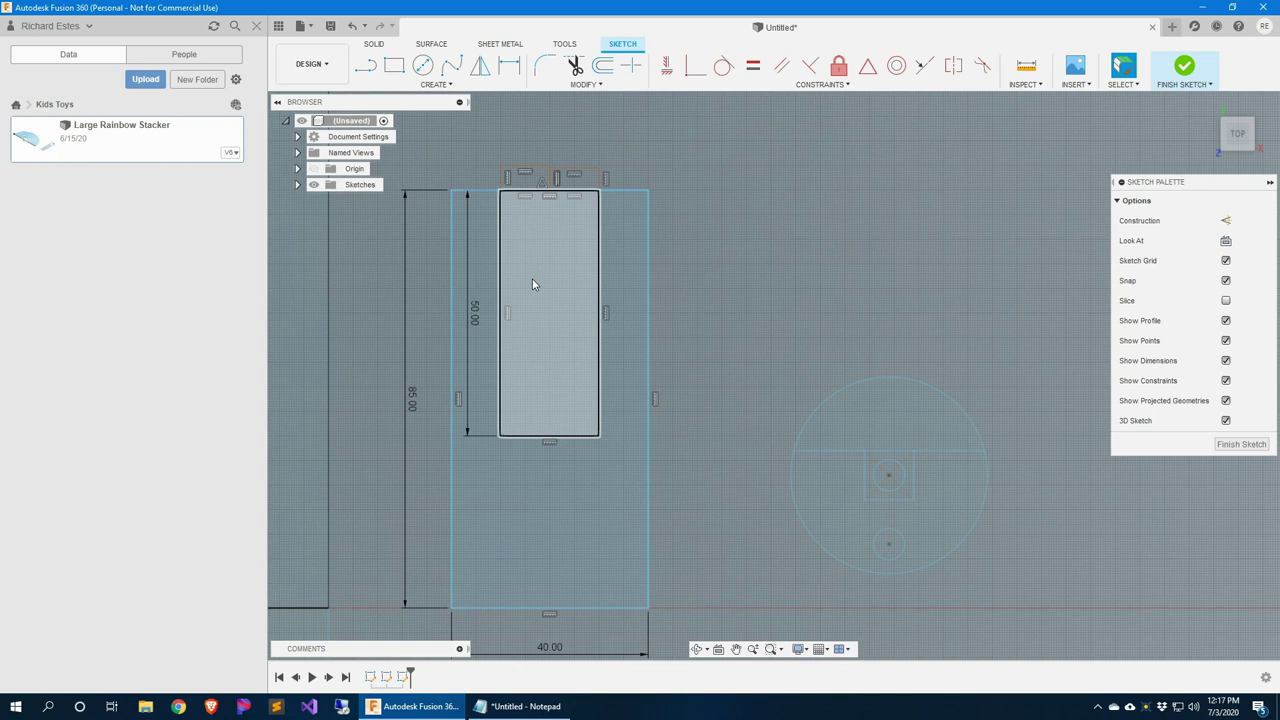
pyautogui.scroll(-3, 532, 278)
pyautogui.moveTo(620, 403); pyautogui.dragTo(648, 457, button='middle')
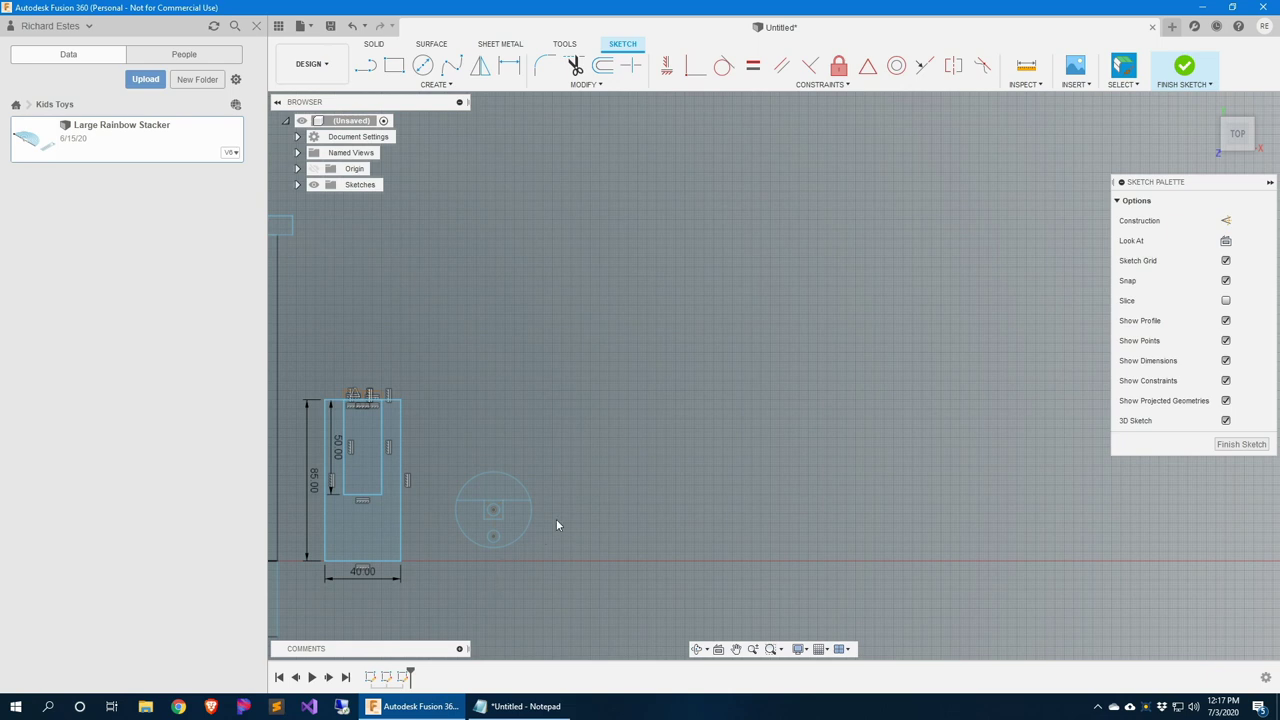
pyautogui.scroll(1, 477, 509)
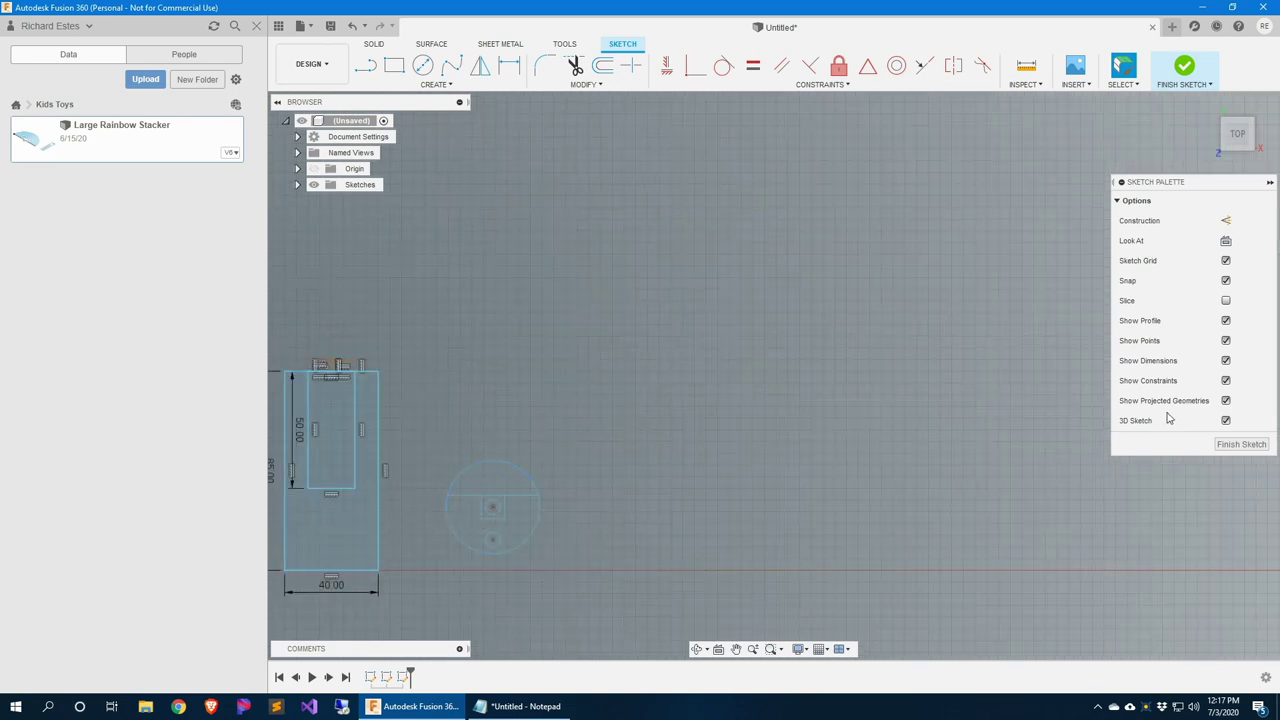
pyautogui.click(1241, 444)
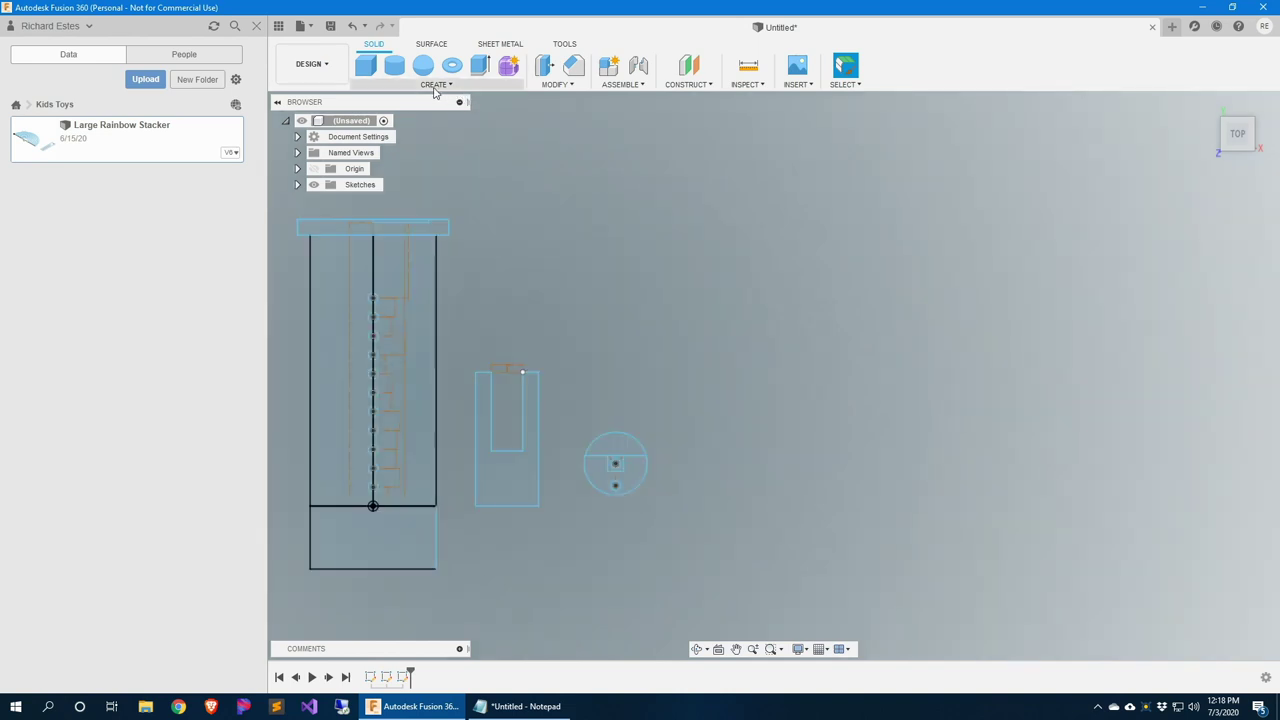
# Create another sketch on the origin plane shared with the slotted rectangle and circle profiles
pyautogui.click(436, 86)
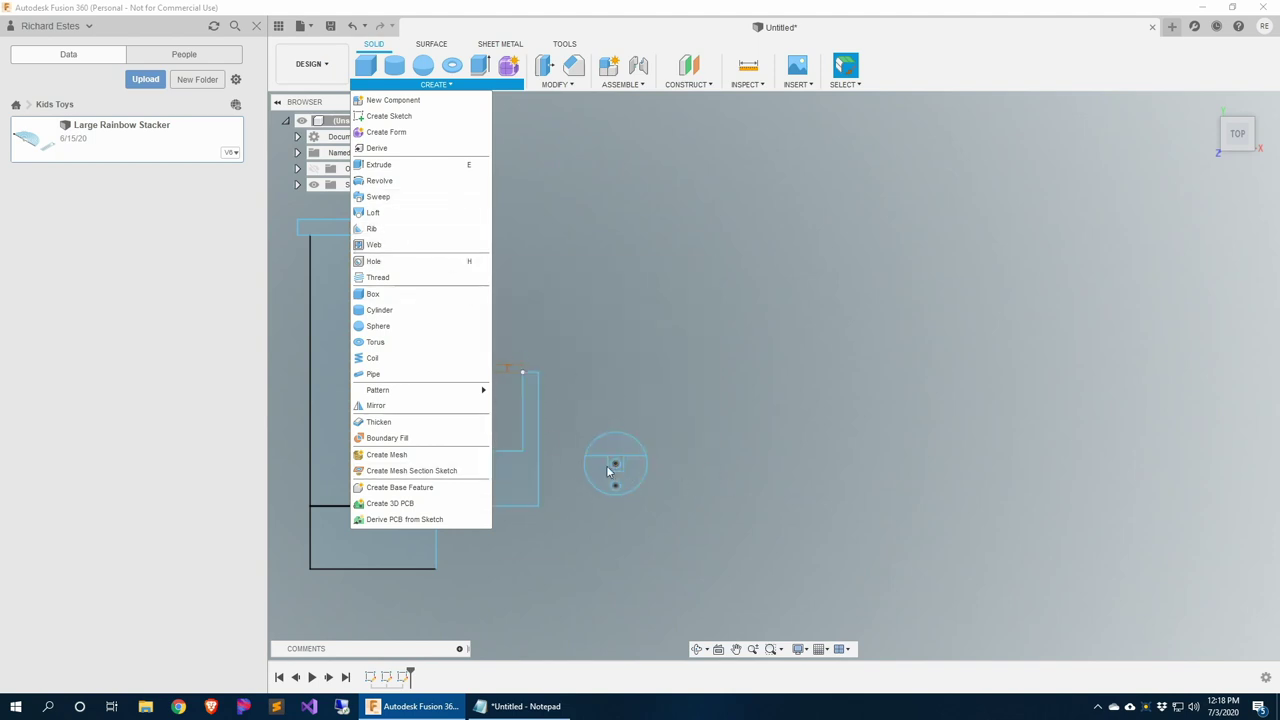
pyautogui.click(418, 116)
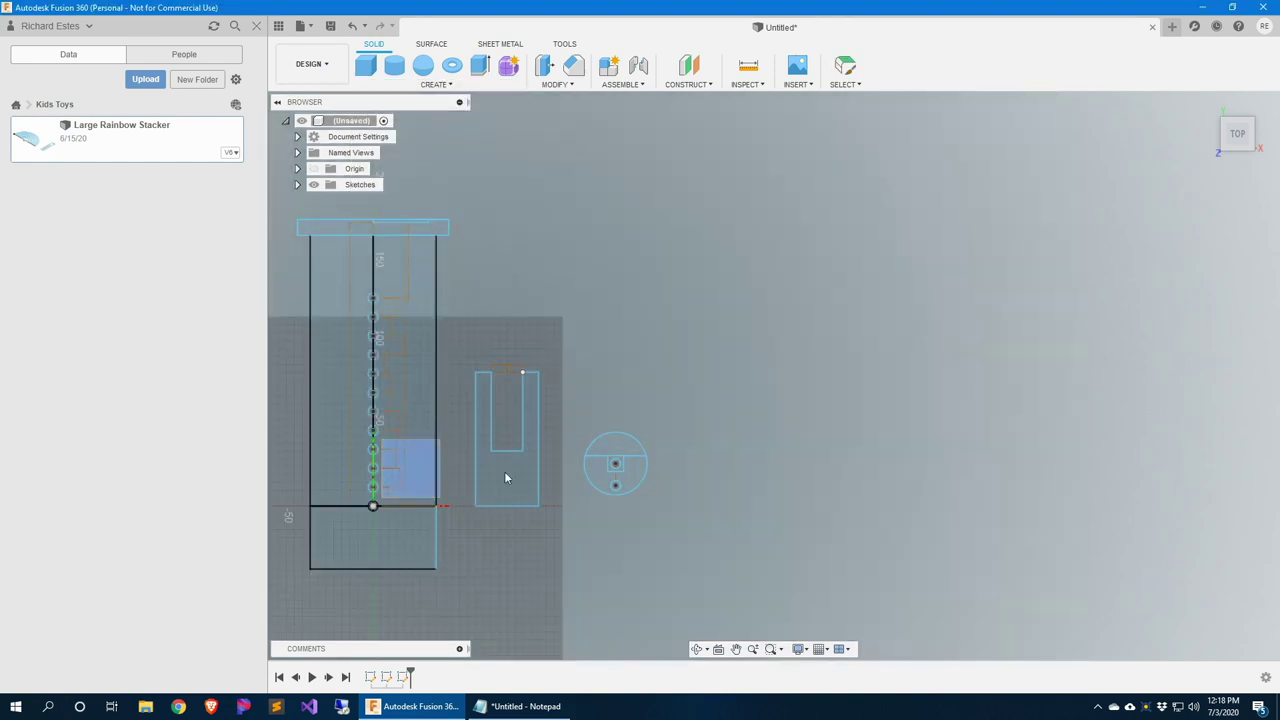
pyautogui.click(421, 467)
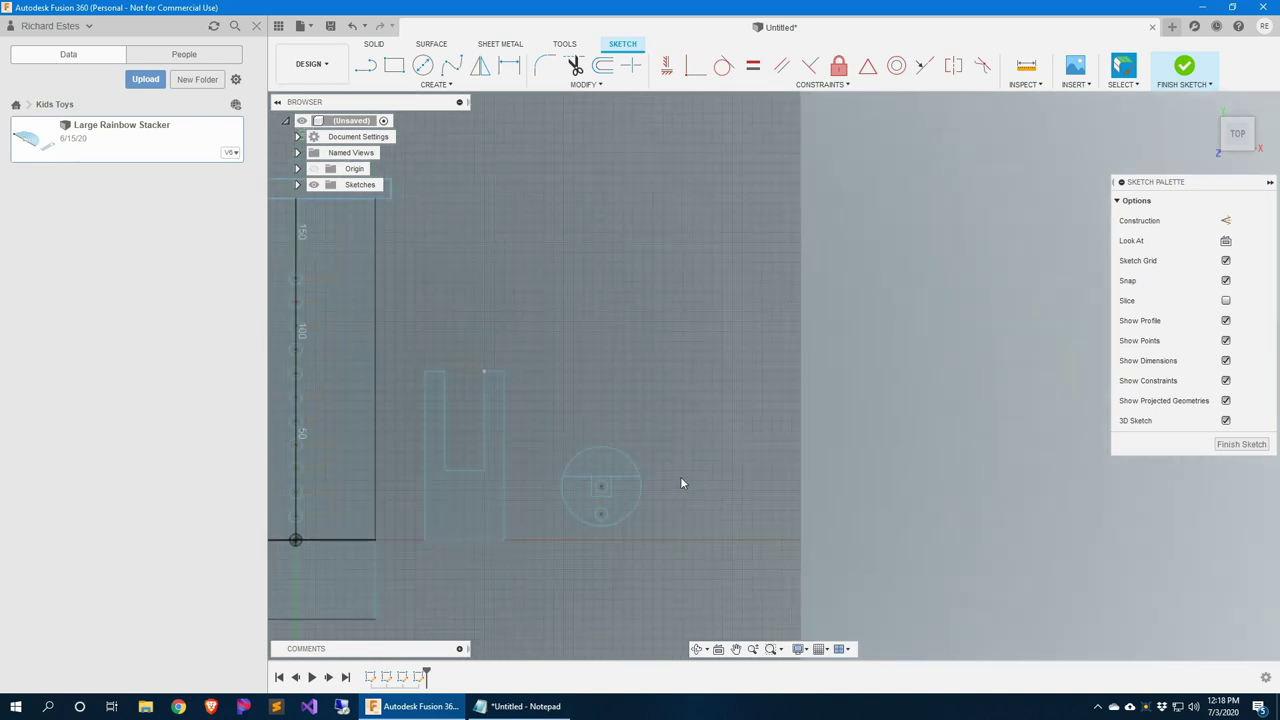
# Sketch a rectangle 35 mm tall and 30 mm wide on the horizontal axis, beyond the 40 mm circle profile
pyautogui.press('r')
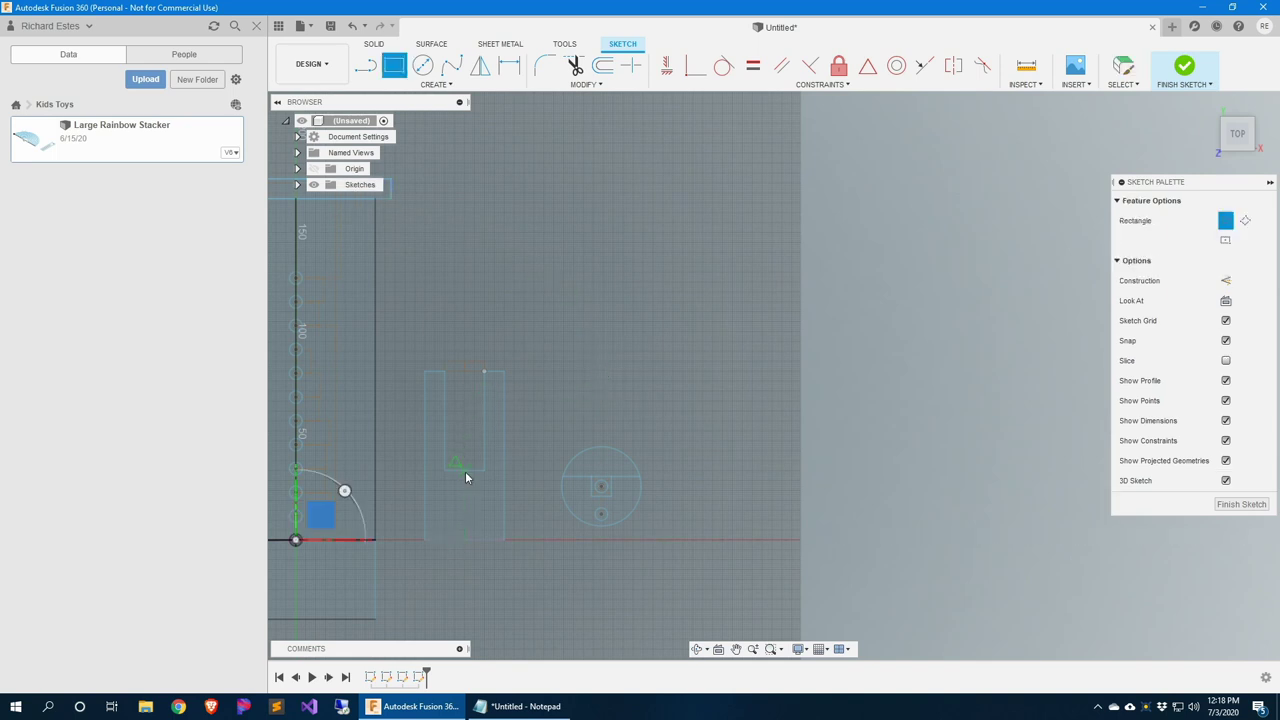
pyautogui.scroll(3, 600, 470)
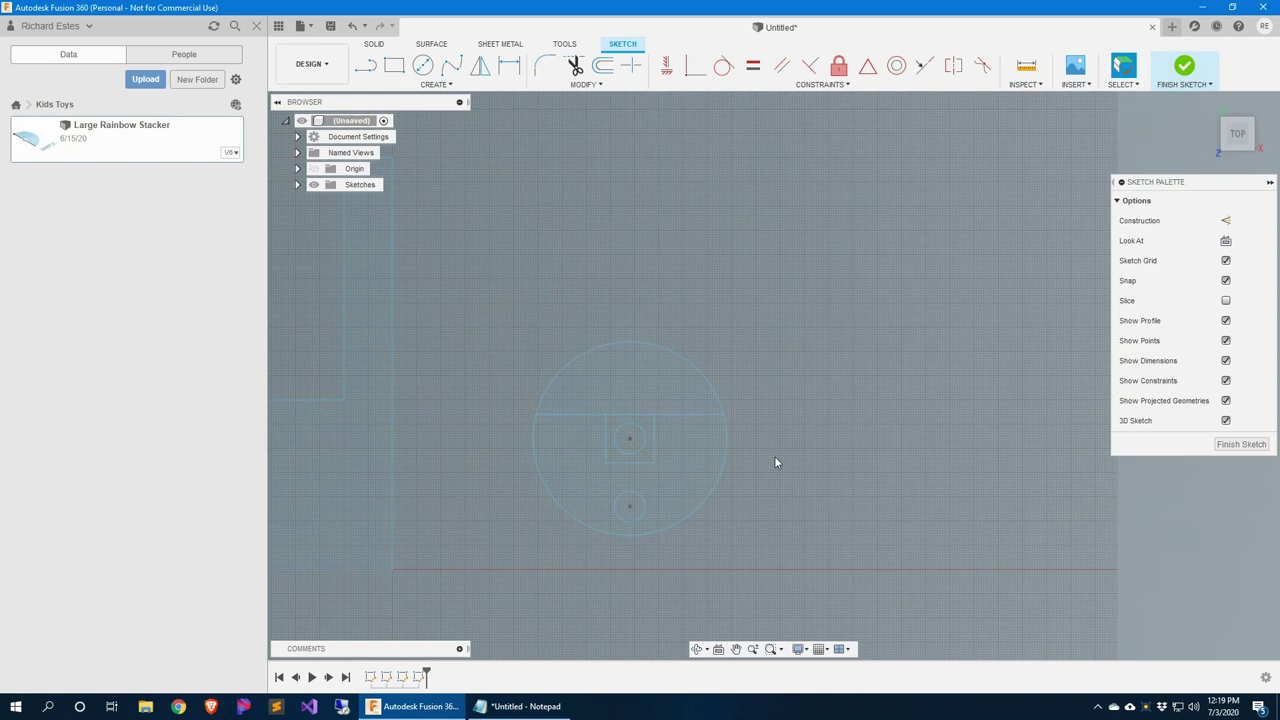
pyautogui.click(756, 570)
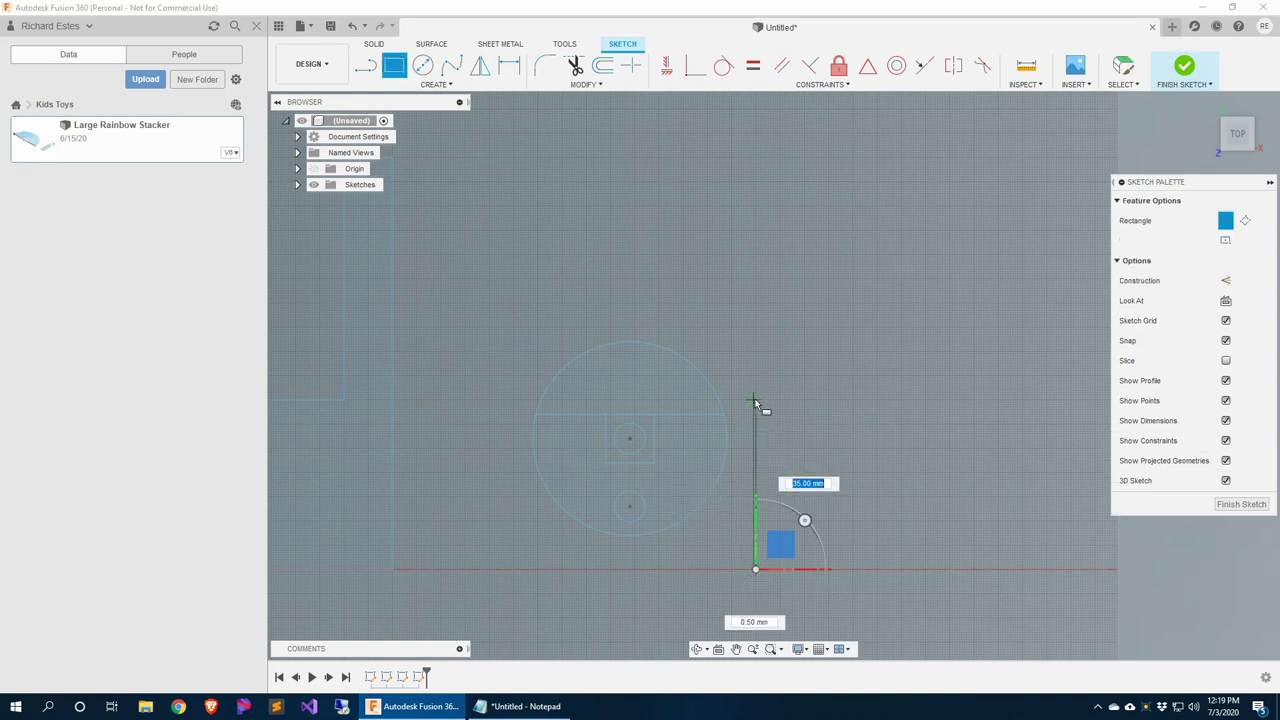
pyautogui.press('Tab')
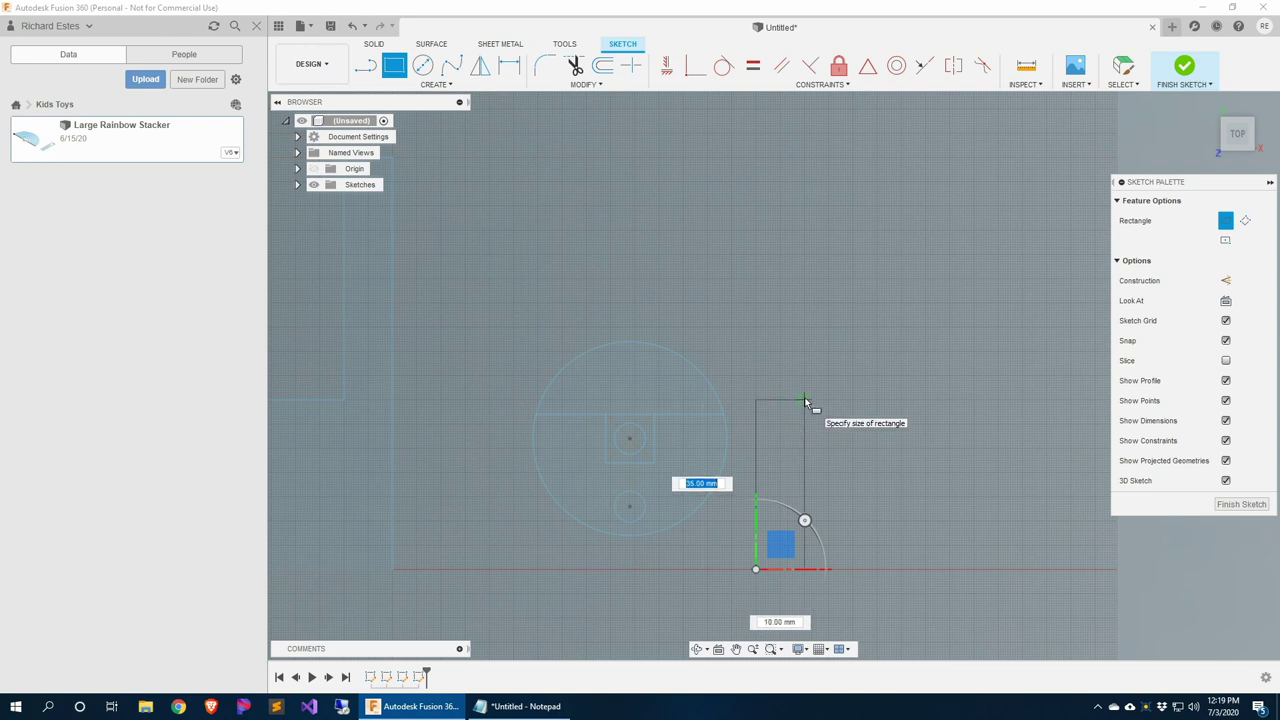
pyautogui.write('35')
pyautogui.press('Tab')
pyautogui.write('20')
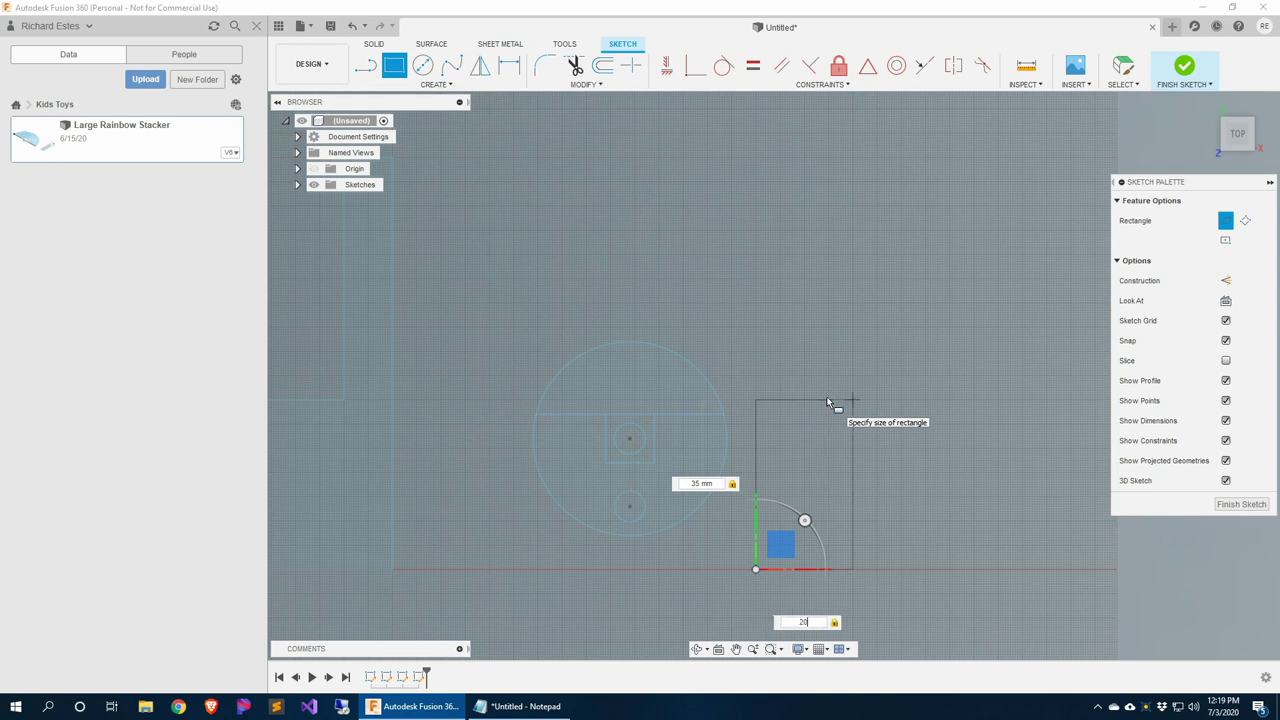
pyautogui.press('BackSpace')
pyautogui.press('BackSpace')
pyautogui.write('30')
pyautogui.press('Return')
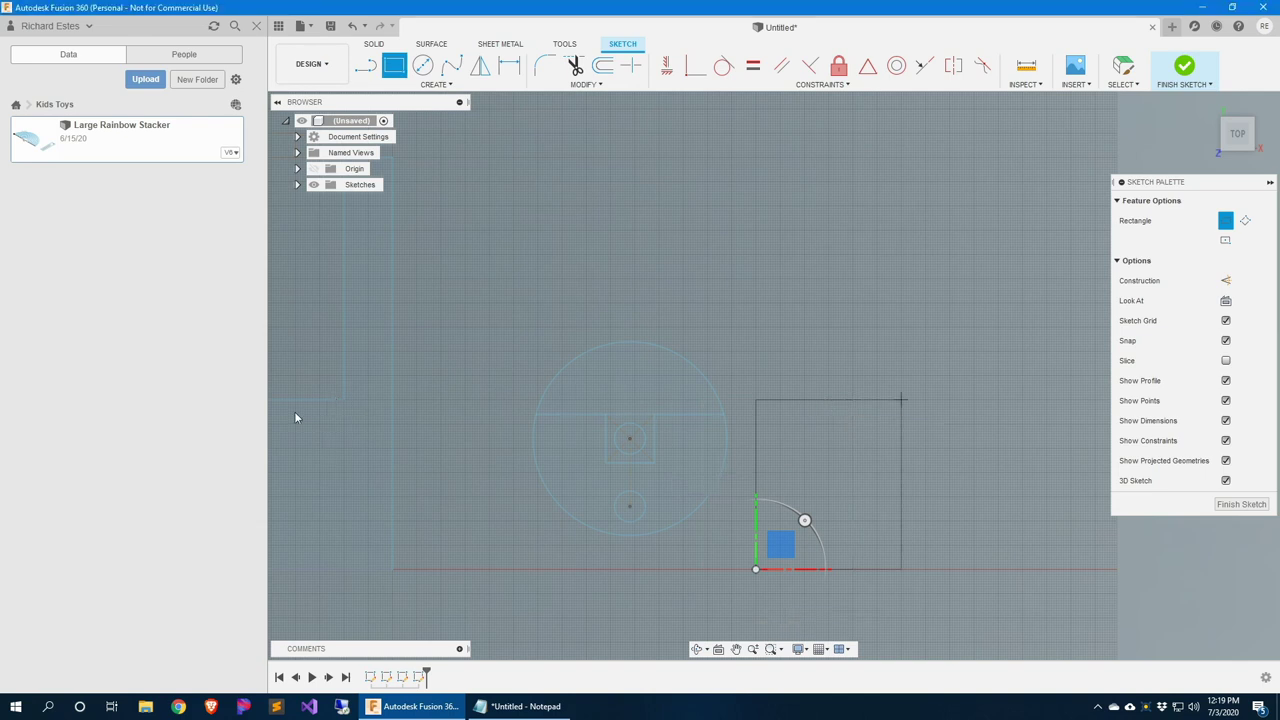
# Sketch a 10 by 10 mm square centred on the upper edge of the 35 by 30 mm rectangle
pyautogui.press('Escape')
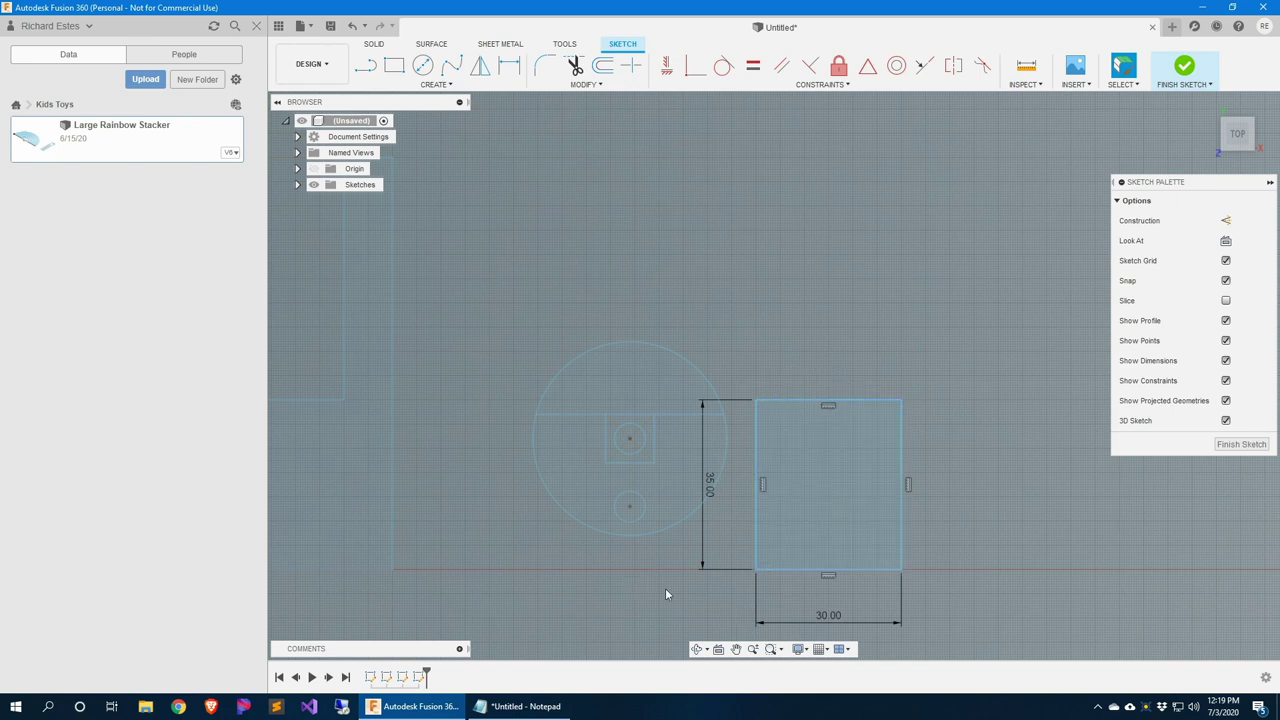
pyautogui.press('r')
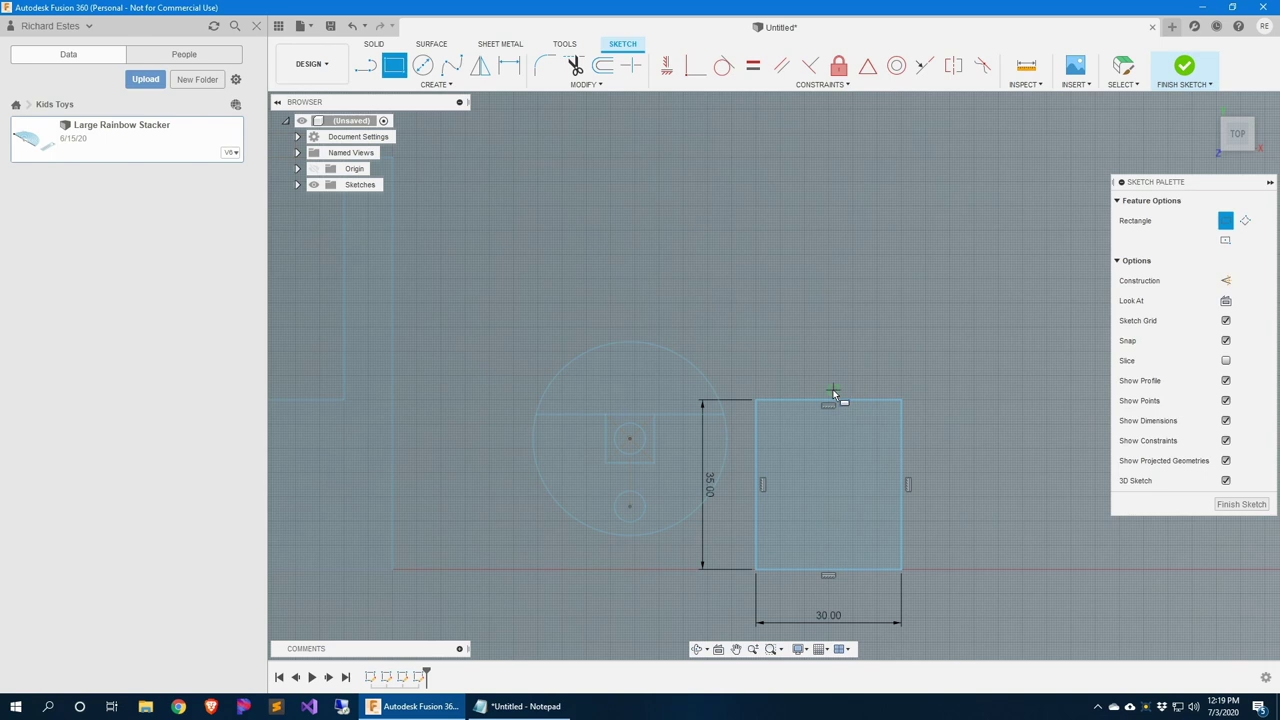
pyautogui.scroll(5, 811, 383)
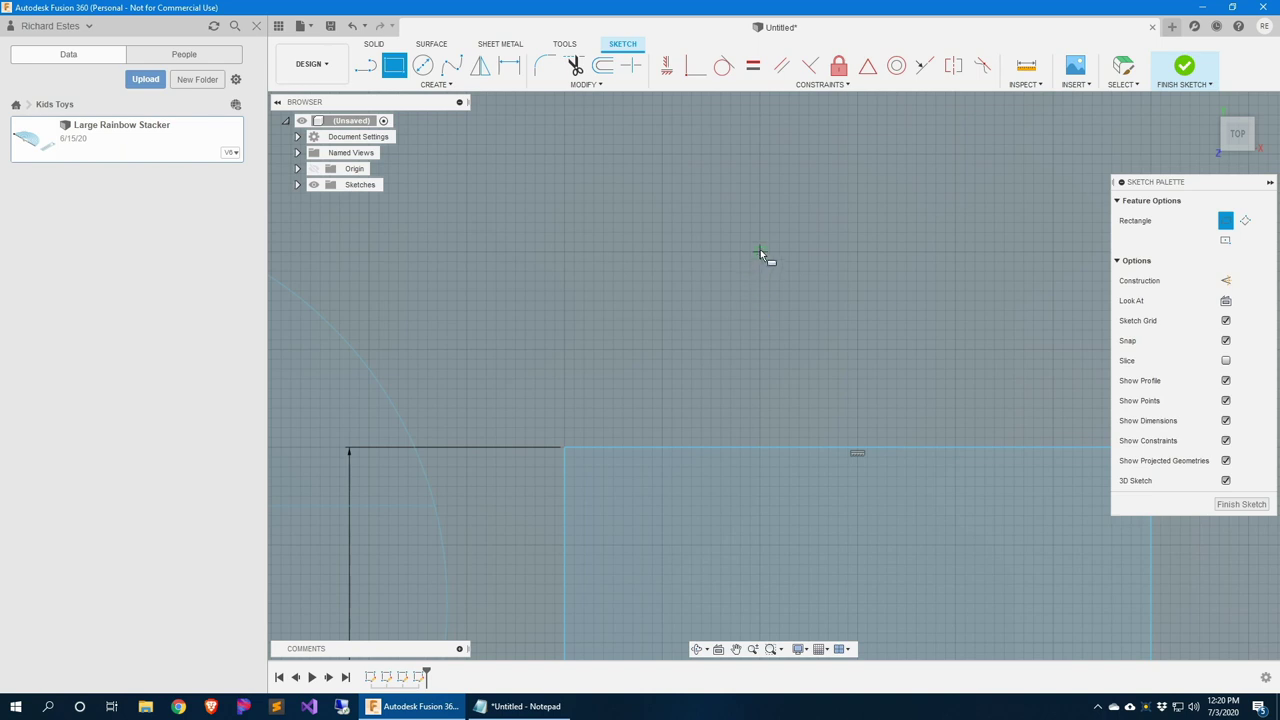
pyautogui.click(760, 250)
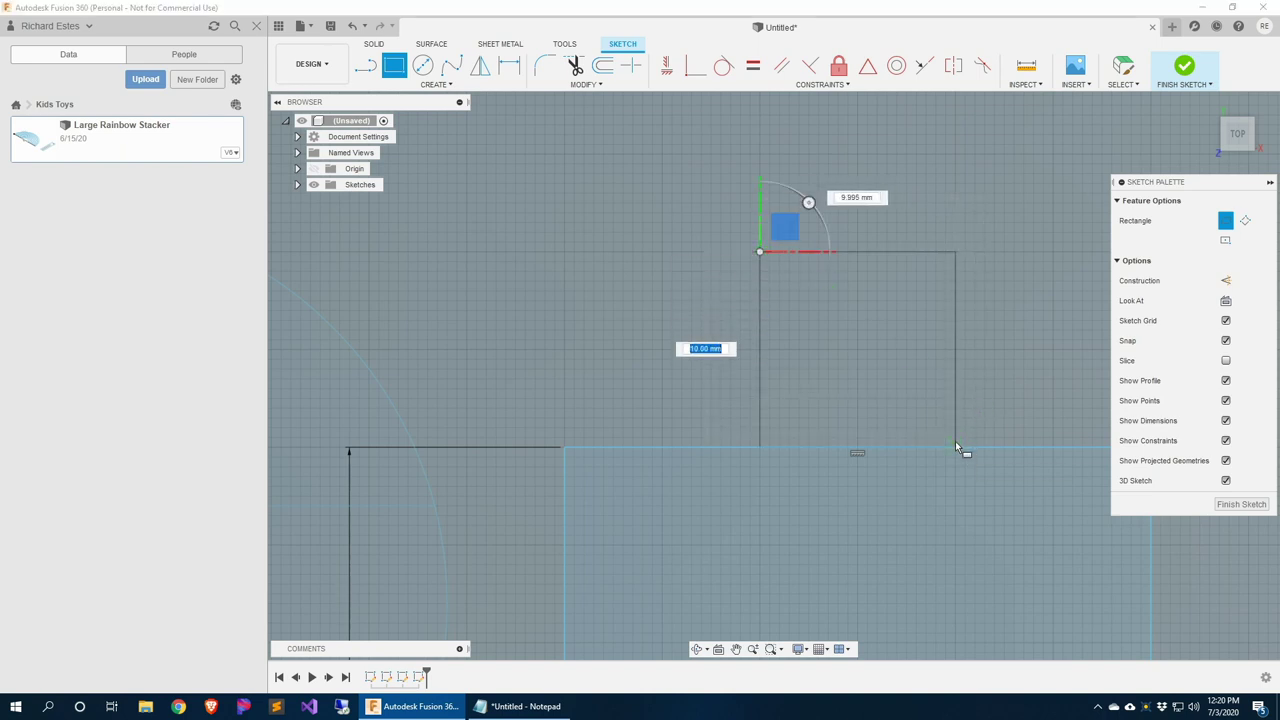
pyautogui.press('Tab')
pyautogui.write('10')
pyautogui.press('Return')
pyautogui.scroll(-5, 937, 461)
# Trim away the edge shared by the small square and the 35 by 30 mm rectangle, merging them into one tabbed outline
pyautogui.press('t')
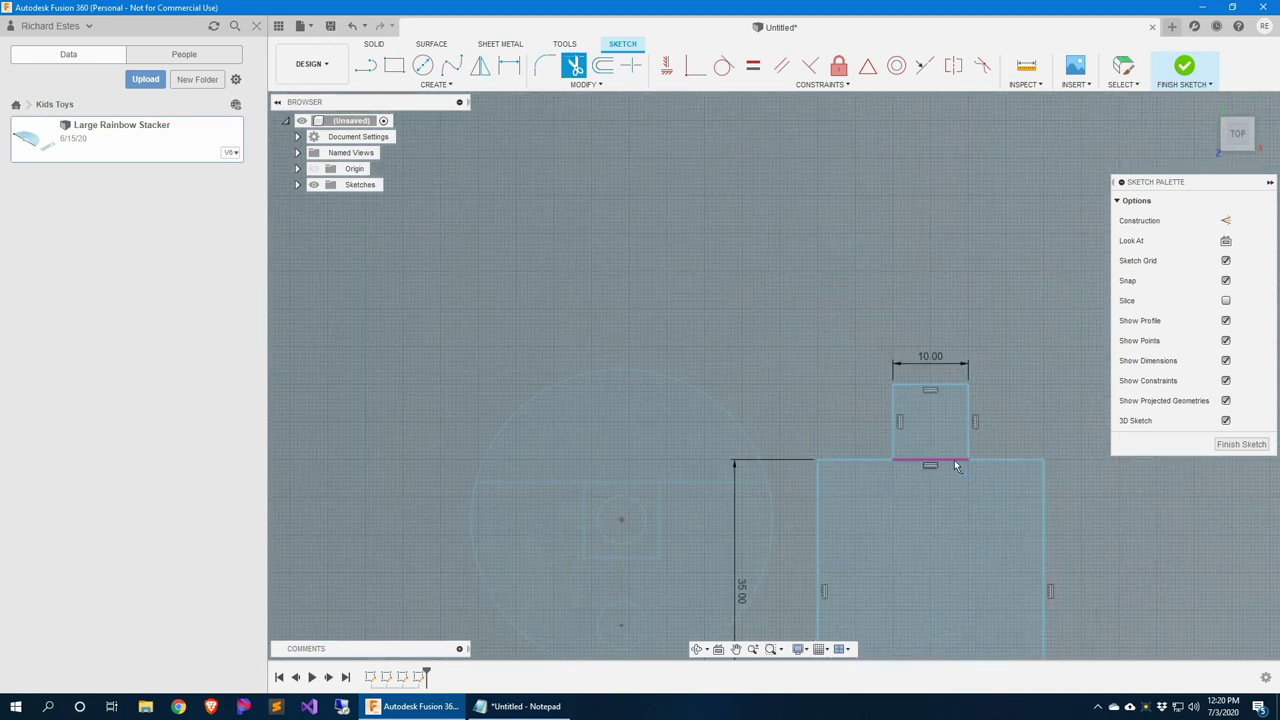
pyautogui.click(955, 462)
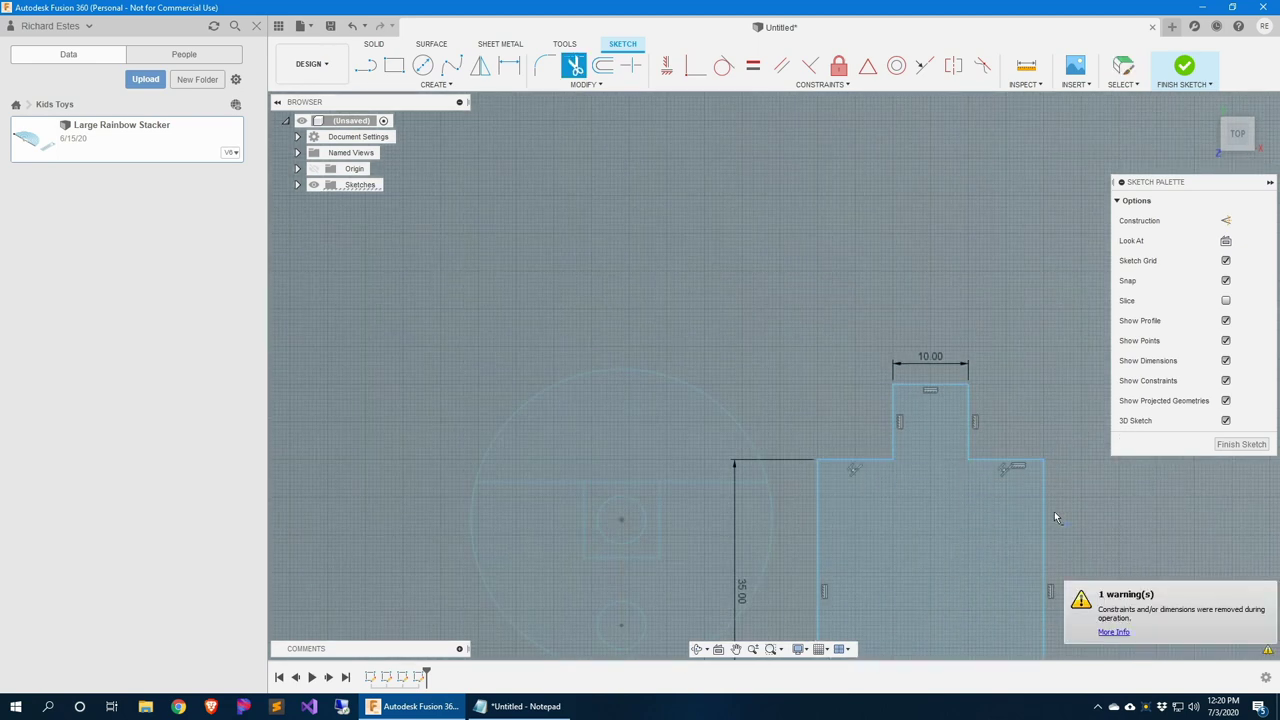
pyautogui.scroll(-3, 1072, 510)
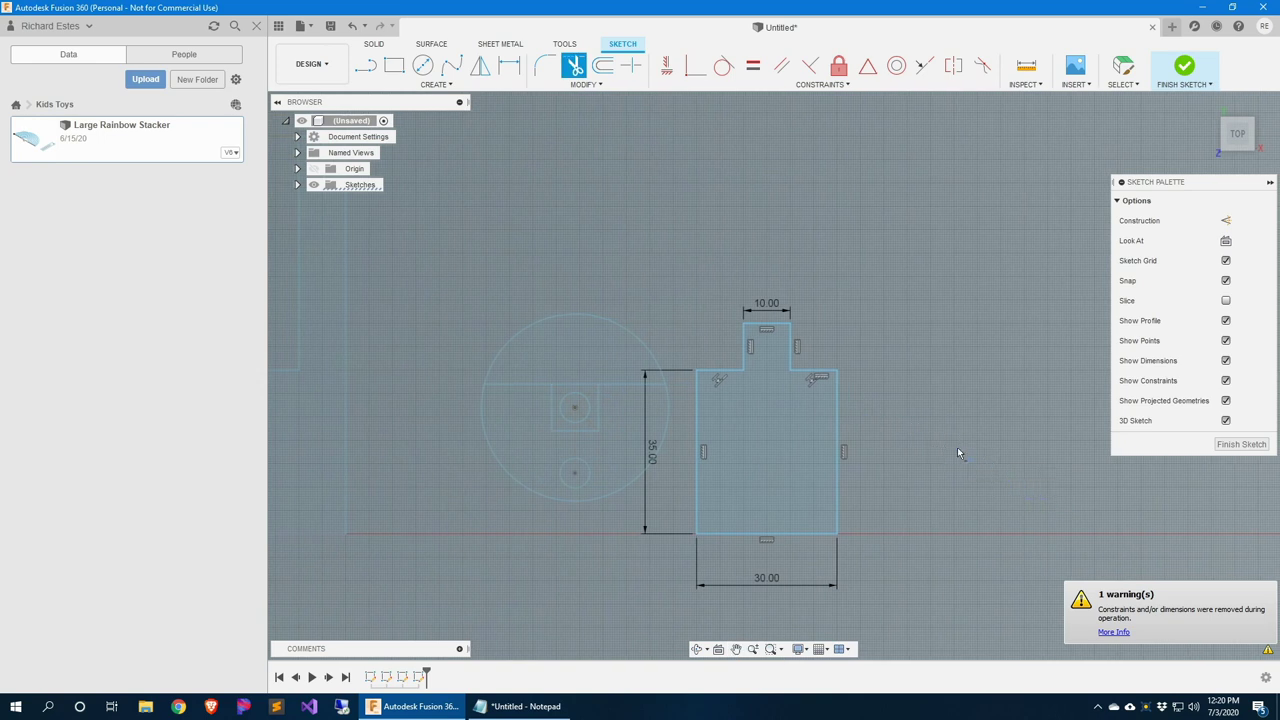
# Sketch an upright rectangle 35 mm tall and about 10 mm wide on the horizontal axis, just beyond the tabbed profile
pyautogui.moveTo(908, 423)
pyautogui.mouseDown(button='middle')
pyautogui.moveTo(605, 430)
pyautogui.moveTo(652, 441)
pyautogui.mouseUp(button='middle')
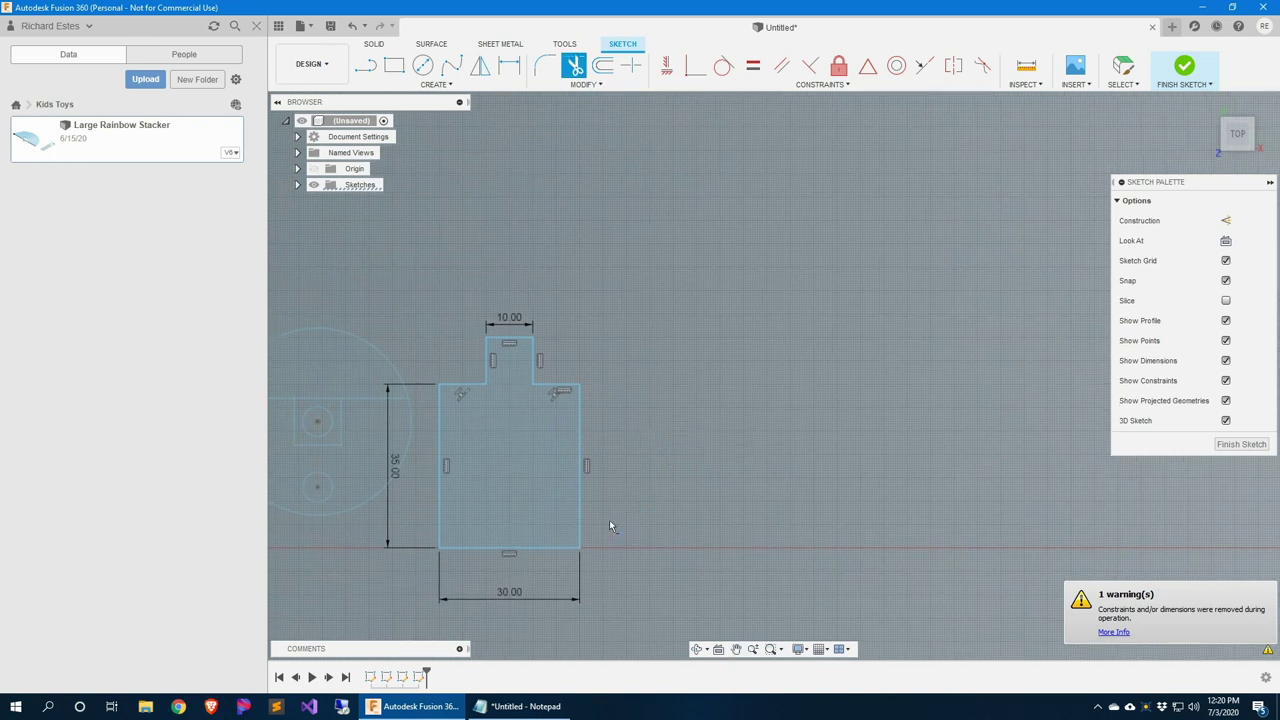
pyautogui.press('r')
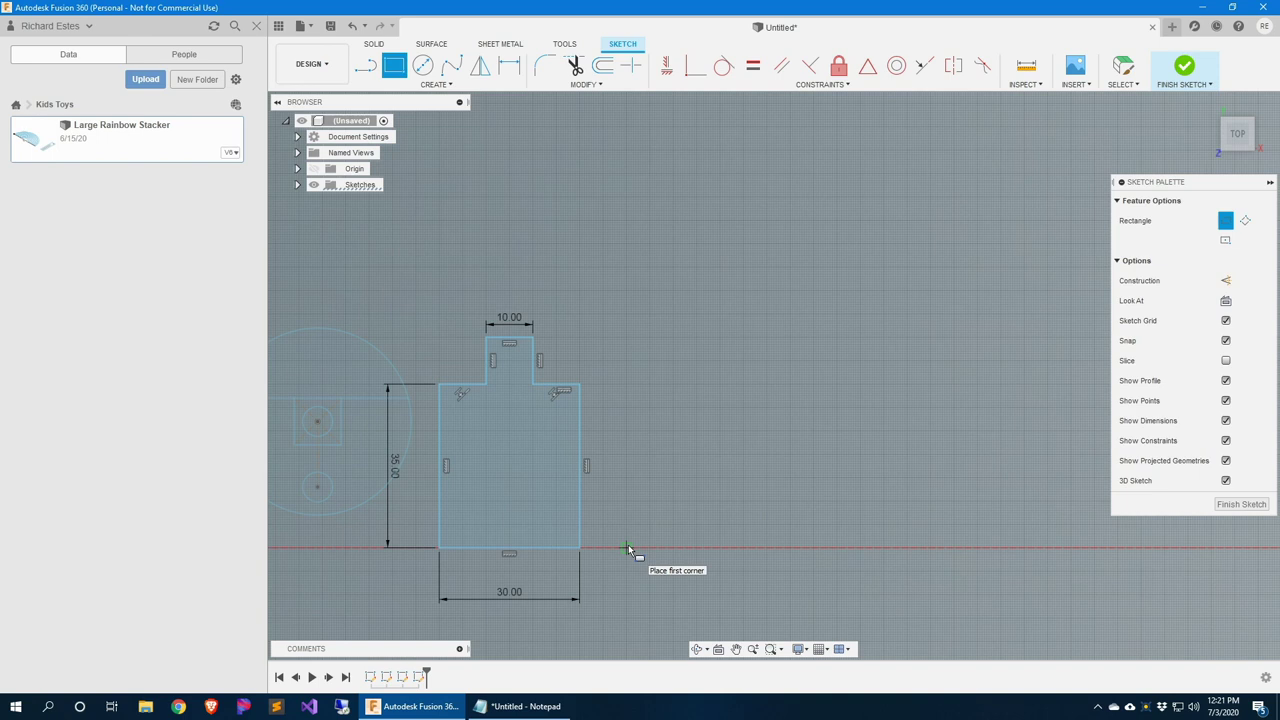
pyautogui.scroll(2, 625, 545)
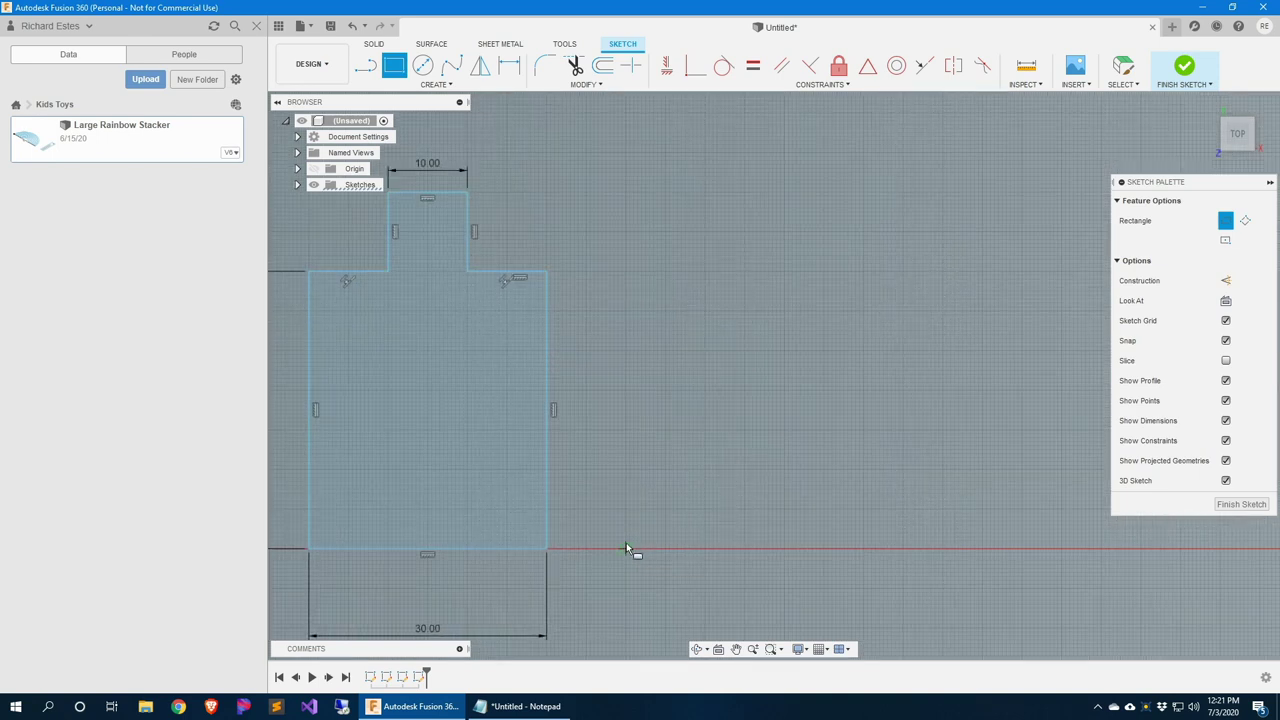
pyautogui.click(625, 548)
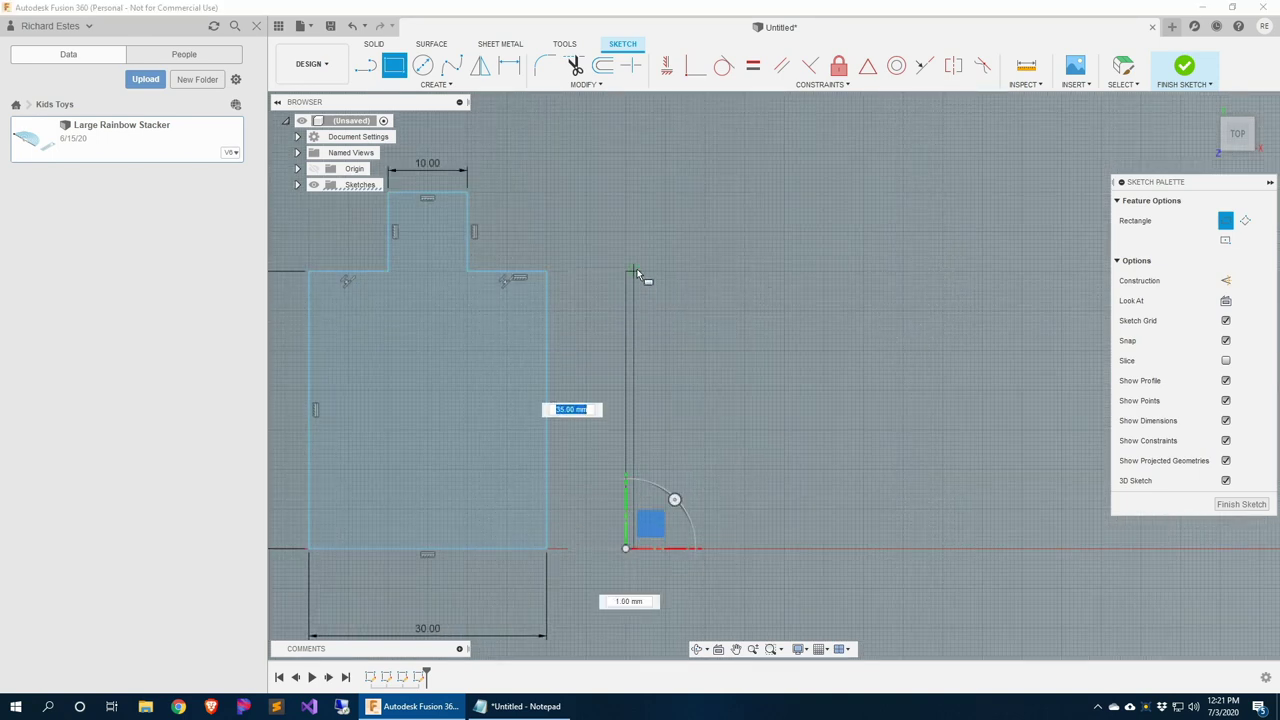
pyautogui.click(707, 272)
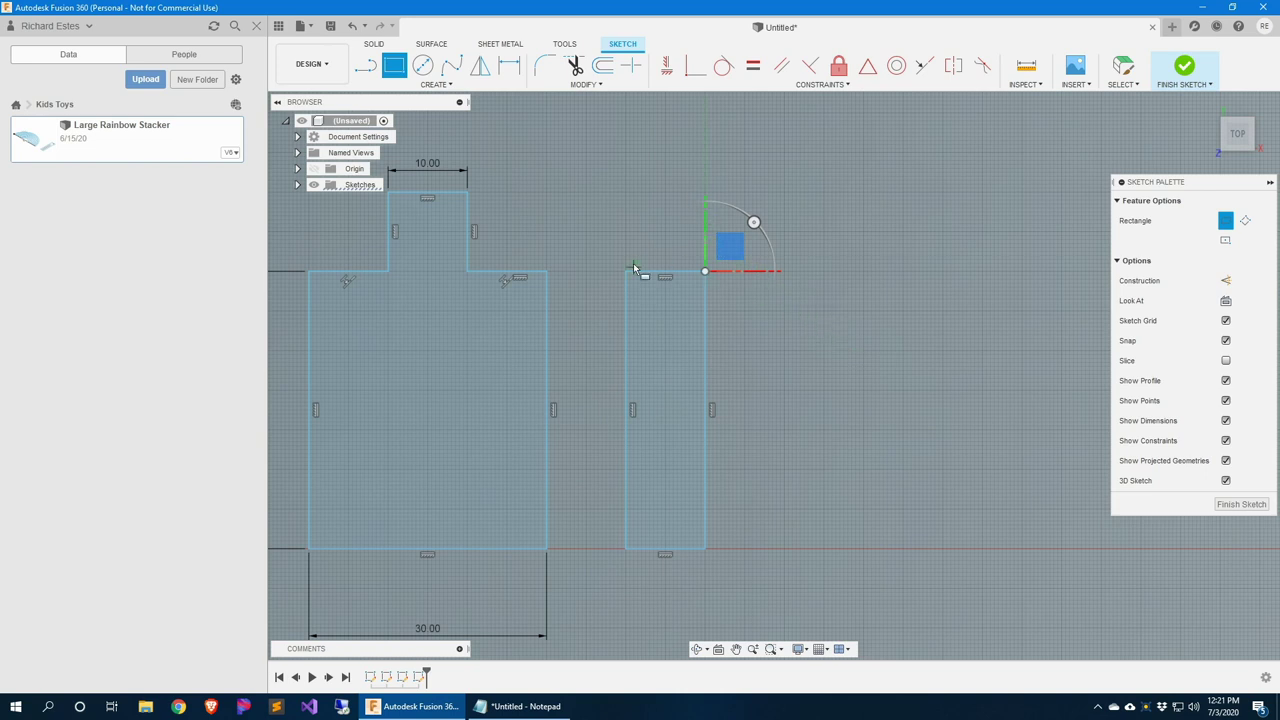
pyautogui.scroll(-3, 725, 383)
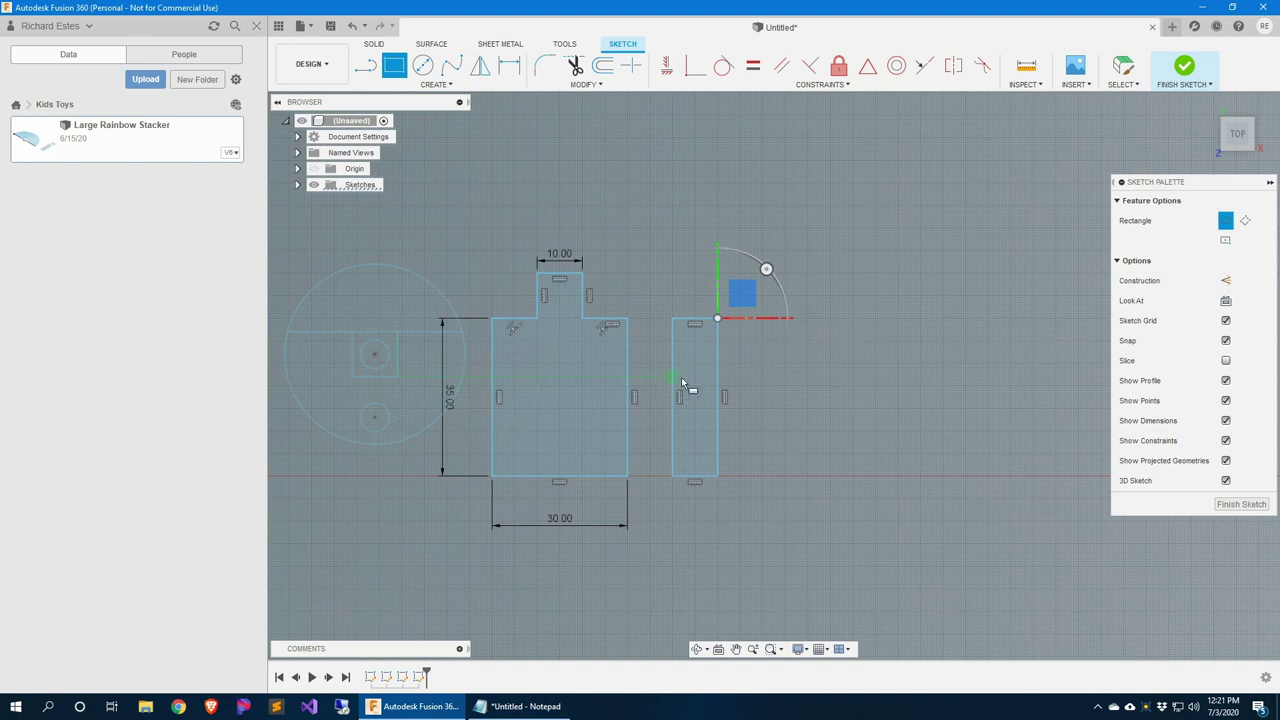
# Sketch a horizontal rectangle 10 mm tall and 50 mm wide, starting from the upright rectangle's upper outer corner
pyautogui.scroll(3, 405, 365)
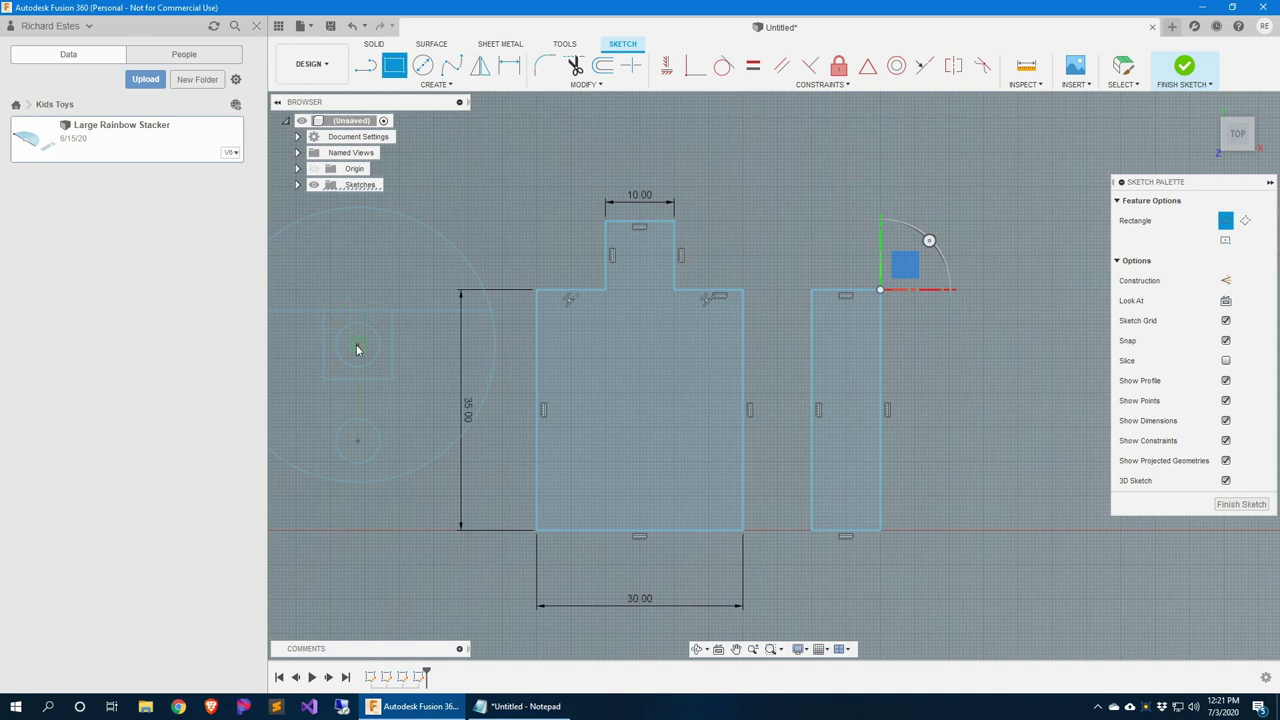
pyautogui.click(881, 291)
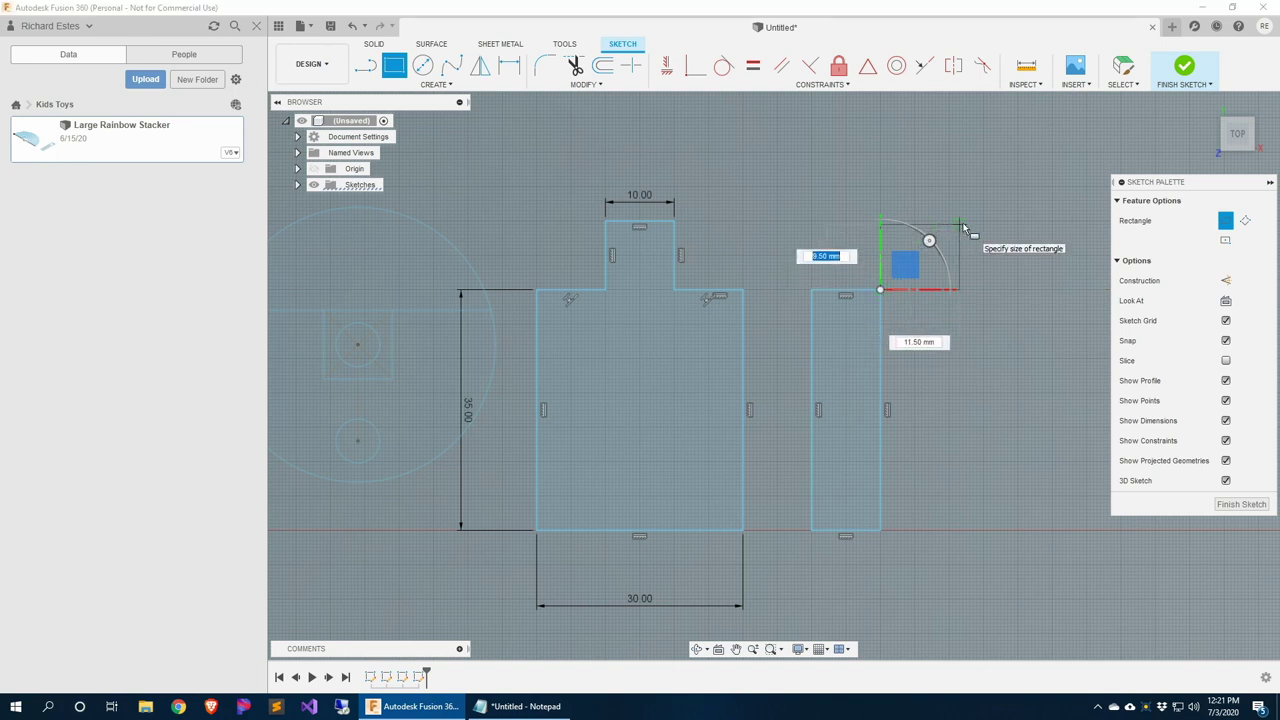
pyautogui.write('10')
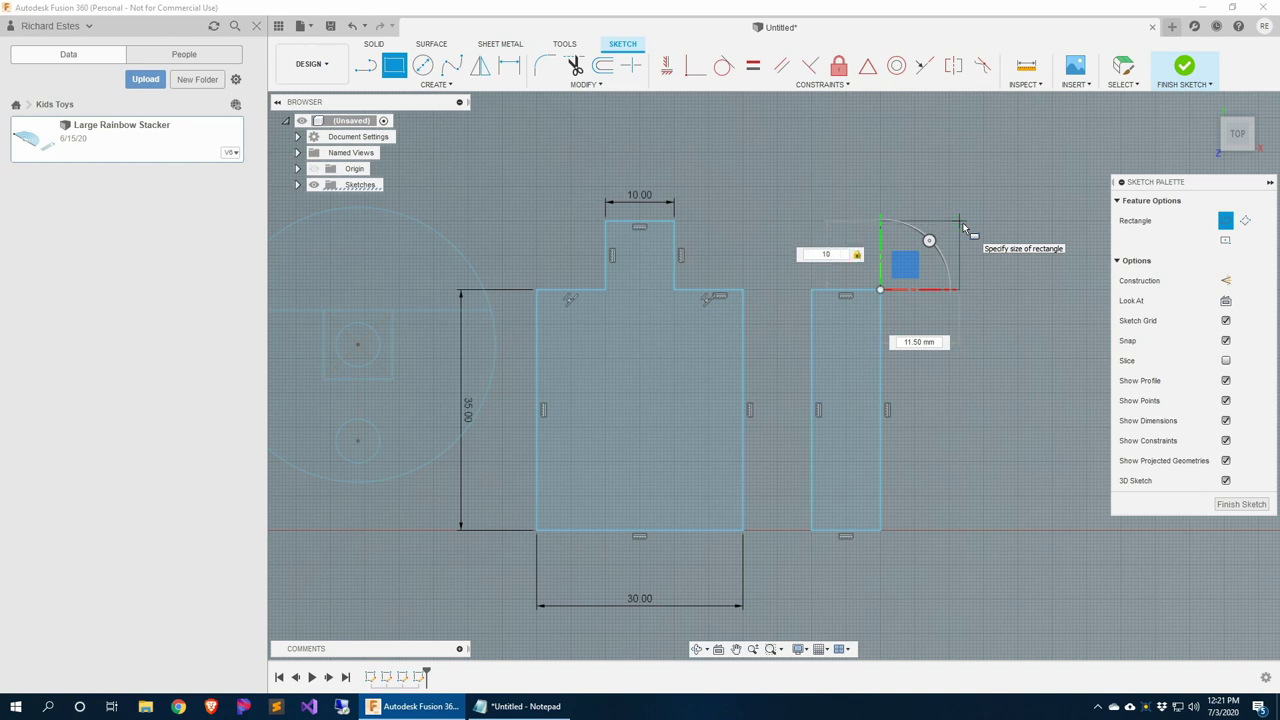
pyautogui.press('Tab')
pyautogui.write('50')
pyautogui.press('Return')
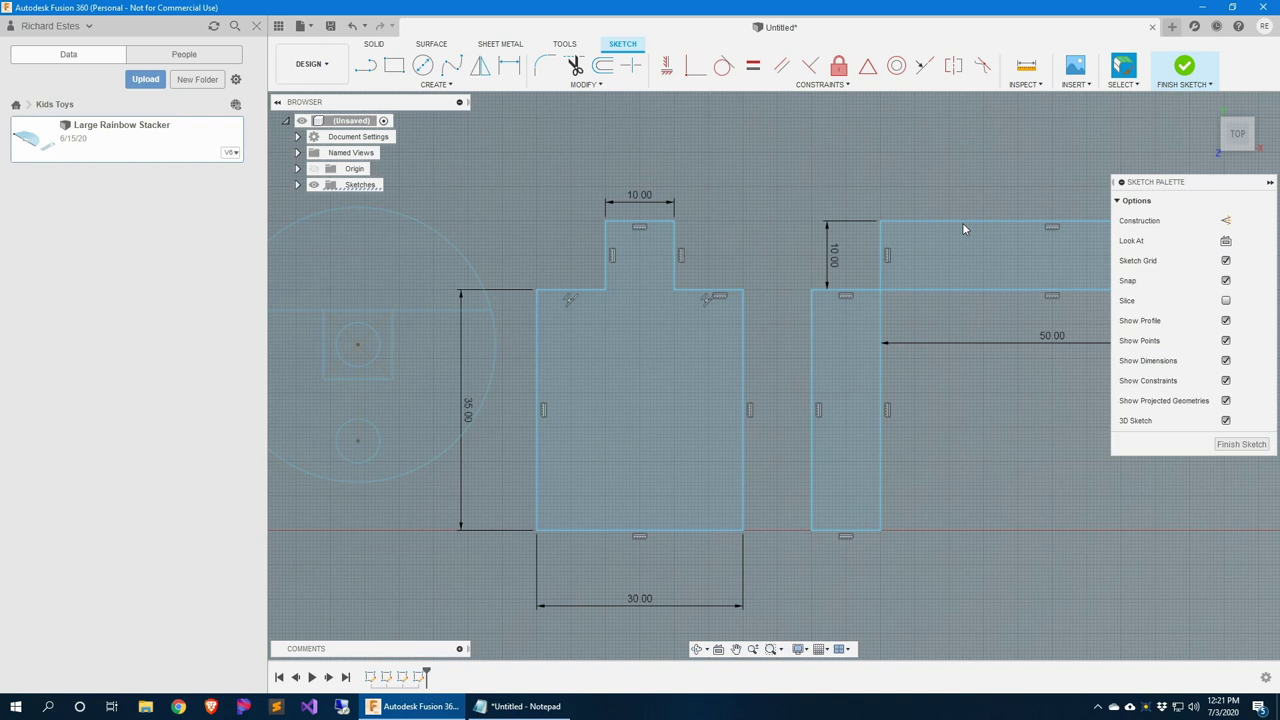
# Fill the corner between the upright and horizontal bars with a square and trim the dividing edges to form one L-shaped outline
pyautogui.moveTo(974, 367)
pyautogui.mouseDown(button='middle')
pyautogui.moveTo(636, 375)
pyautogui.moveTo(712, 413)
pyautogui.mouseUp(button='middle')
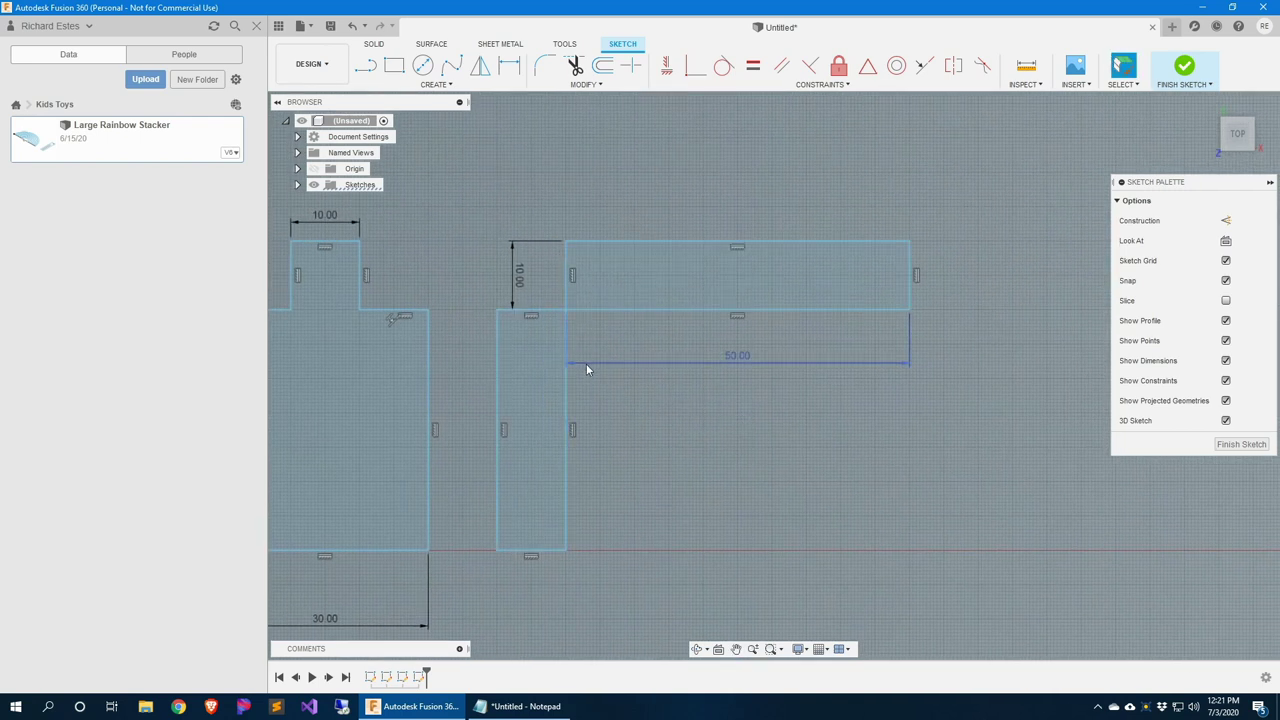
pyautogui.press('r')
pyautogui.click(565, 309)
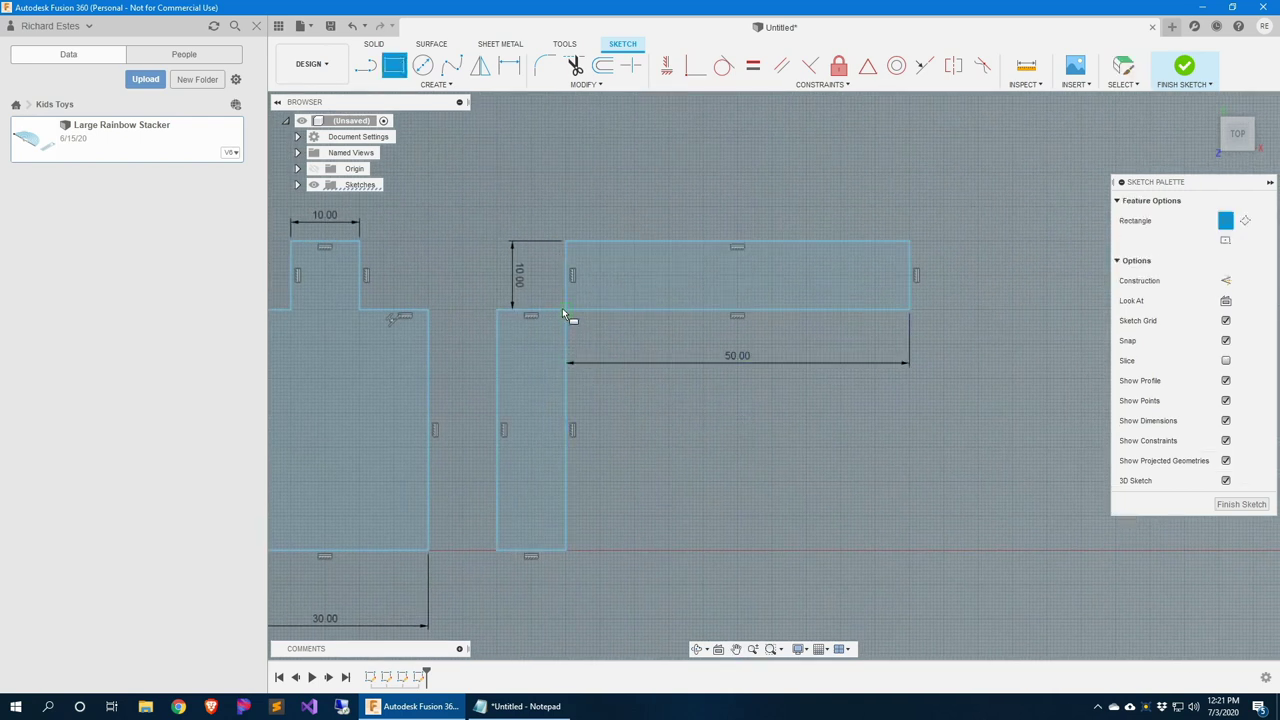
pyautogui.click(497, 241)
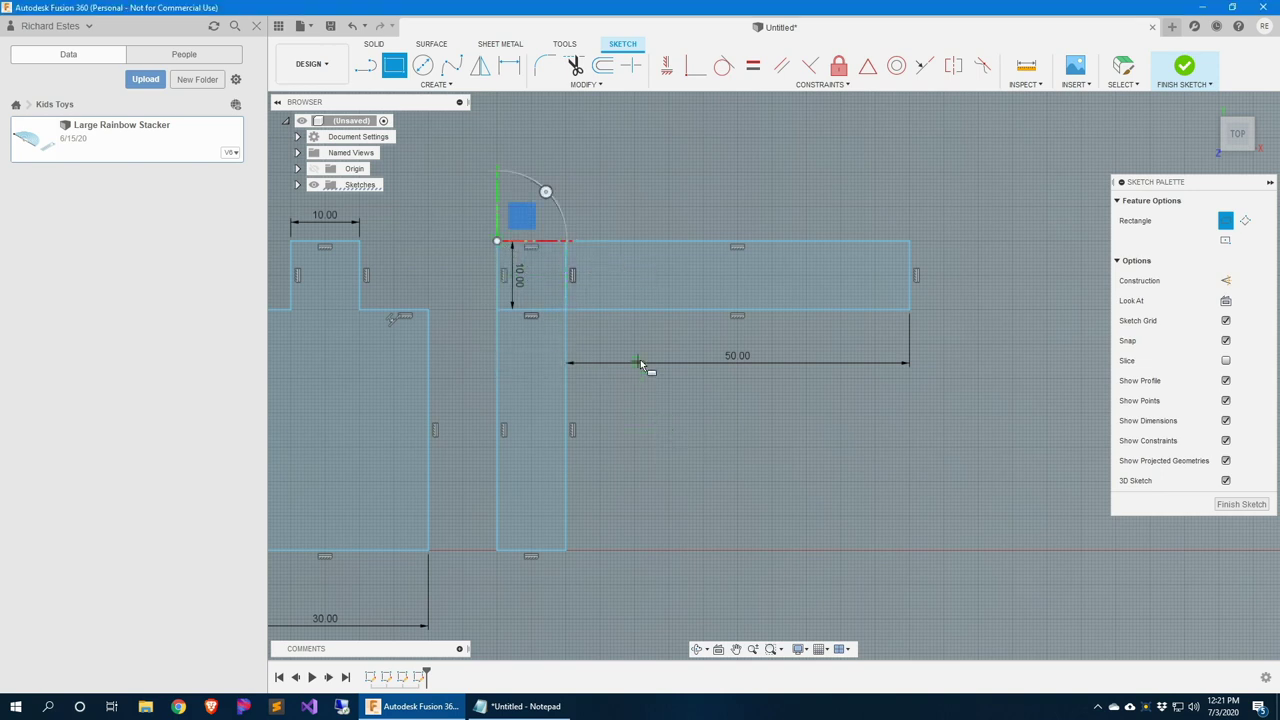
pyautogui.press('t')
pyautogui.click(565, 285)
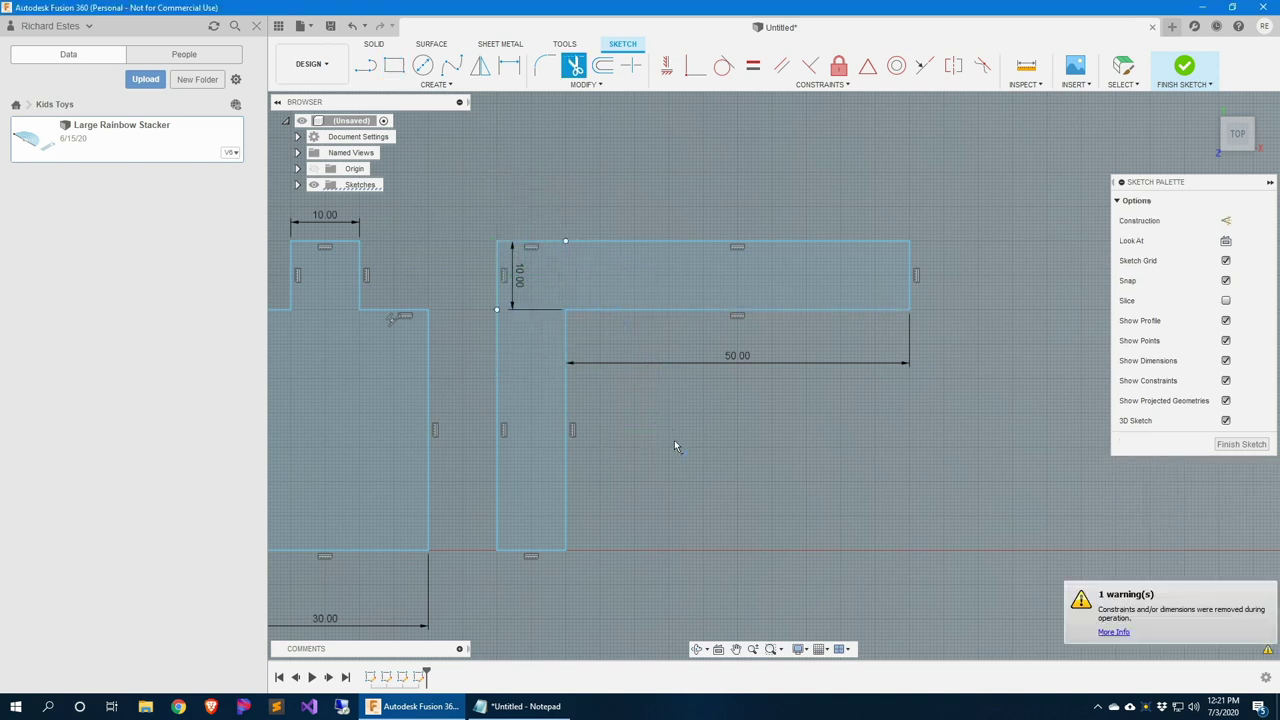
# Sketch a separate rectangle about 60 mm wide and 10 mm tall above the L-shaped profile, aligned with its two ends
pyautogui.scroll(-5, 716, 437)
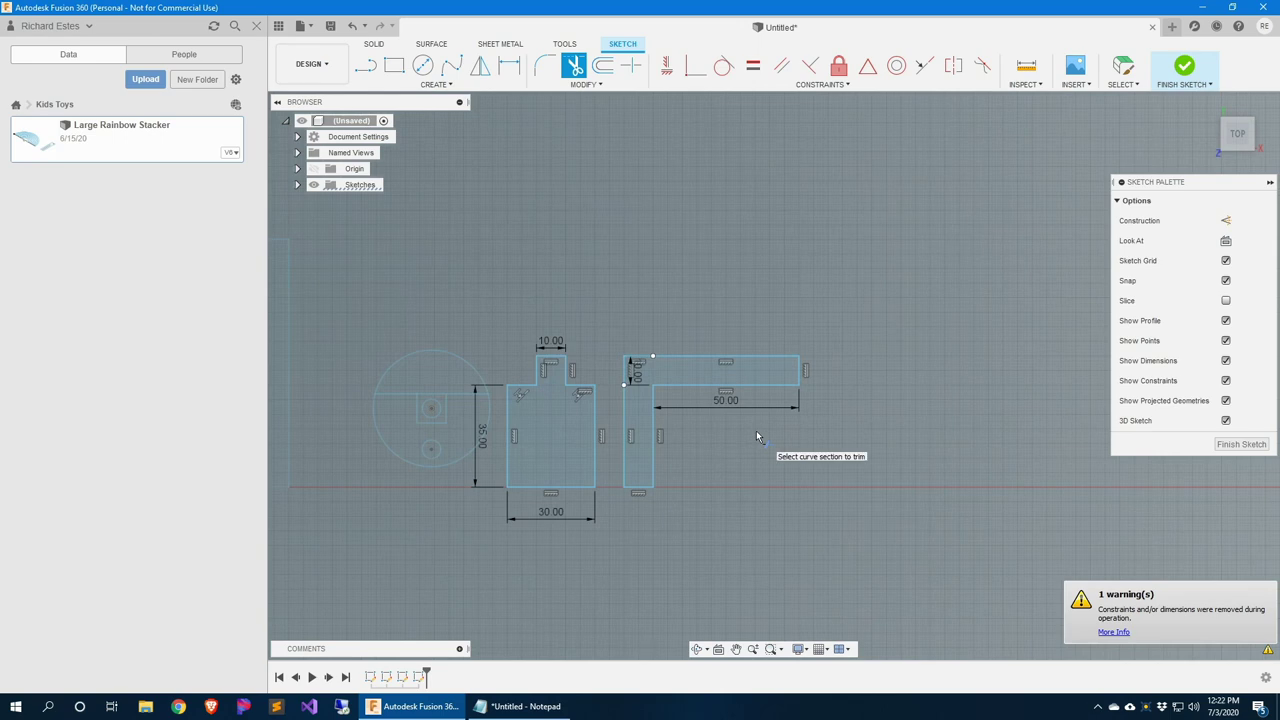
pyautogui.scroll(-3, 646, 472)
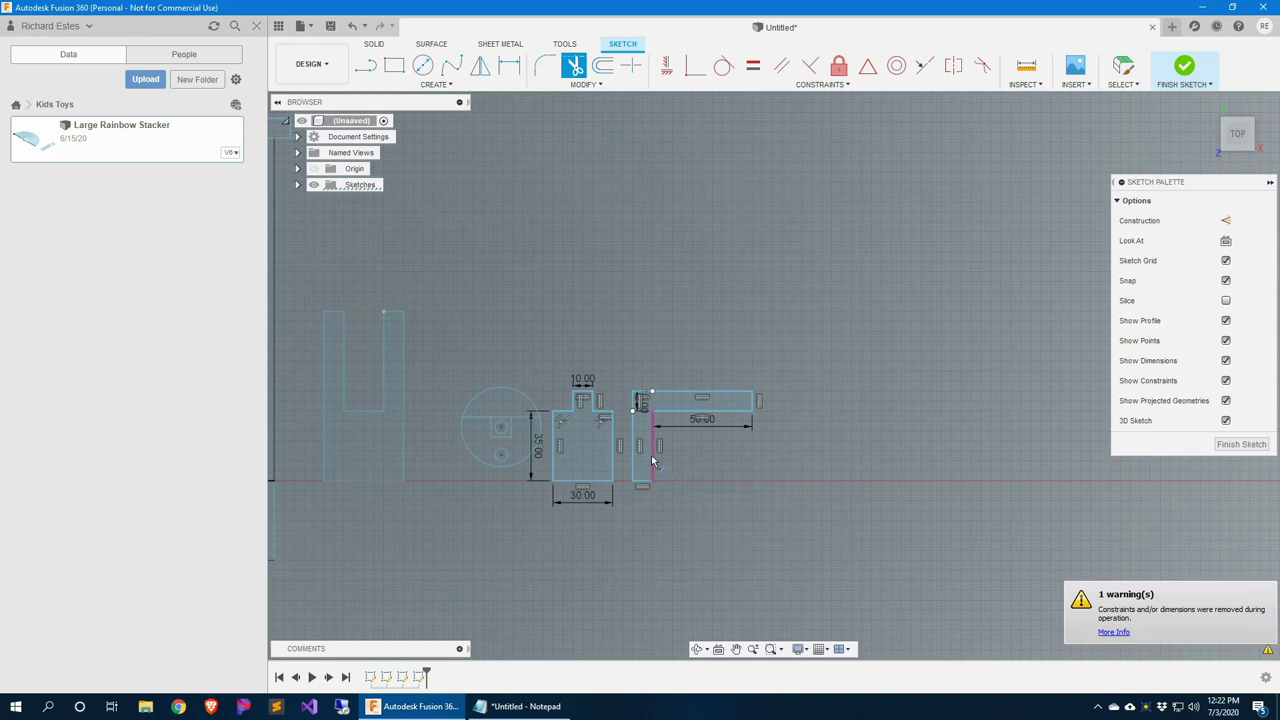
pyautogui.scroll(5, 651, 455)
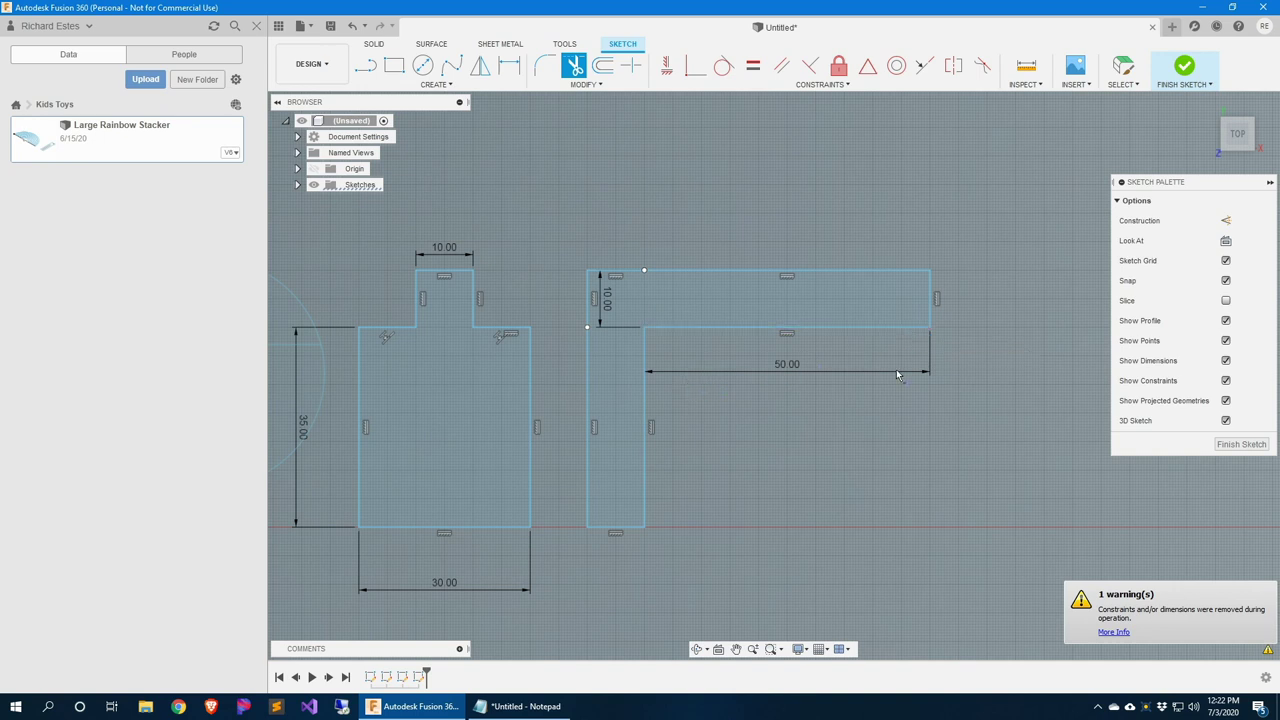
pyautogui.scroll(-1, 844, 400)
pyautogui.moveTo(797, 471); pyautogui.dragTo(790, 619, button='middle')
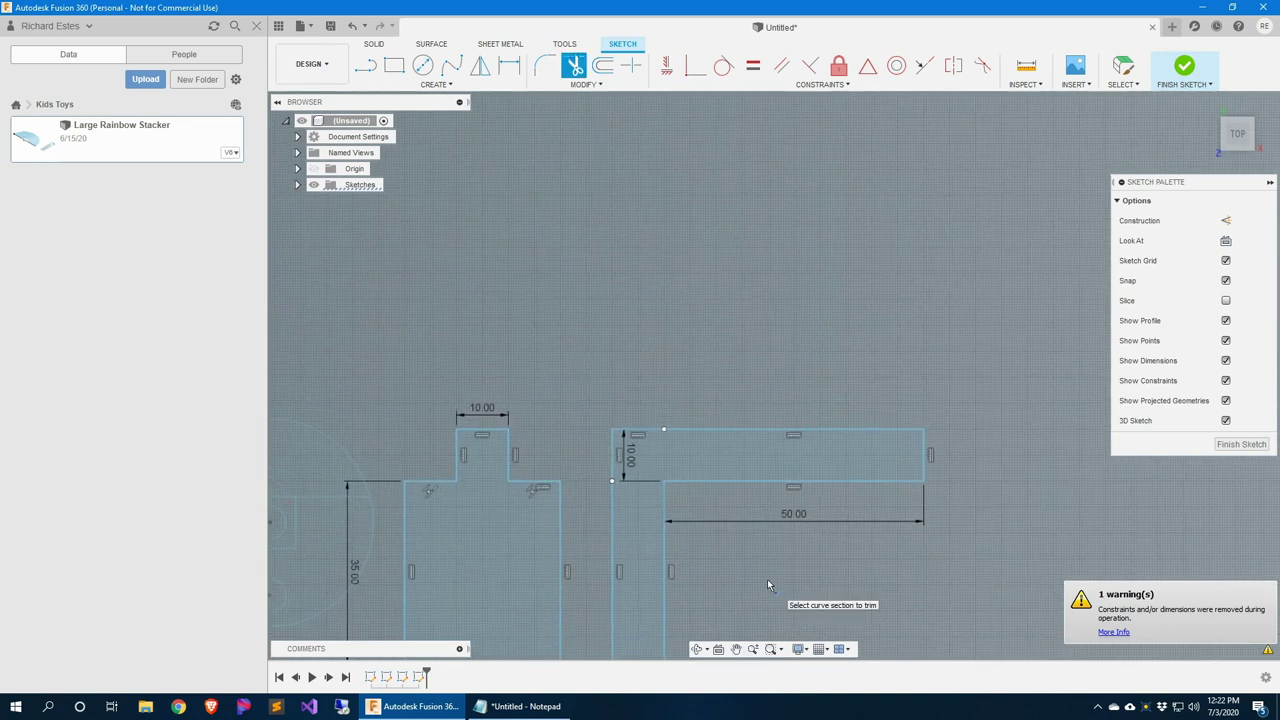
pyautogui.press('r')
pyautogui.click(612, 376)
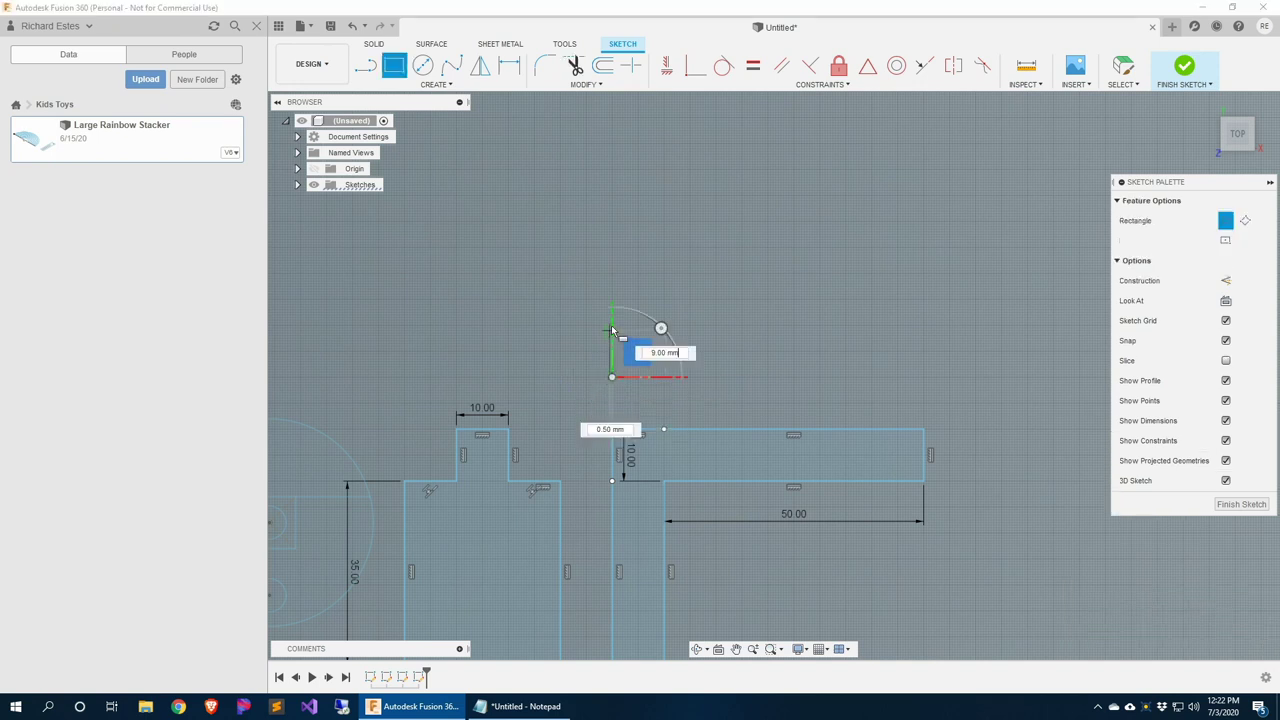
pyautogui.click(924, 322)
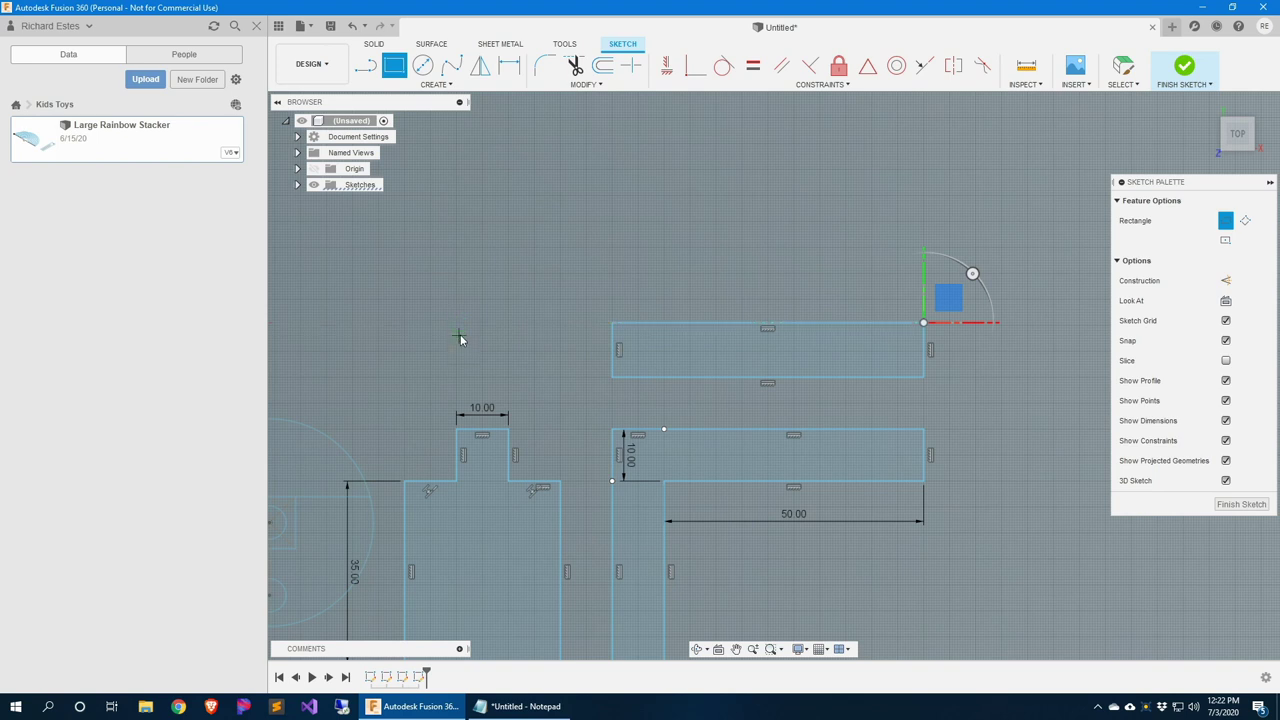
# Sketch a separate square about 10 by 10 mm directly above the tabbed profile, matching the tab's width
pyautogui.click(508, 377)
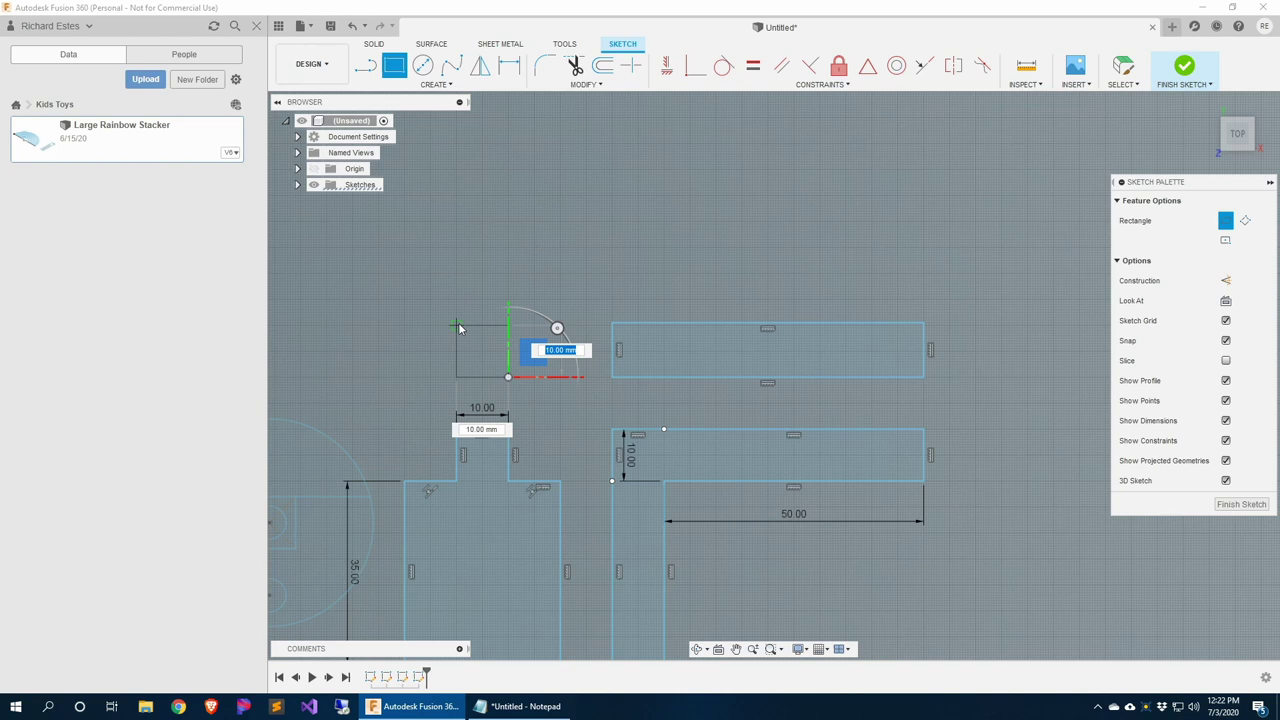
pyautogui.click(458, 326)
pyautogui.scroll(-2, 462, 537)
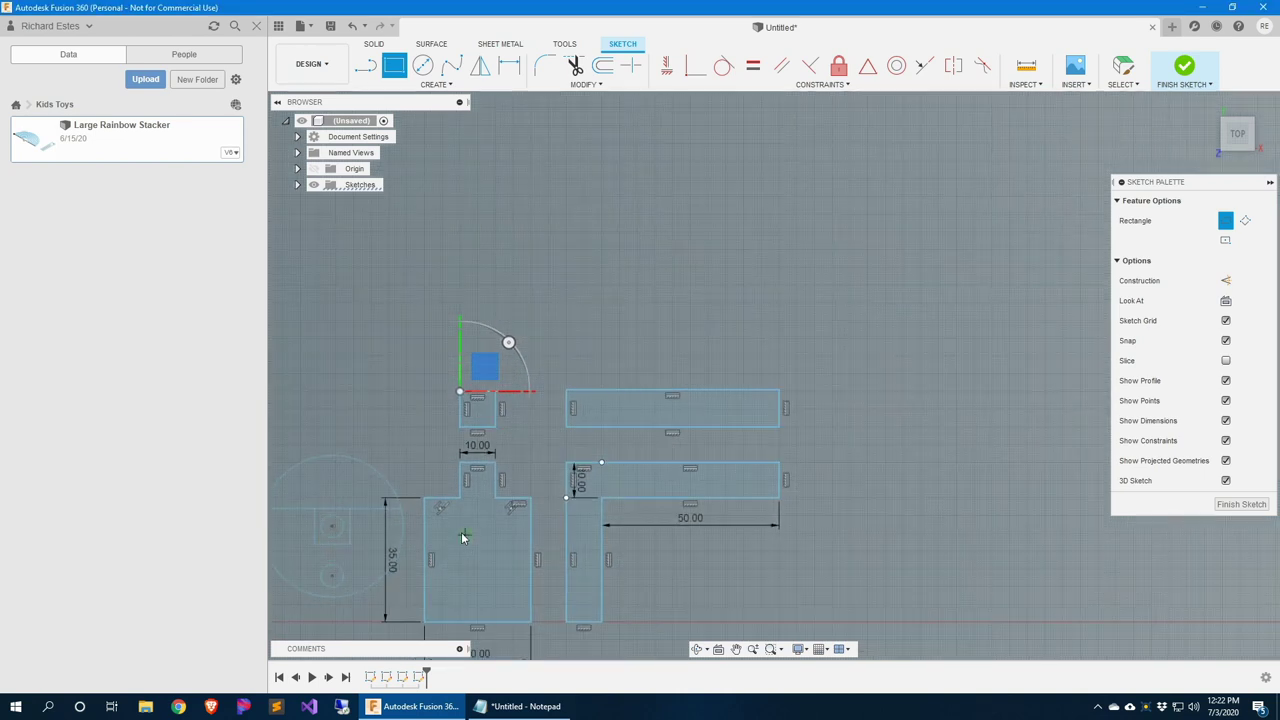
# Review how the slotted block, circle, tabbed, L-shaped and separate bar profiles relate across the whole sketch layout
pyautogui.scroll(-1, 462, 537)
pyautogui.scroll(-1, 312, 488)
pyautogui.scroll(-2, 495, 437)
pyautogui.scroll(1, 459, 477)
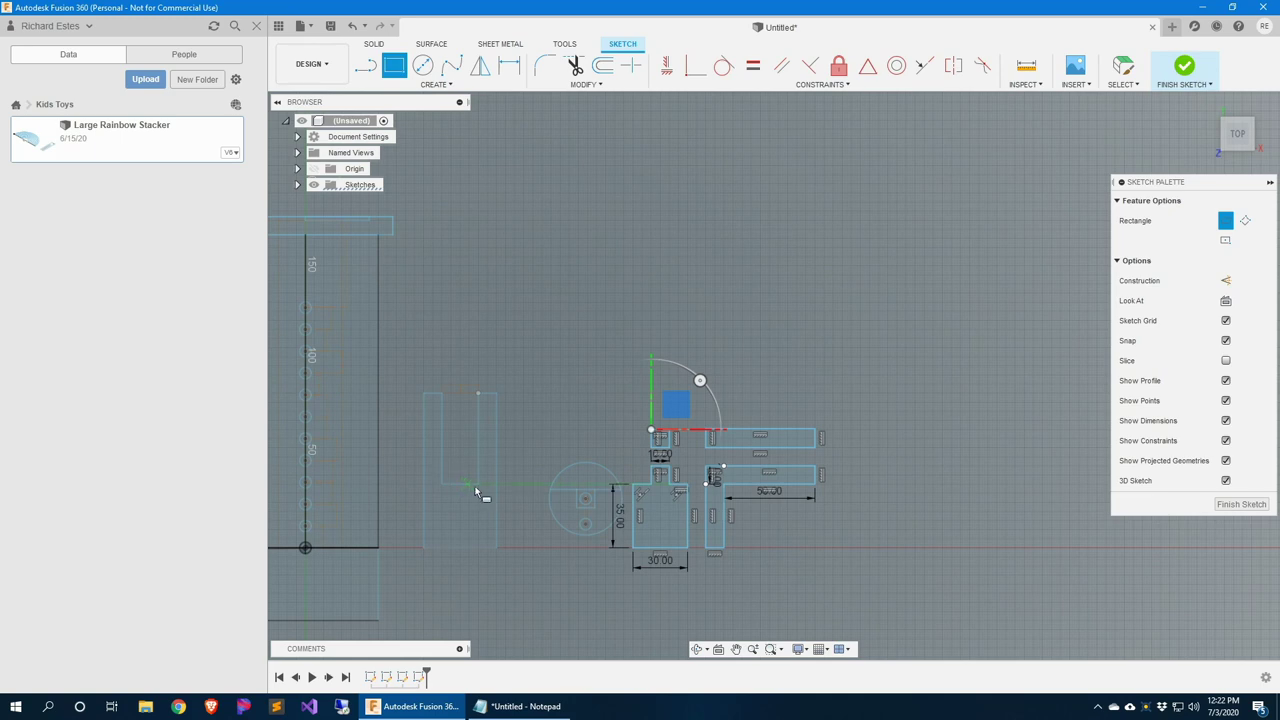
pyautogui.scroll(2, 472, 486)
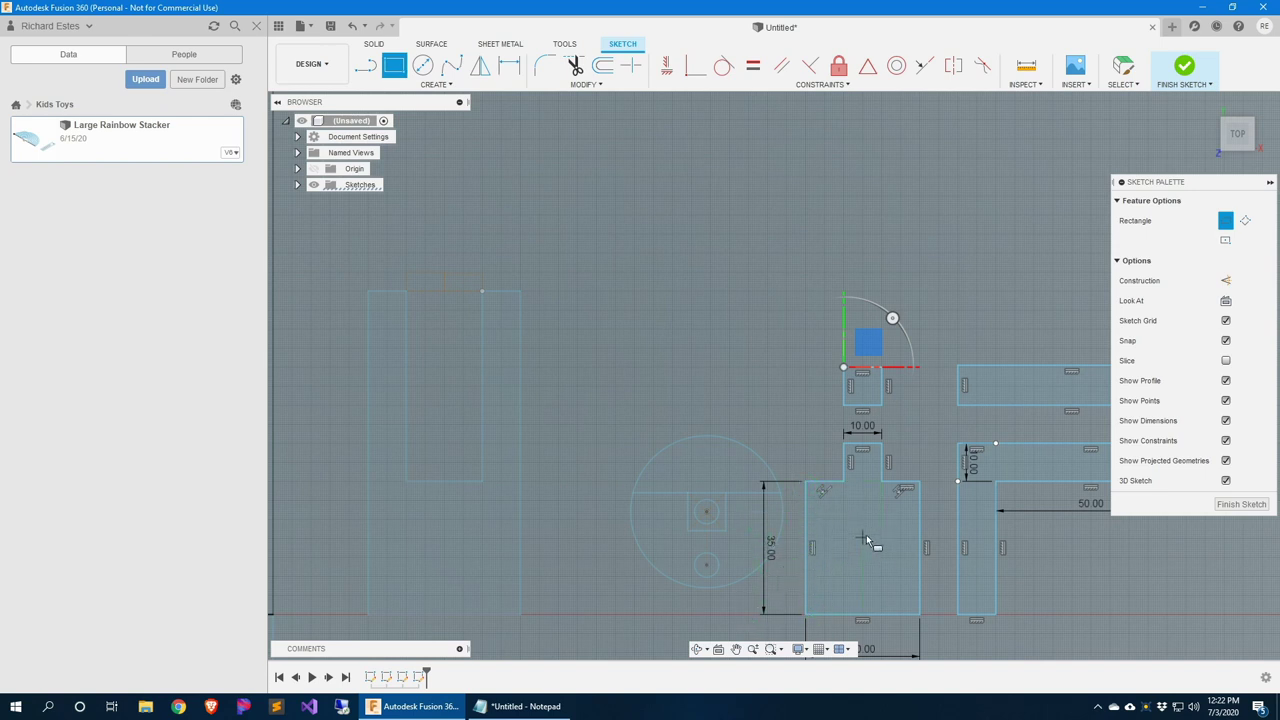
pyautogui.moveTo(868, 537); pyautogui.dragTo(721, 497, button='middle')
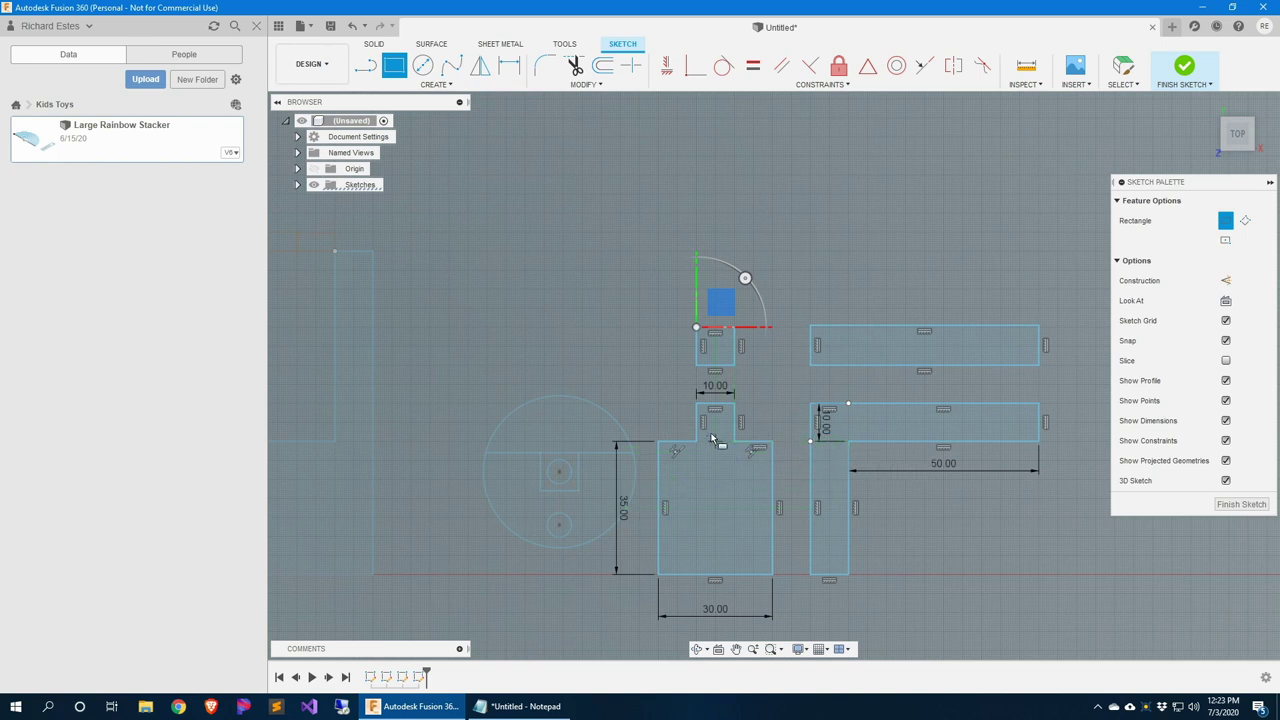
pyautogui.moveTo(430, 307); pyautogui.dragTo(520, 278, button='middle')
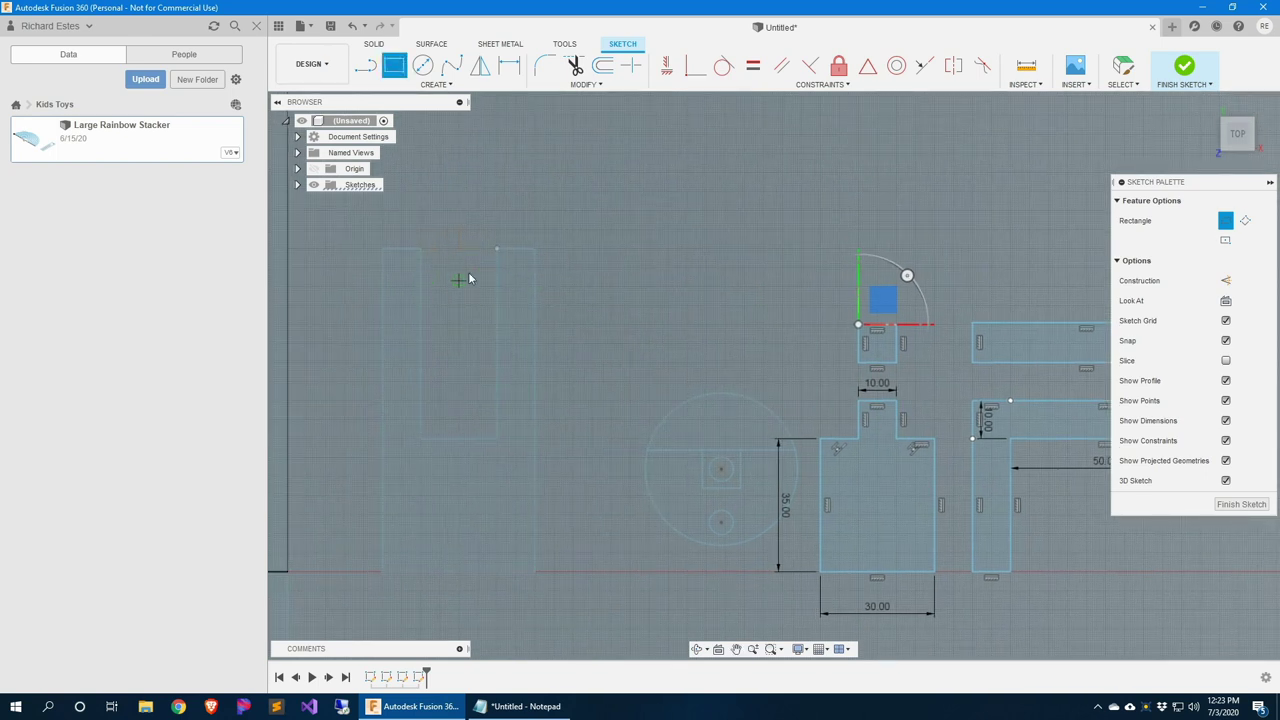
pyautogui.moveTo(886, 425); pyautogui.dragTo(805, 416, button='middle')
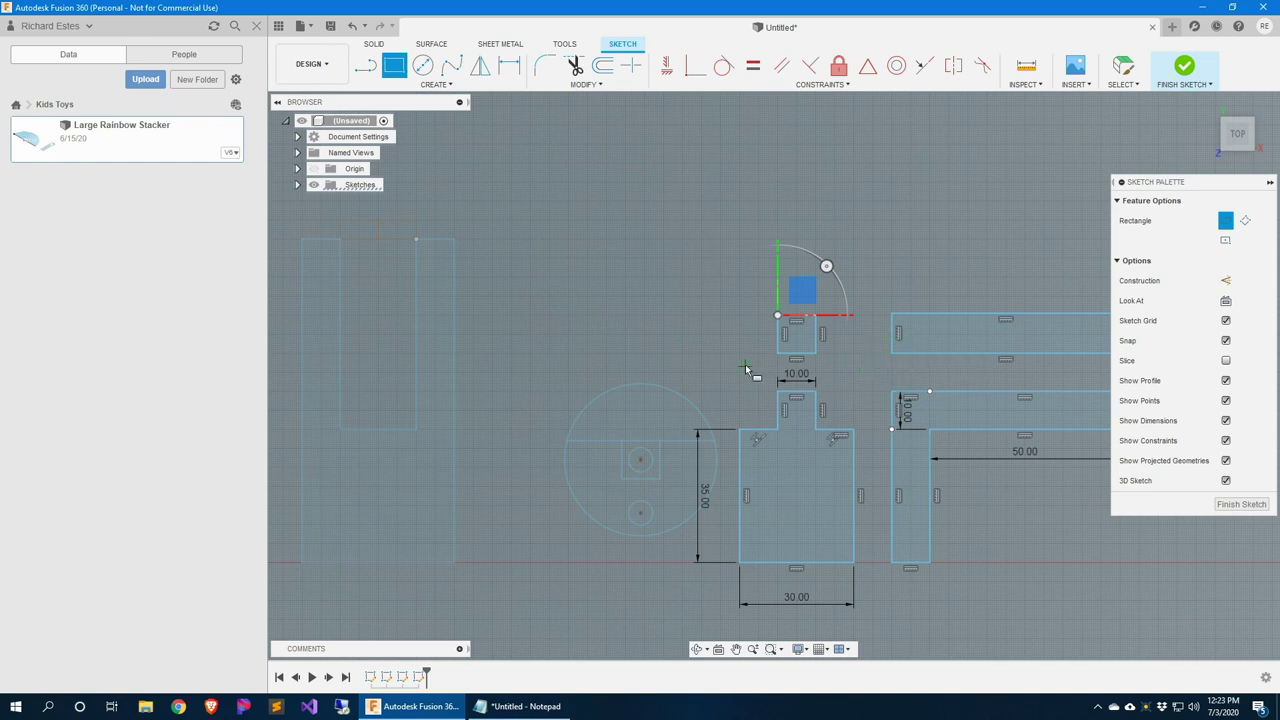
pyautogui.scroll(-3, 724, 413)
pyautogui.scroll(-3, 724, 413)
pyautogui.scroll(-2, 715, 522)
pyautogui.moveTo(843, 529)
pyautogui.mouseDown(button='middle')
pyautogui.moveTo(734, 523)
pyautogui.moveTo(751, 523)
pyautogui.mouseUp(button='middle')
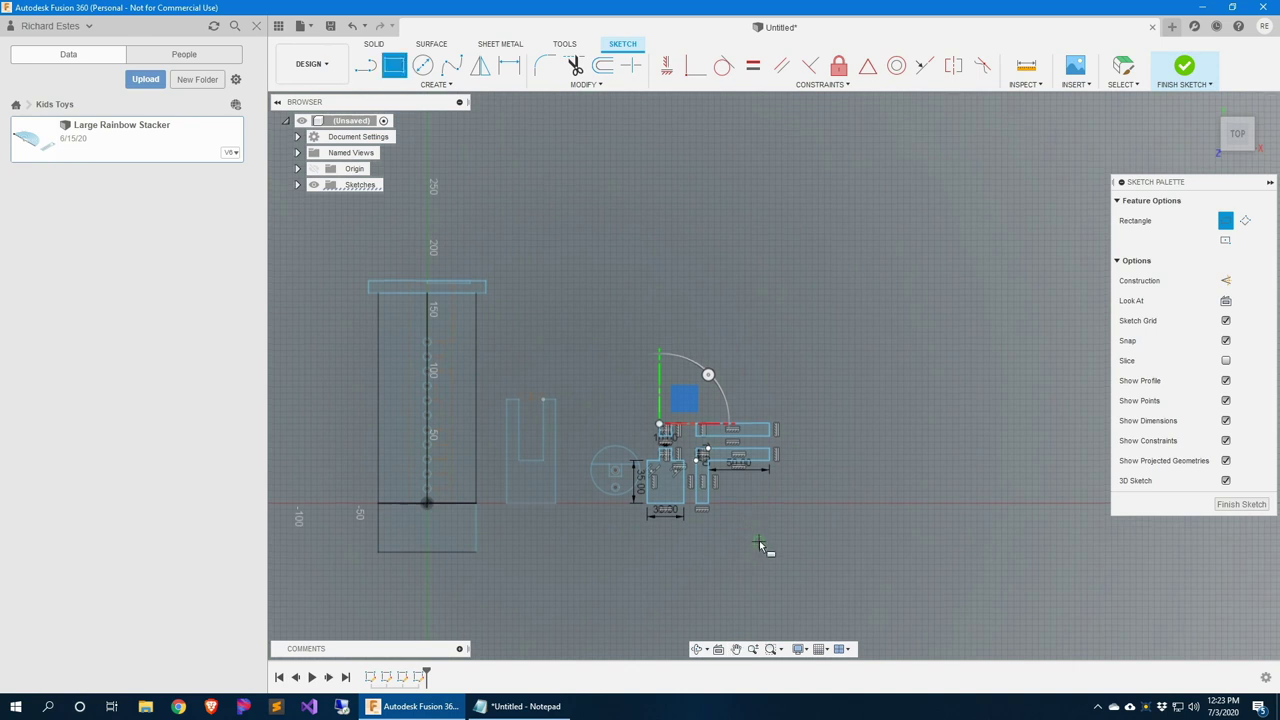
# Finish the sketch and start a new drawing from the design
pyautogui.click(1240, 504)
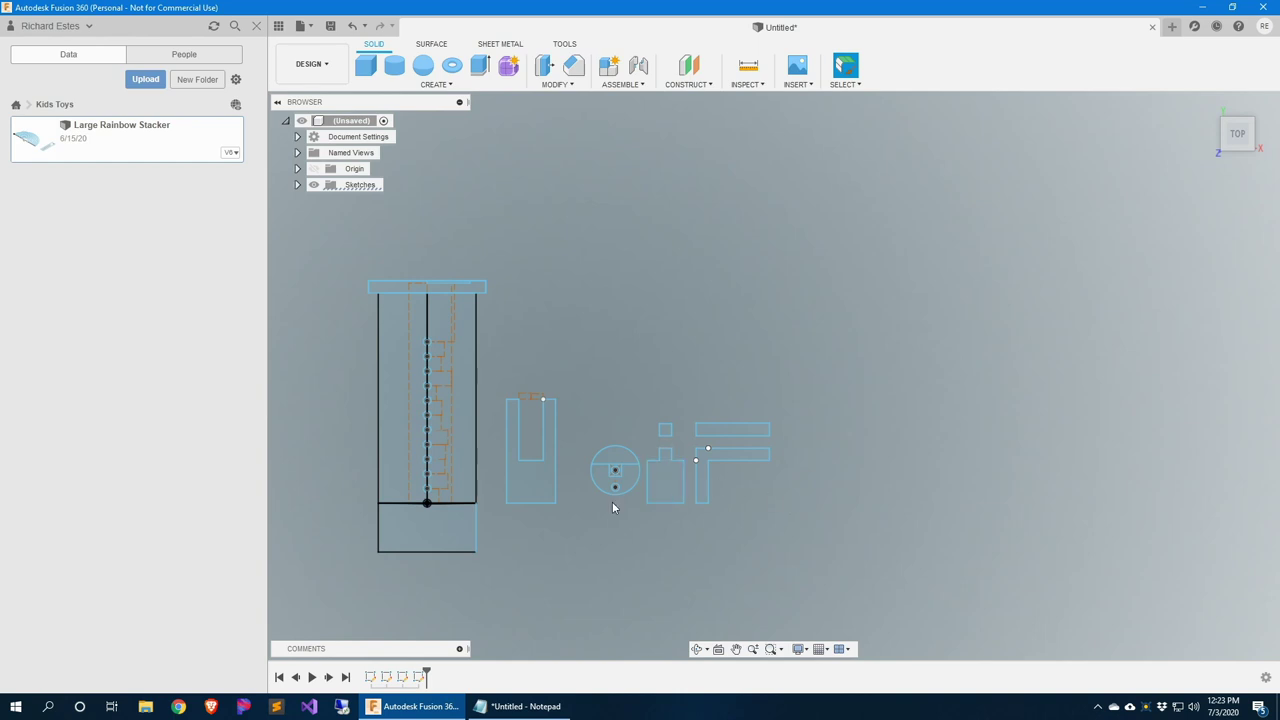
pyautogui.click(338, 66)
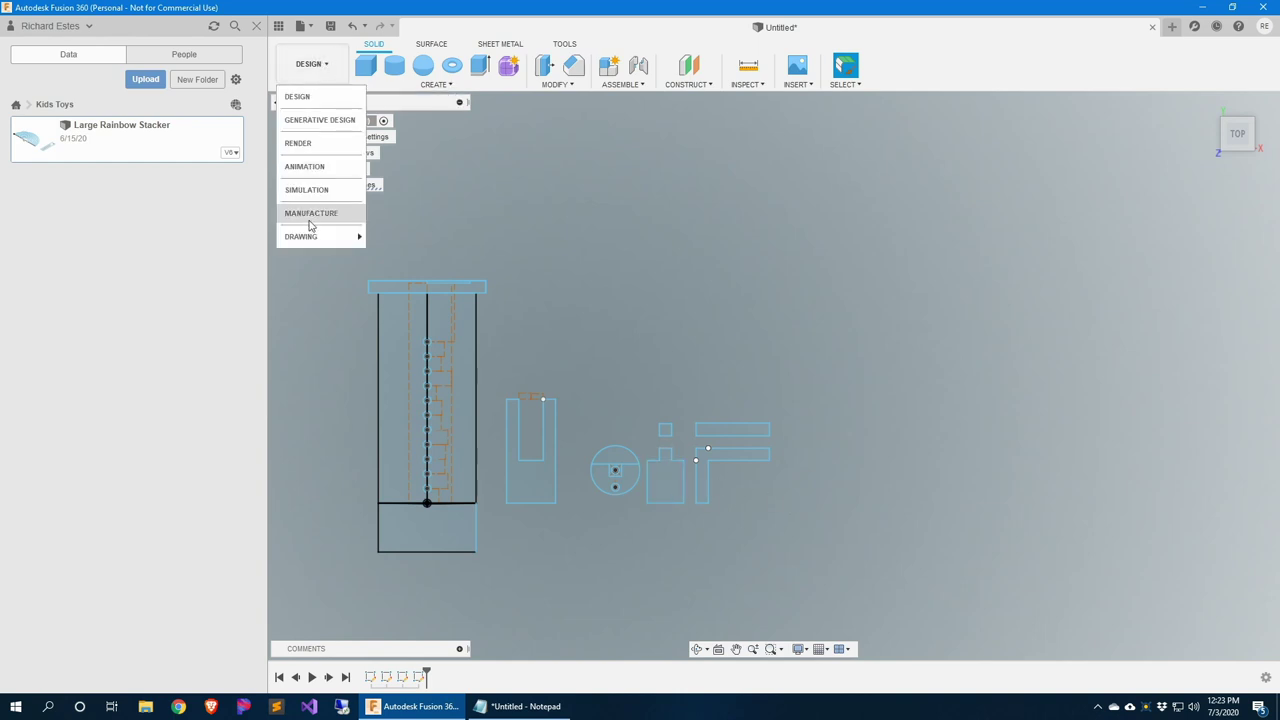
pyautogui.moveTo(309, 241)
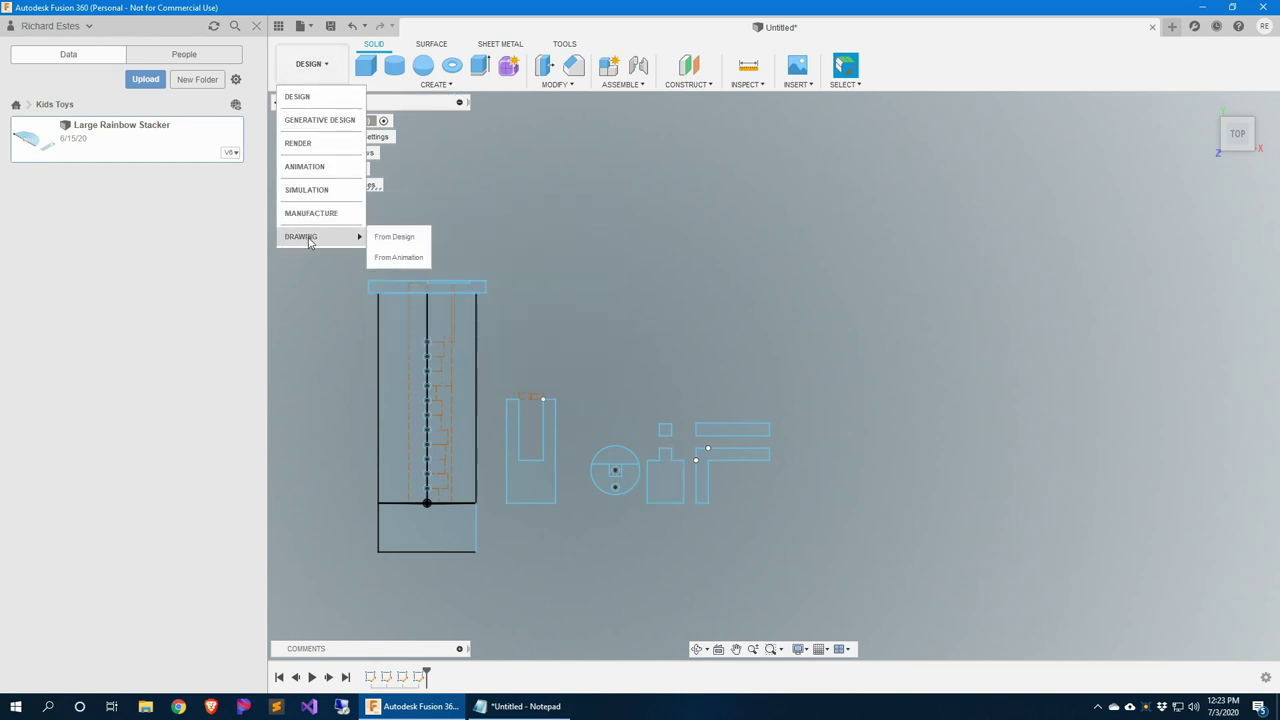
pyautogui.click(414, 239)
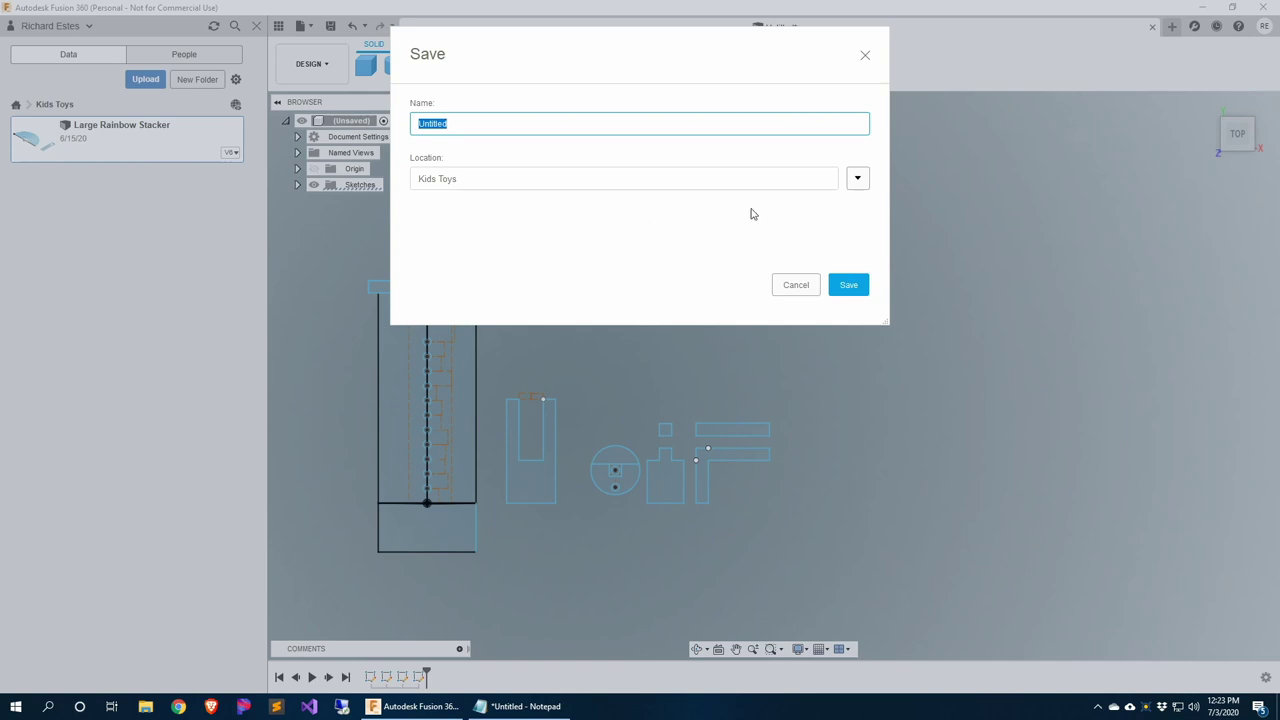
# Save the design as RainboeStackerJig in the Kids Toys project
pyautogui.write('l')
pyautogui.press('BackSpace')
pyautogui.press('BackSpace')
pyautogui.press('BackSpace')
pyautogui.press('BackSpace')
pyautogui.press('BackSpace')
pyautogui.press('BackSpace')
pyautogui.press('BackSpace')
pyautogui.press('BackSpace')
pyautogui.press('BackSpace')
pyautogui.press('BackSpace')
pyautogui.press('BackSpace')
pyautogui.press('BackSpace')
pyautogui.press('BackSpace')
pyautogui.click(849, 286)
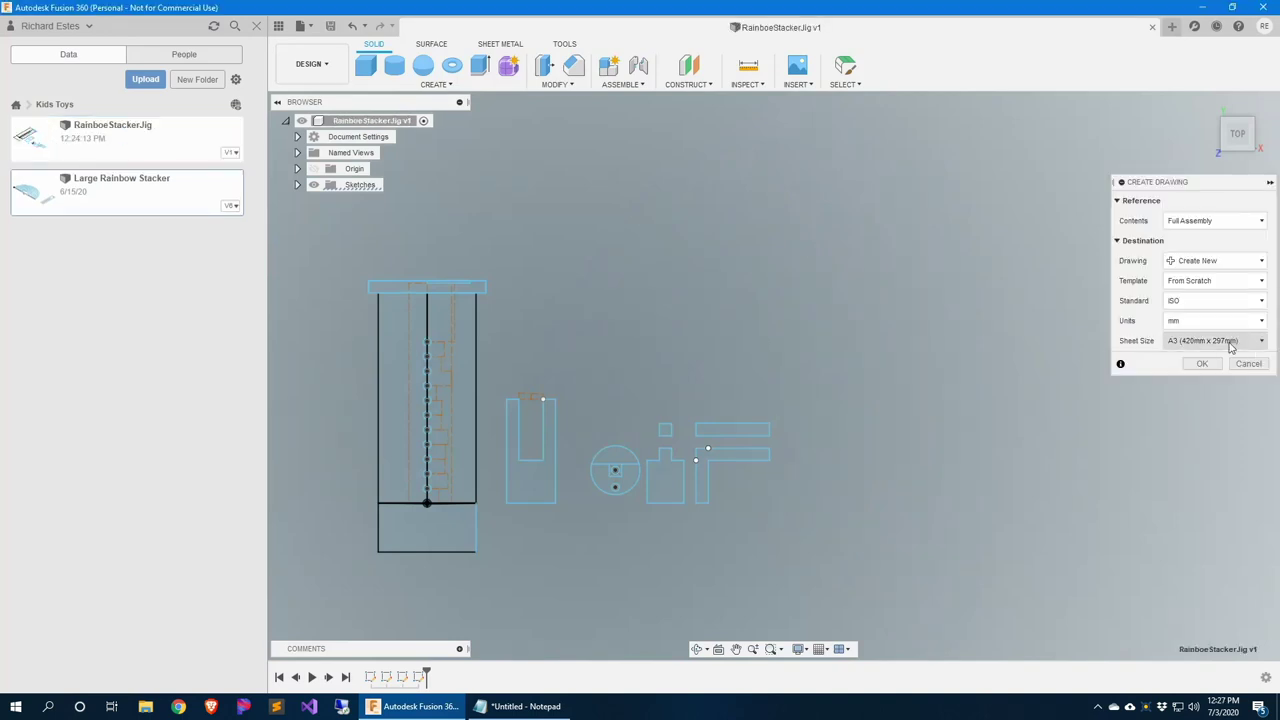
# Create the full-assembly drawing from scratch on a landscape A4 (297mm x 210mm) sheet
pyautogui.click(1255, 342)
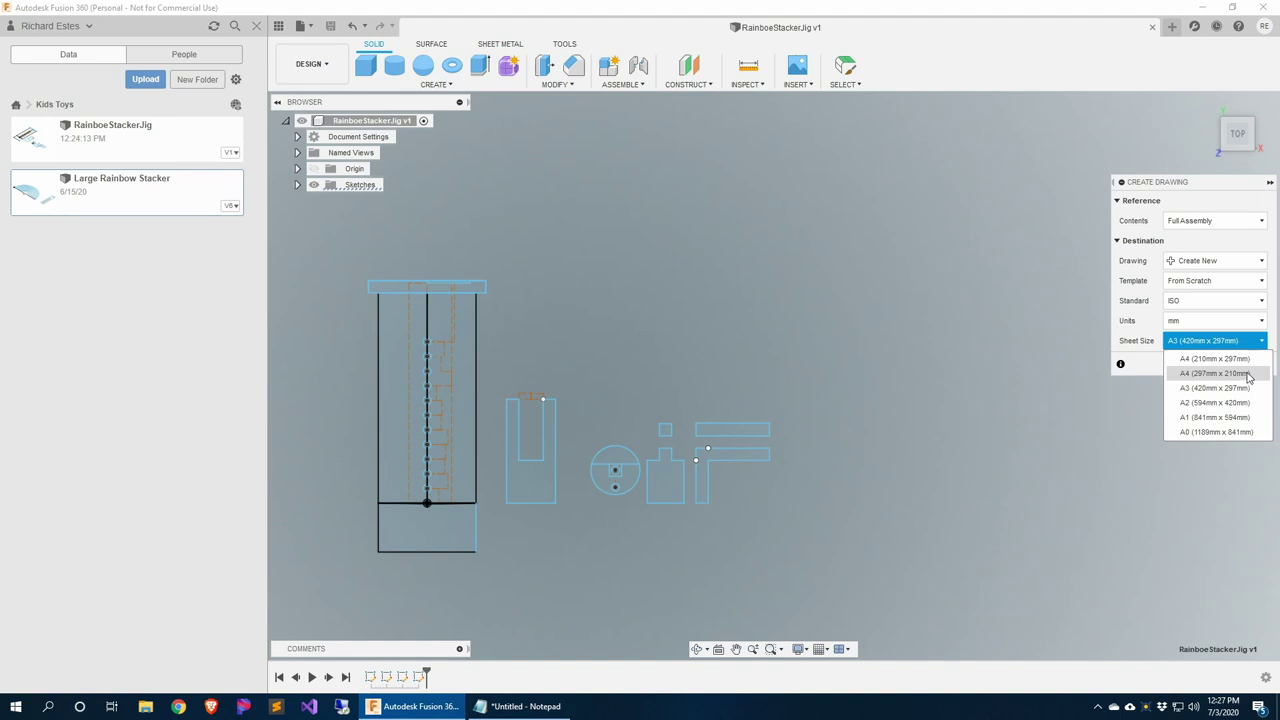
pyautogui.click(1247, 374)
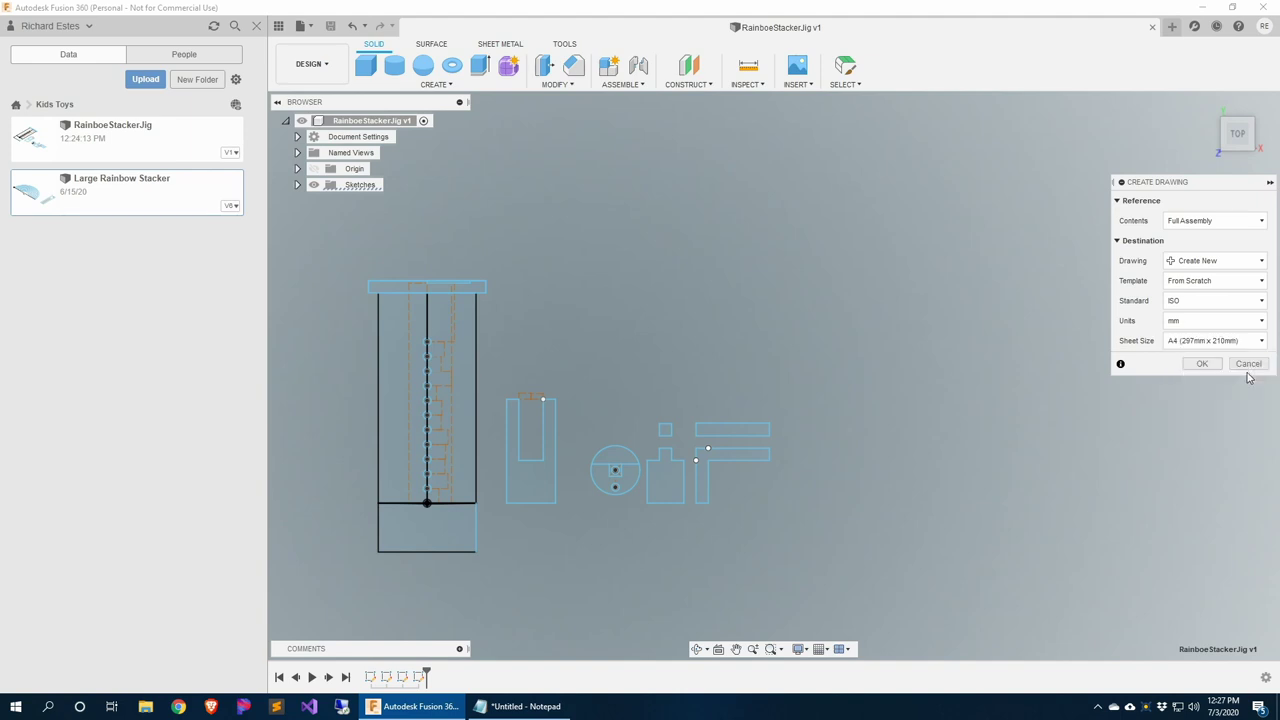
pyautogui.click(1201, 364)
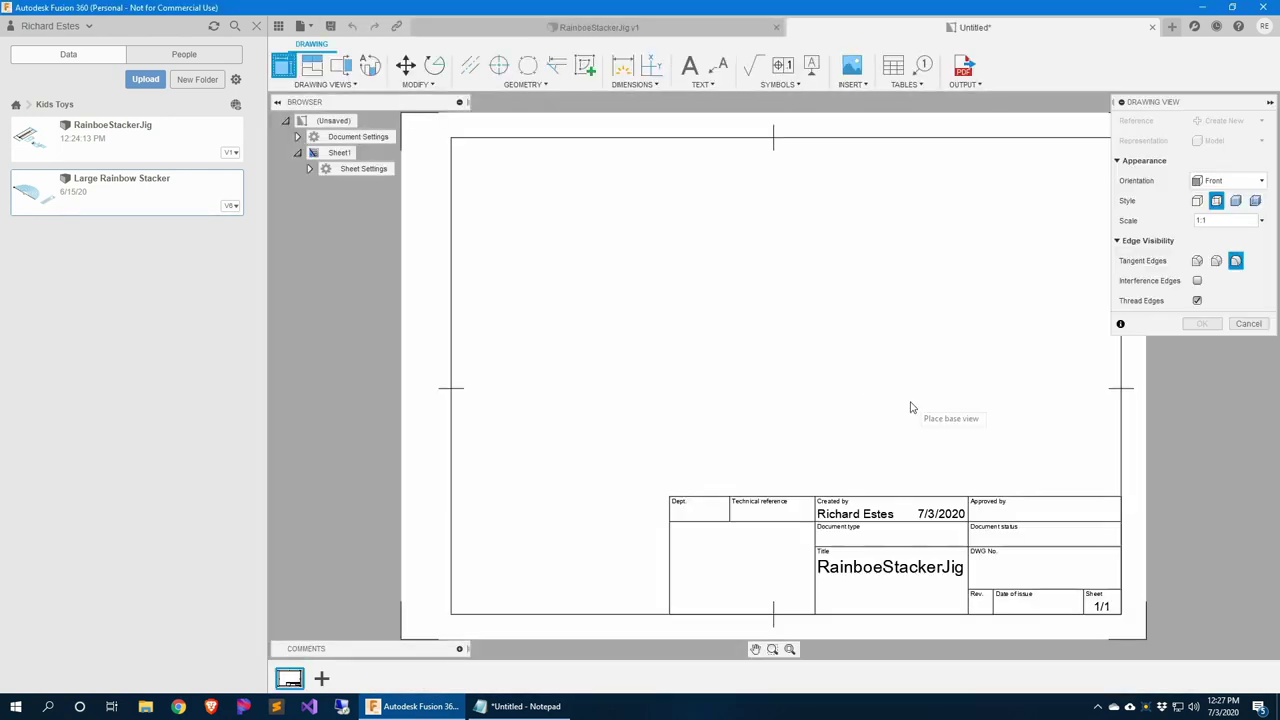
# Place a base view in the named TOP orientation at 1:1 scale and hide Sketch1 in it
pyautogui.click(1240, 181)
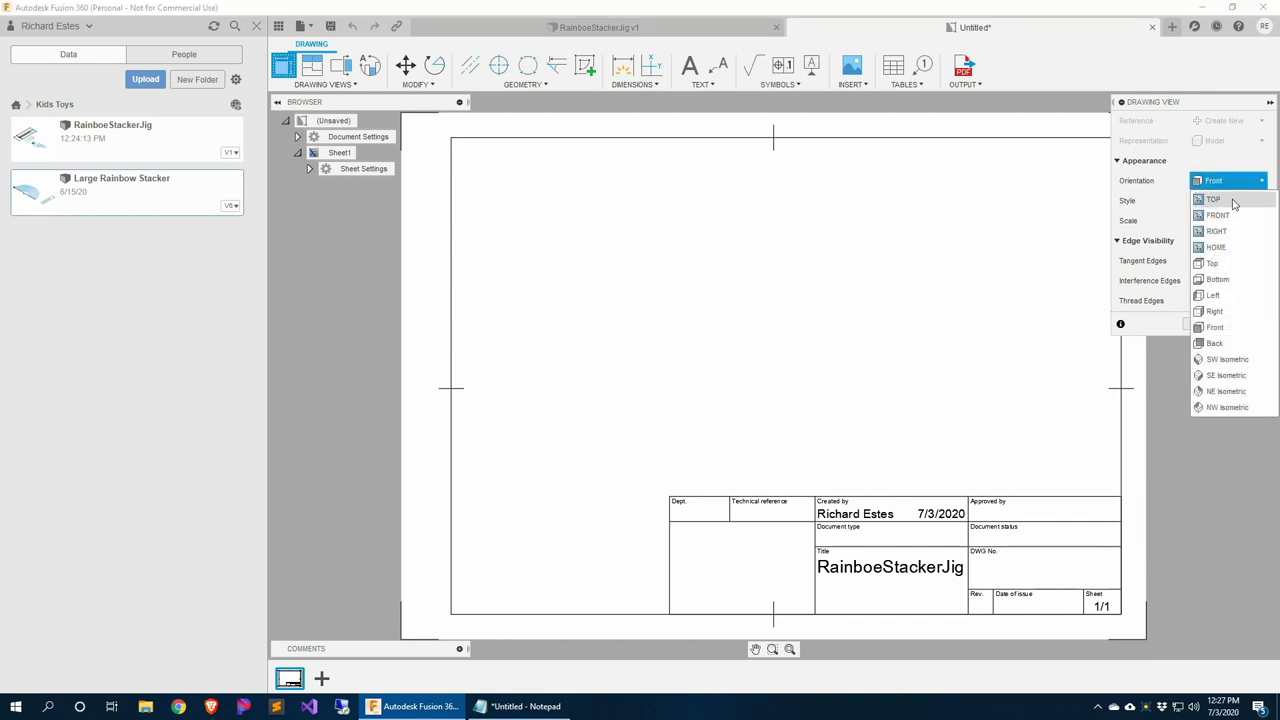
pyautogui.click(1214, 199)
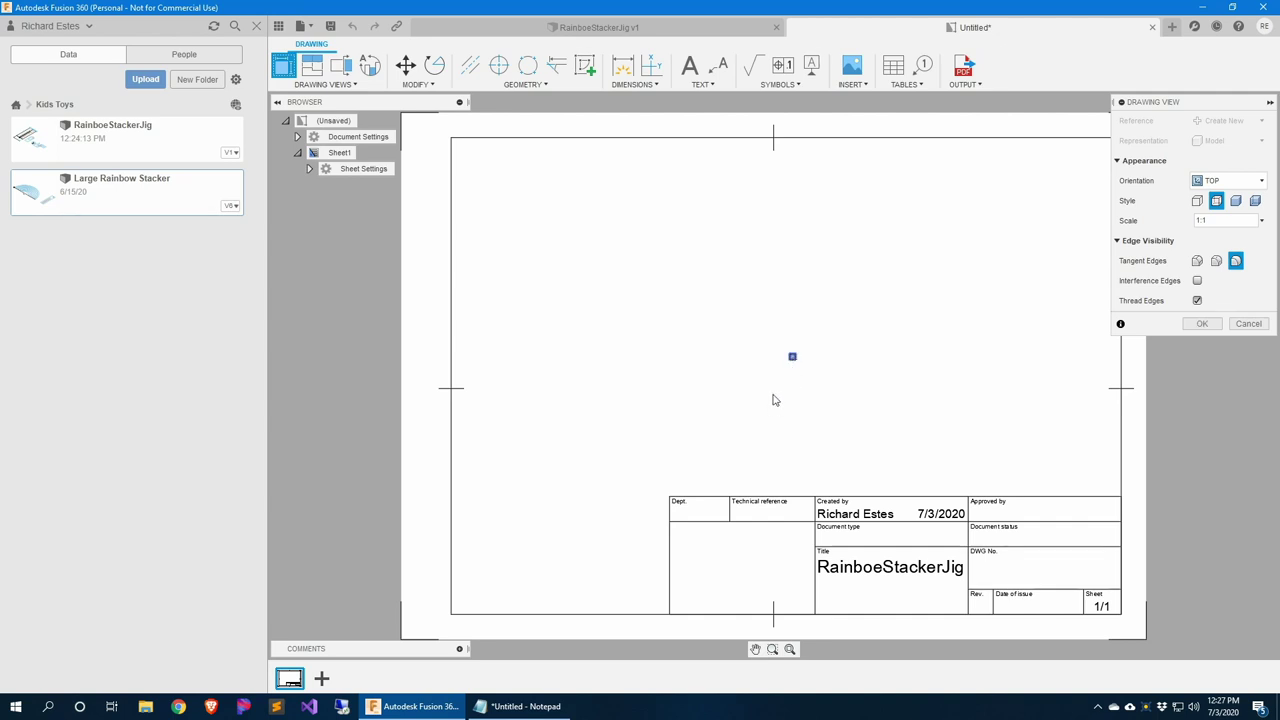
pyautogui.click(315, 72)
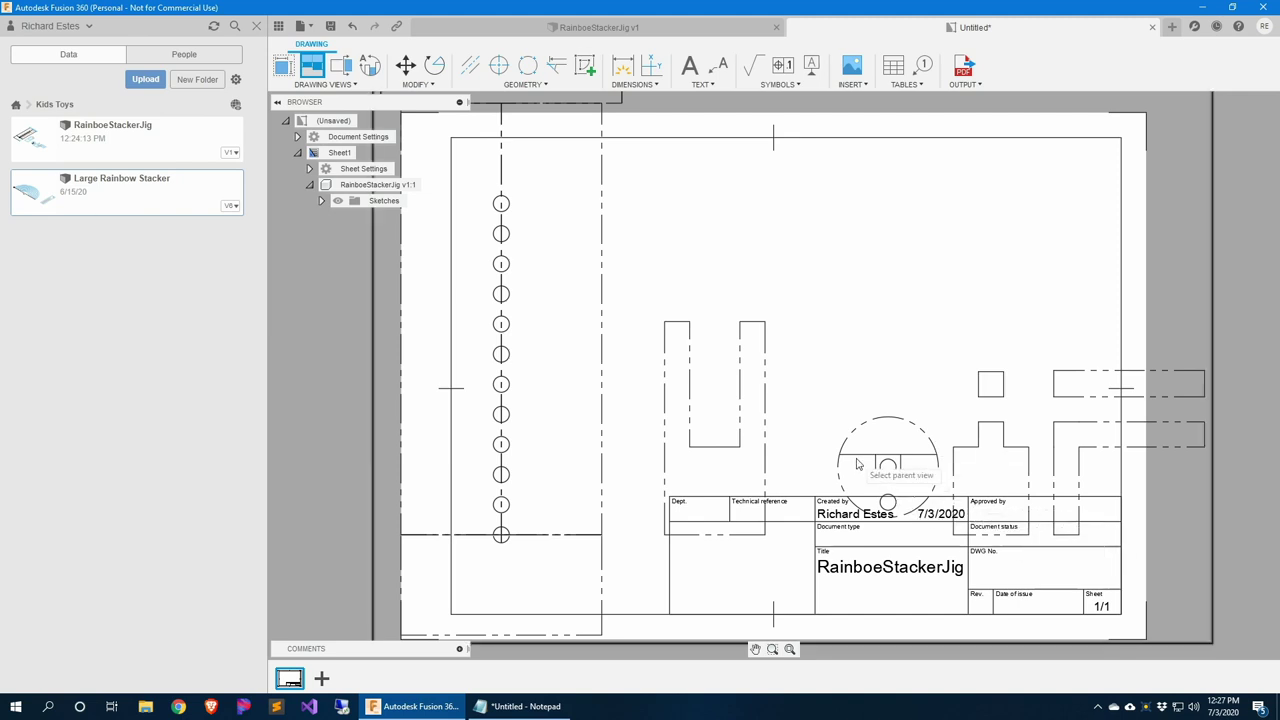
pyautogui.click(321, 200)
pyautogui.click(349, 216)
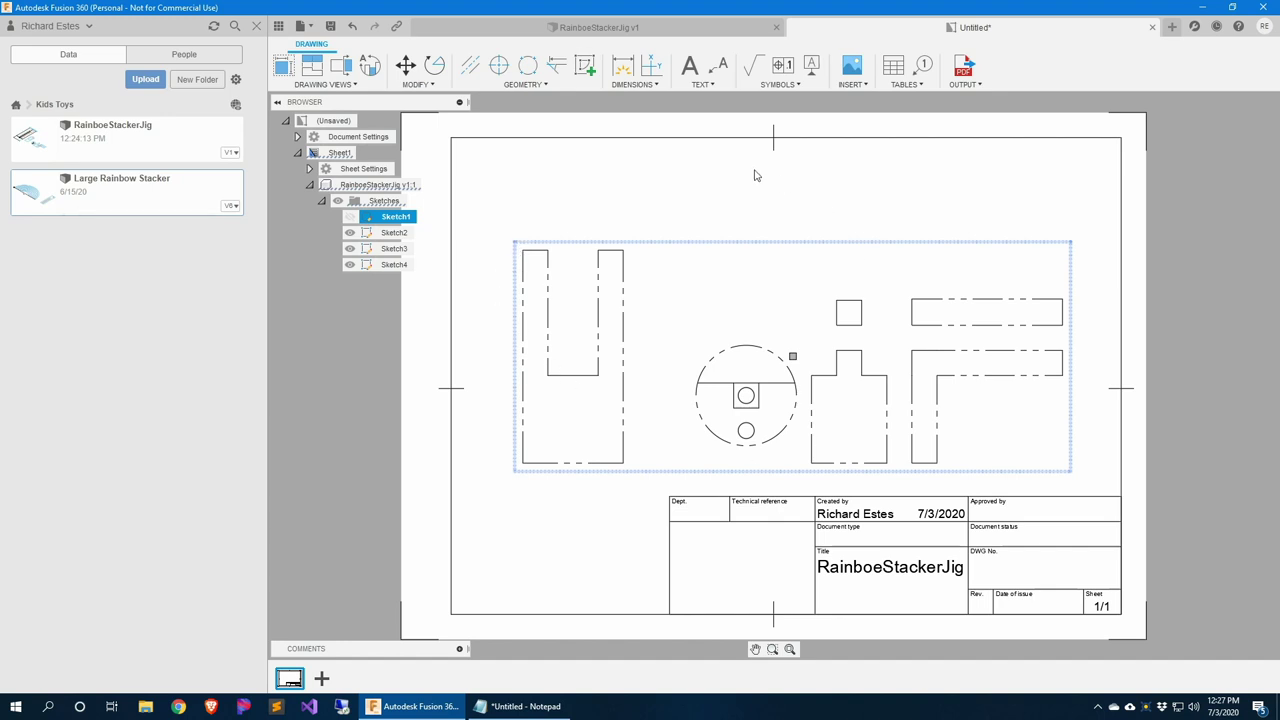
# Delete the title block and the border from the drawing sheet
pyautogui.click(768, 527)
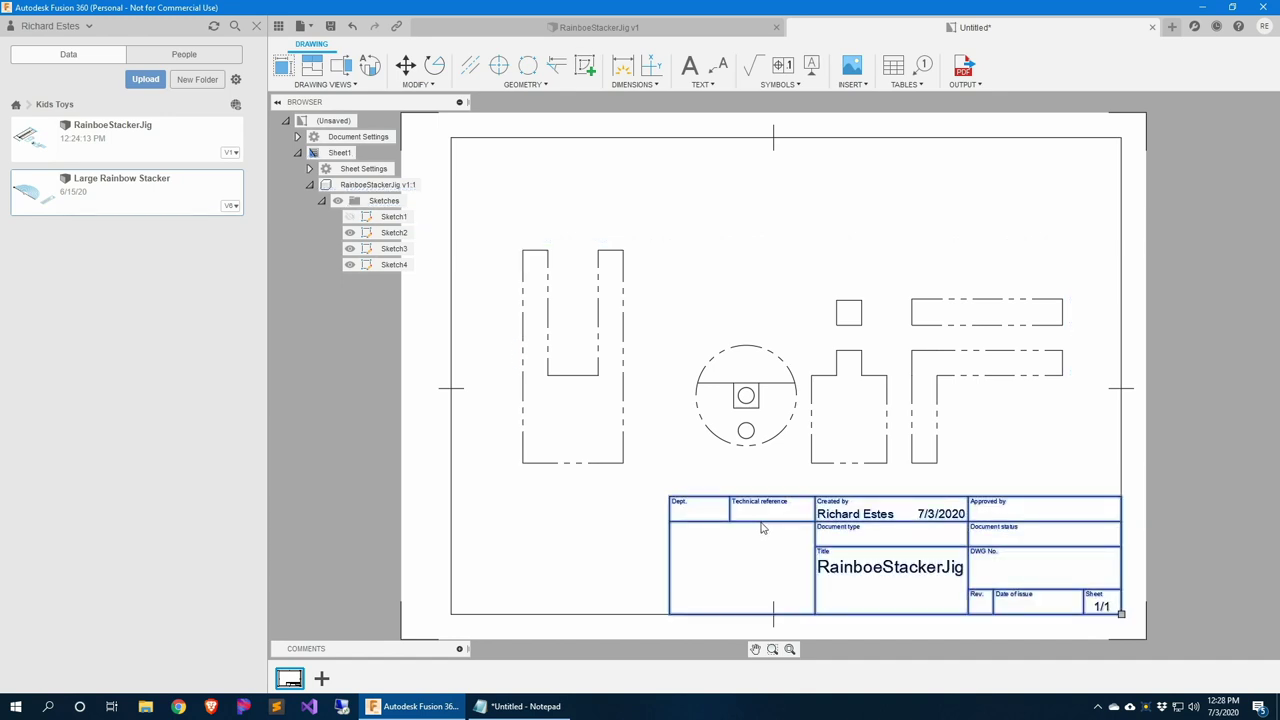
pyautogui.press('Delete')
pyautogui.click(1123, 452)
pyautogui.press('Delete')
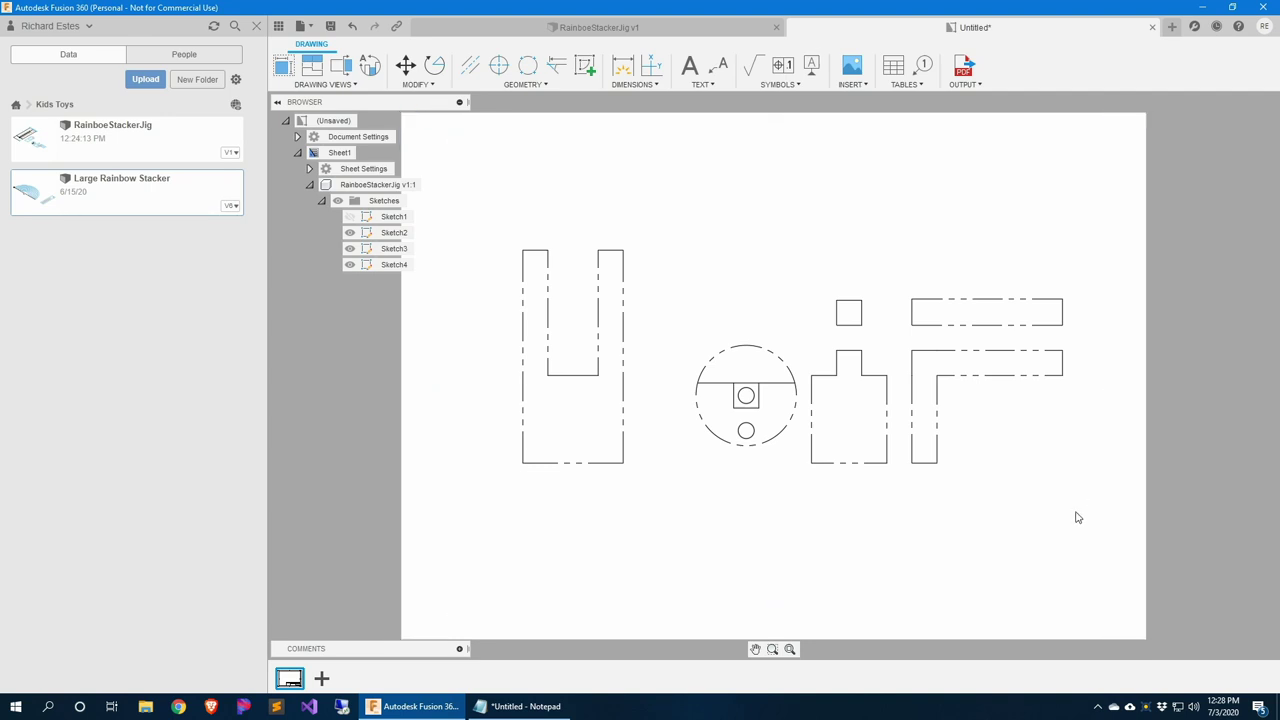
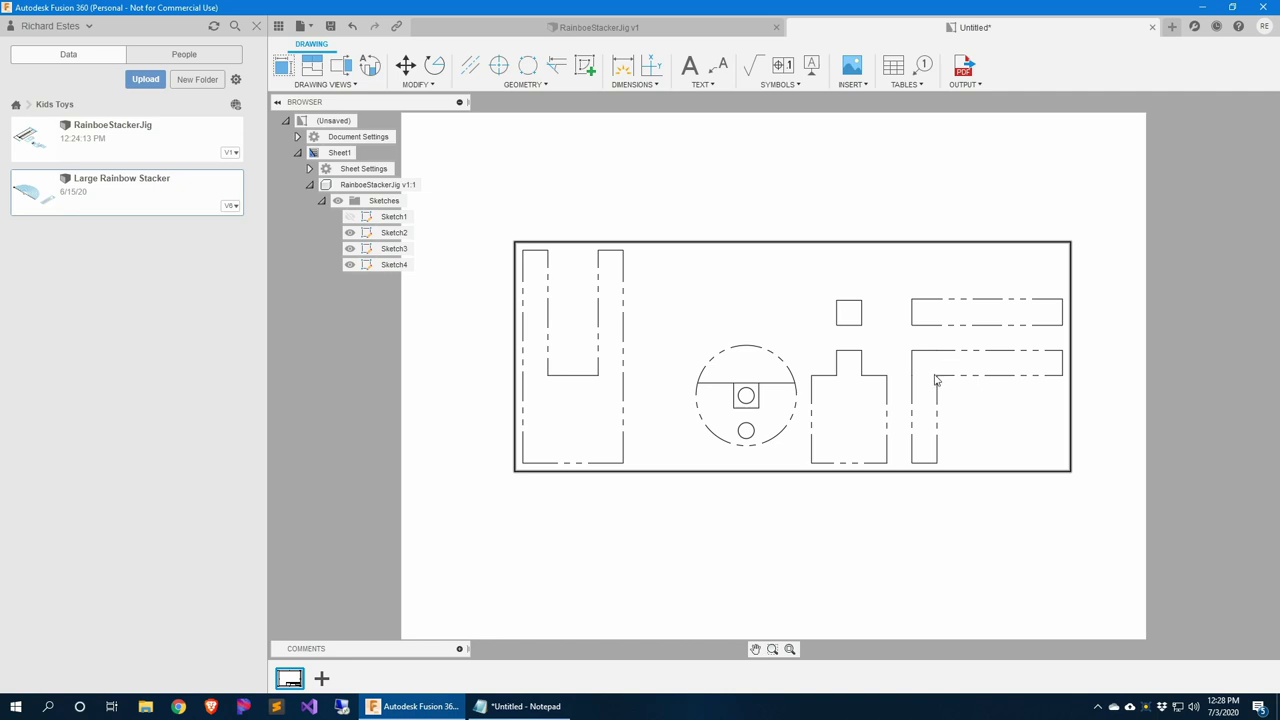
# Output all sheets of the drawing as a PDF, set to open once created
pyautogui.click(968, 76)
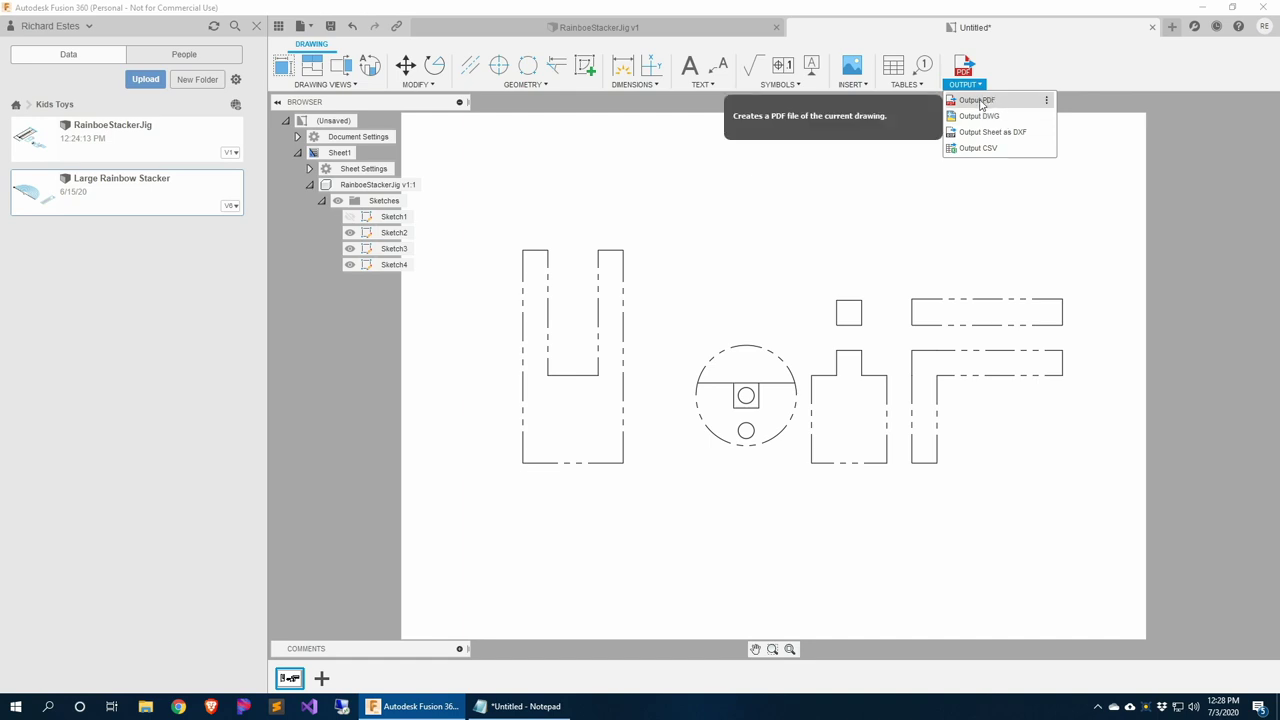
pyautogui.click(978, 101)
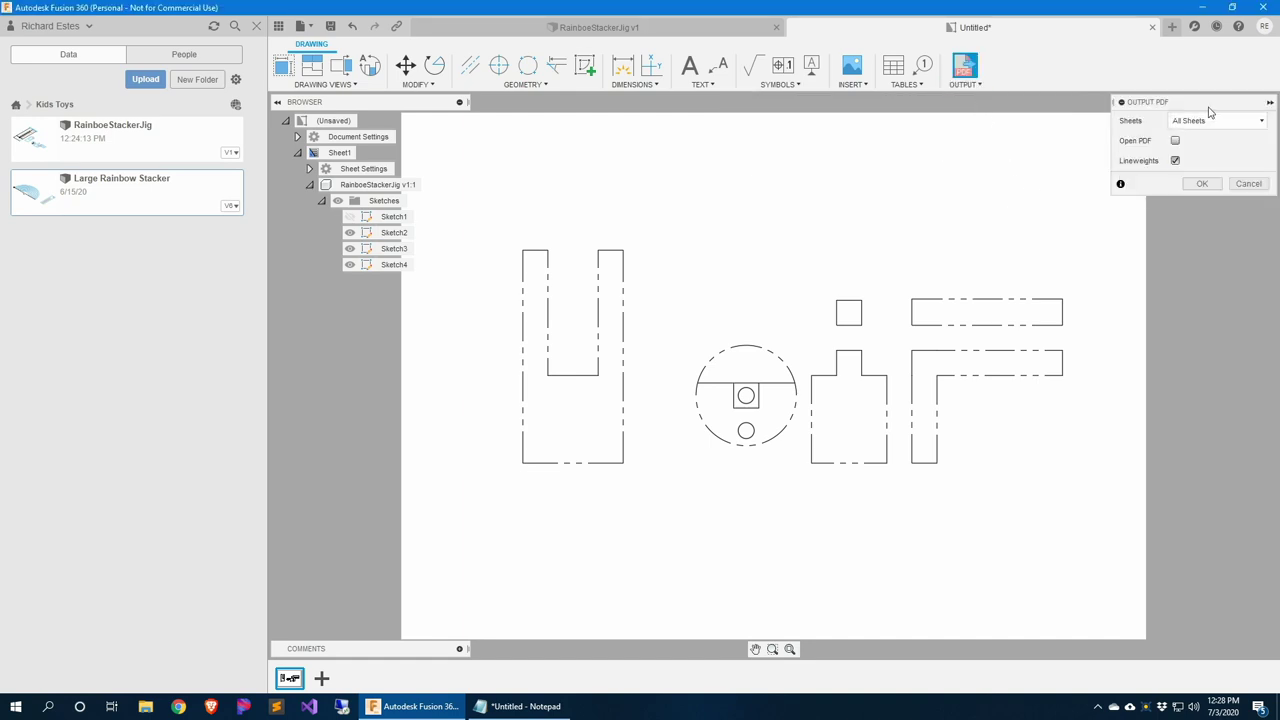
pyautogui.click(1175, 140)
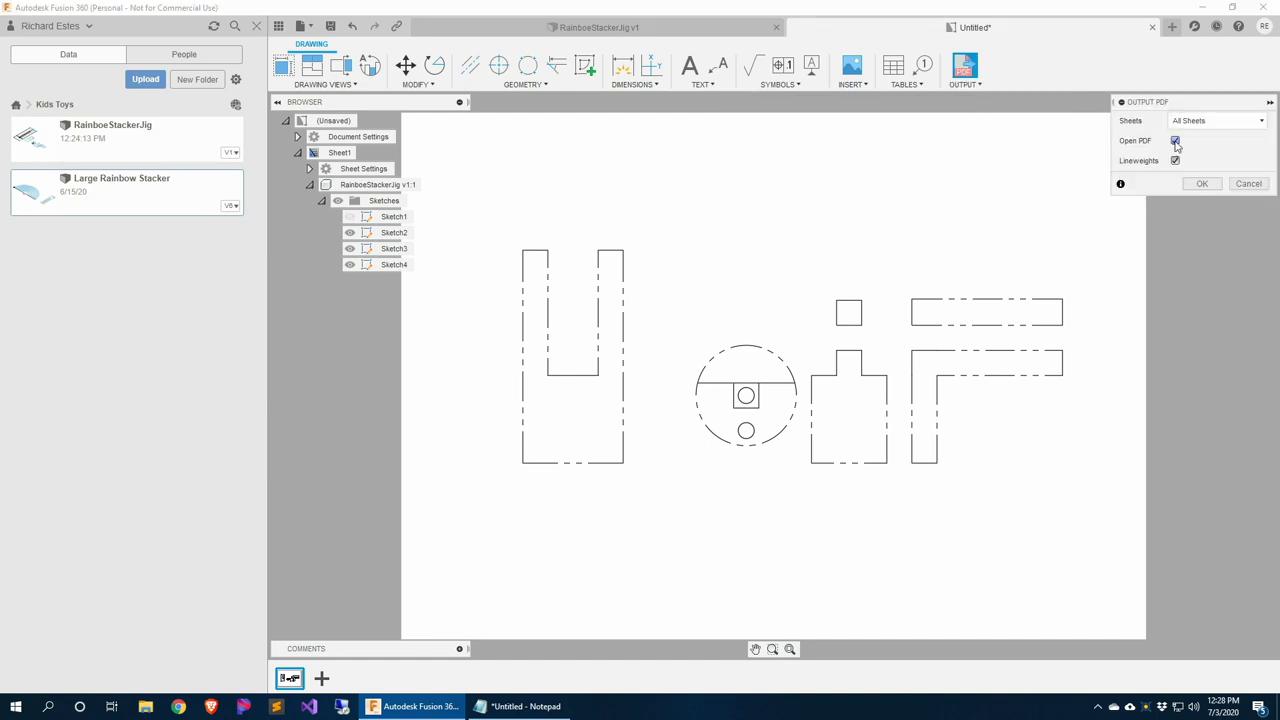
pyautogui.click(1203, 184)
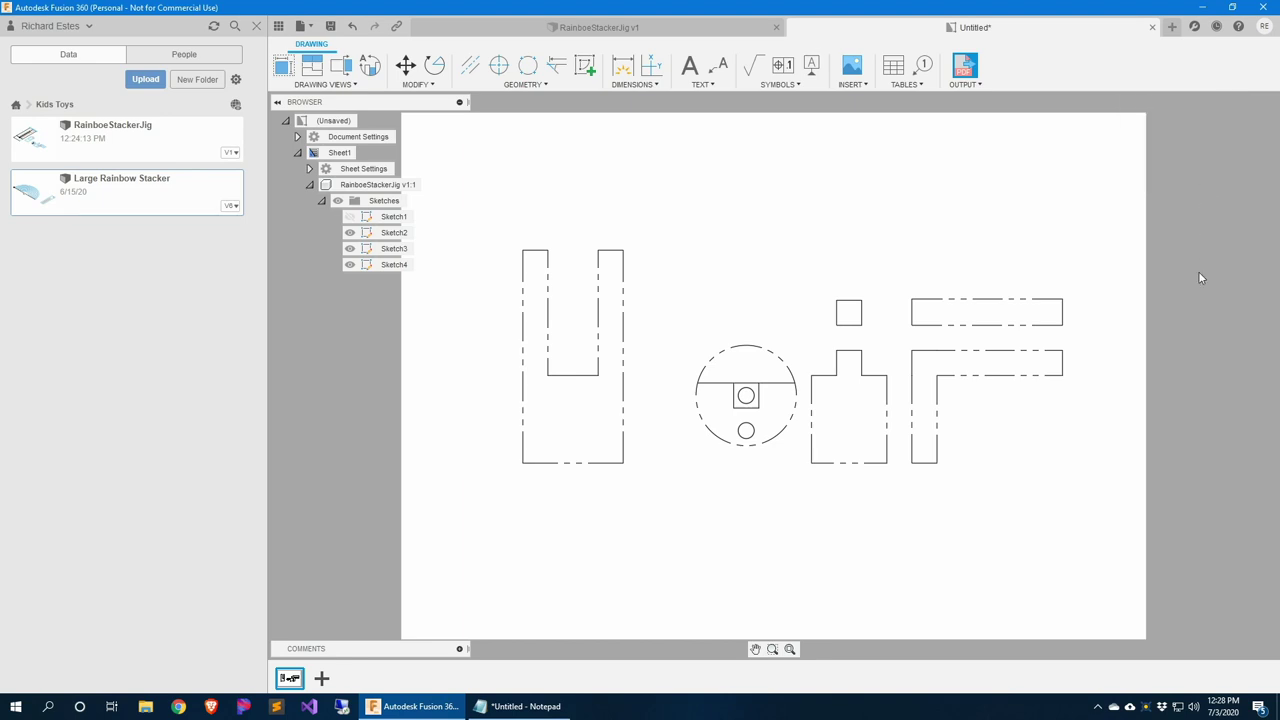
# Save the PDF as RainbowJigV2 PivotClampParts.pdf in the C: drive's temp folder
pyautogui.moveTo(256, 36); pyautogui.dragTo(703, 172)
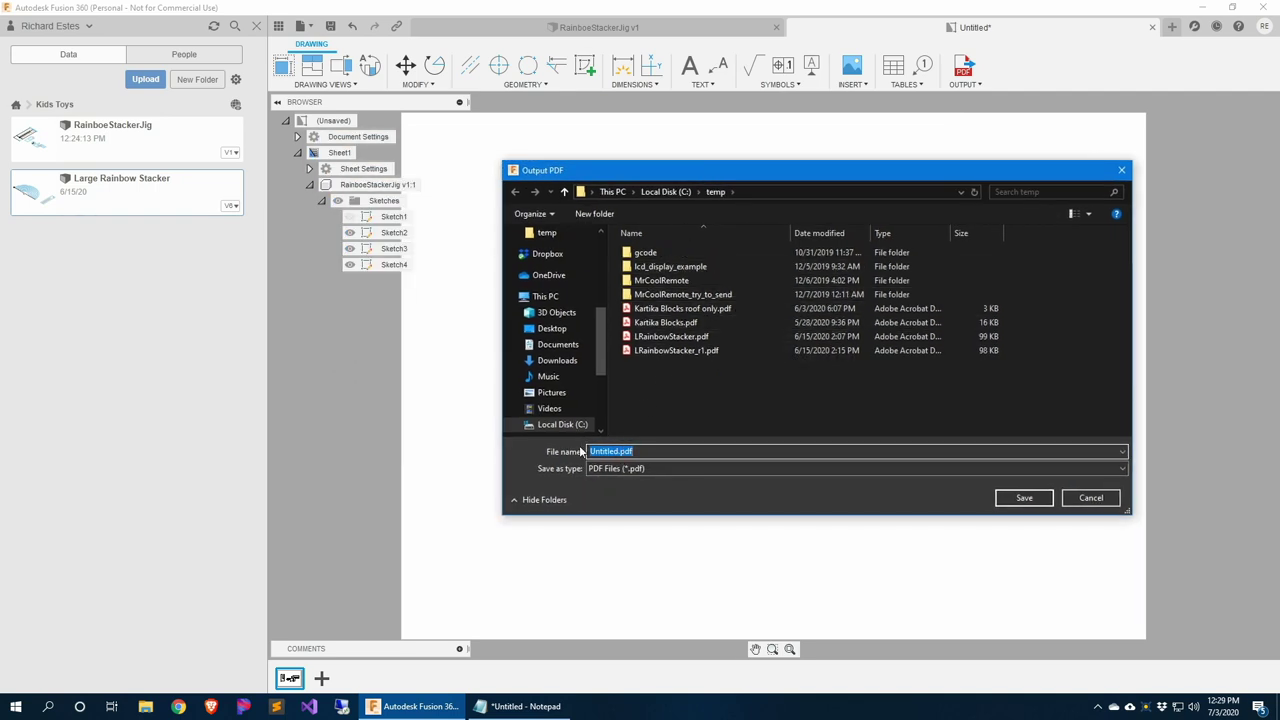
pyautogui.click(616, 451)
pyautogui.doubleClick(591, 451)
pyautogui.write('RainbowJigV2 pivotClamp')
pyautogui.write('Parts')
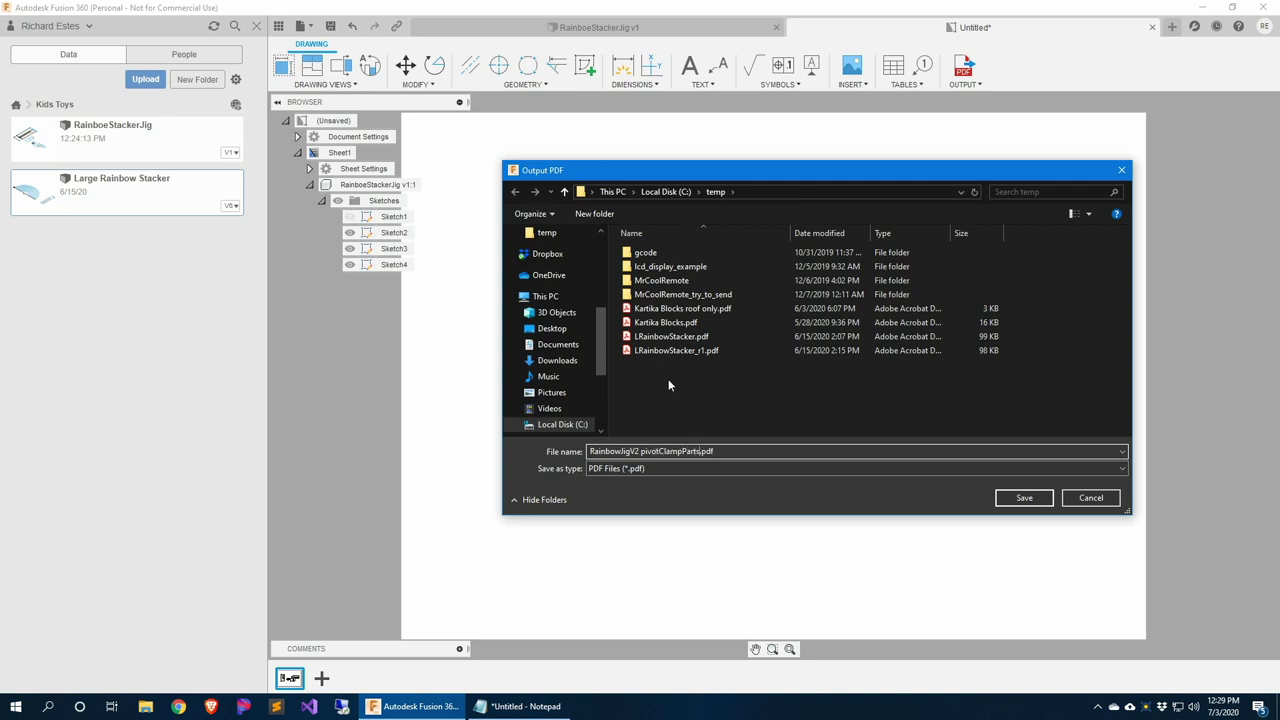
pyautogui.press('Delete')
pyautogui.write('P')
pyautogui.click(1020, 501)
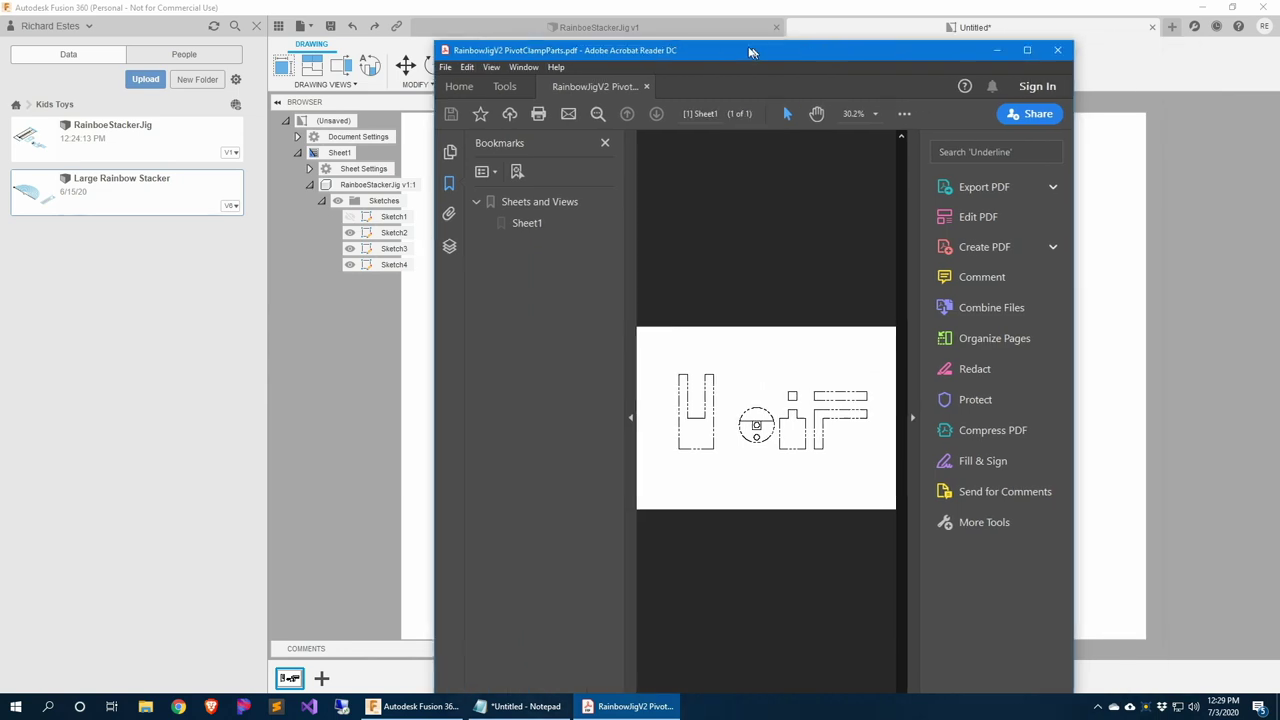
# Maximize the exported PDF in Adobe Acrobat Reader and print it at actual size on the Brother HL-3170CDW series printer
pyautogui.moveTo(530, 60)
pyautogui.mouseDown()
pyautogui.moveTo(505, 14)
pyautogui.moveTo(531, 37)
pyautogui.mouseUp()
pyautogui.doubleClick(531, 37)
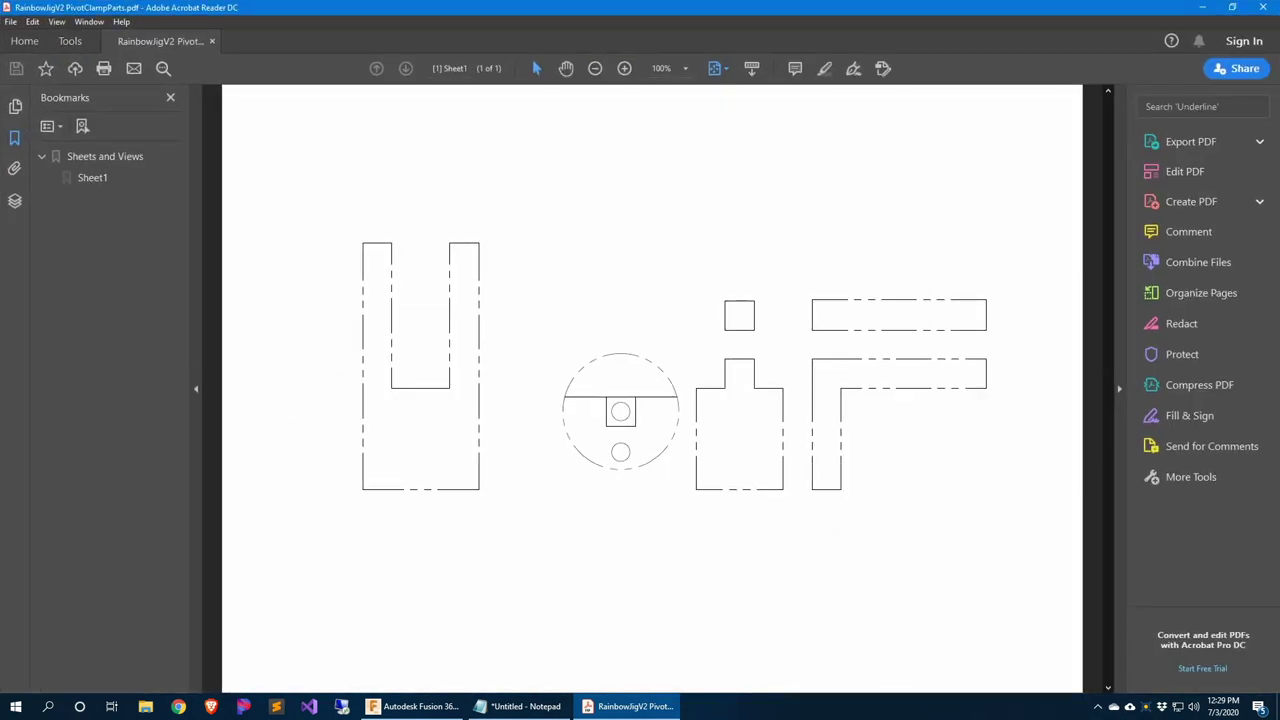
pyautogui.click(12, 23)
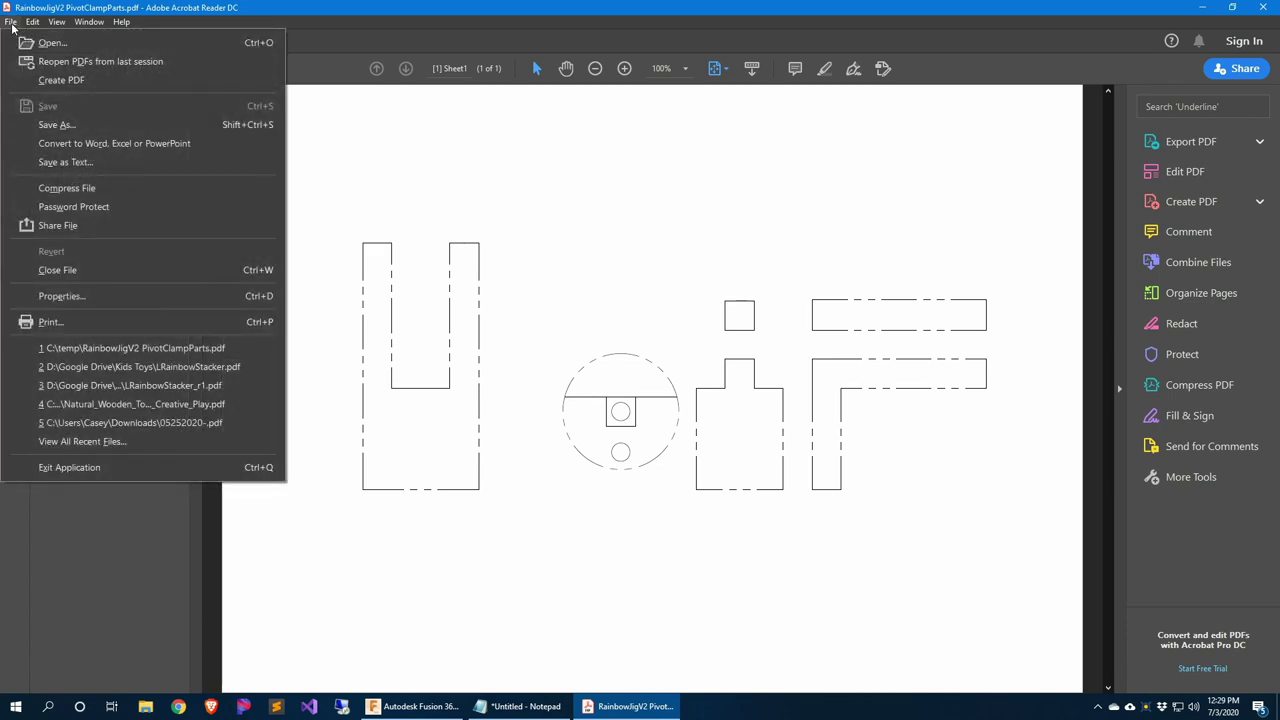
pyautogui.click(73, 320)
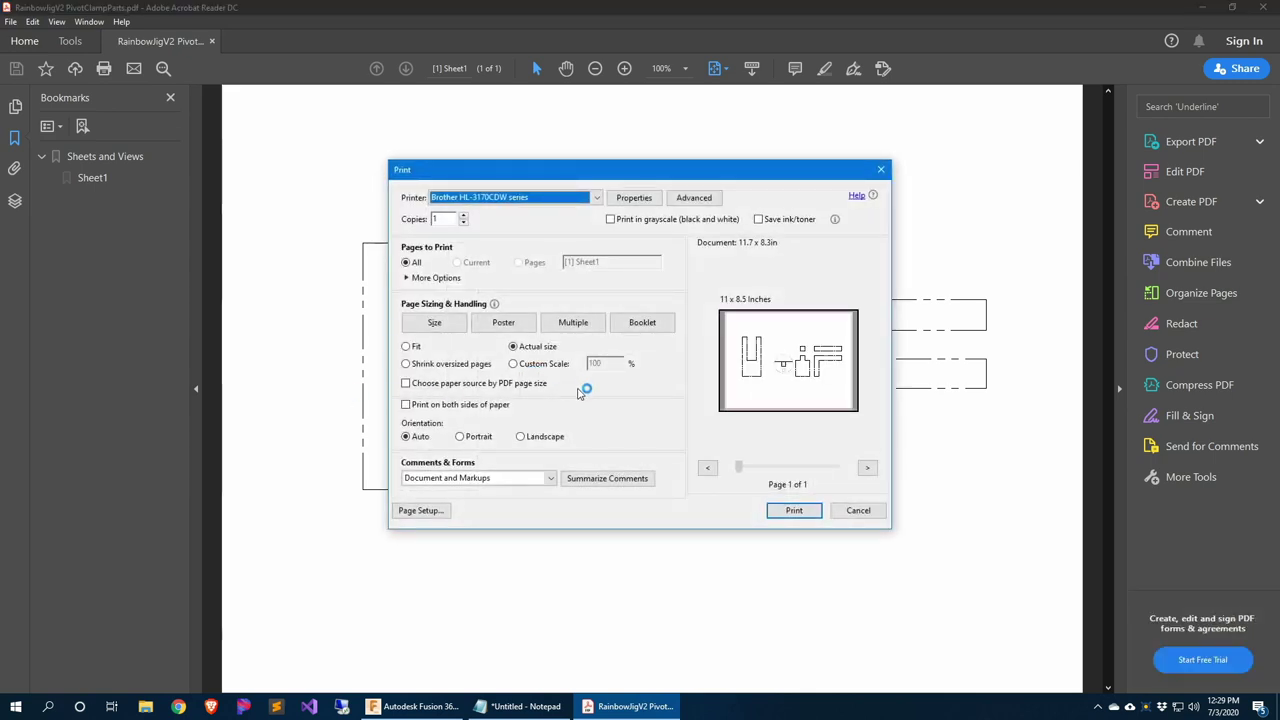
pyautogui.click(518, 350)
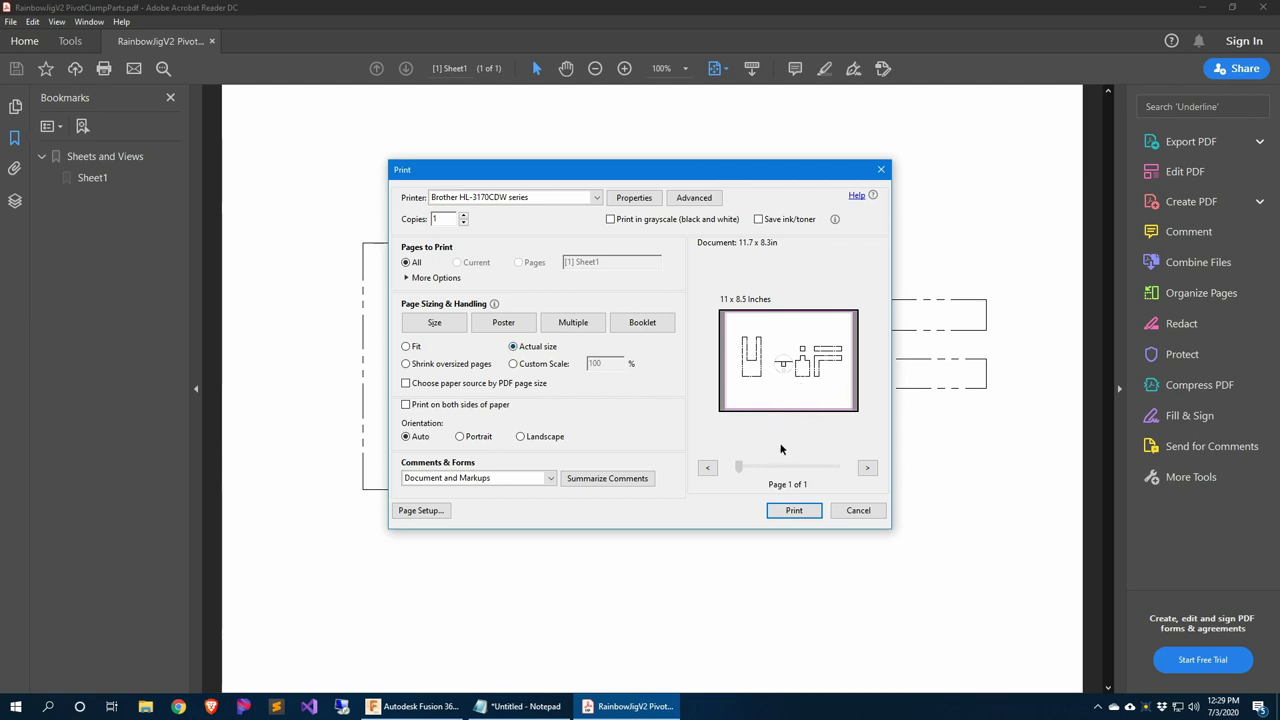
pyautogui.click(503, 322)
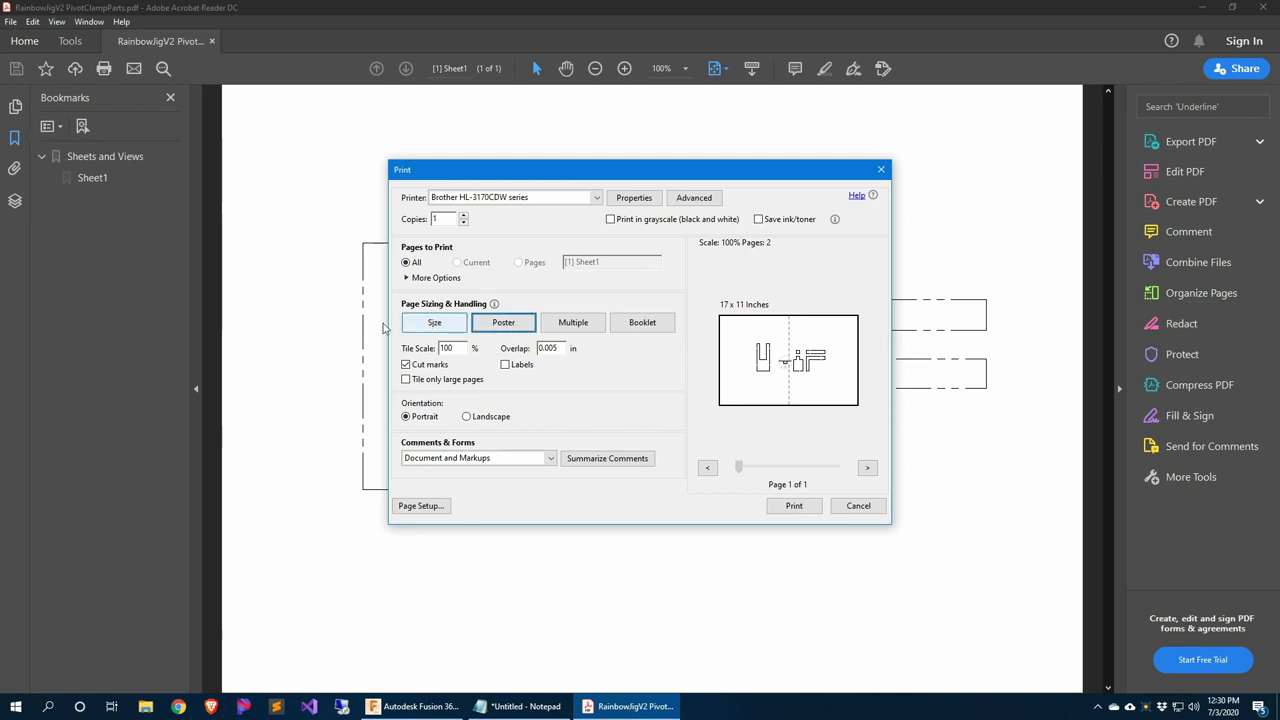
pyautogui.click(437, 325)
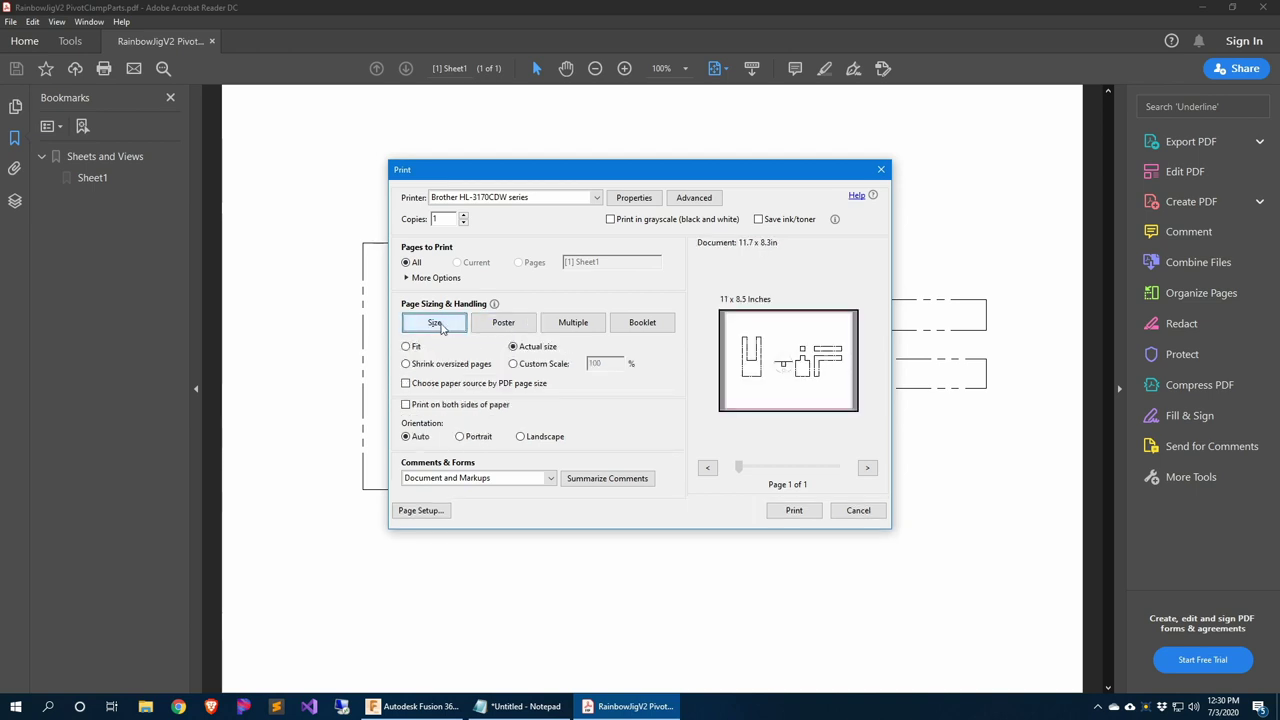
pyautogui.click(792, 512)
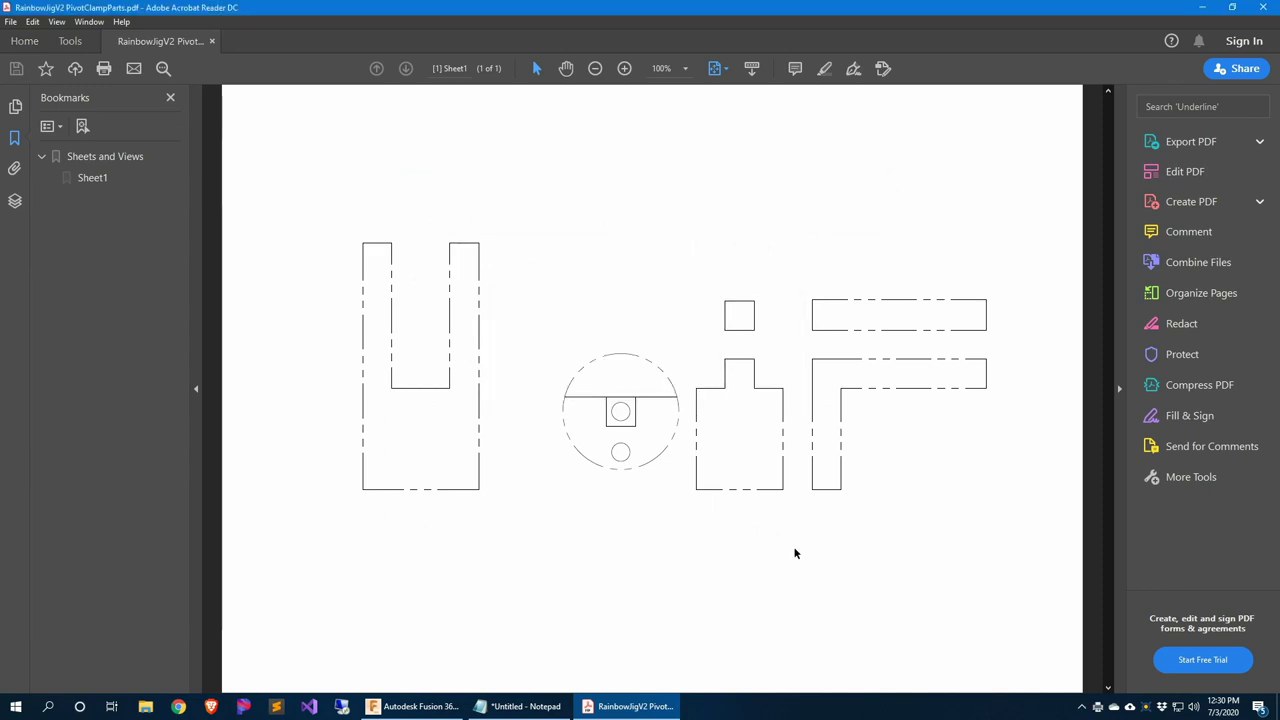
# Return to the Fusion 360 drawing, hide Sketch2, Sketch3 and Sketch4 in the view, and show Sketch1
pyautogui.click(1200, 9)
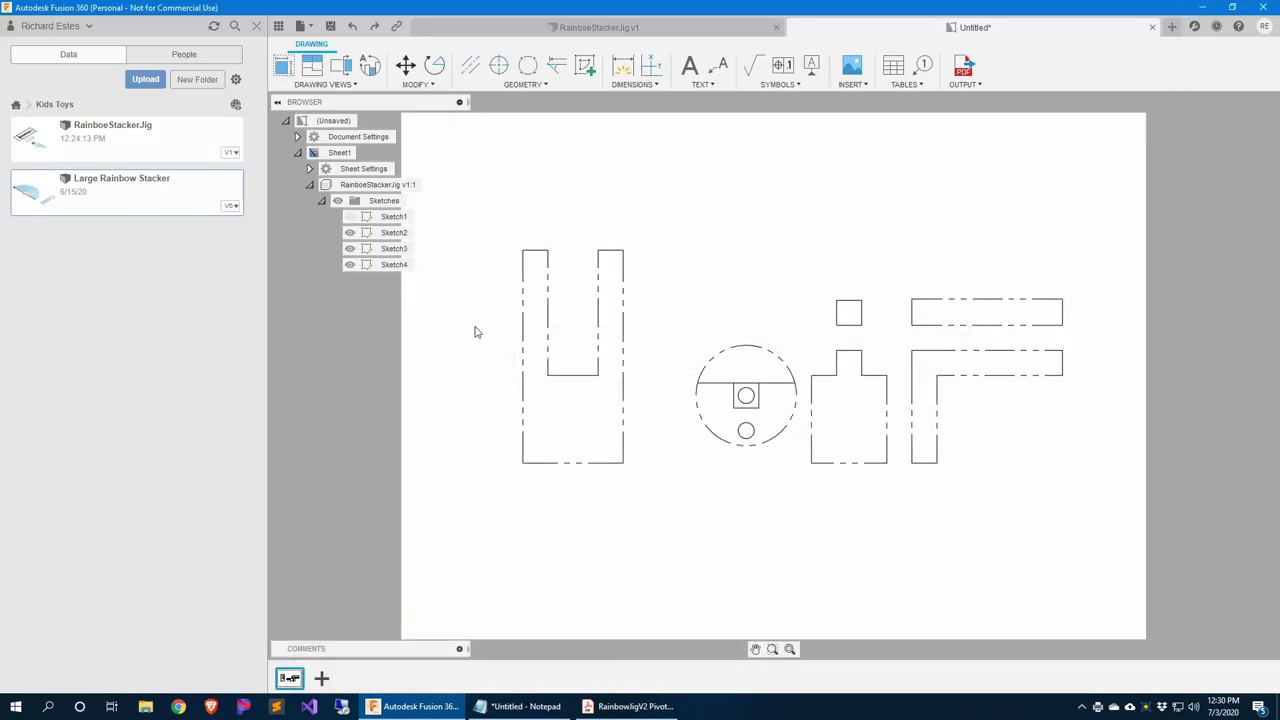
pyautogui.click(349, 232)
pyautogui.click(349, 248)
pyautogui.click(349, 264)
pyautogui.click(349, 216)
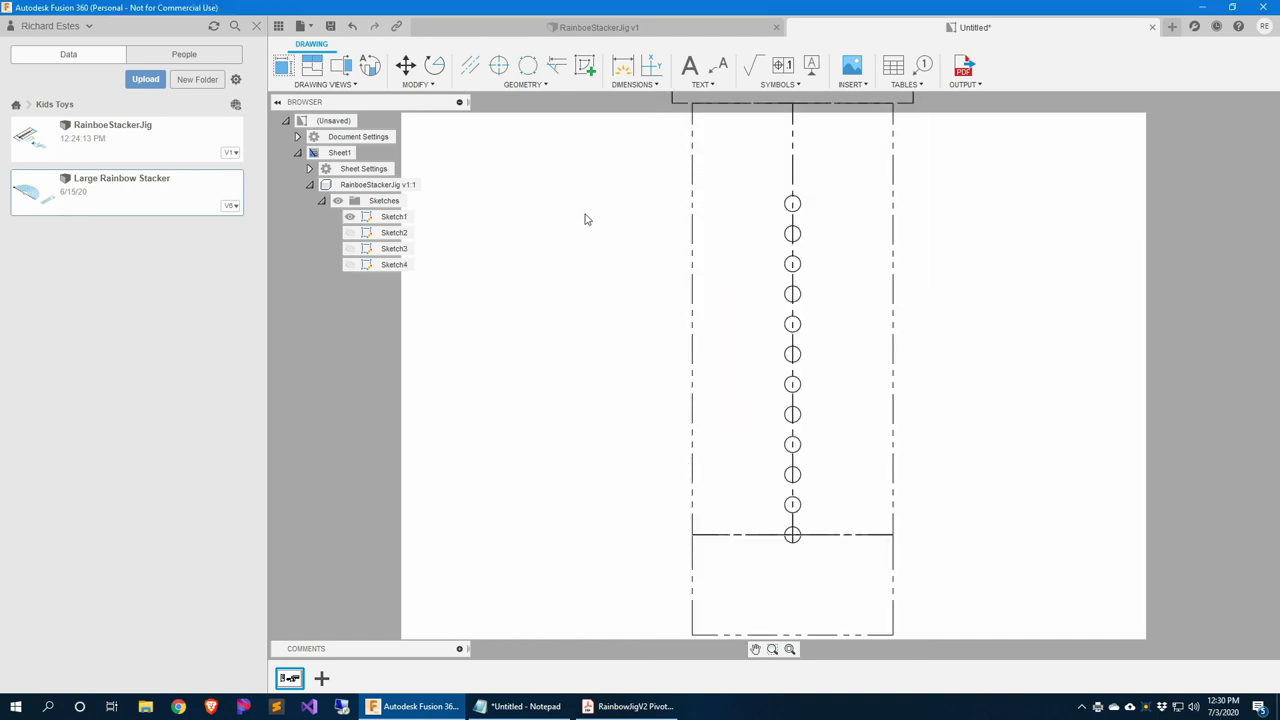
# Rotate the Sketch1 view 270 degrees about a point on its upper edge so it lies horizontally
pyautogui.click(434, 65)
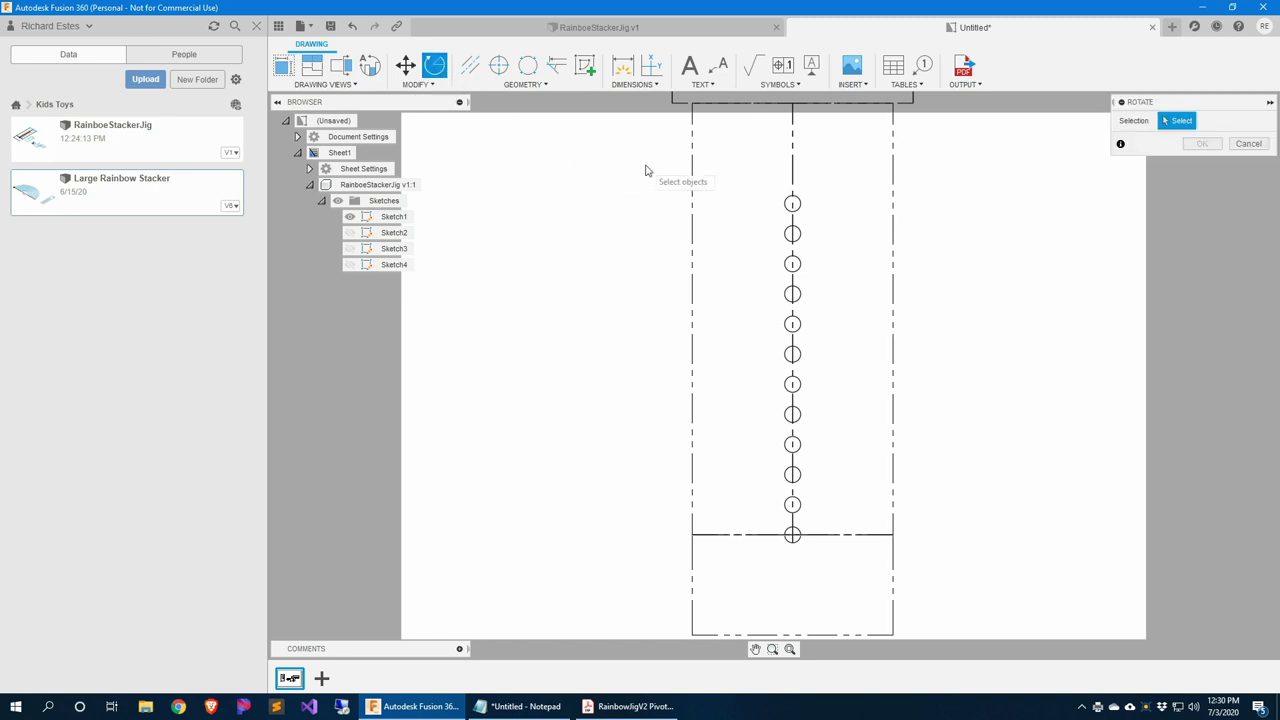
pyautogui.click(684, 168)
pyautogui.scroll(-3, 962, 290)
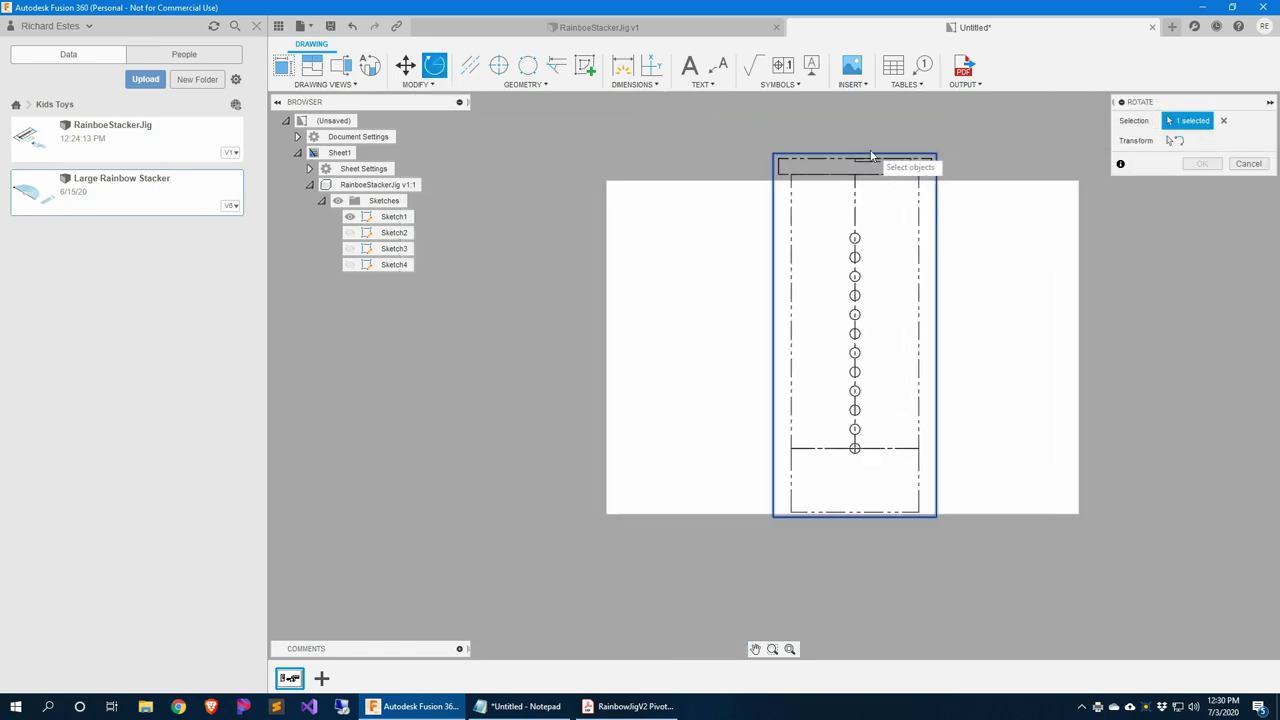
pyautogui.click(1178, 142)
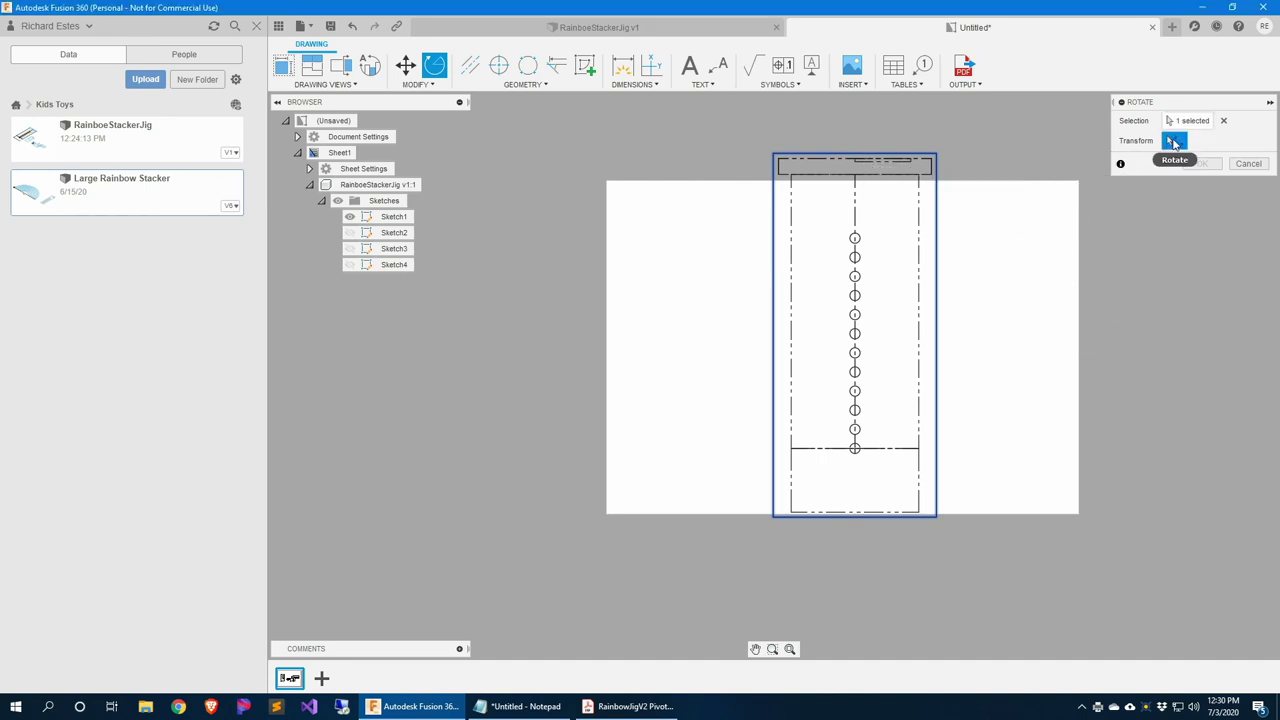
pyautogui.click(866, 158)
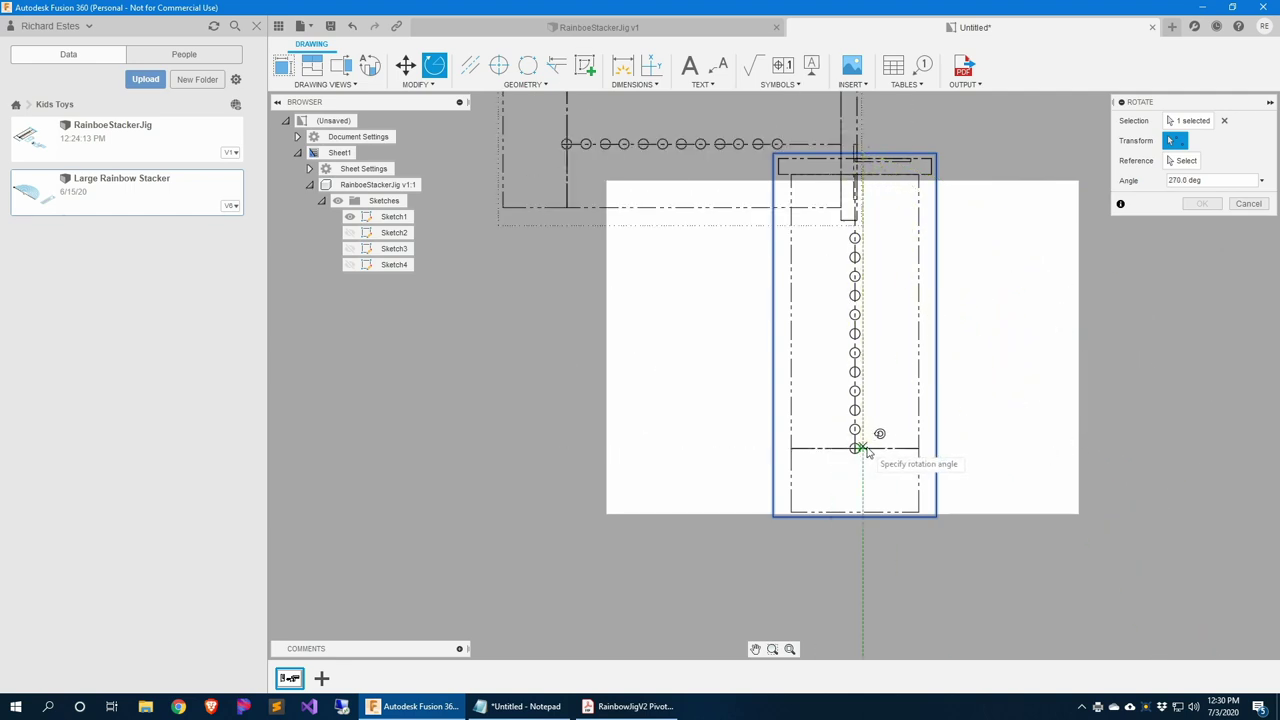
pyautogui.press('Escape')
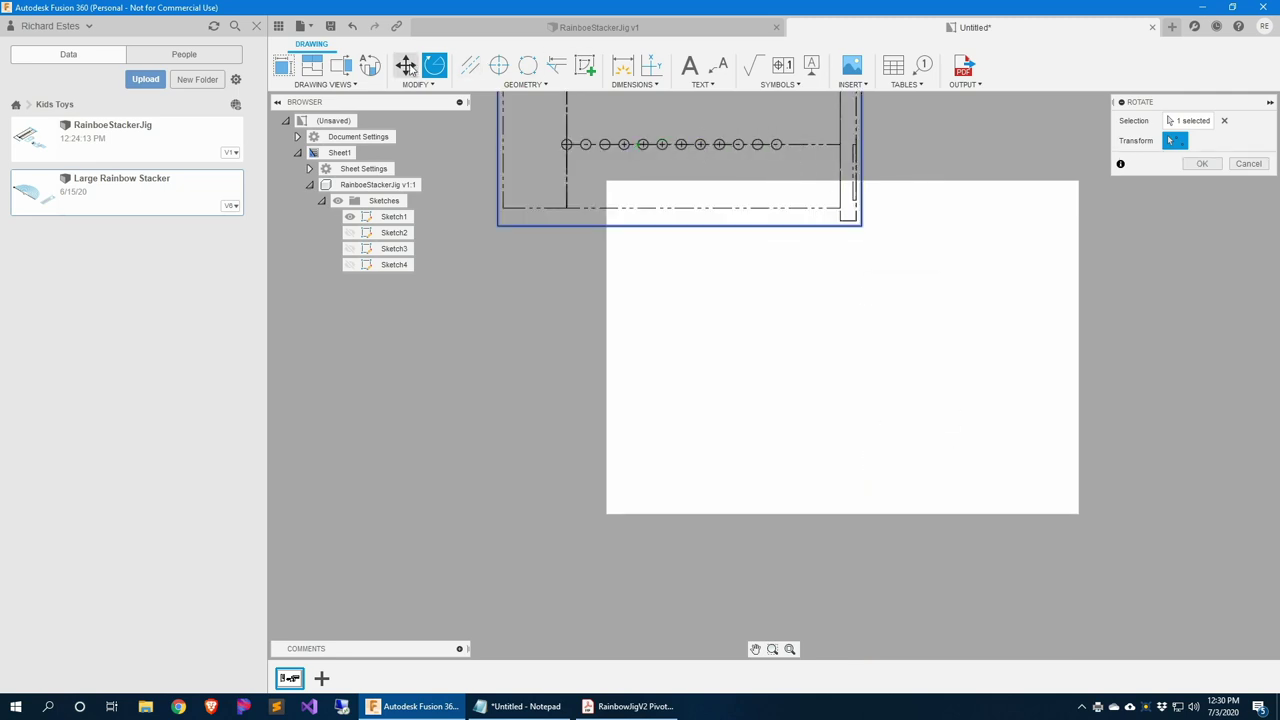
# Move the rotated Sketch1 view down onto the sheet so the whole view is roughly centred within the page
pyautogui.press('m')
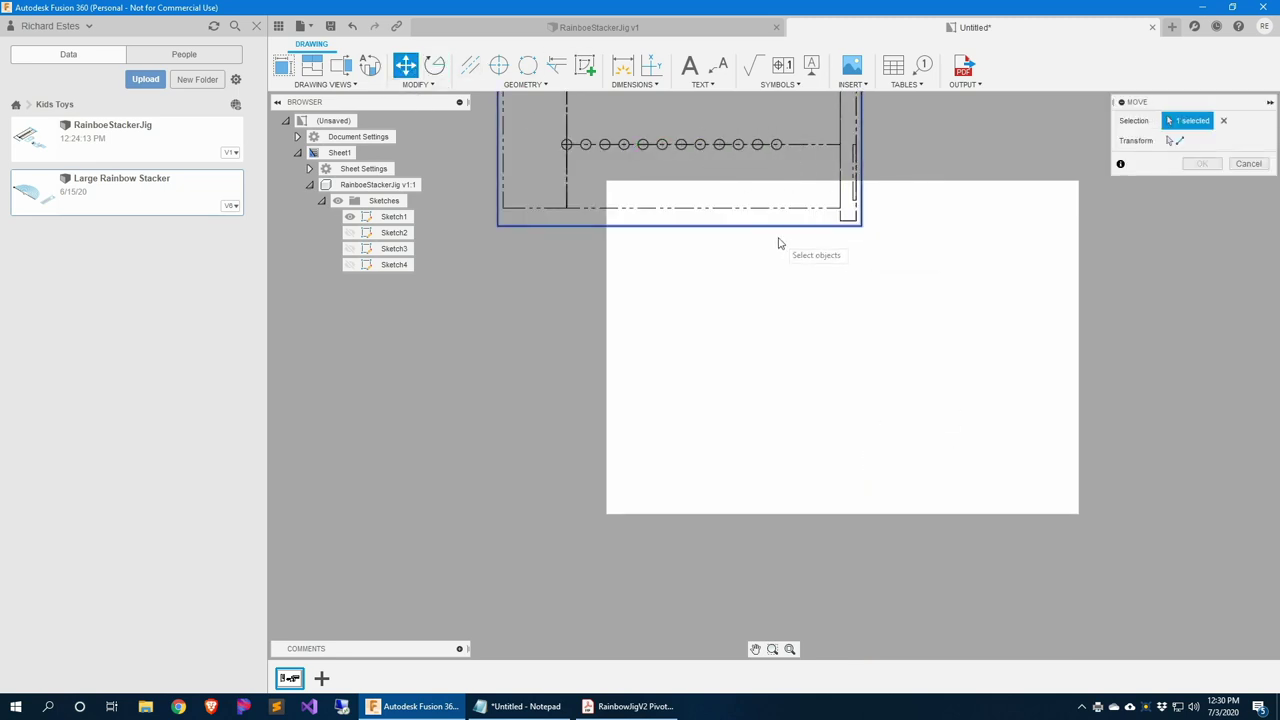
pyautogui.click(1170, 141)
pyautogui.click(775, 229)
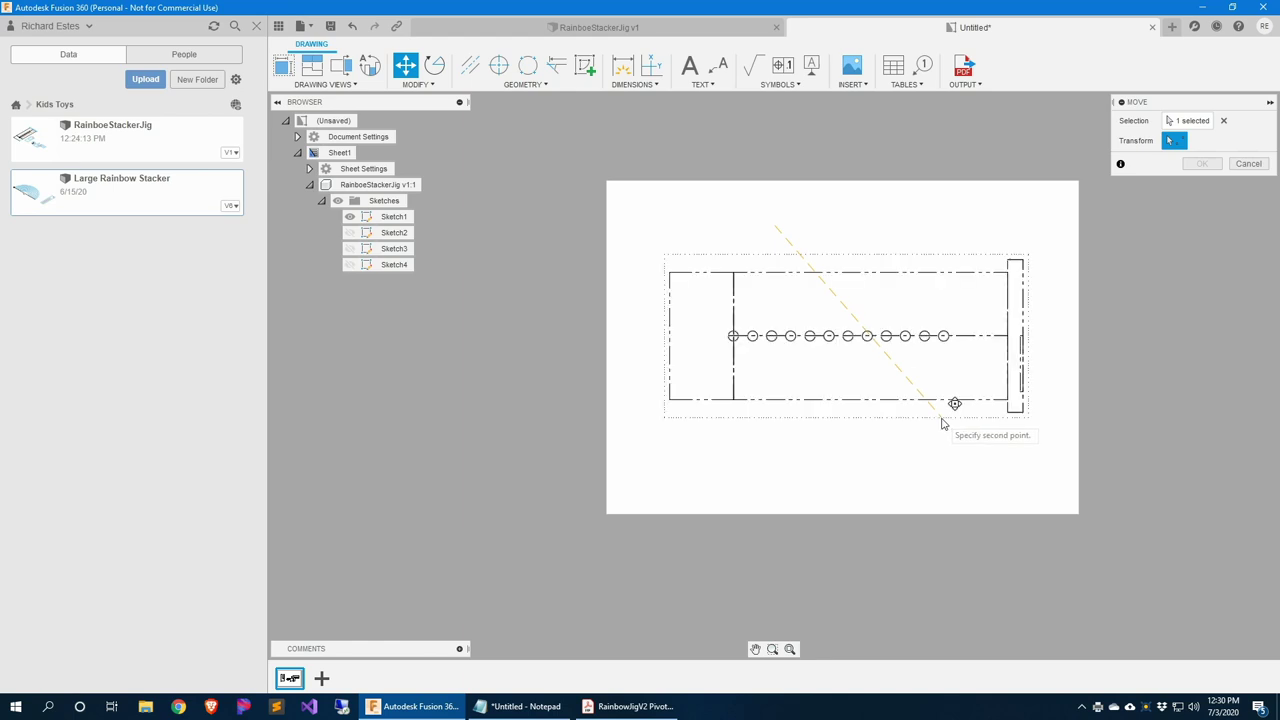
pyautogui.click(943, 422)
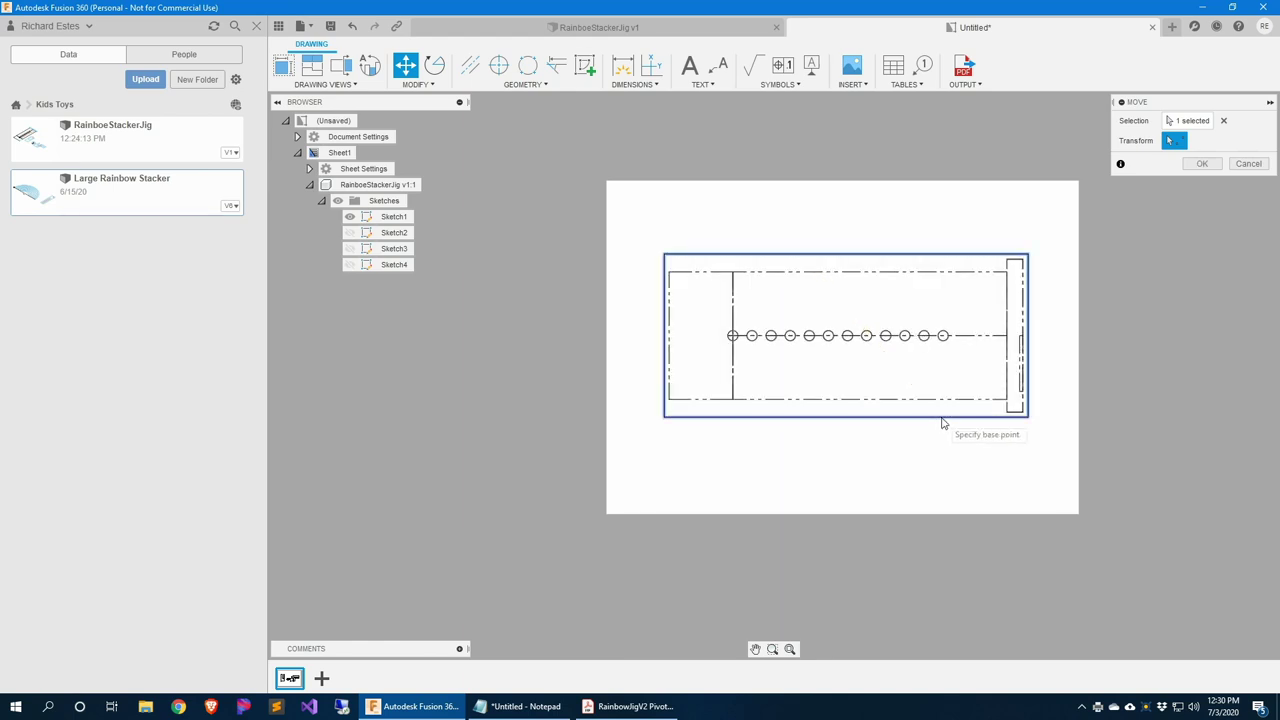
pyautogui.click(1120, 371)
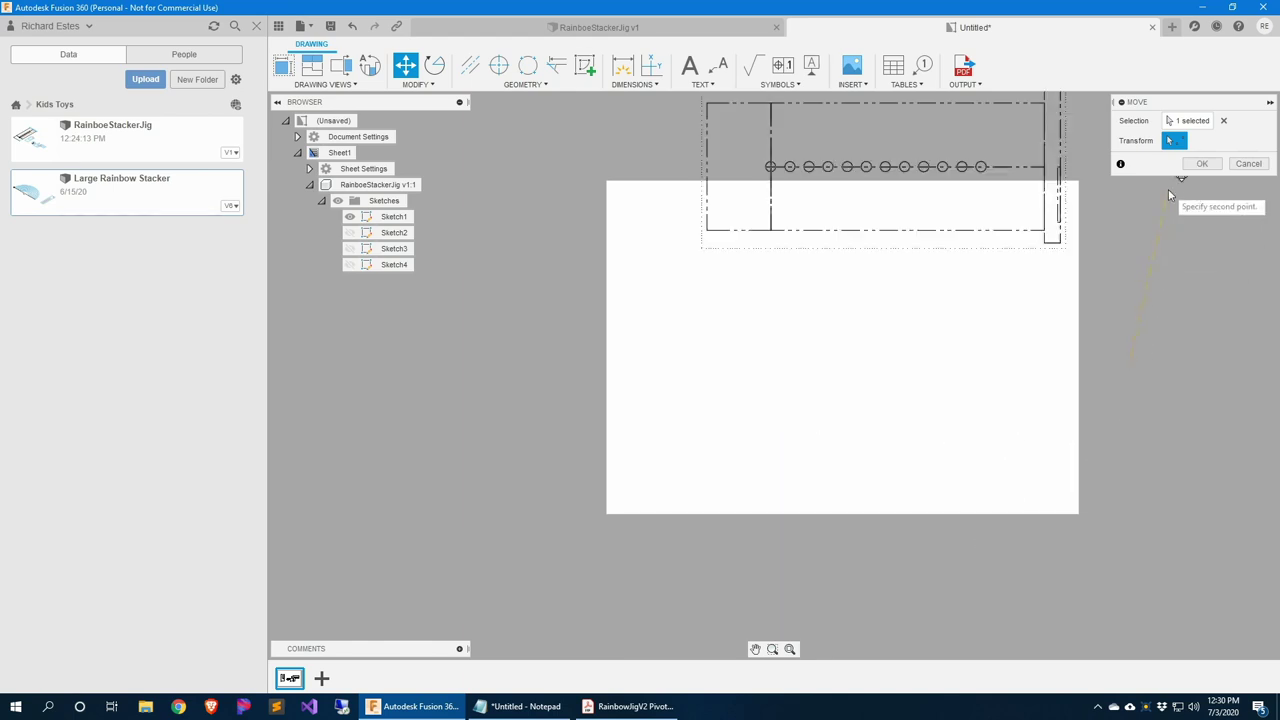
pyautogui.click(1120, 381)
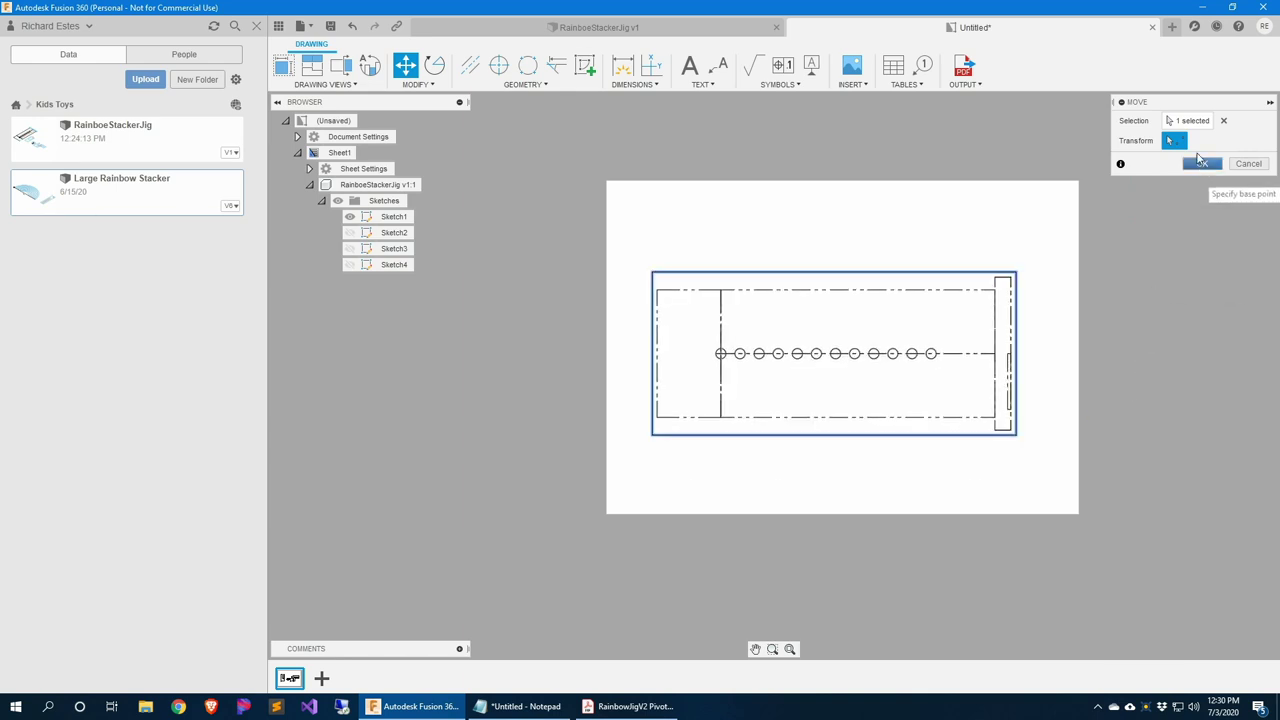
pyautogui.click(1202, 164)
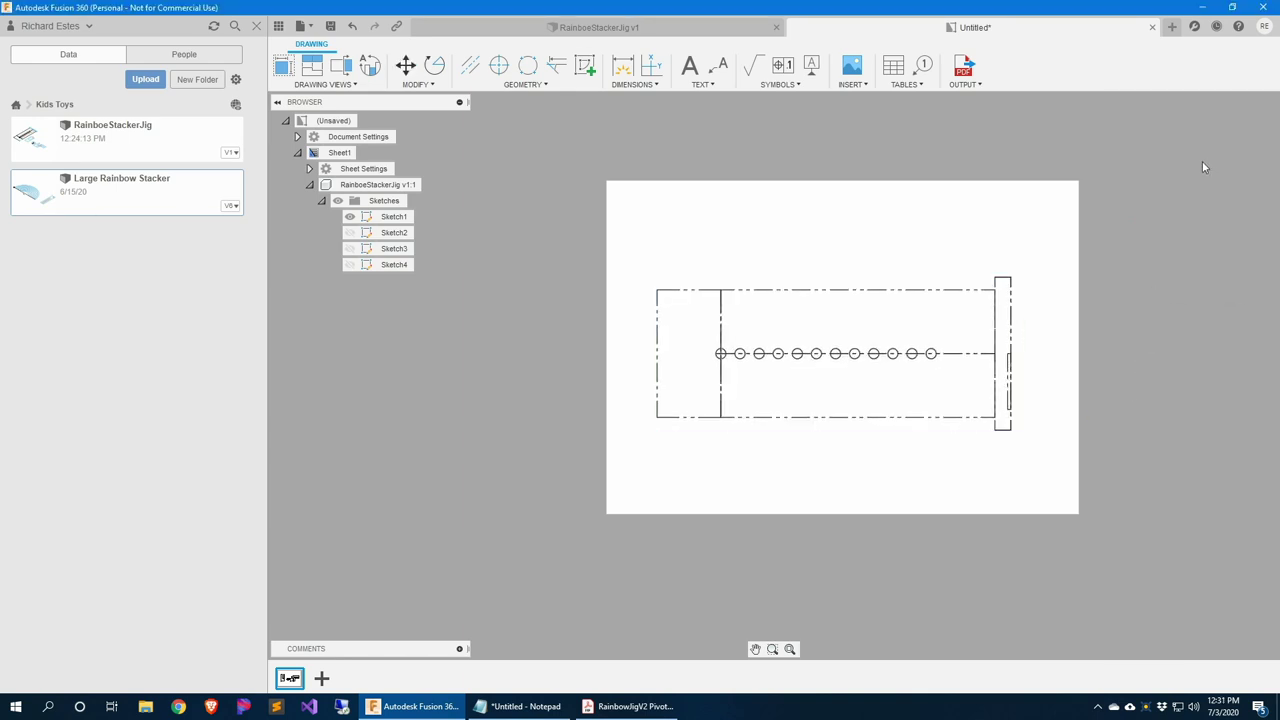
# Output all sheets as a PDF that opens once created, saved as RainbowJigV2 PivotPoints.pdf in the C: drive's temp folder
pyautogui.click(963, 66)
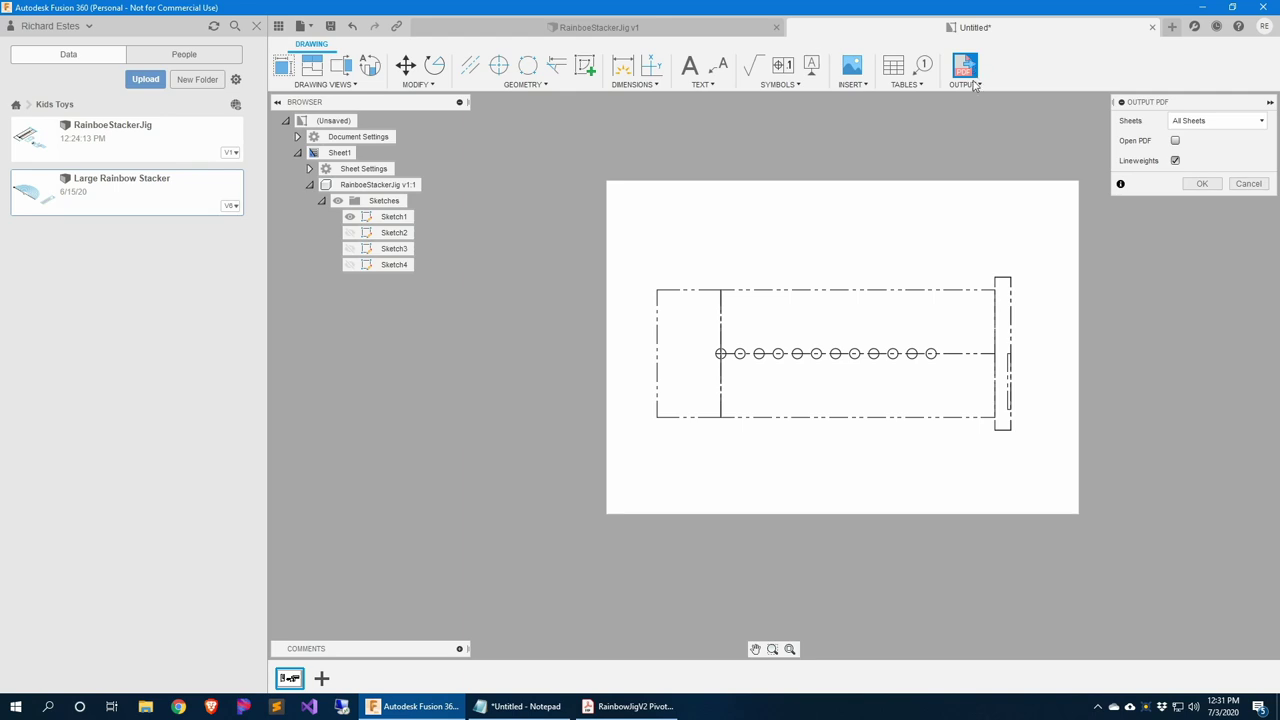
pyautogui.click(1202, 183)
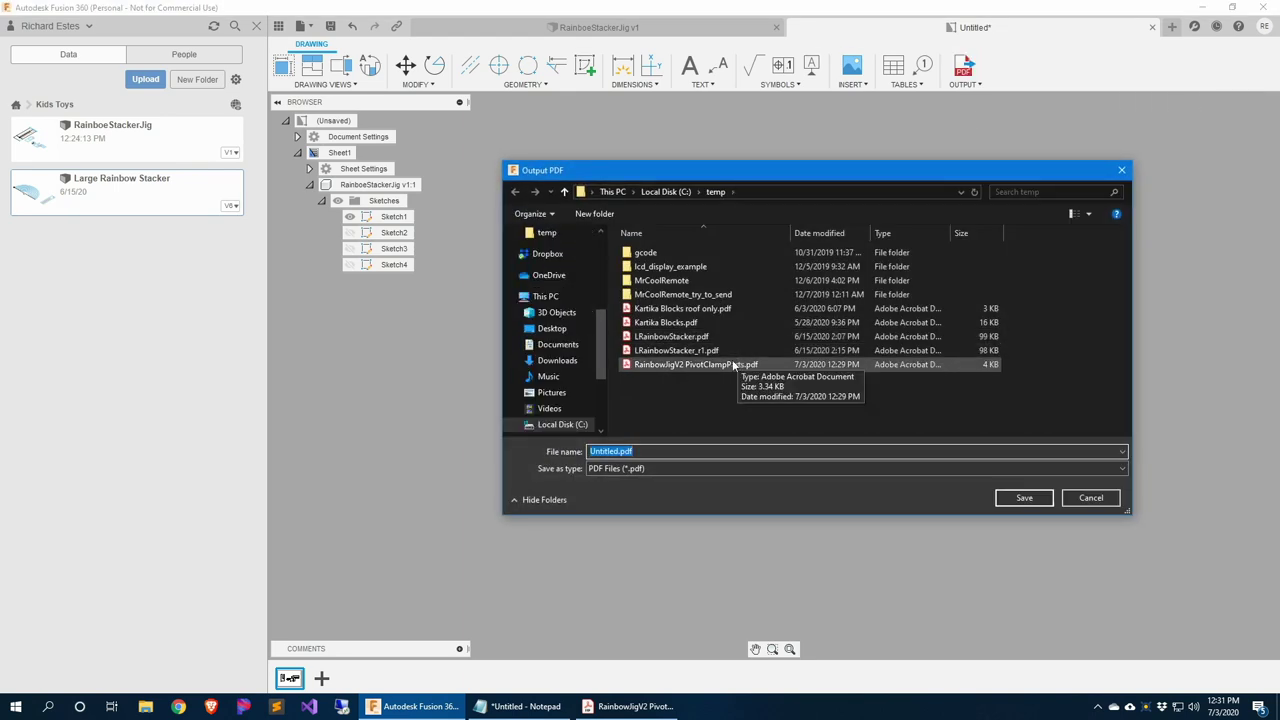
pyautogui.click(678, 365)
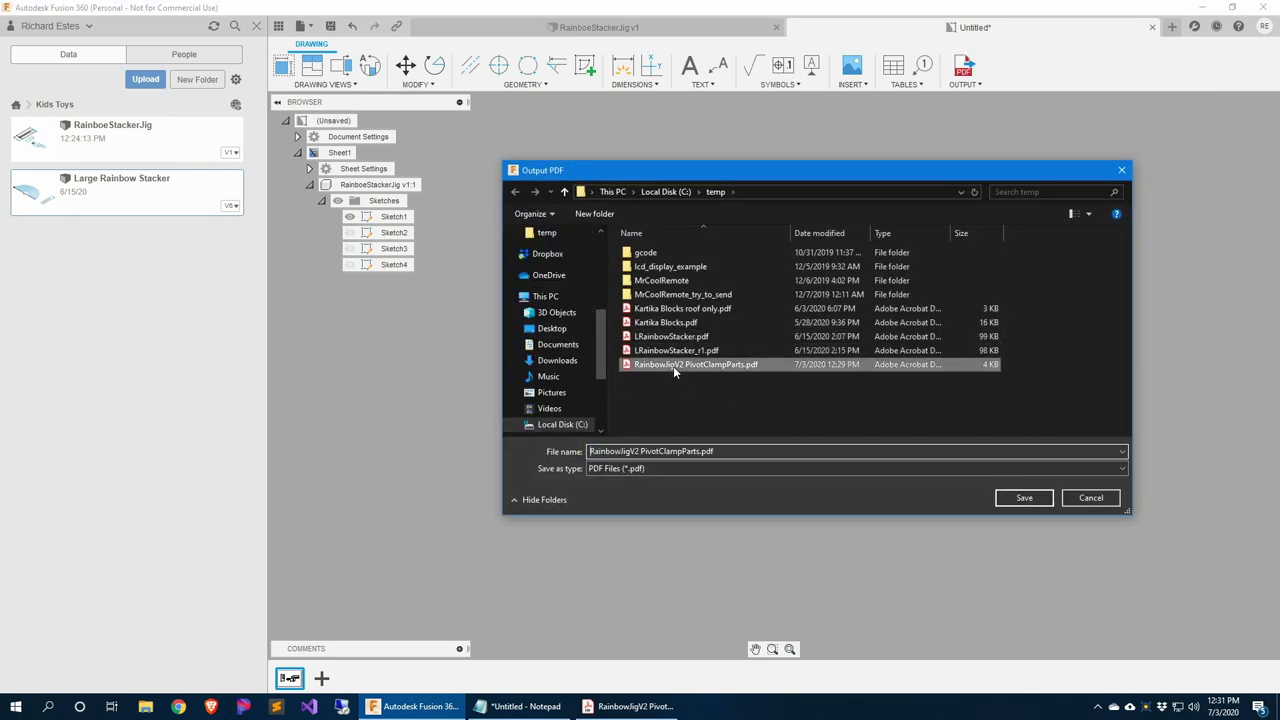
pyautogui.click(652, 451)
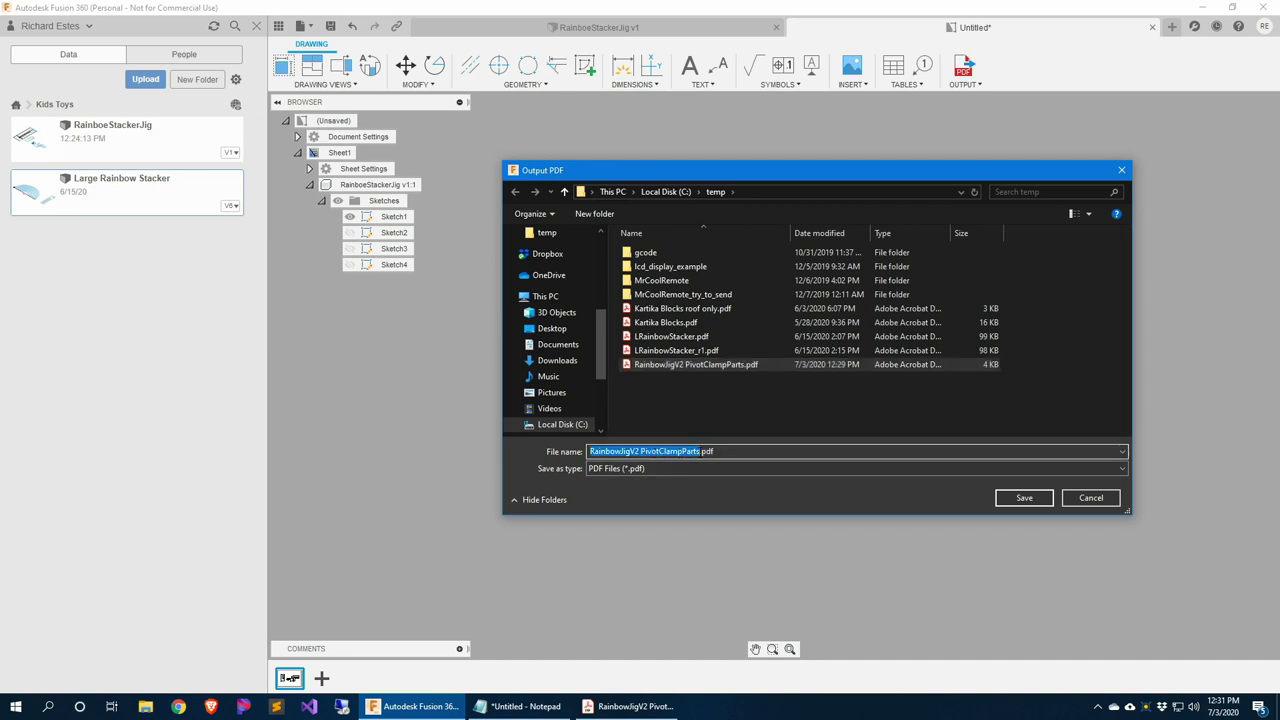
pyautogui.click(690, 468)
pyautogui.click(643, 452)
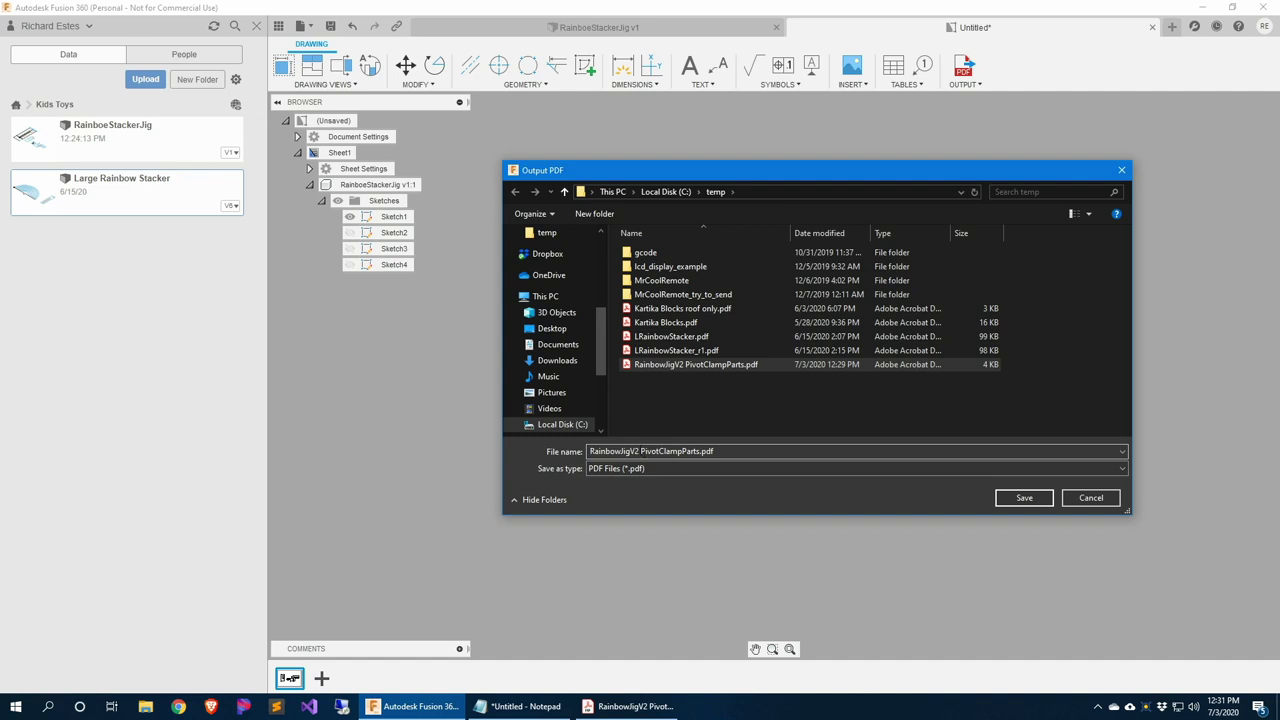
pyautogui.click(690, 451)
pyautogui.click(690, 451)
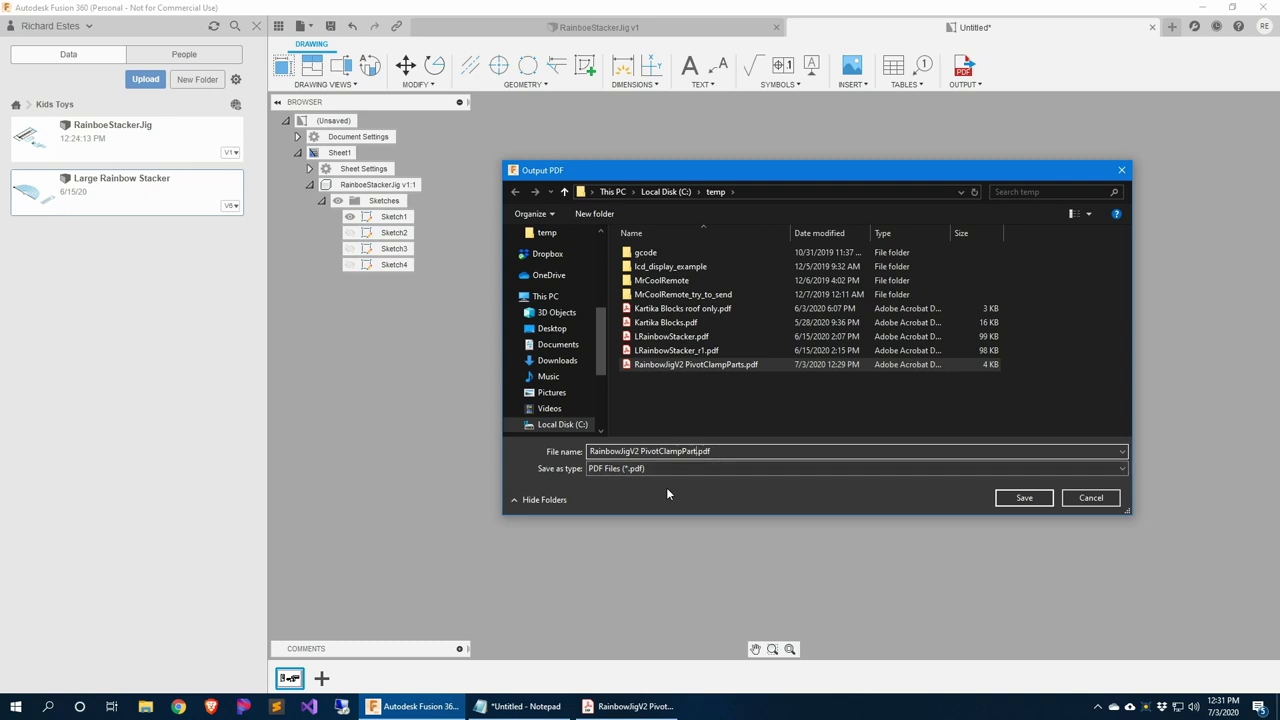
pyautogui.press('BackSpace')
pyautogui.press('BackSpace')
pyautogui.press('BackSpace')
pyautogui.press('BackSpace')
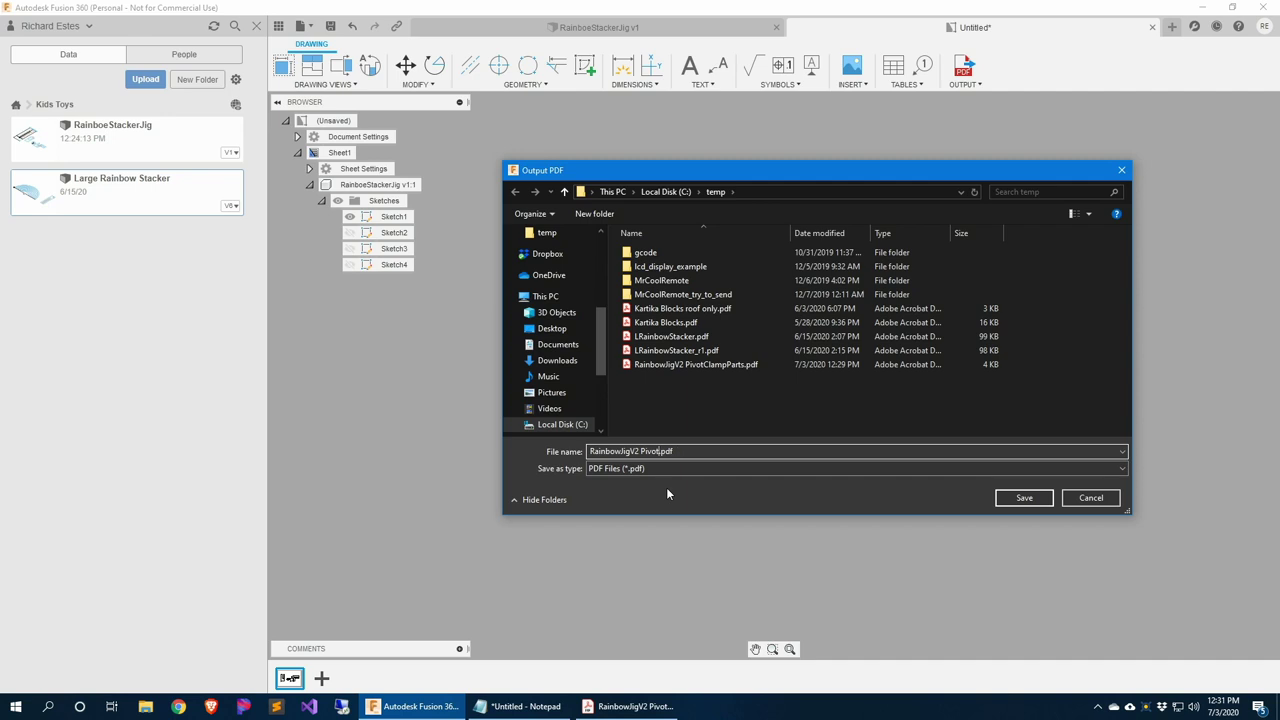
pyautogui.write('Points')
pyautogui.click(1042, 502)
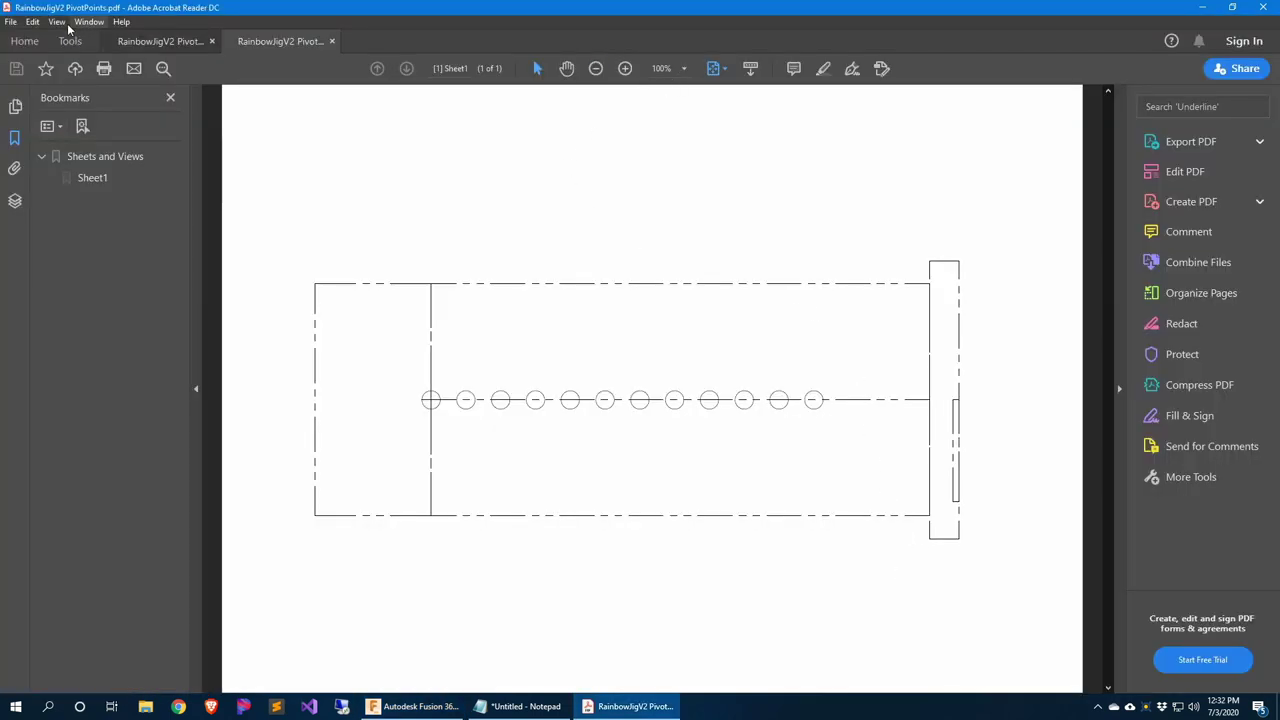
# Print the RainbowJigV2 PivotPoints PDF from Adobe Acrobat Reader at actual size on the Brother HL-3170CDW series printer
pyautogui.click(10, 21)
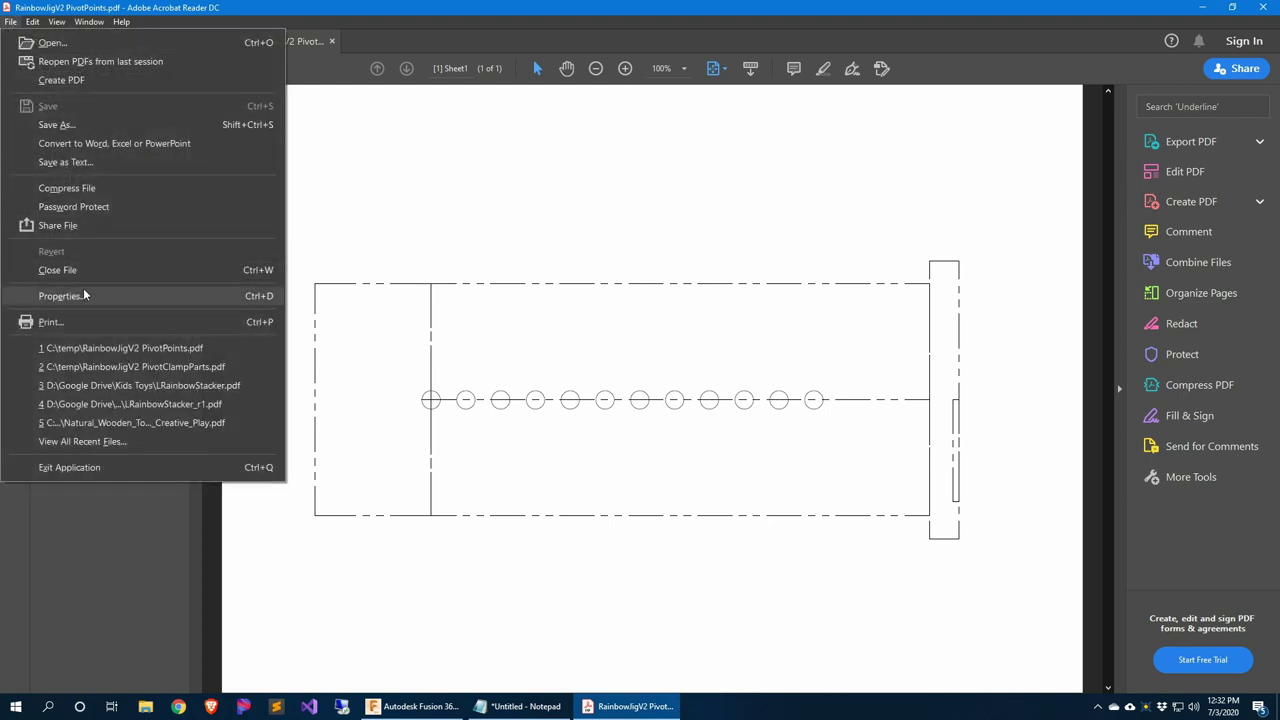
pyautogui.click(50, 322)
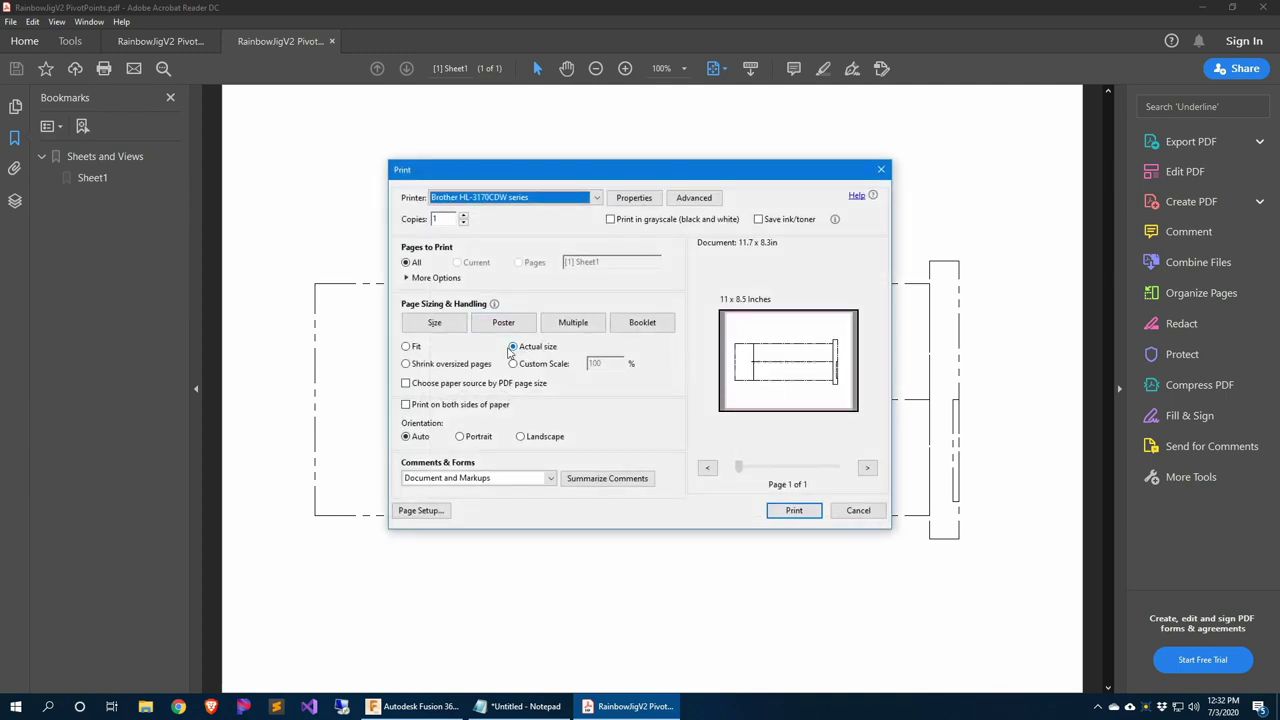
pyautogui.click(794, 511)
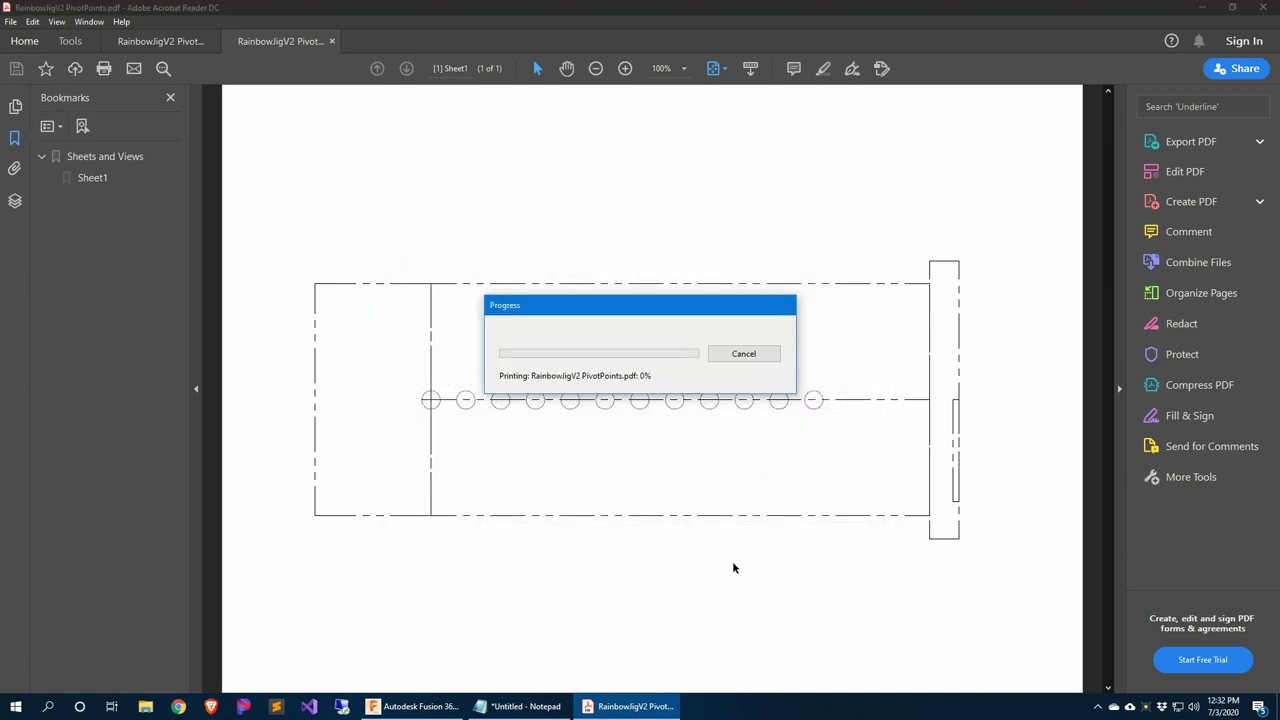